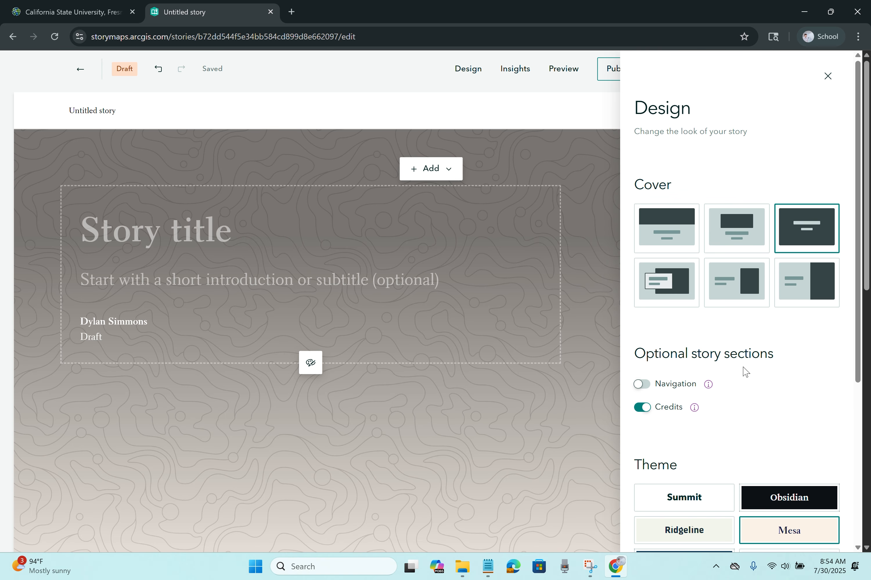
Step: Try the Obsidian, Summit, Ridgeline, Mesa and Slate themes, settling on Tidal
scroll(744, 371, down, 3)
click(767, 384)
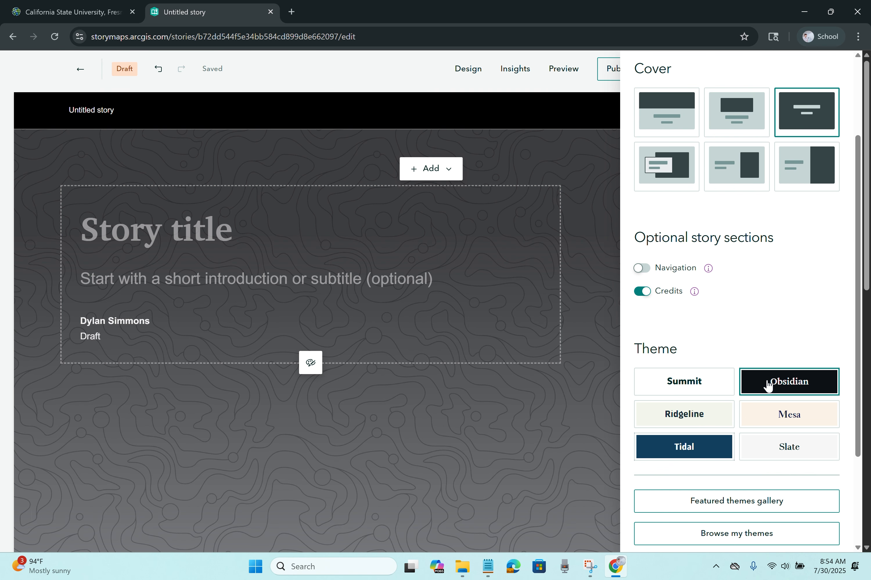
click(692, 385)
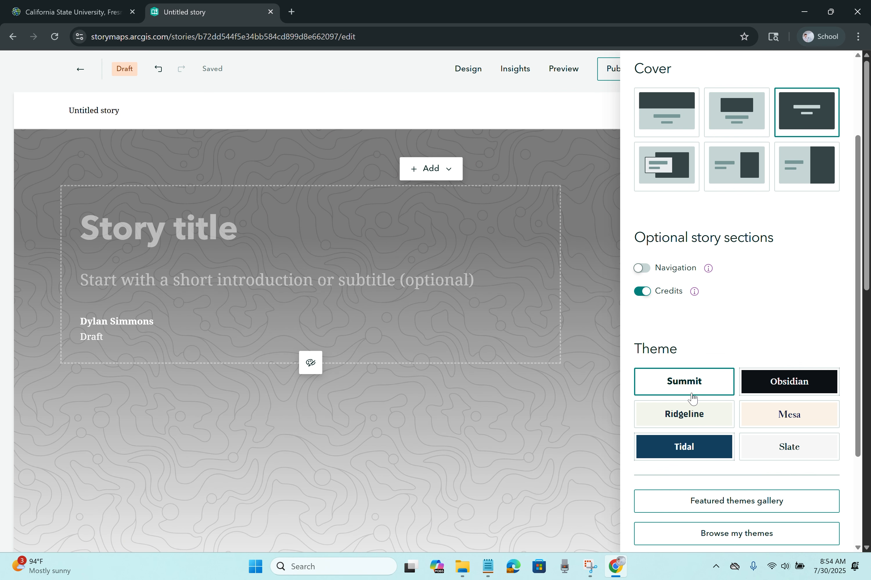
click(693, 414)
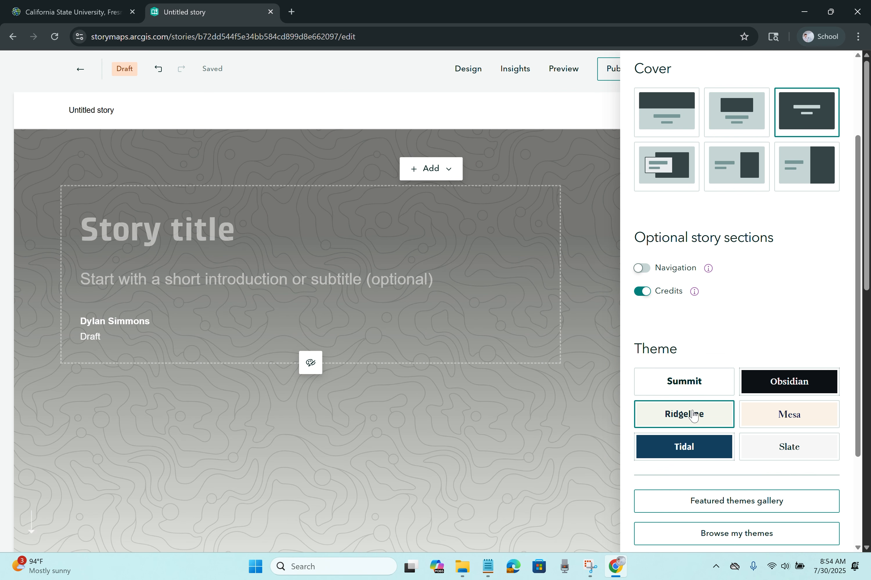
click(776, 419)
click(781, 448)
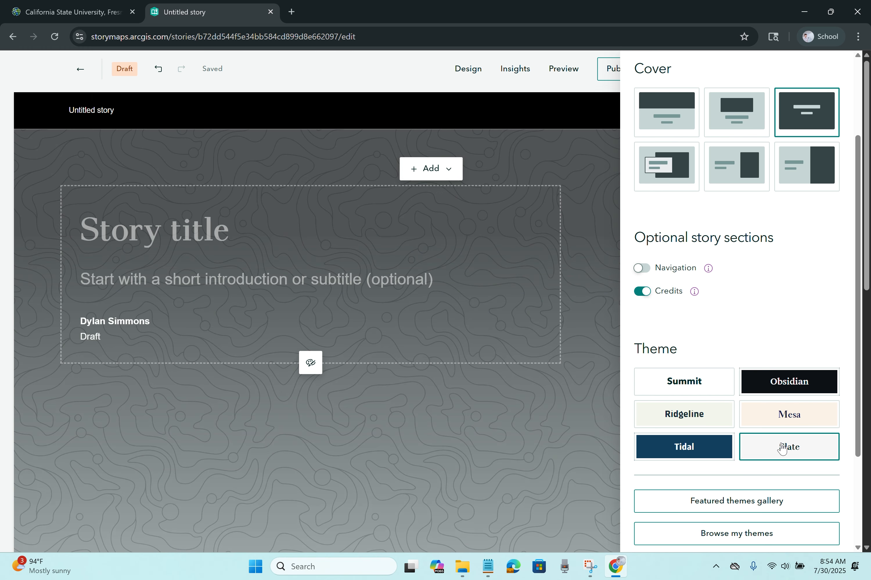
click(690, 451)
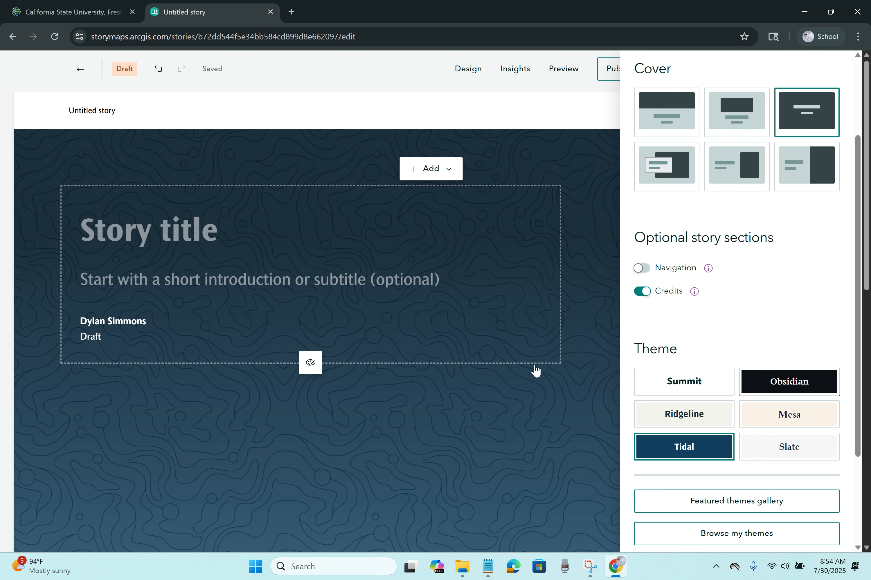
Step: Browse my saved themes without picking one, then close the Design settings
scroll(764, 369, down, 3)
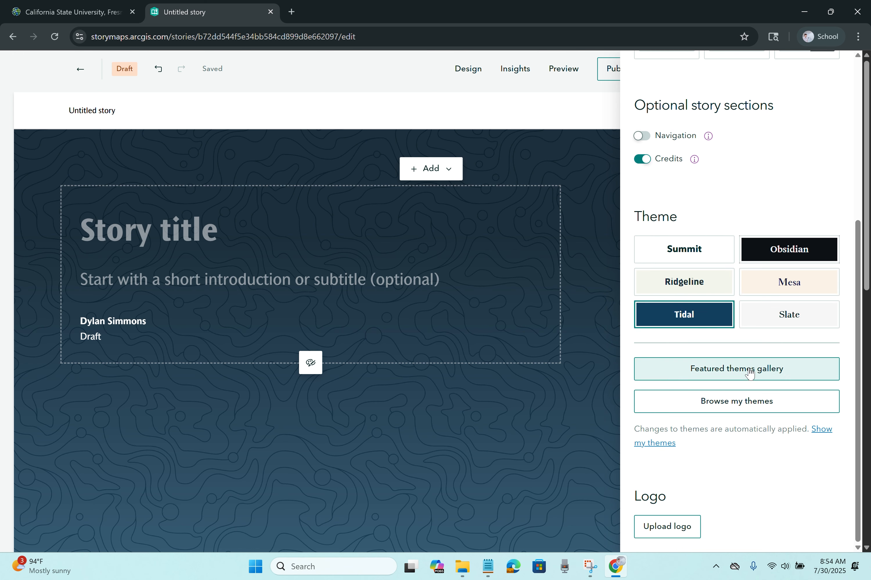
click(742, 408)
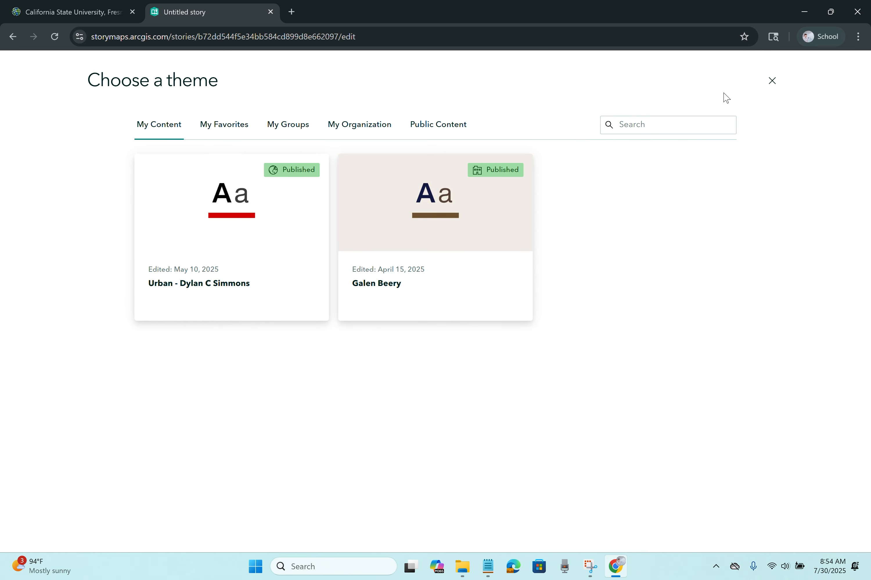
click(771, 81)
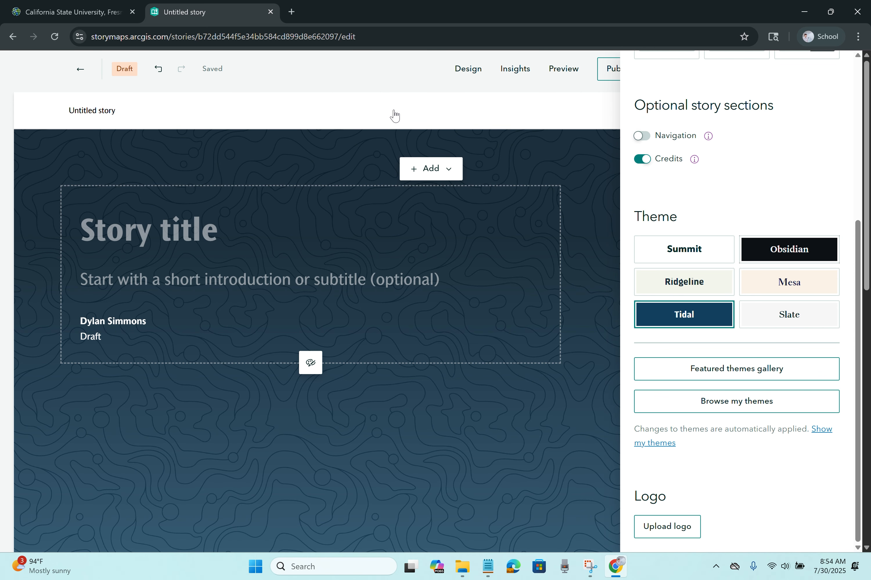
click(379, 108)
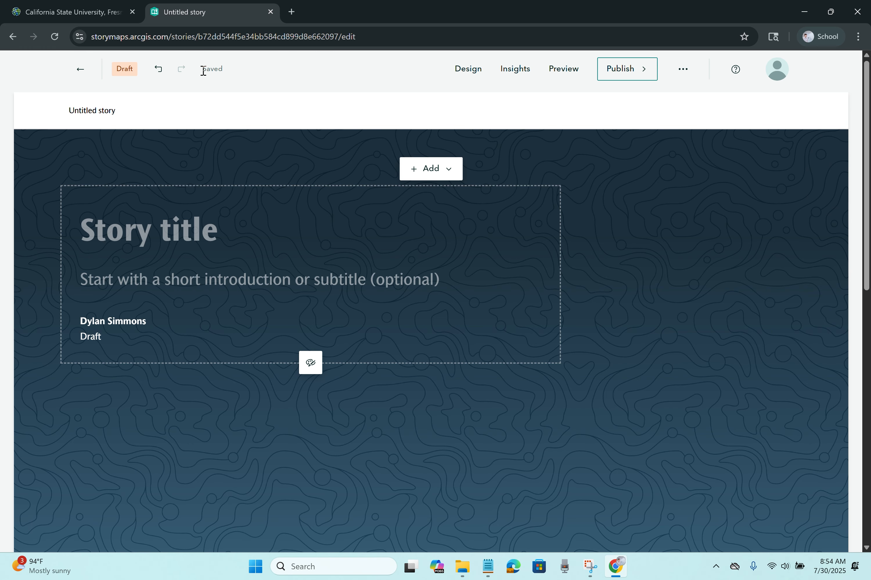
Step: From the Stories list, go to Themes and start a new theme based on Summit
click(81, 69)
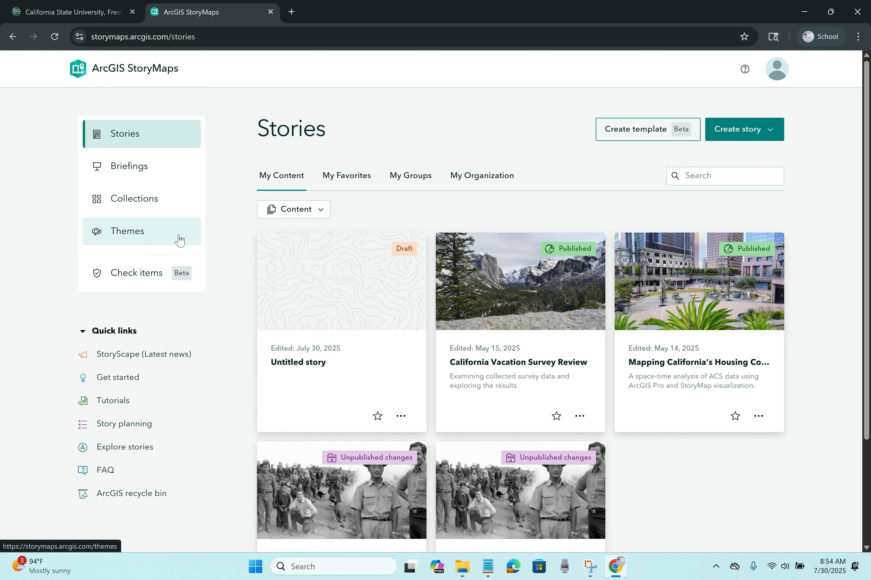
click(159, 236)
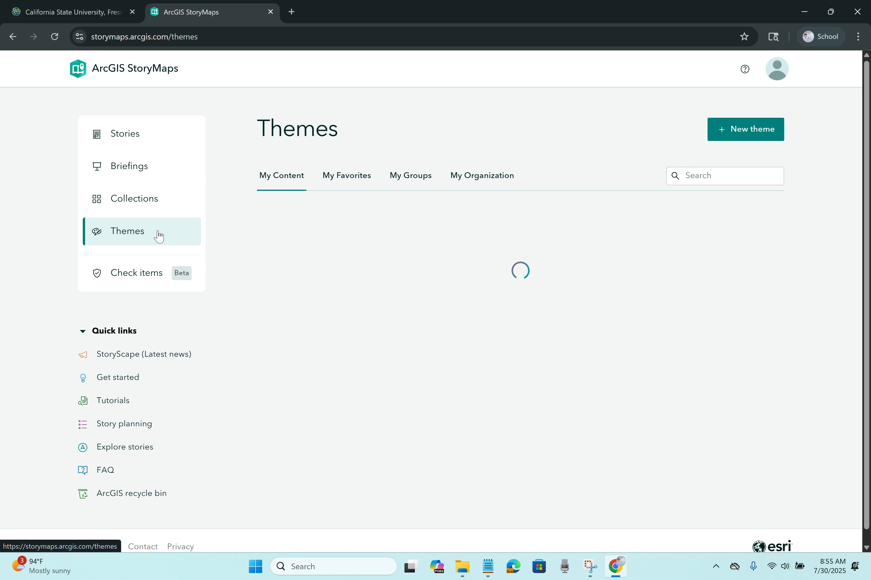
click(746, 134)
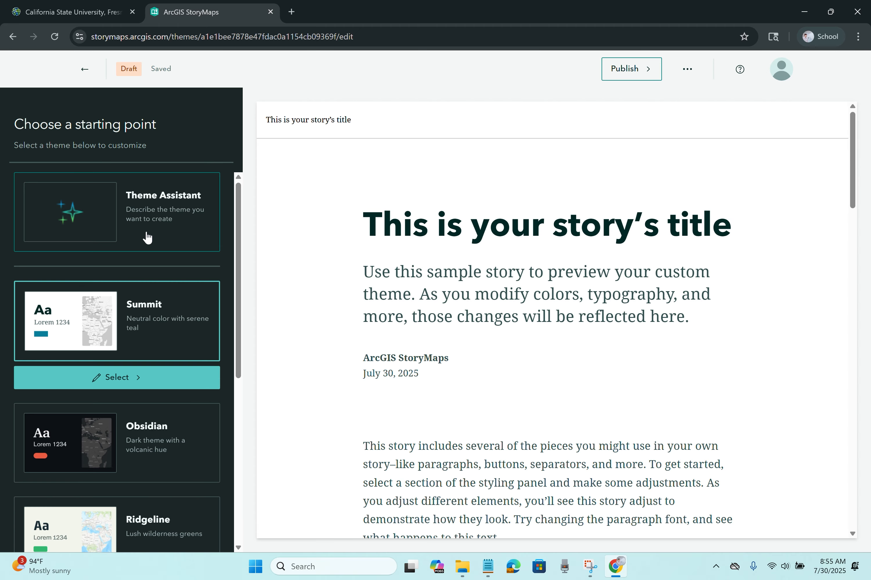
scroll(169, 262, down, 8)
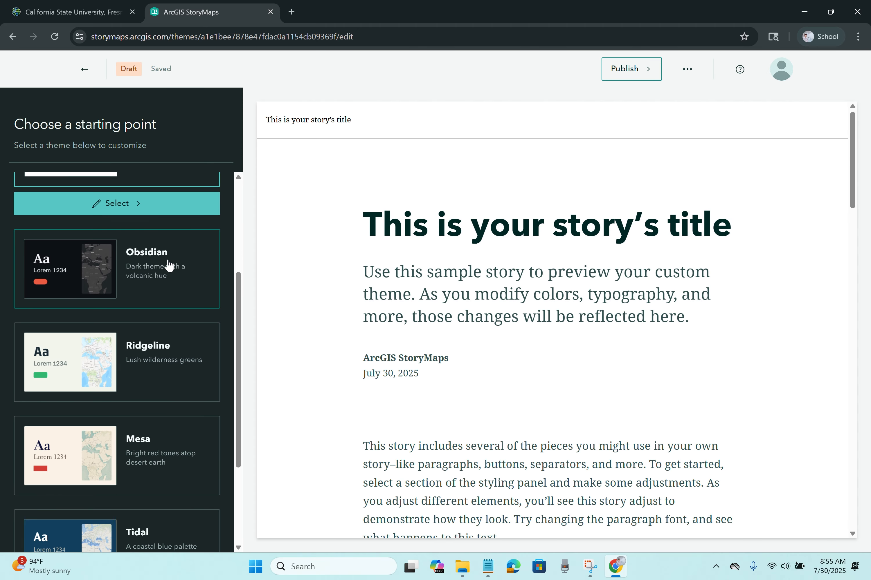
scroll(169, 265, up, 8)
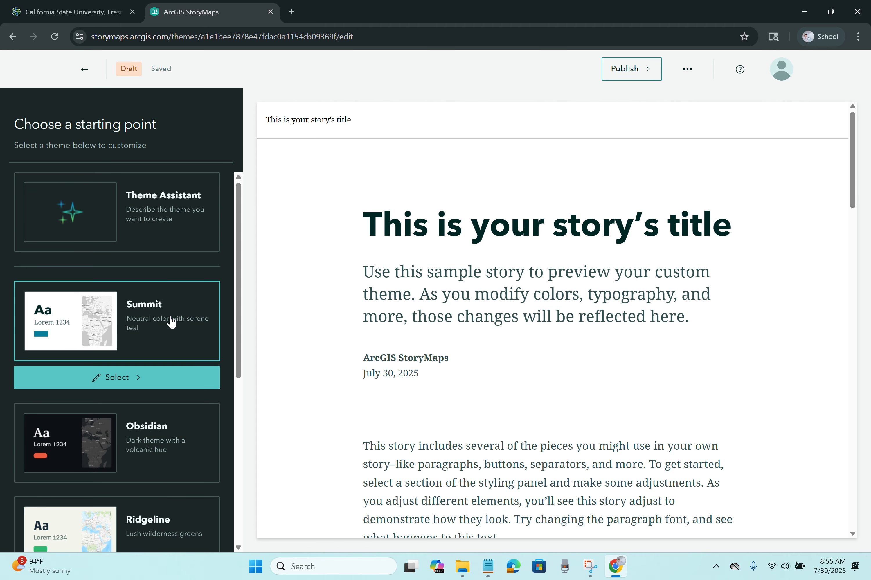
click(133, 378)
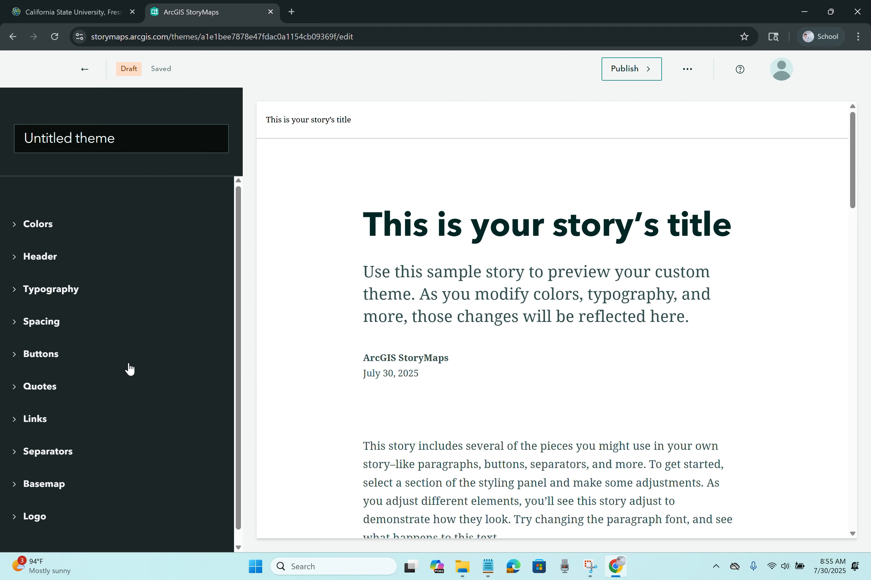
Step: Set the theme's page background colour to light blue
click(53, 229)
click(53, 276)
click(111, 422)
drag(75, 344, 51, 342)
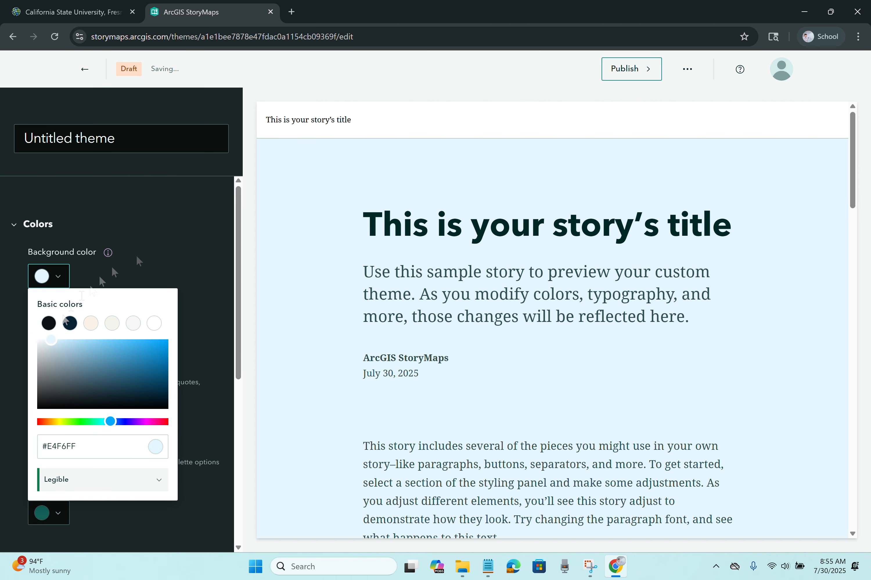
click(138, 261)
scroll(125, 264, down, 1)
scroll(83, 326, down, 1)
Step: Make the accent colour gold, with optional accents orange and blue
click(57, 297)
click(91, 344)
click(162, 248)
scroll(162, 249, down, 1)
click(58, 312)
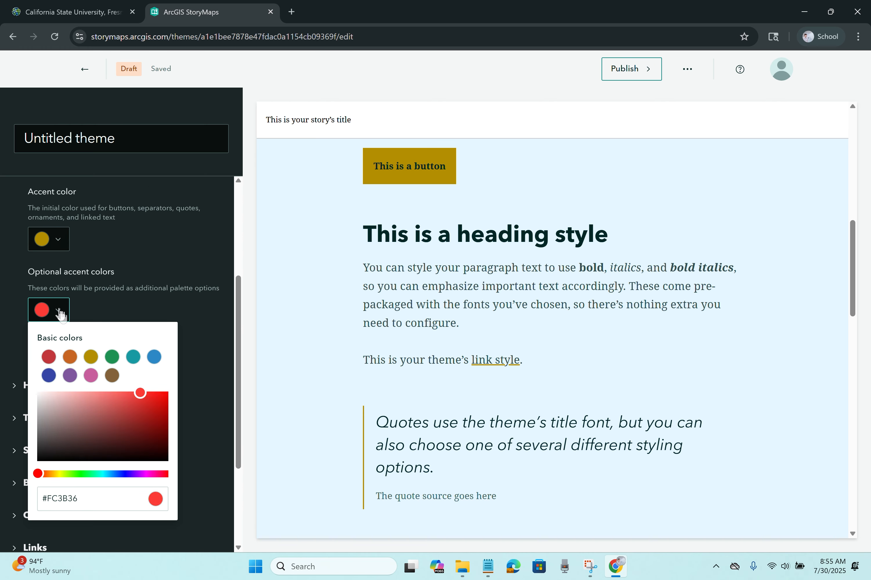
click(70, 357)
click(57, 339)
click(154, 386)
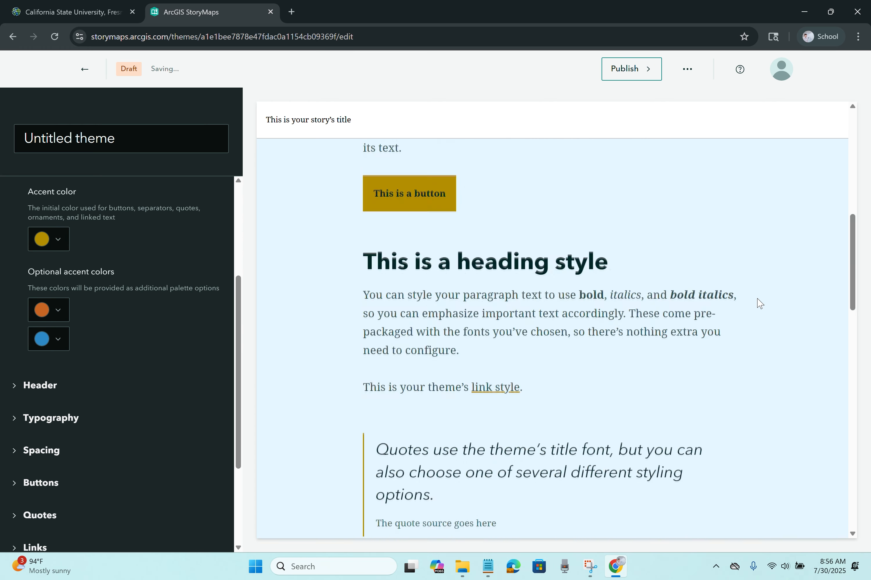
Step: Give the header a dark teal background
click(40, 385)
click(60, 322)
click(70, 369)
scroll(337, 300, down, 5)
click(139, 298)
Step: Turn on a custom header title text colour and make it gold
scroll(133, 300, down, 1)
click(32, 301)
click(58, 330)
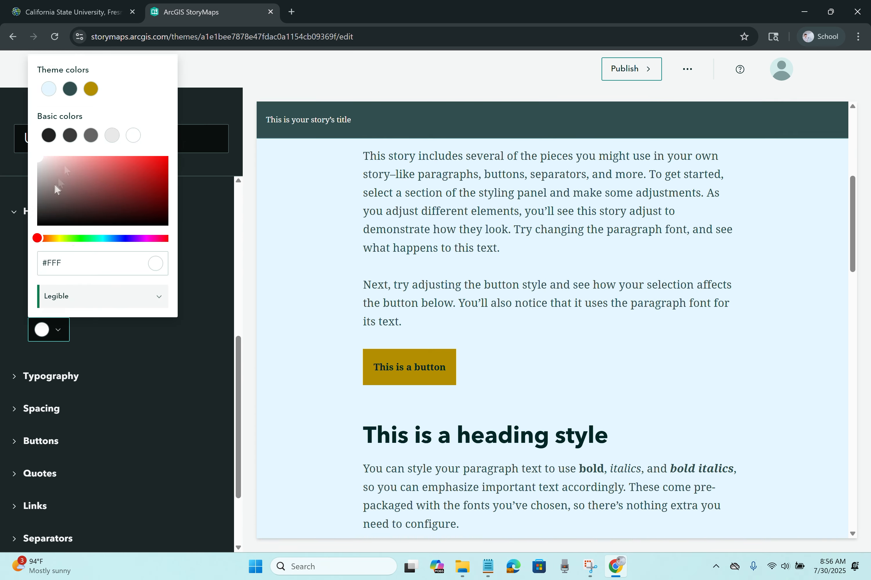
click(79, 224)
click(46, 226)
click(149, 296)
drag(48, 189, 126, 119)
scroll(165, 343, down, 1)
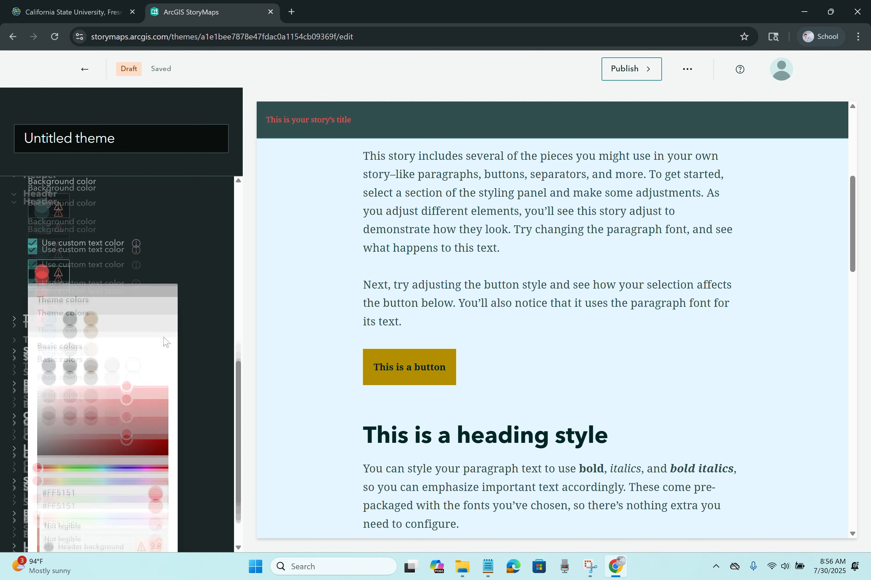
Step: Keep Standard font size and use Helvetica Now for titles and headings
scroll(300, 375, down, 2)
click(169, 386)
drag(164, 468, 58, 463)
click(91, 319)
drag(168, 406, 178, 374)
scroll(180, 367, down, 1)
click(43, 278)
scroll(68, 292, down, 1)
mouse_move(76, 271)
mouse_down()
mouse_move(173, 273)
mouse_move(75, 273)
mouse_up()
click(160, 340)
Step: Make heading, paragraph and caption text black
scroll(101, 196, down, 8)
click(109, 178)
click(132, 338)
scroll(84, 158, up, 2)
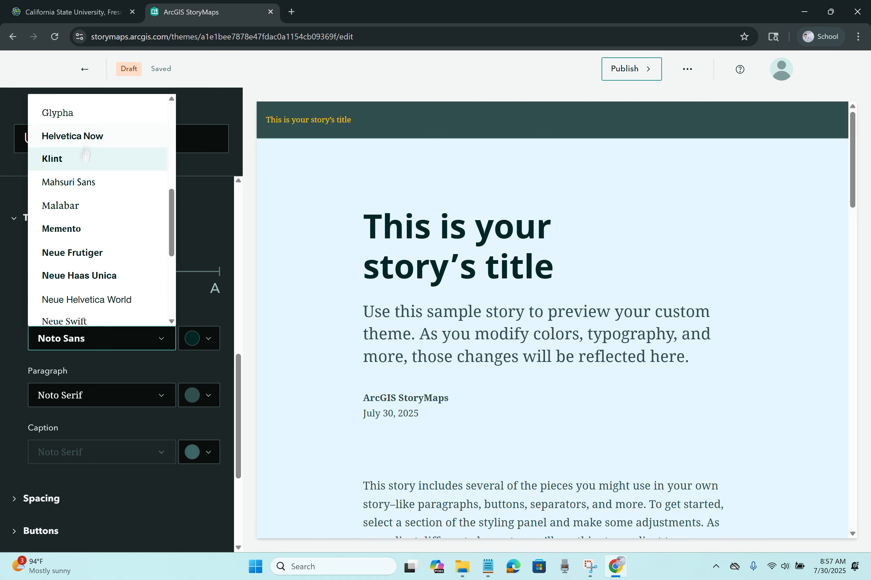
click(83, 139)
click(202, 338)
click(198, 149)
drag(189, 226, 186, 236)
click(202, 396)
drag(236, 271, 187, 293)
click(202, 453)
drag(247, 322, 187, 350)
Step: Choose the second spacing style
scroll(348, 365, down, 12)
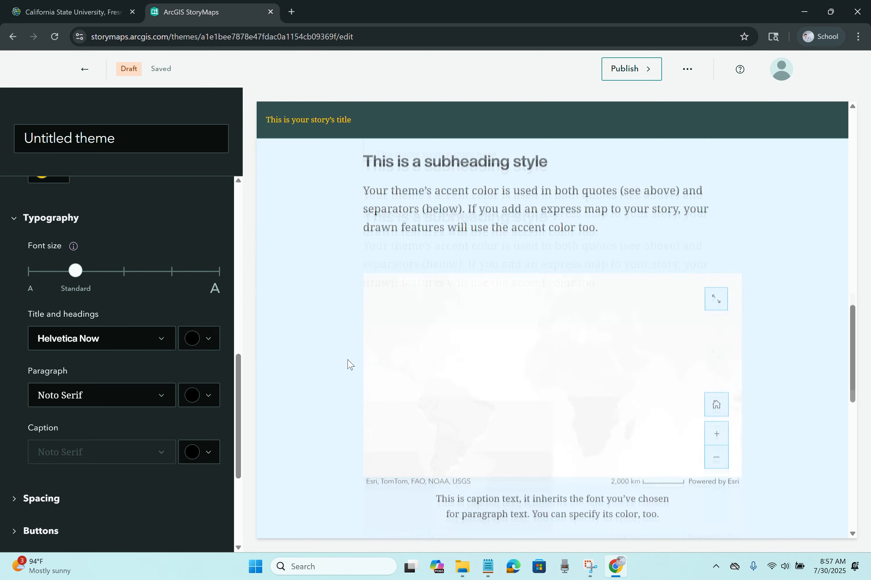
click(41, 499)
click(121, 359)
Step: Give buttons slightly rounded corners and a custom gold background colour
scroll(84, 348, down, 2)
click(70, 342)
scroll(71, 341, down, 2)
scroll(434, 193, down, 2)
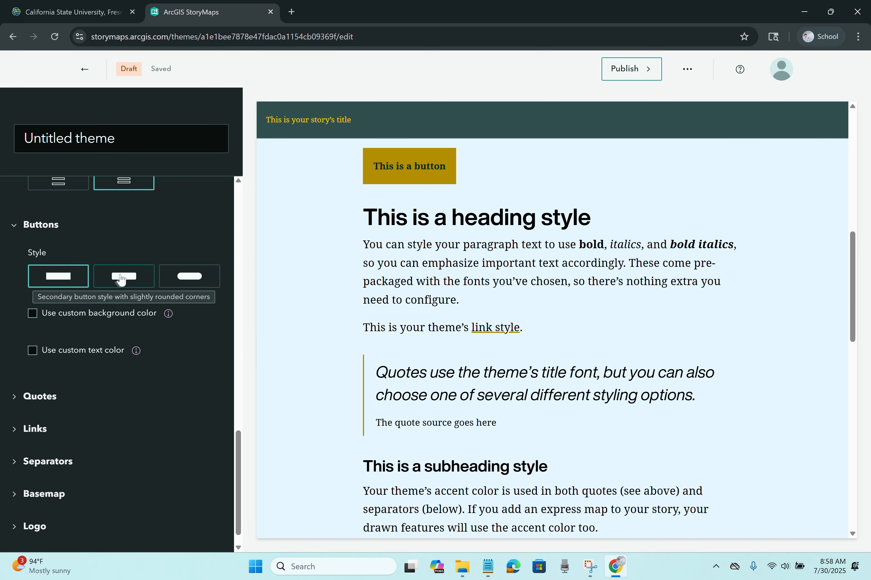
click(187, 277)
click(131, 279)
click(33, 313)
click(41, 341)
drag(111, 196, 186, 169)
click(65, 309)
click(97, 249)
drag(168, 427, 173, 462)
click(52, 343)
Step: Try several quote styles, settling on the outlined bordered-box style
scroll(109, 346, down, 2)
click(40, 374)
click(136, 427)
click(189, 426)
click(75, 454)
click(125, 454)
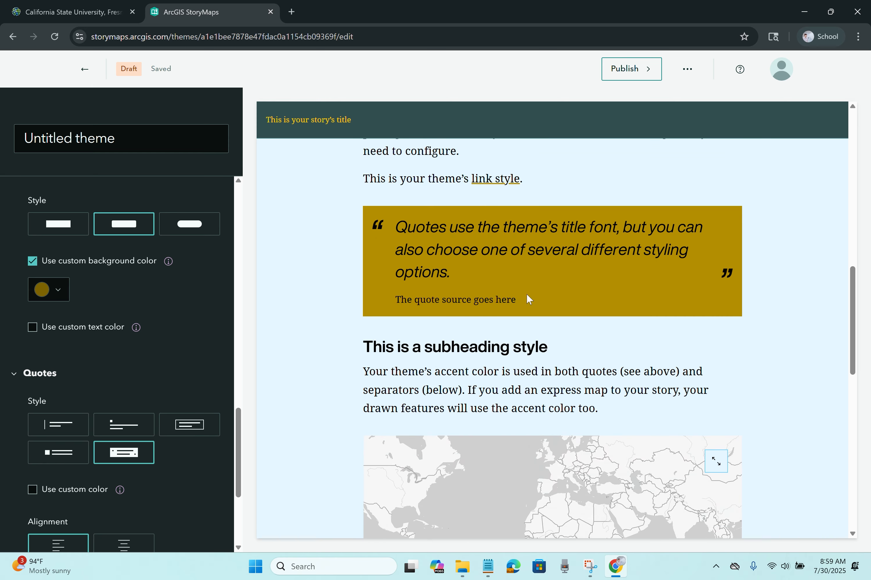
click(189, 426)
Step: Choose the second link style
scroll(189, 350, down, 5)
click(35, 417)
click(124, 400)
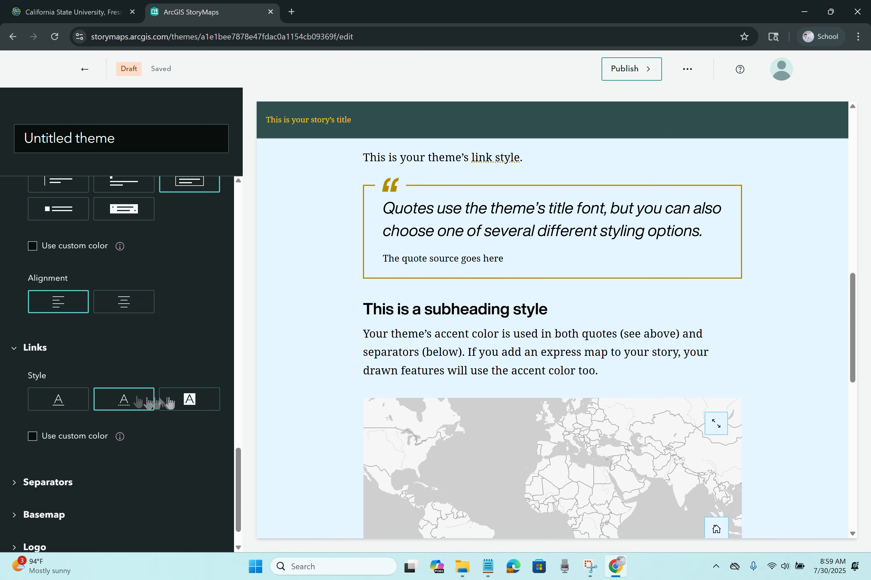
scroll(101, 419, down, 1)
Step: Set separators to a full-width double-line style, skipping the image option
click(79, 438)
click(124, 276)
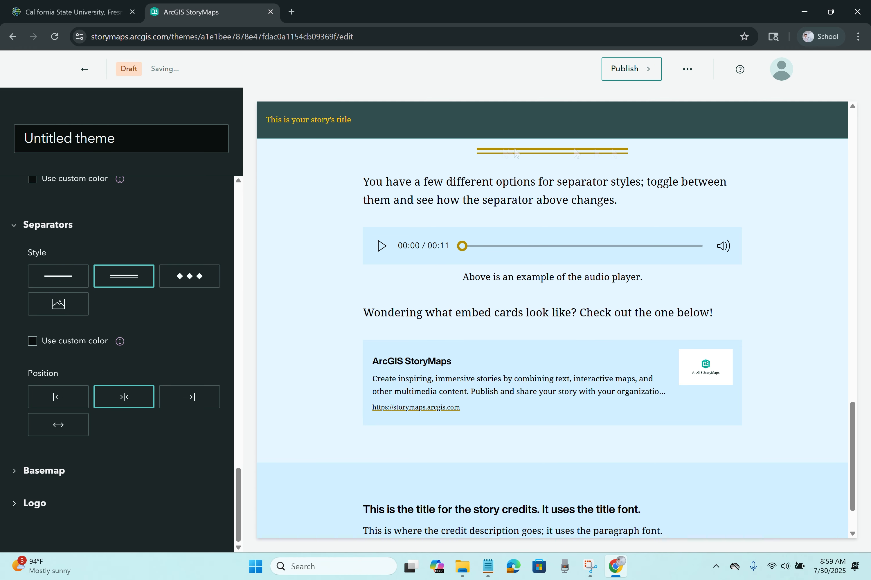
click(190, 276)
click(58, 304)
drag(217, 8, 266, 113)
click(445, 373)
click(189, 397)
click(124, 399)
click(124, 276)
click(71, 425)
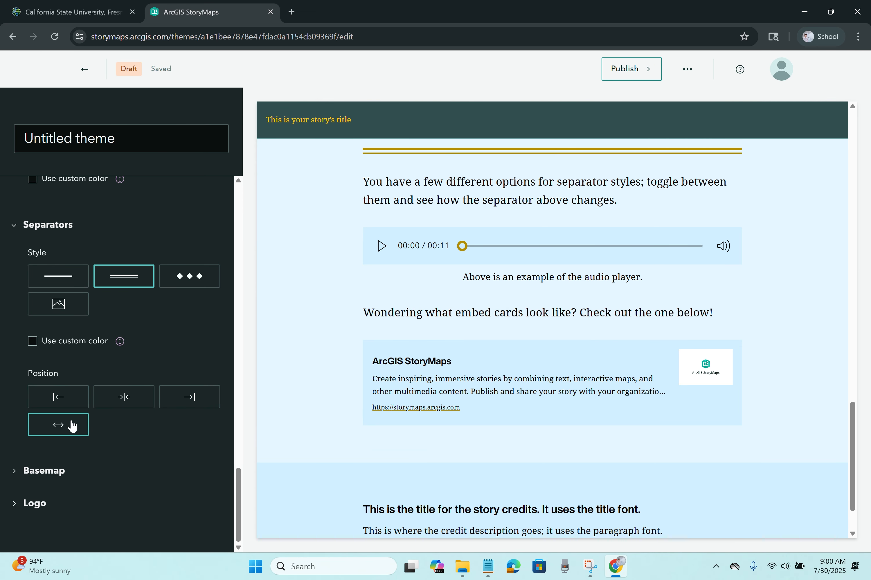
Step: Set the express map basemap to Imagery
click(44, 471)
click(124, 523)
click(339, 317)
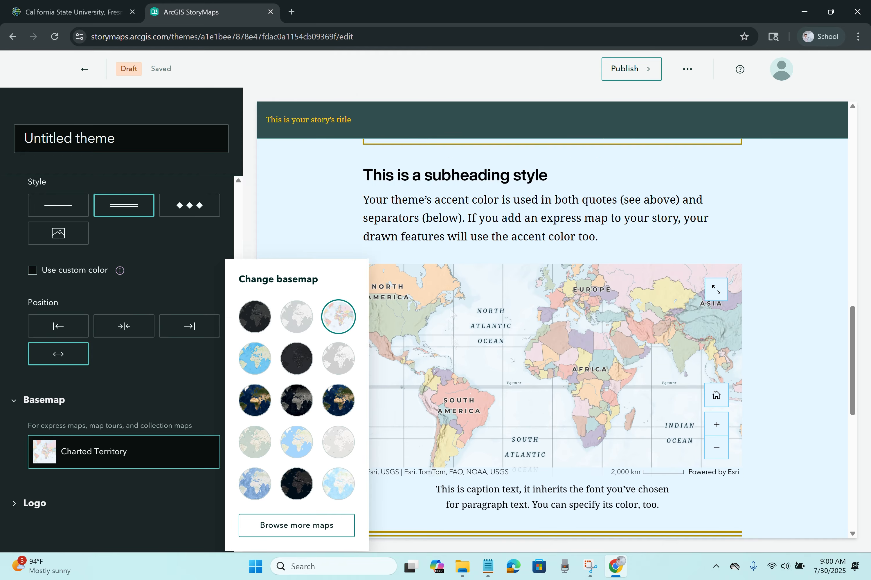
click(264, 400)
click(35, 503)
Step: Expand Logo settings and try uploading a logo, then select the theme name
scroll(64, 487, down, 1)
click(61, 490)
click(391, 270)
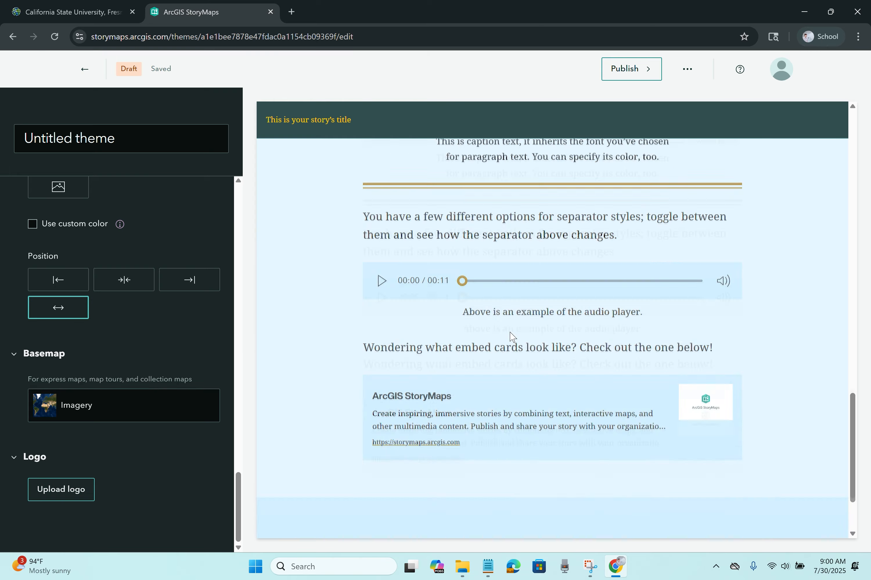
drag(152, 136, 15, 139)
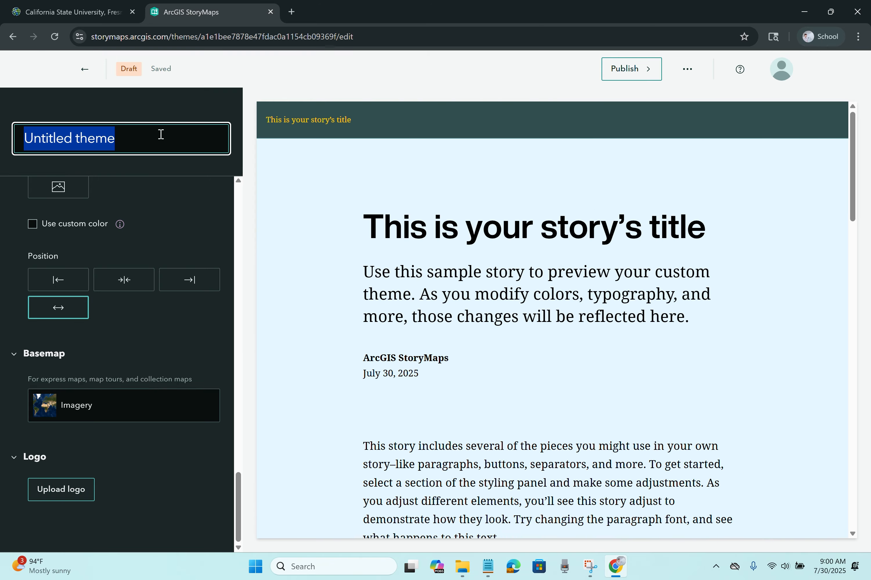
Step: Rename the theme to 'Example Theme' and bring up its Publish options
key(BackSpace)
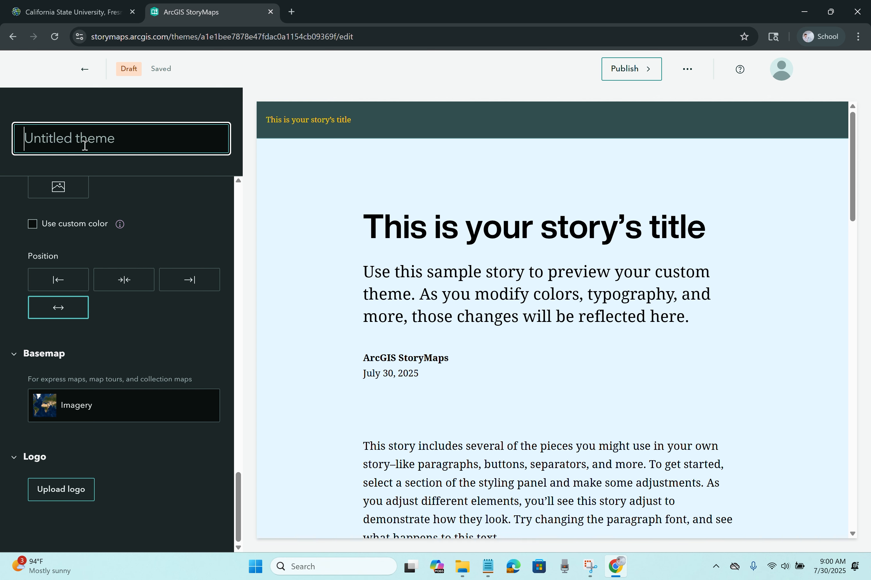
text(Example Theme)
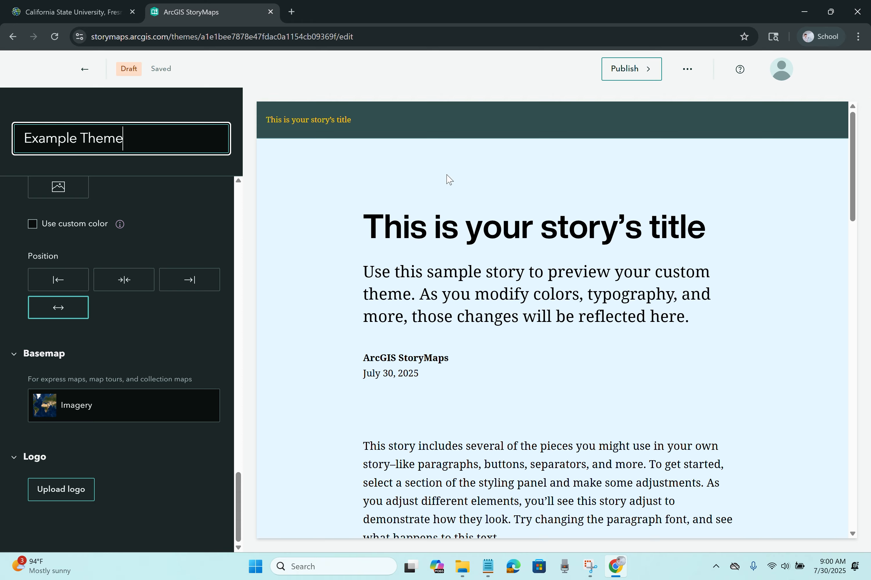
click(642, 75)
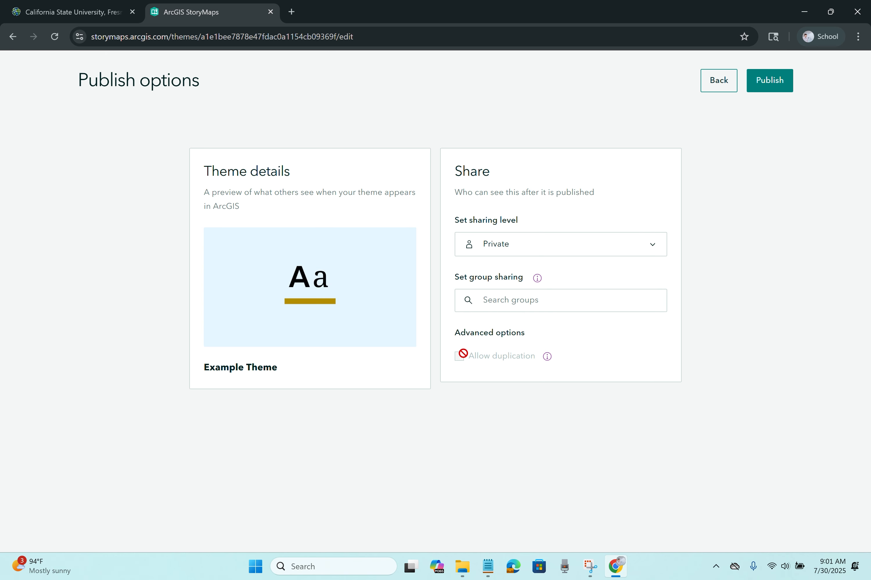
Step: After briefly choosing Organization sharing, publish Example Theme as Private
click(505, 250)
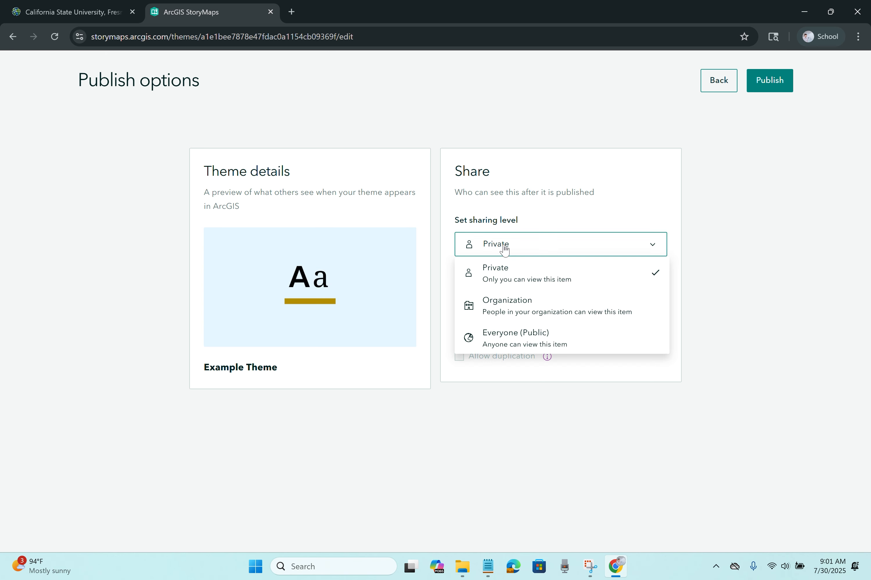
click(511, 306)
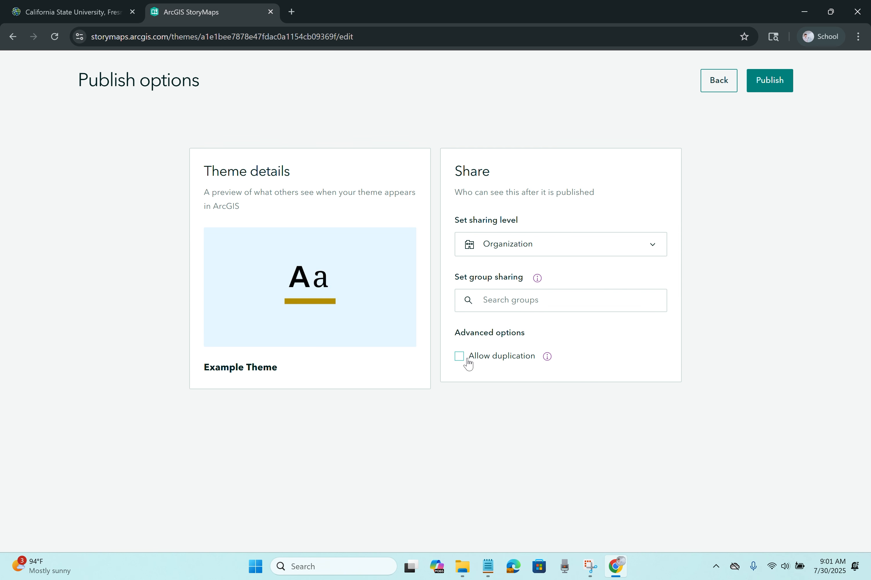
mouse_move(544, 360)
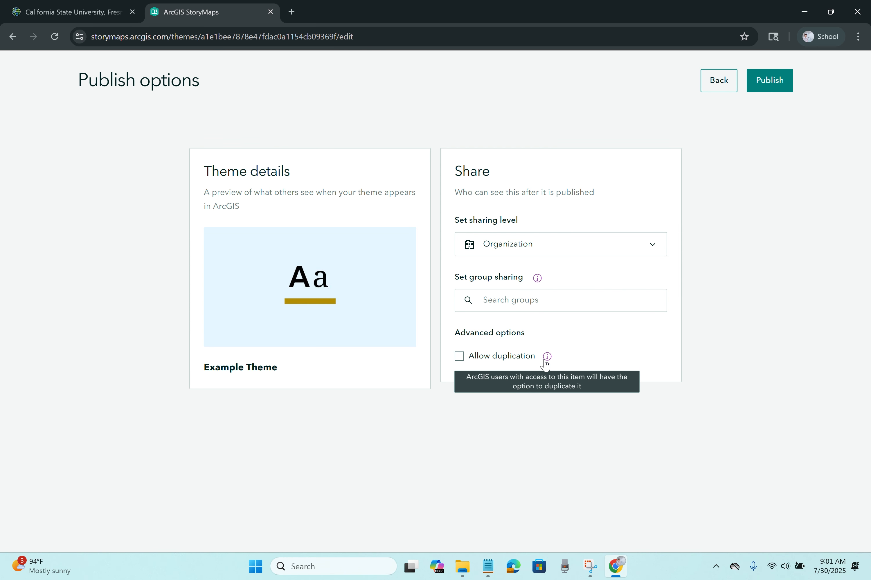
click(505, 252)
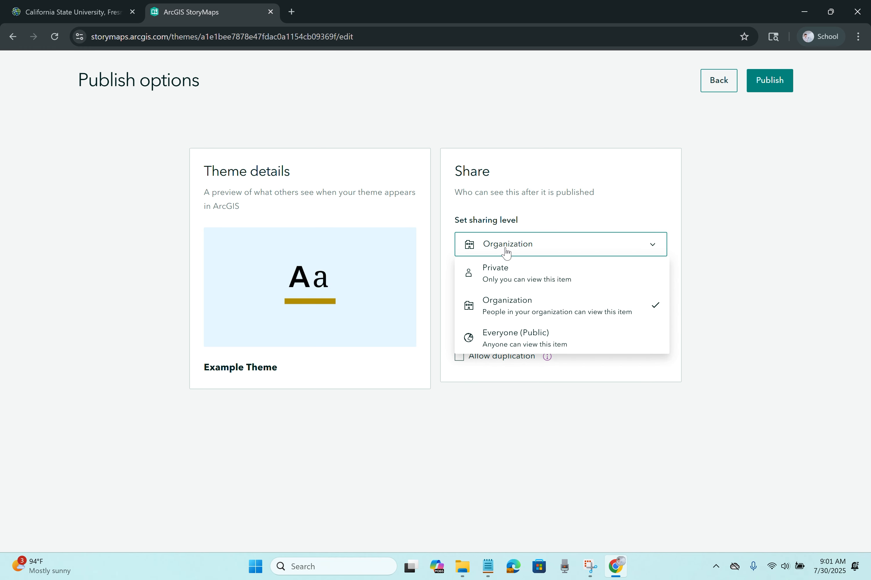
click(508, 279)
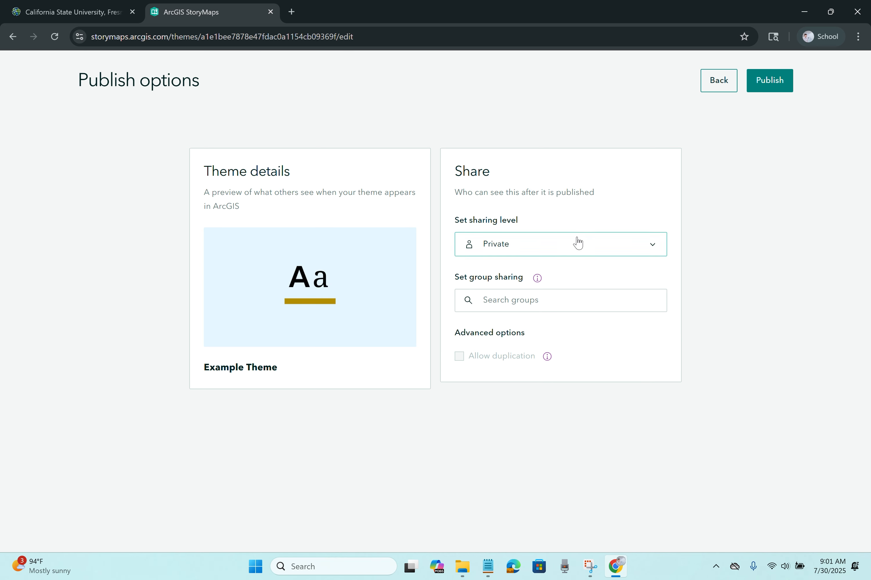
click(772, 84)
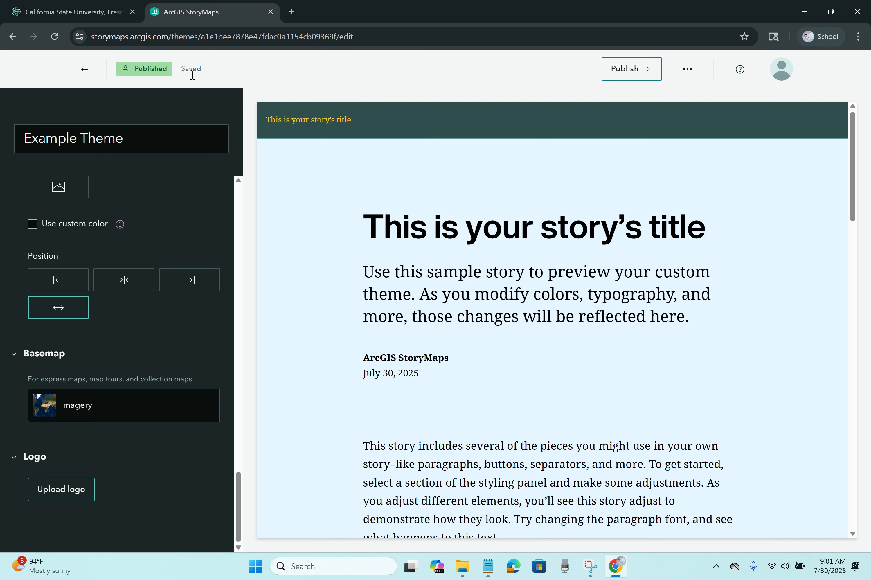
Step: Reopen Example Theme and set its background colour to pale blue #D5F1FF
click(84, 76)
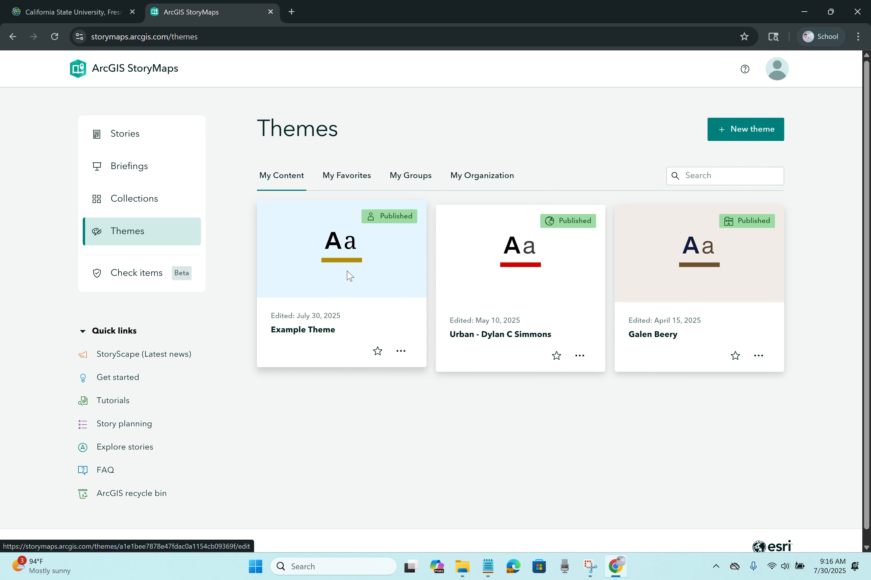
click(350, 276)
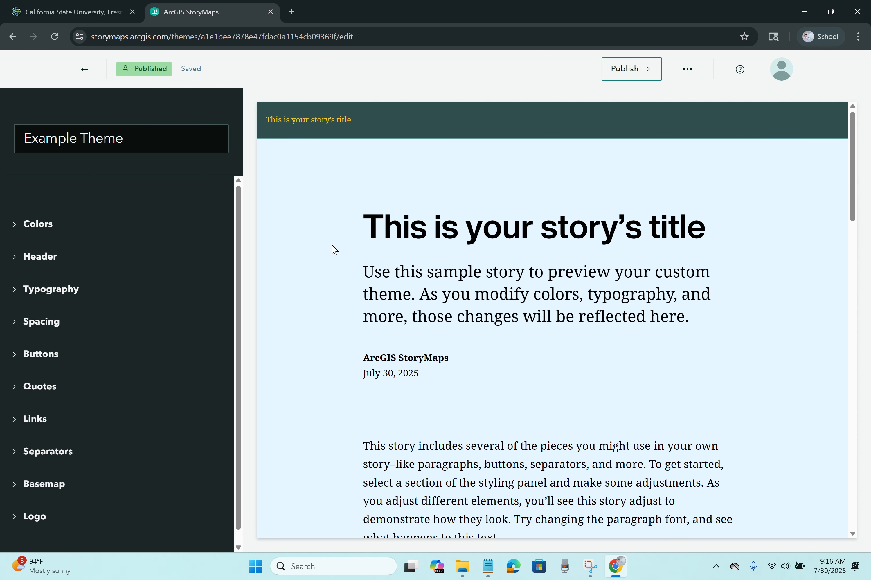
click(41, 225)
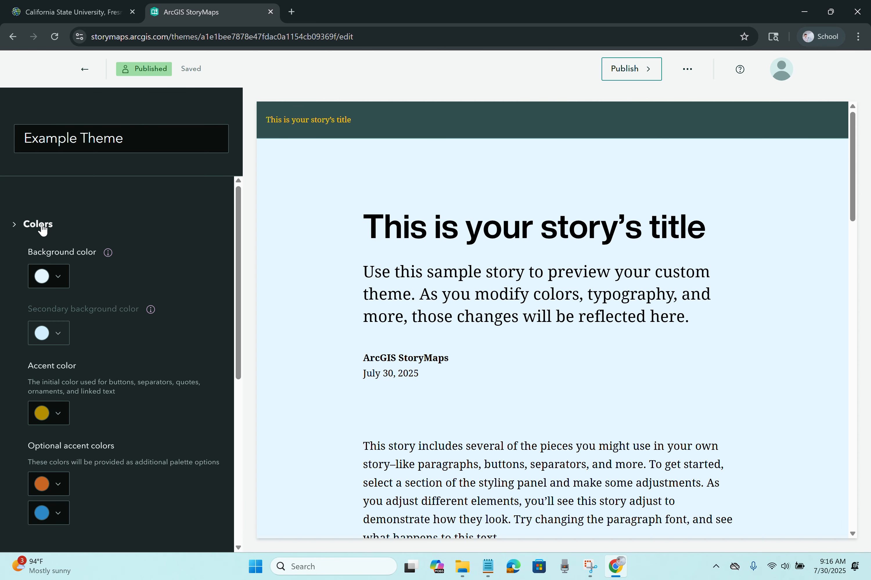
click(65, 282)
drag(150, 364, 105, 343)
drag(45, 374, 59, 337)
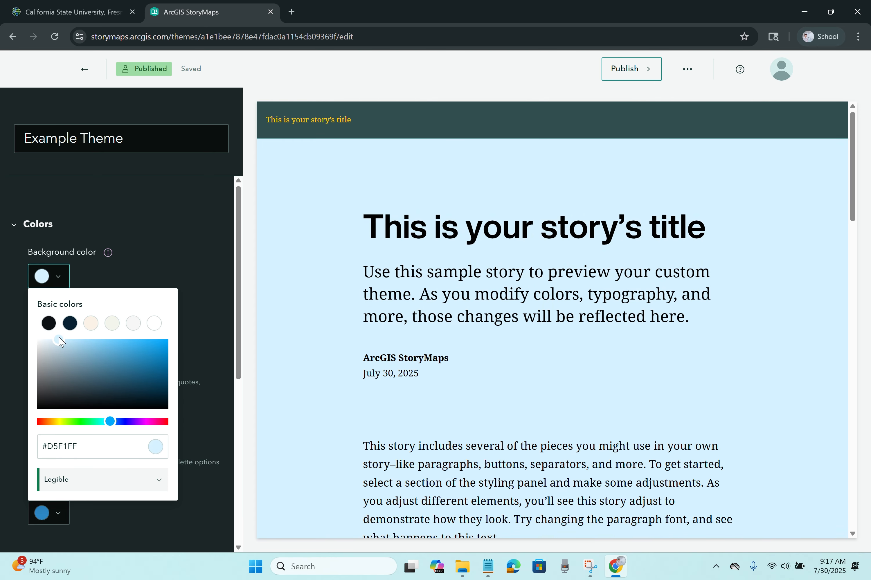
click(164, 245)
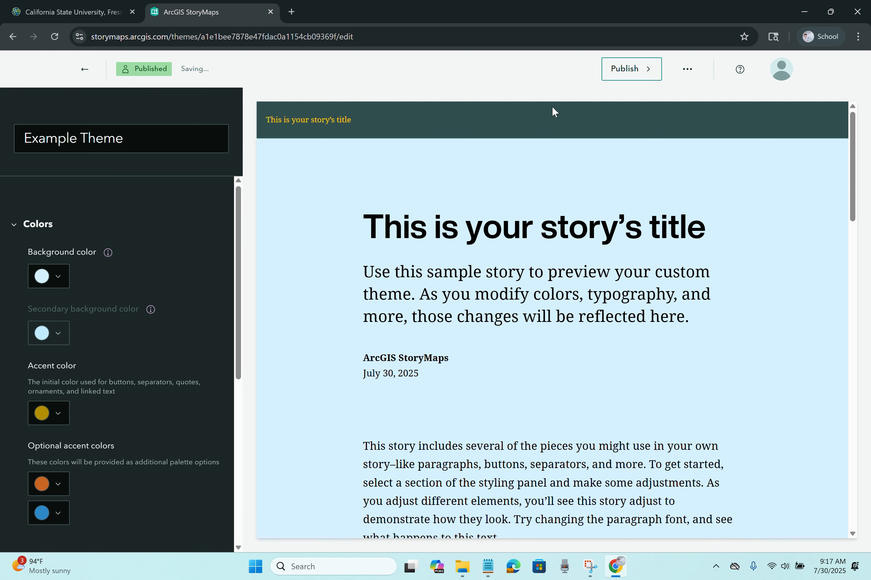
Step: Republish the theme, add it to favorites, and return to the Themes list
click(648, 71)
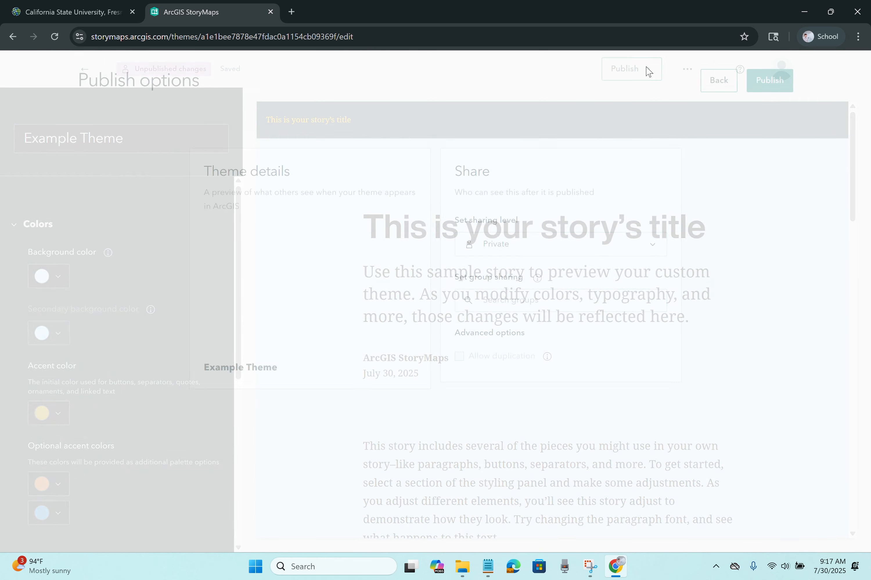
click(771, 83)
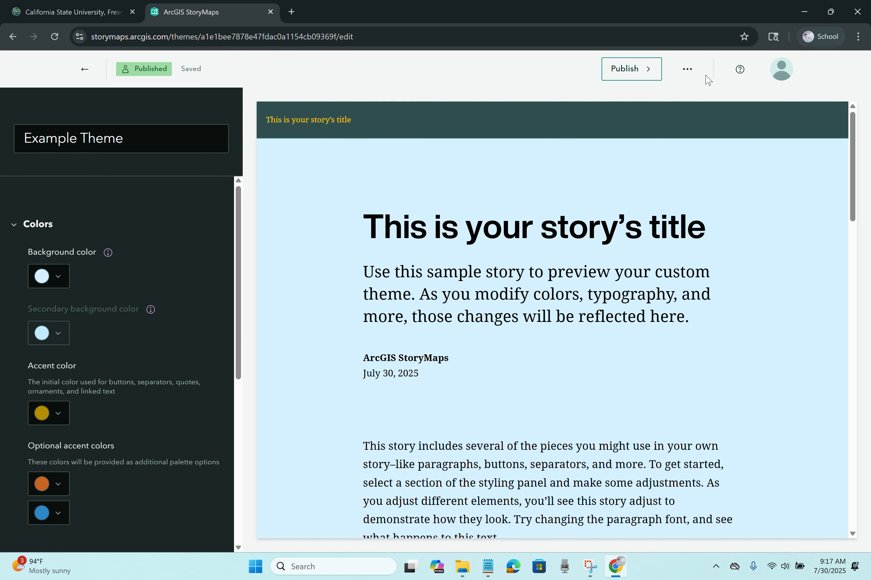
click(688, 69)
click(687, 103)
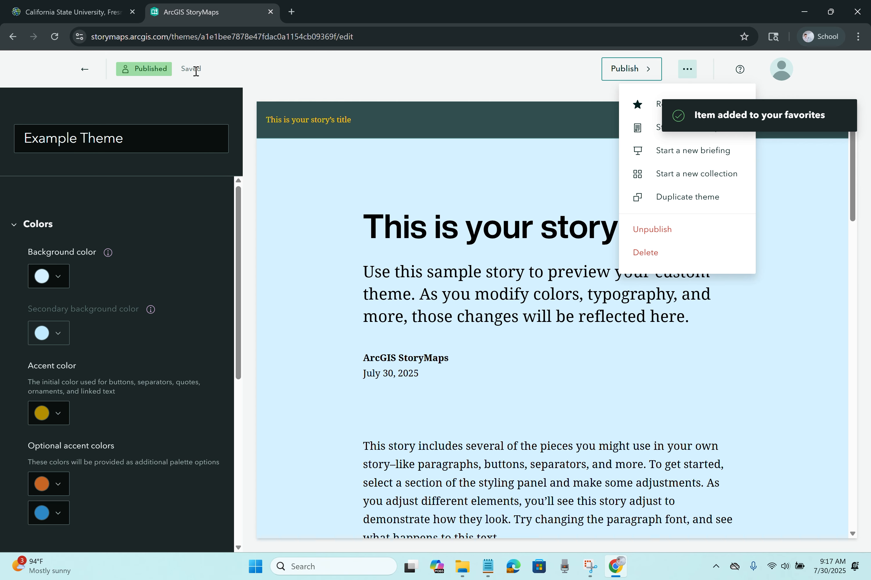
click(84, 69)
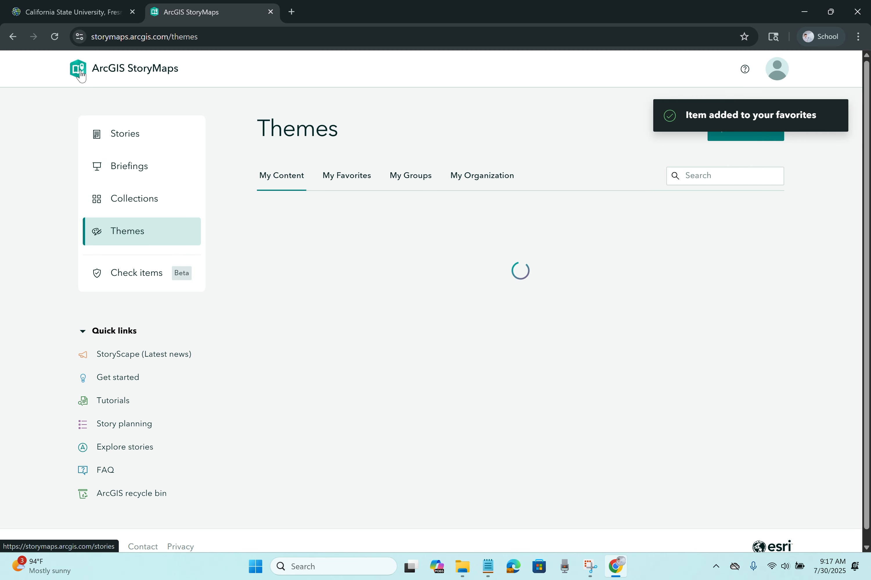
Step: Open the Untitled story draft and its Design settings
click(124, 137)
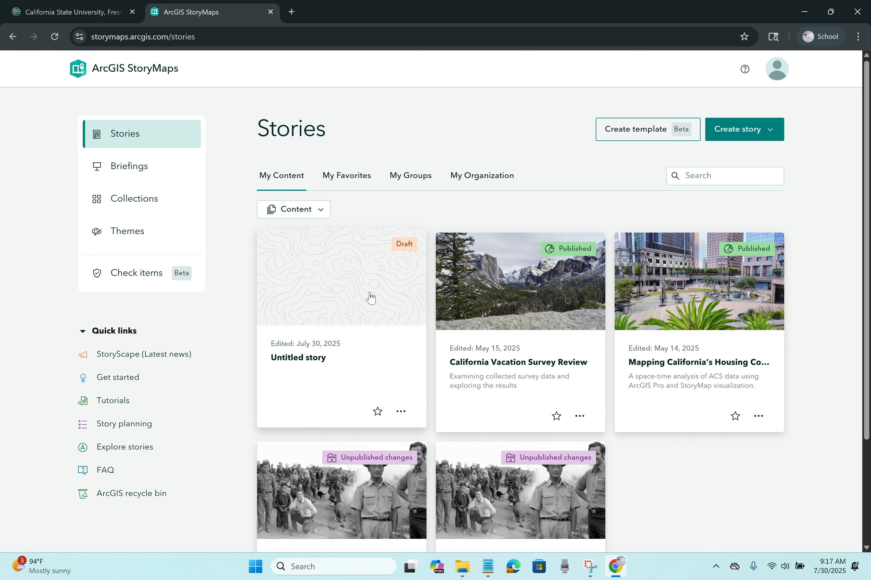
click(350, 314)
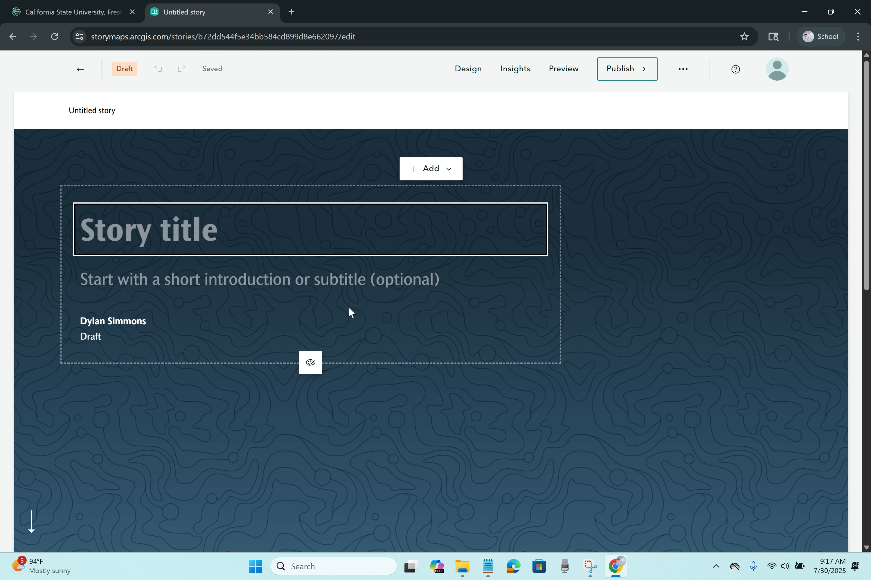
click(467, 71)
scroll(701, 361, down, 5)
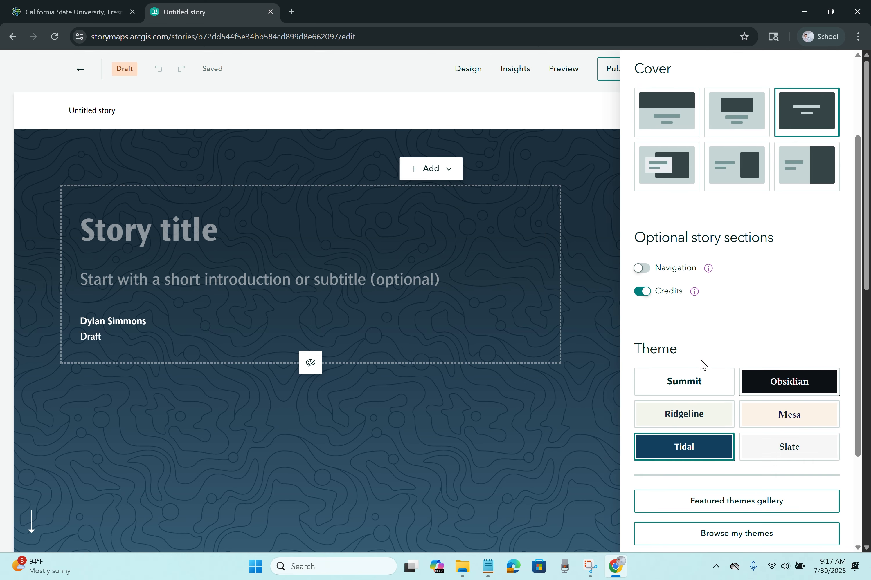
Step: Apply the custom Urban theme from your saved themes
click(741, 423)
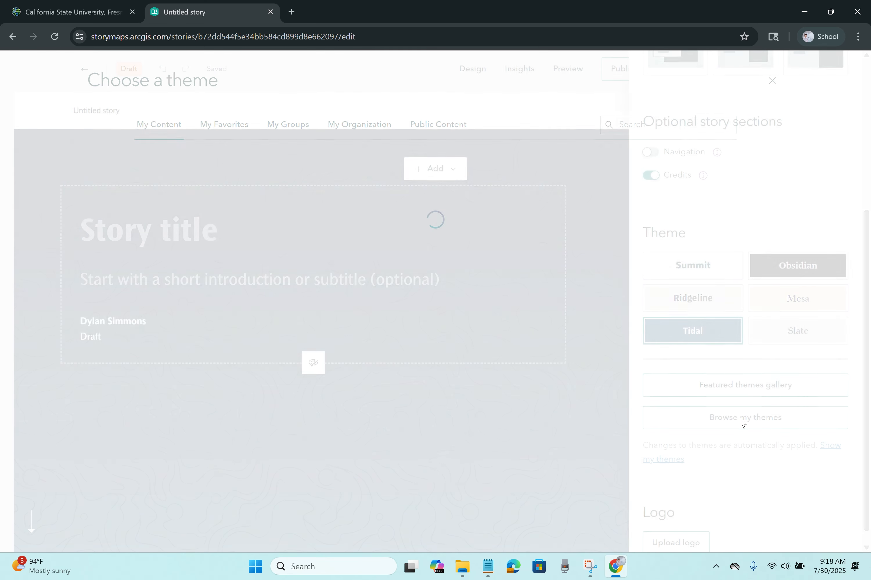
click(259, 220)
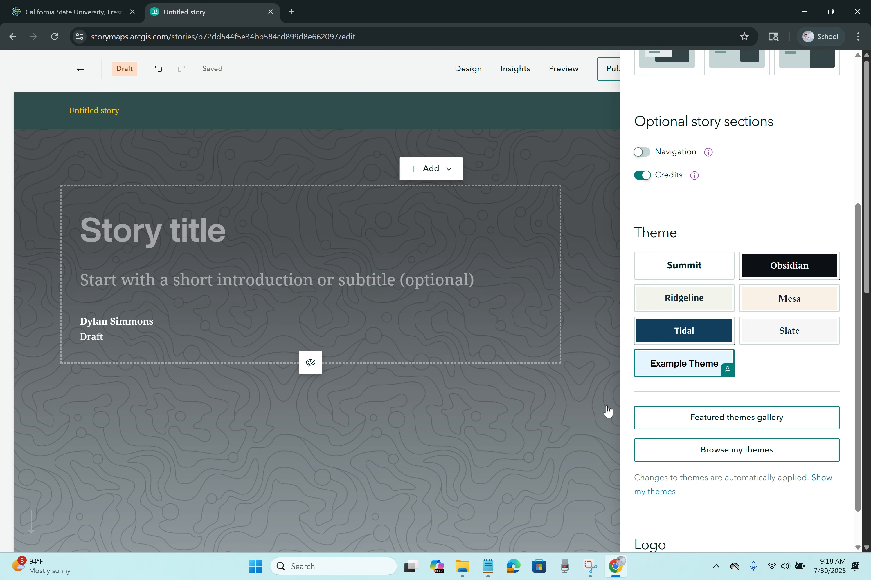
click(723, 449)
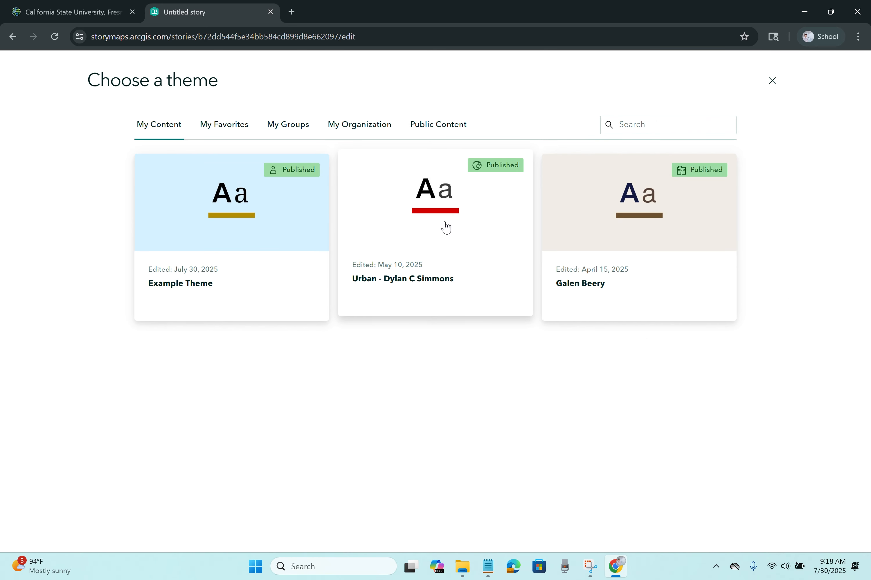
click(445, 227)
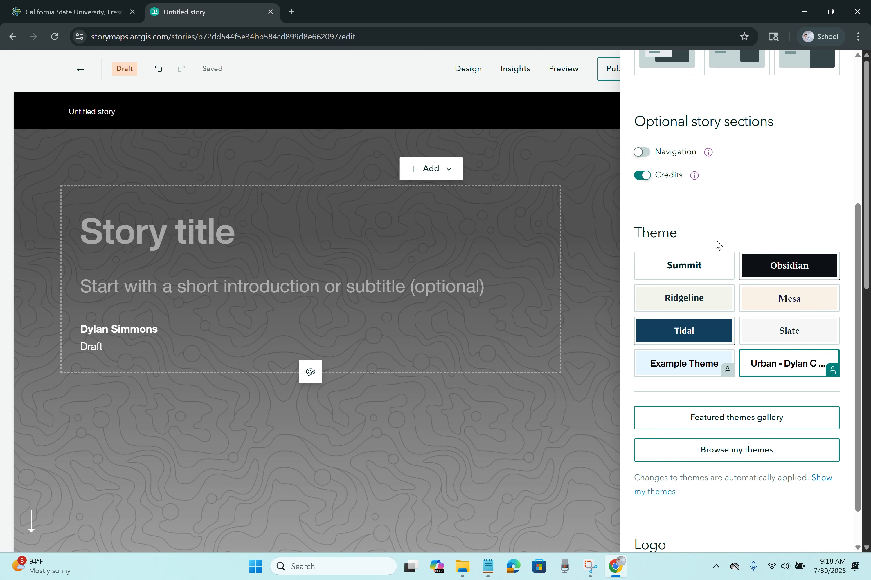
Step: Switch the cover to the split layout, with the title left and the image area right
scroll(715, 243, up, 4)
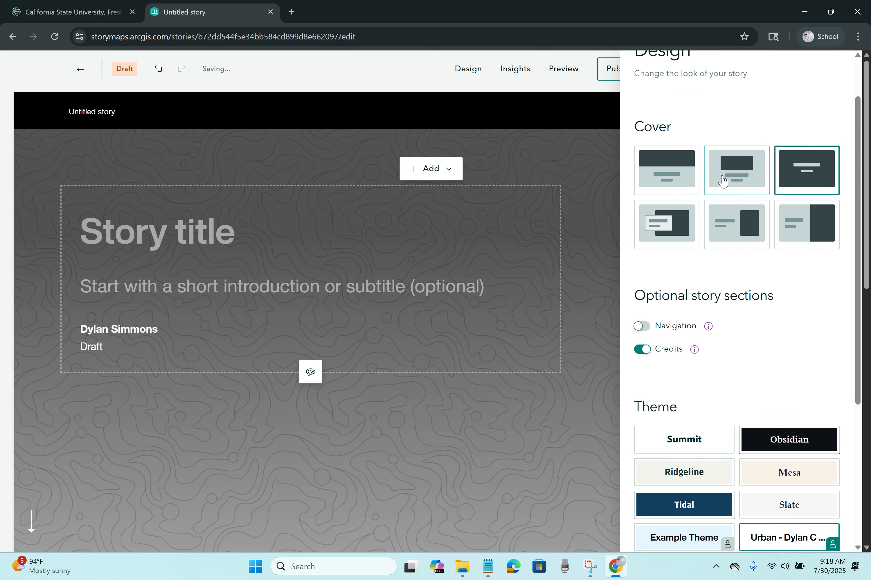
click(738, 224)
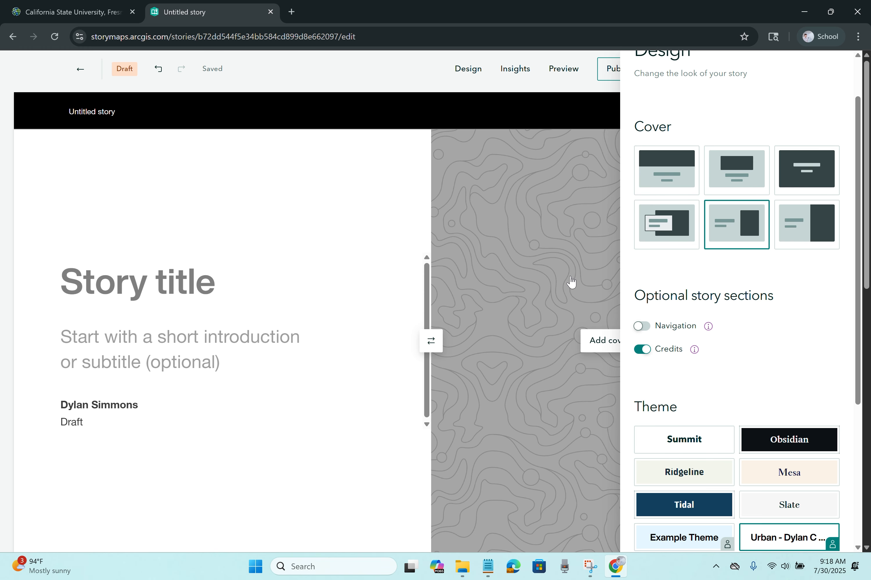
scroll(833, 81, up, 2)
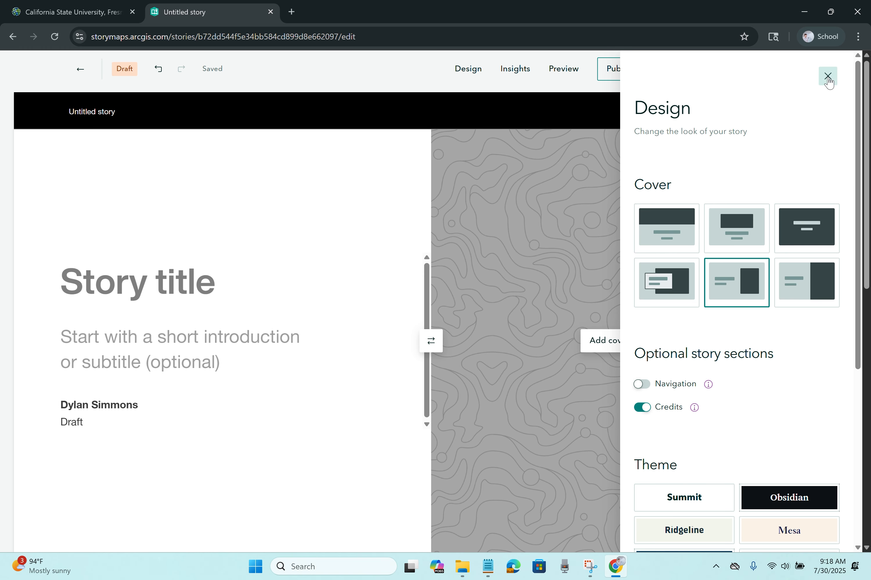
click(827, 78)
Step: Add the snowy Yosemite photo IMG_20250315_130415144_HDR_AE.jpg to the cover's image side
click(634, 280)
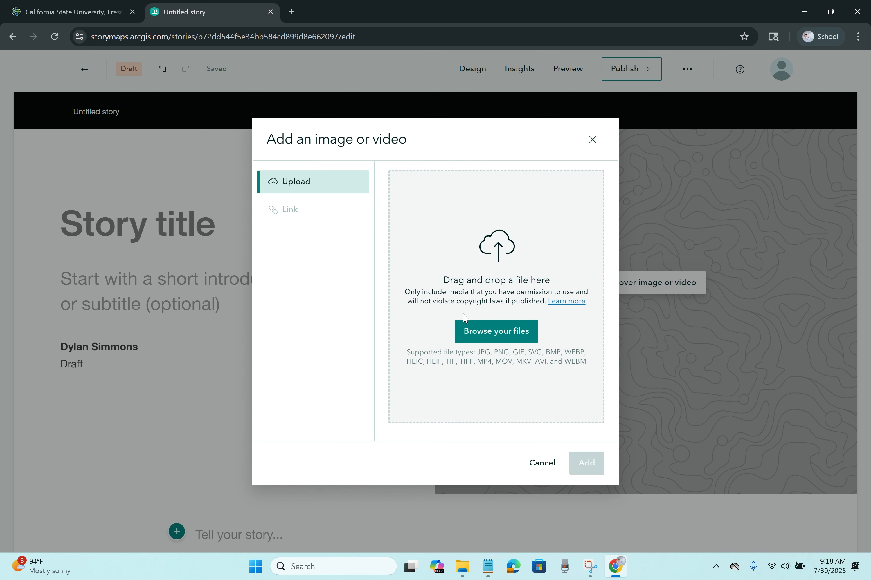
click(492, 341)
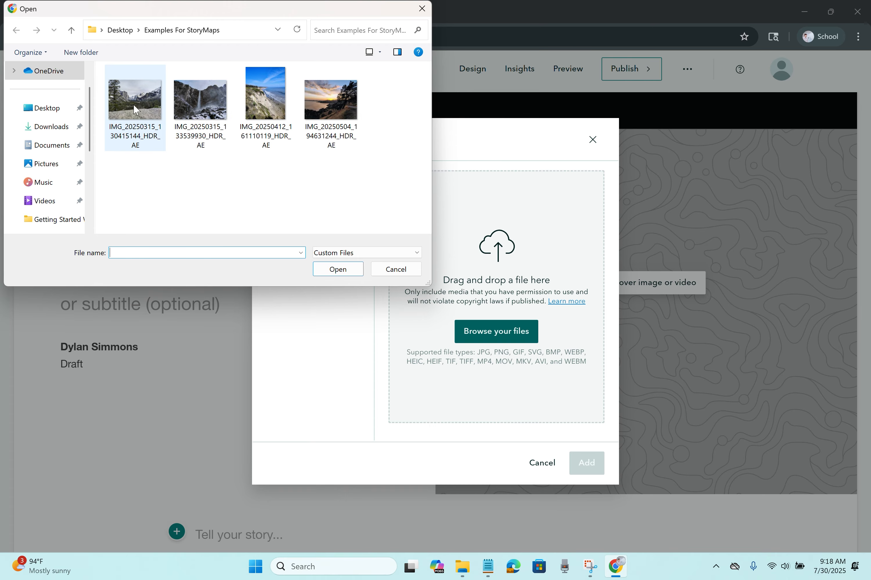
click(152, 107)
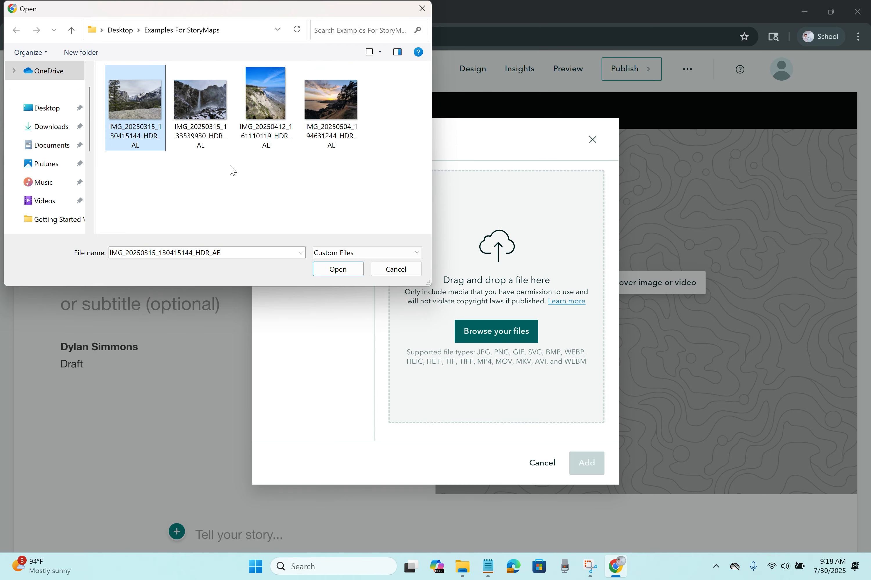
click(337, 272)
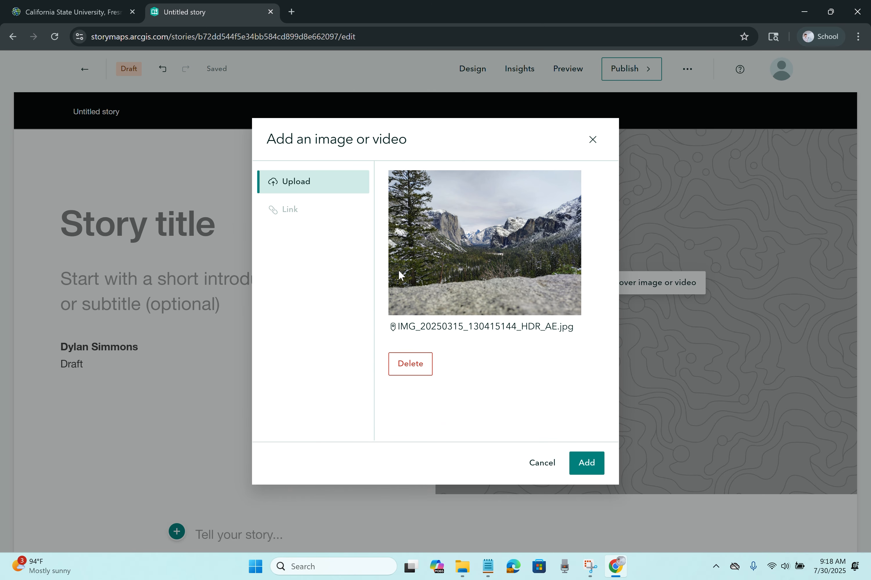
click(584, 457)
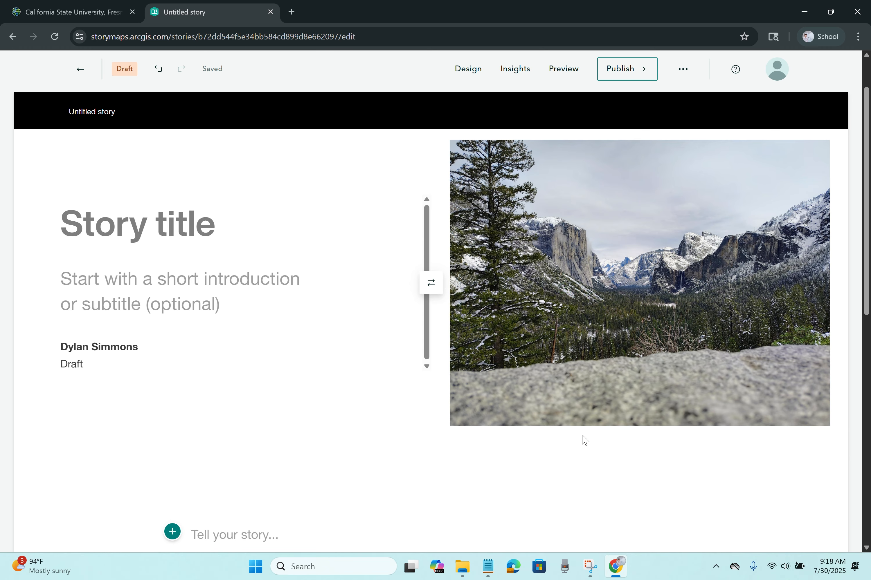
Step: Title the cover 'California Vacation Photos', subtitle it 'A story of place and picture.', and add a co-author to the byline
click(177, 285)
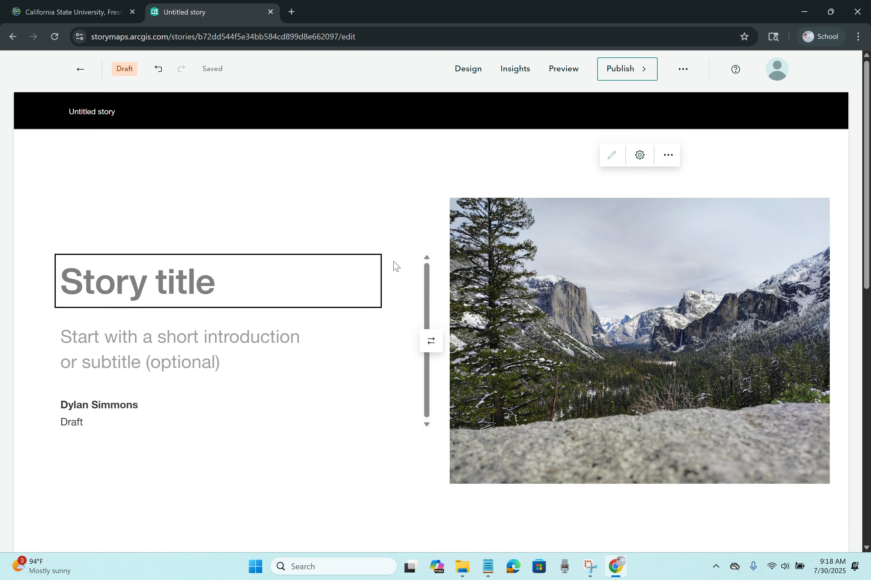
text(Califo)
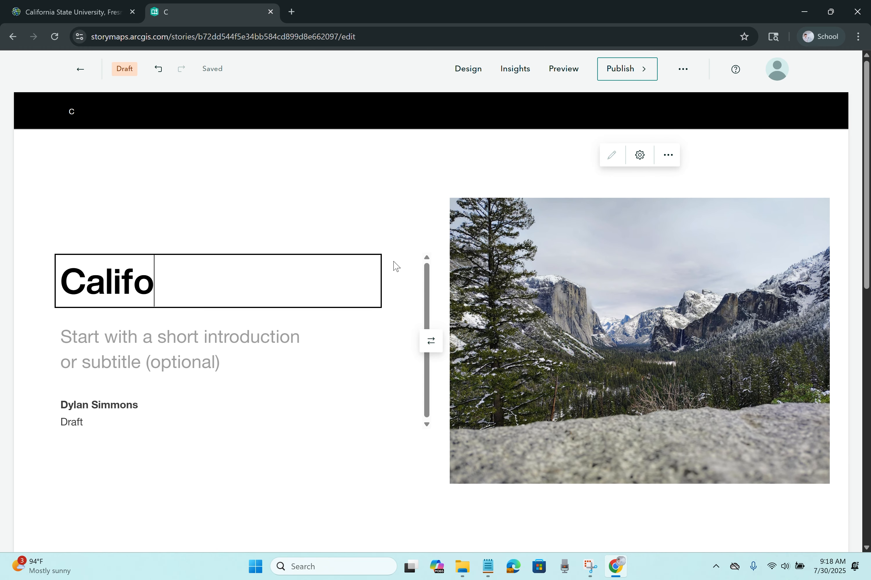
text(rnia Vacation)
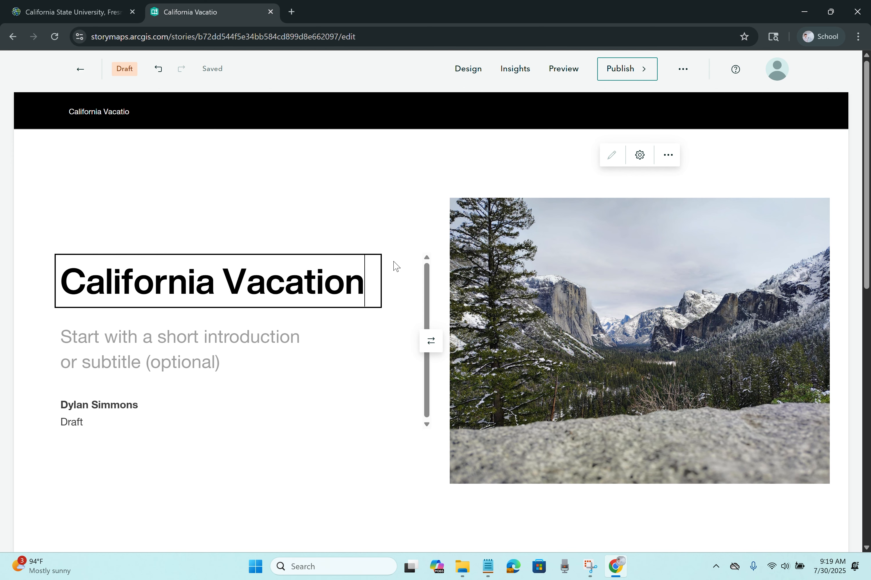
text( Photos)
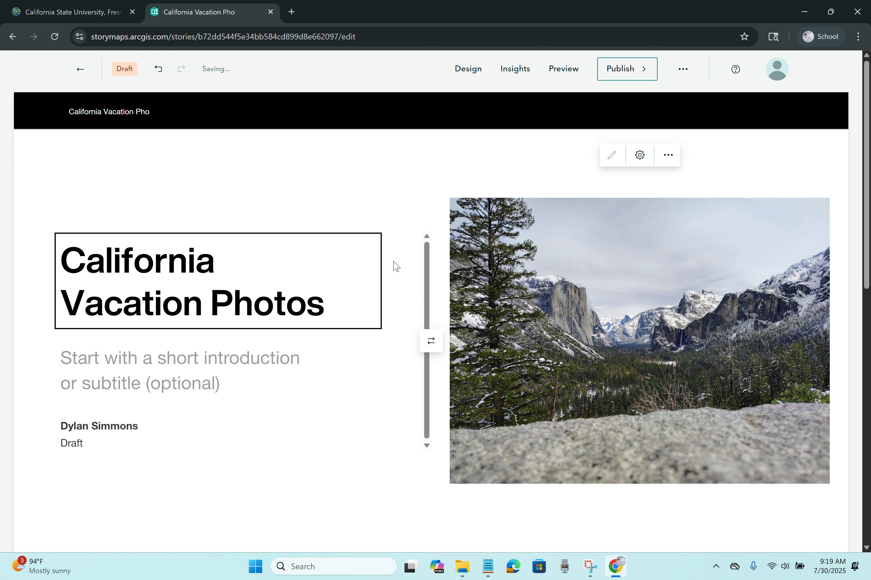
click(223, 351)
text(A)
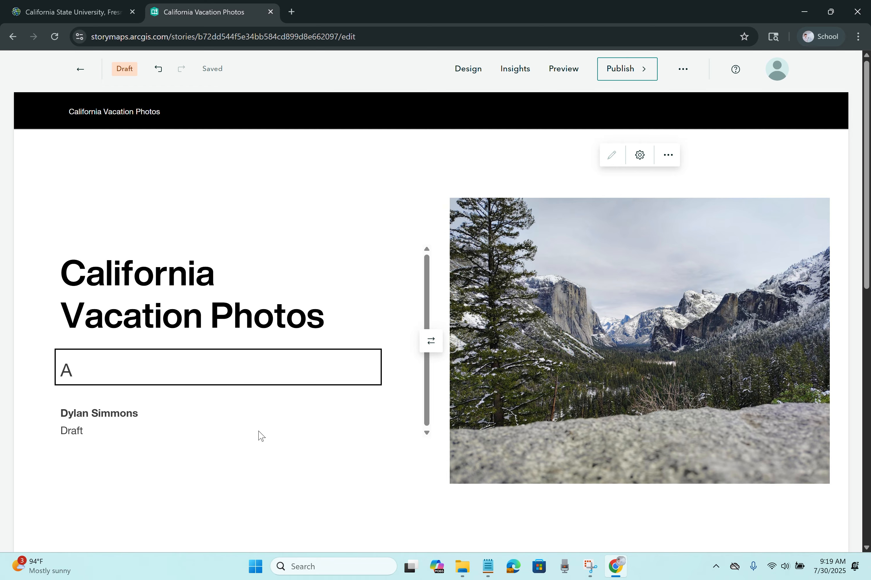
text( story of place and picture.)
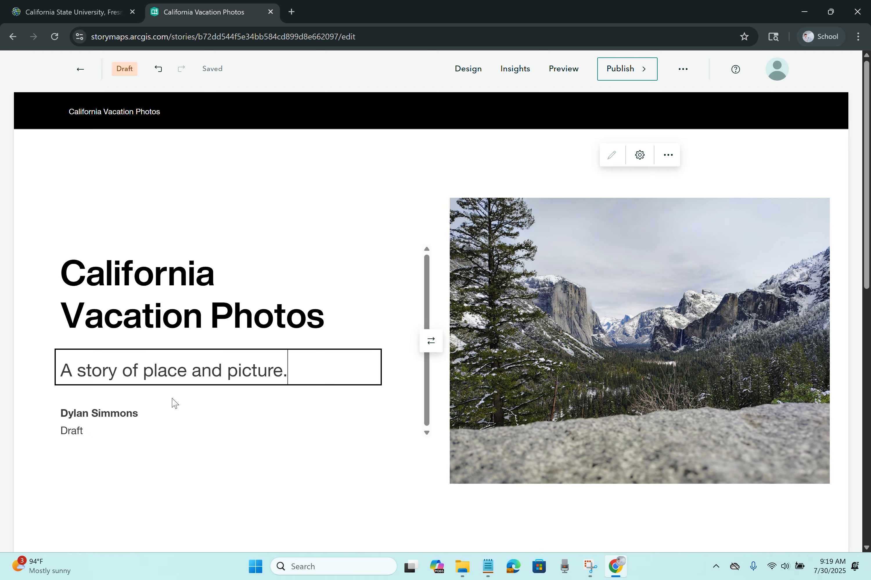
click(171, 410)
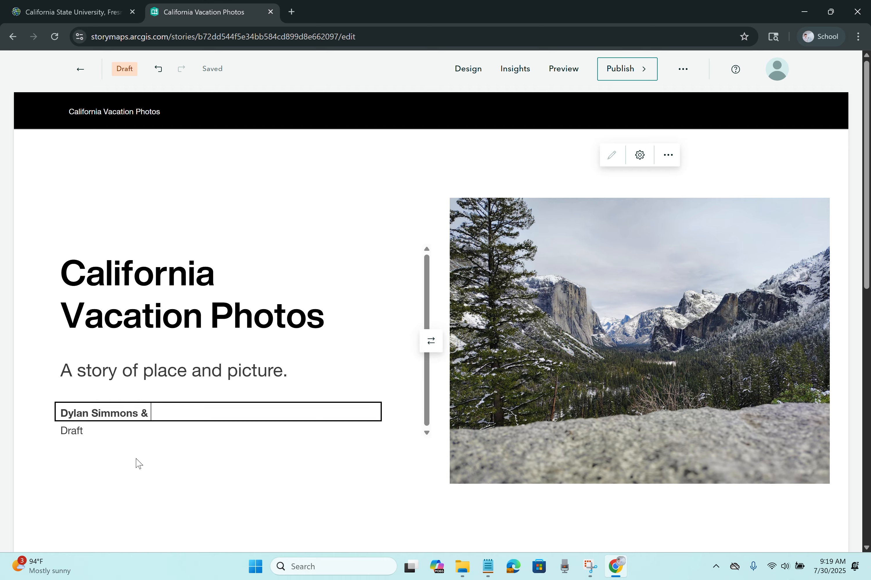
click(37, 393)
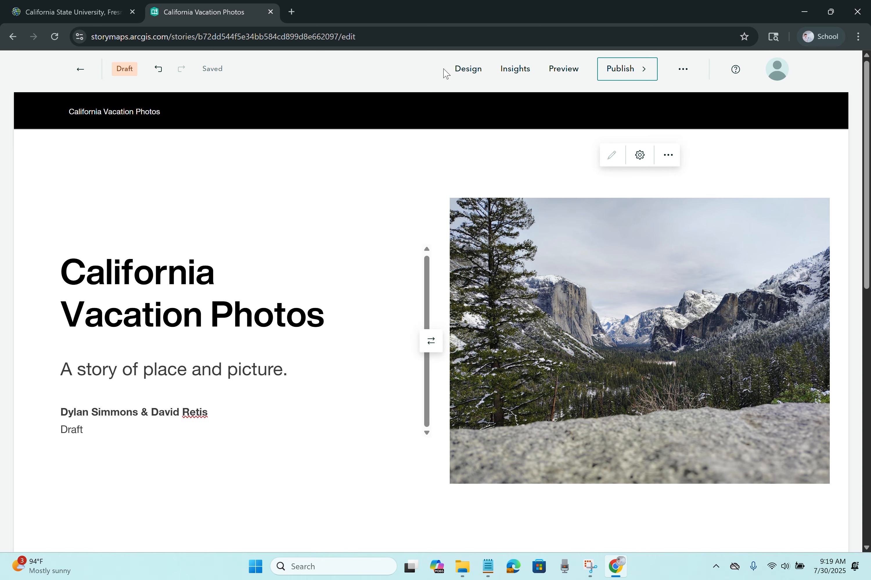
Step: Try several cover layouts, then settle on the full-image layout with the title overlaid on the photo
click(459, 70)
click(795, 278)
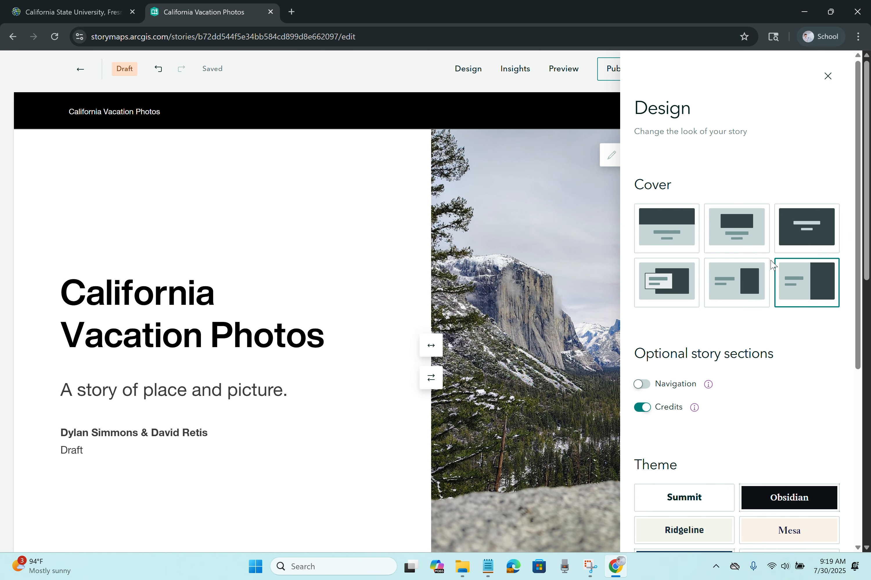
click(434, 349)
click(435, 349)
click(469, 345)
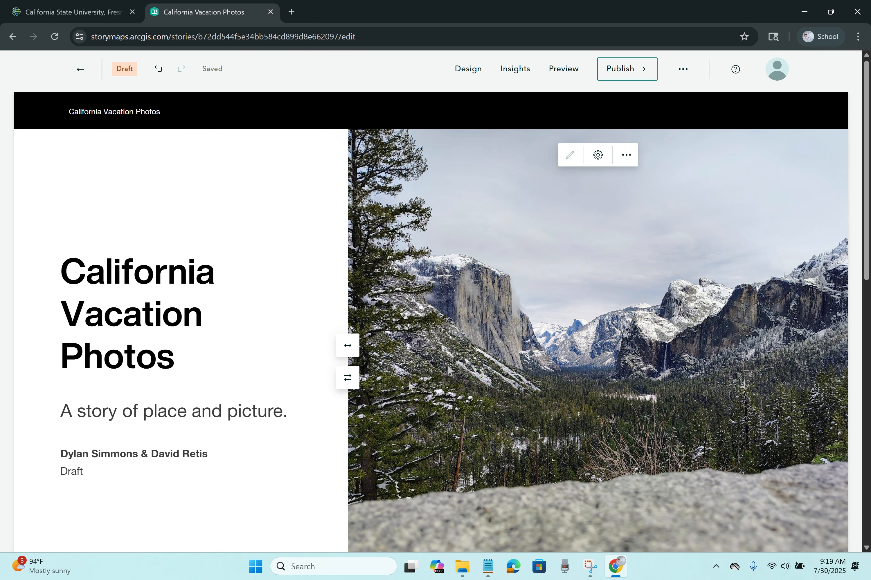
click(468, 70)
click(671, 277)
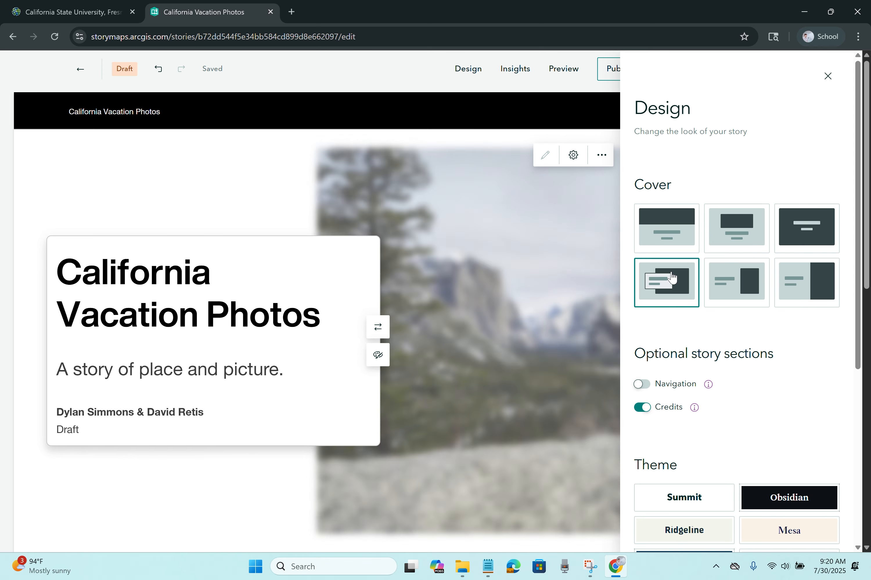
click(655, 250)
click(733, 242)
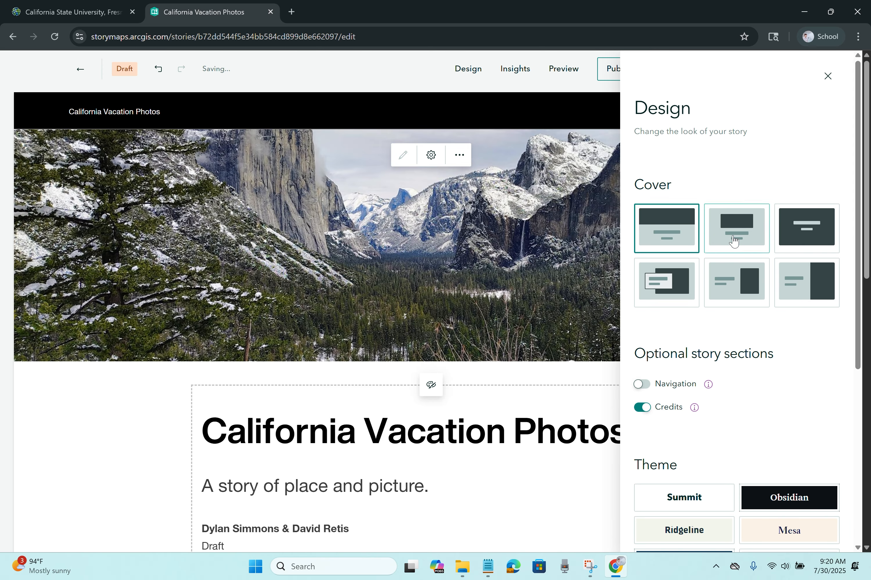
click(737, 274)
click(807, 229)
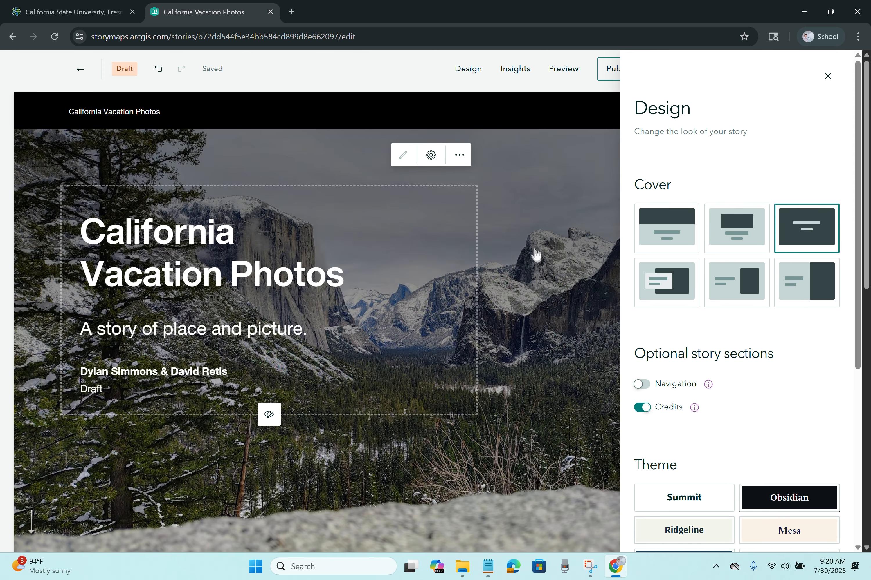
click(535, 258)
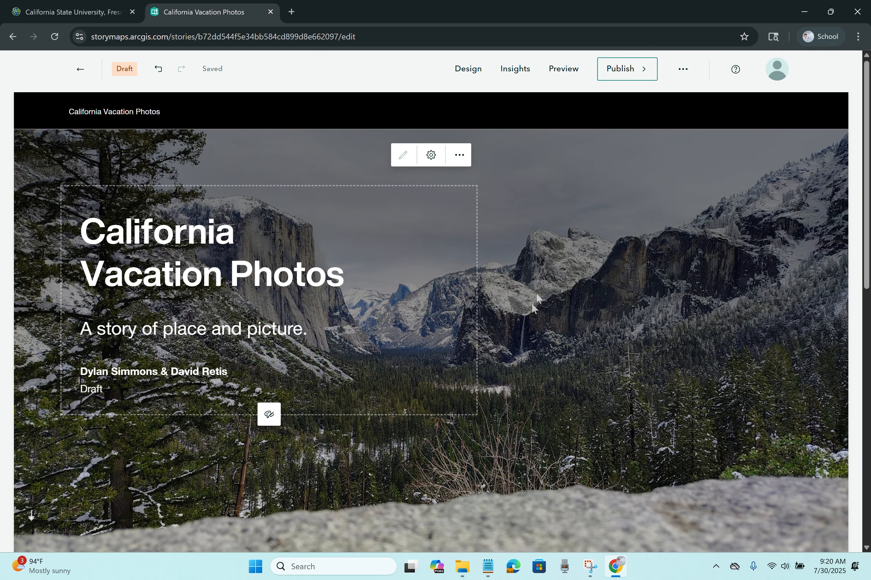
Step: Give the title panel a dark transparent background, aligned right and centred vertically
click(270, 416)
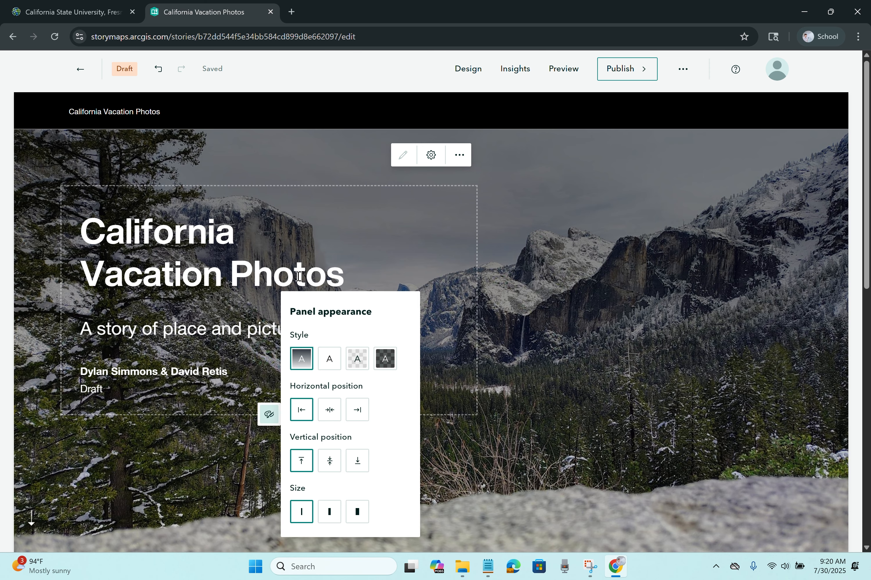
click(336, 362)
click(357, 359)
click(385, 359)
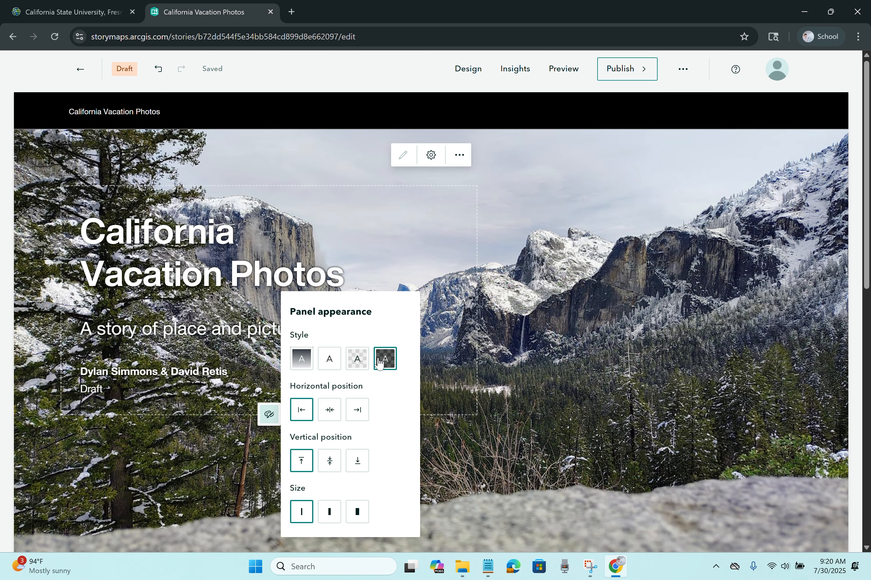
click(330, 410)
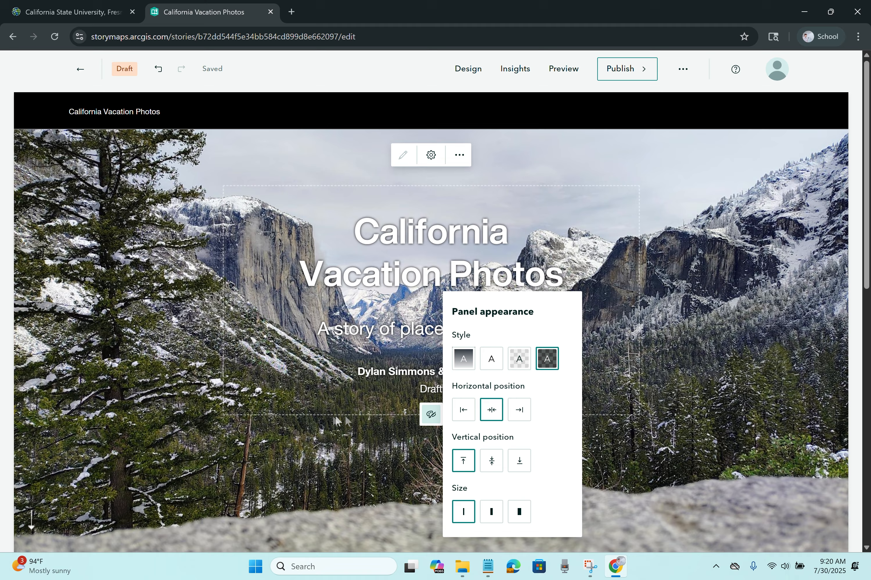
click(519, 410)
click(491, 461)
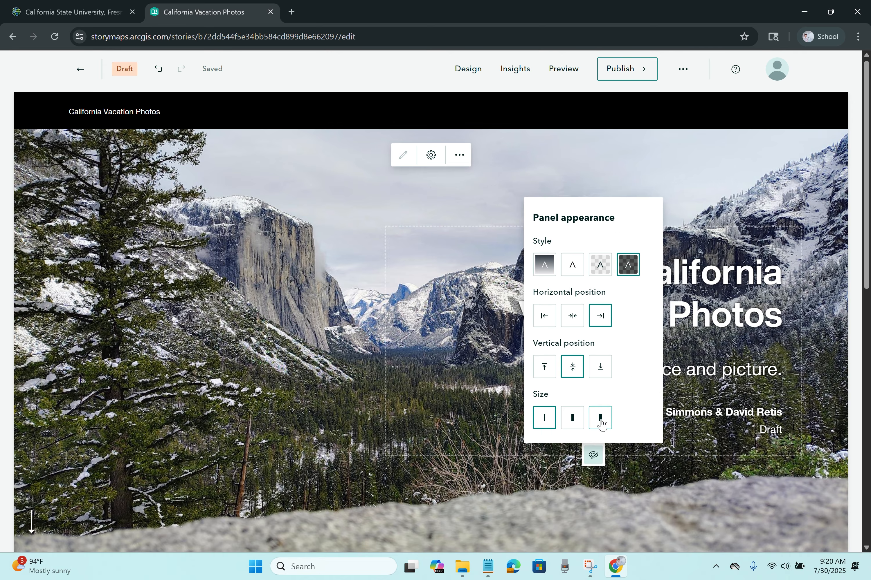
Step: Set the title panel to small size in the dark style
click(602, 418)
click(488, 398)
click(500, 399)
click(572, 272)
click(628, 265)
click(518, 315)
click(356, 305)
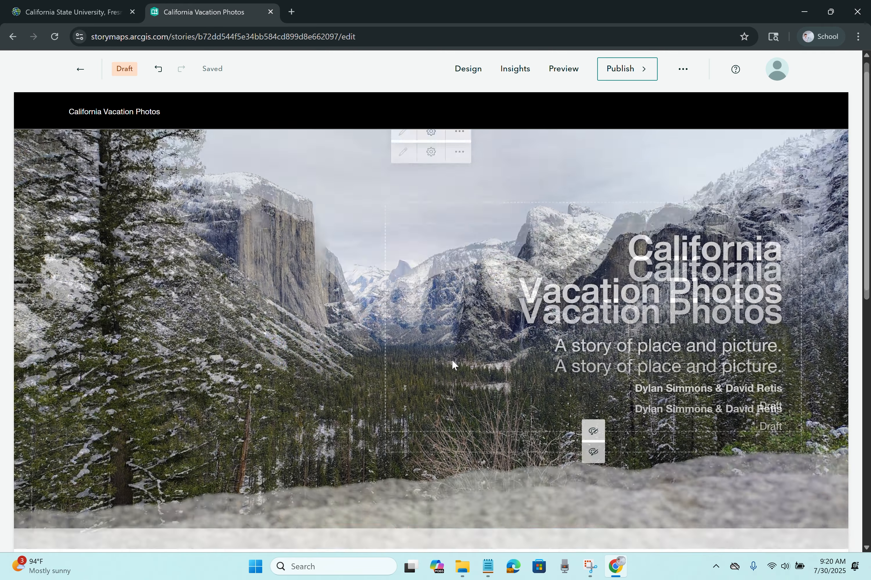
scroll(672, 304, down, 8)
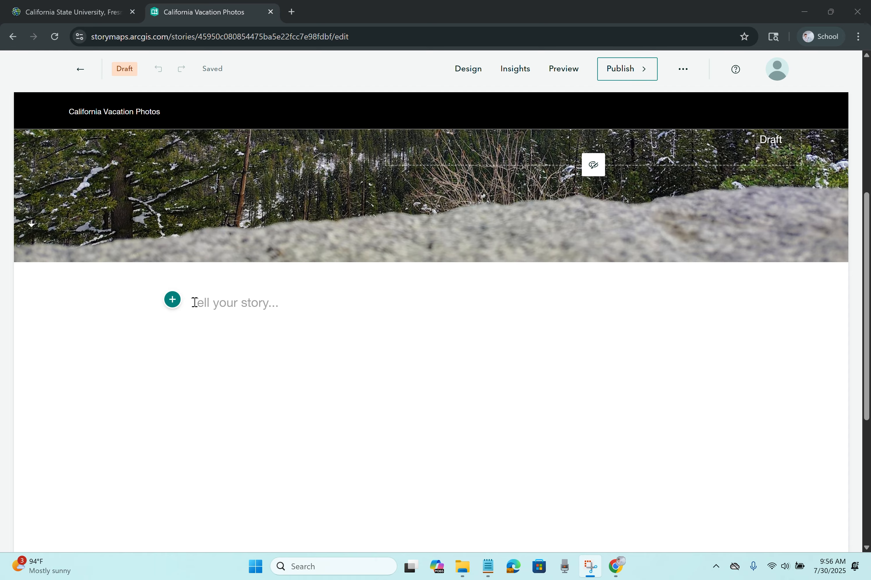
click(195, 302)
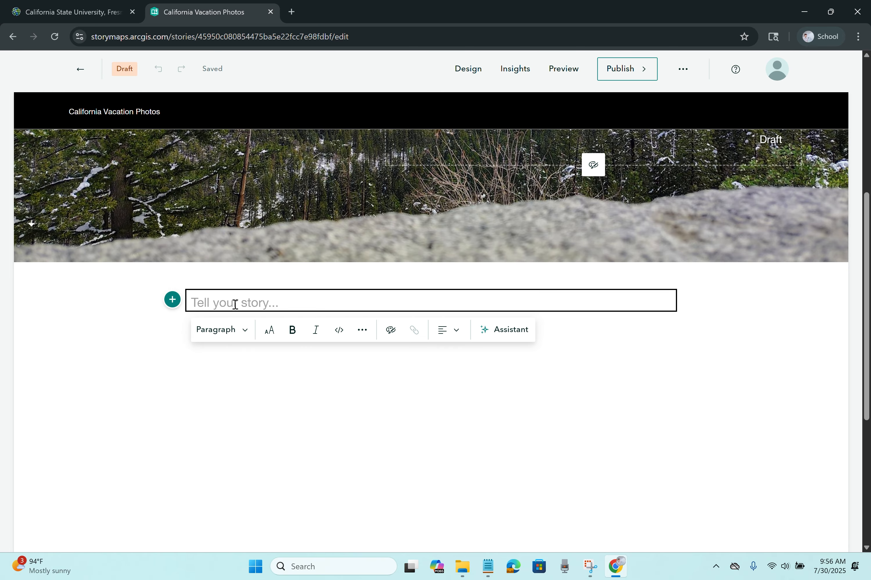
click(239, 338)
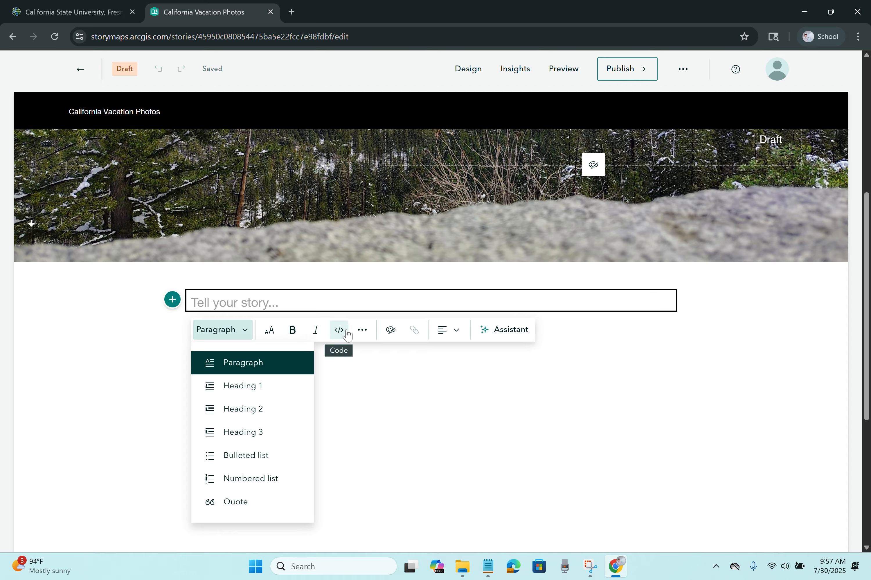
click(360, 334)
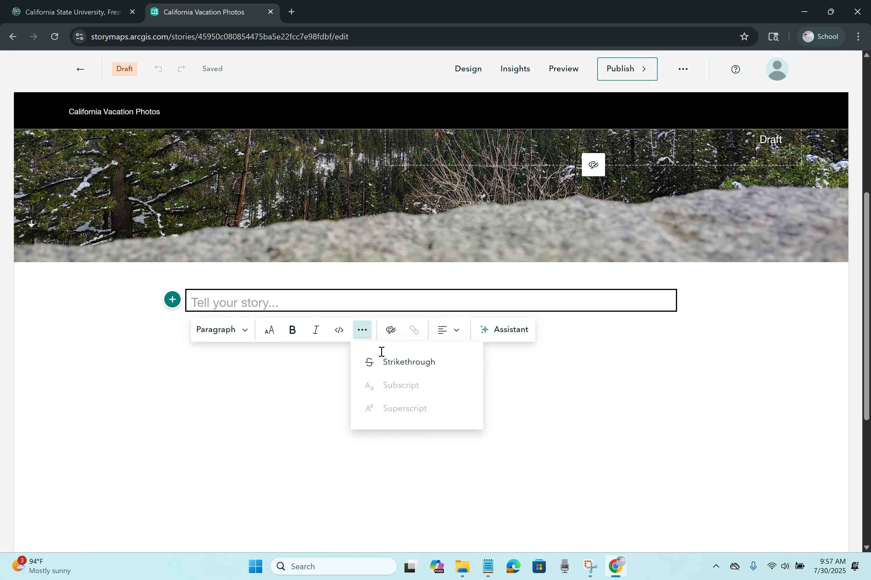
click(391, 336)
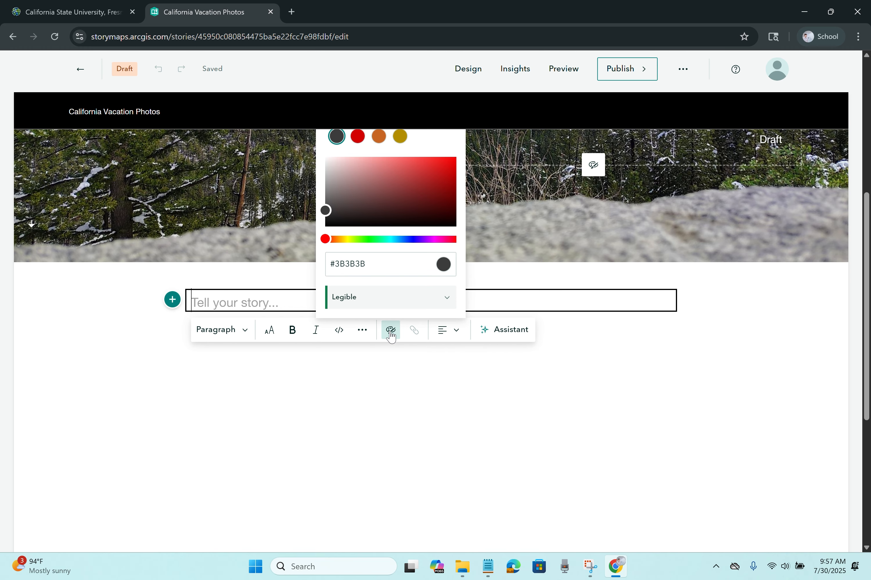
click(415, 332)
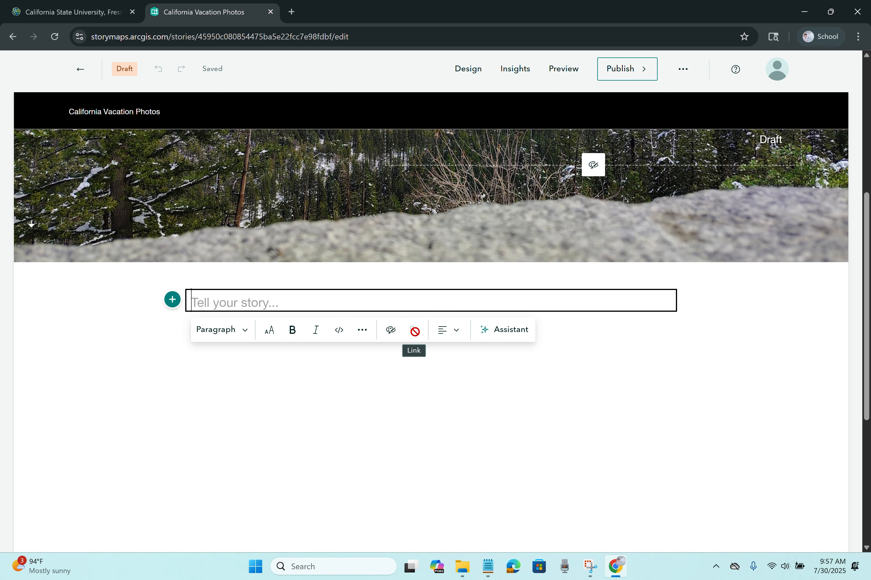
click(444, 337)
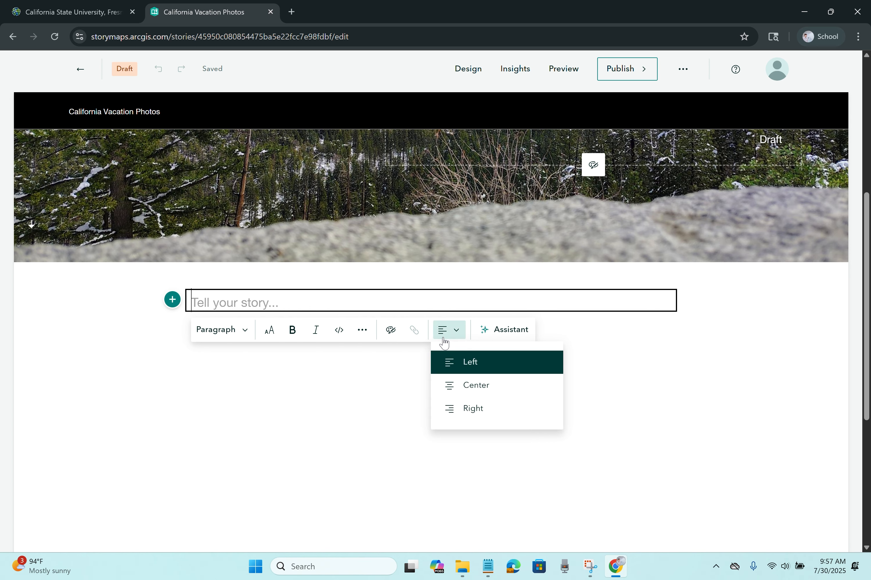
click(444, 339)
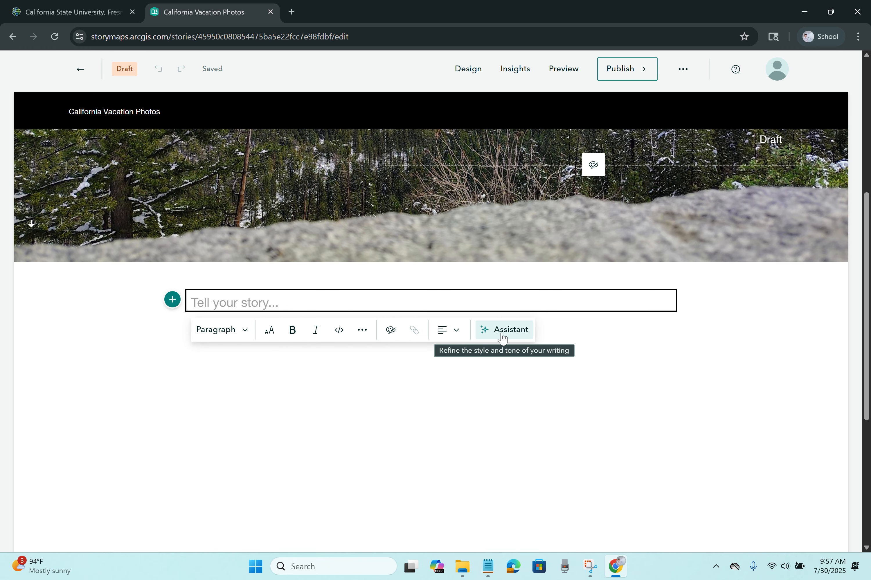
Step: Copy the Lorem ipsum paragraph from Text.txt and paste it into the empty story block
click(494, 569)
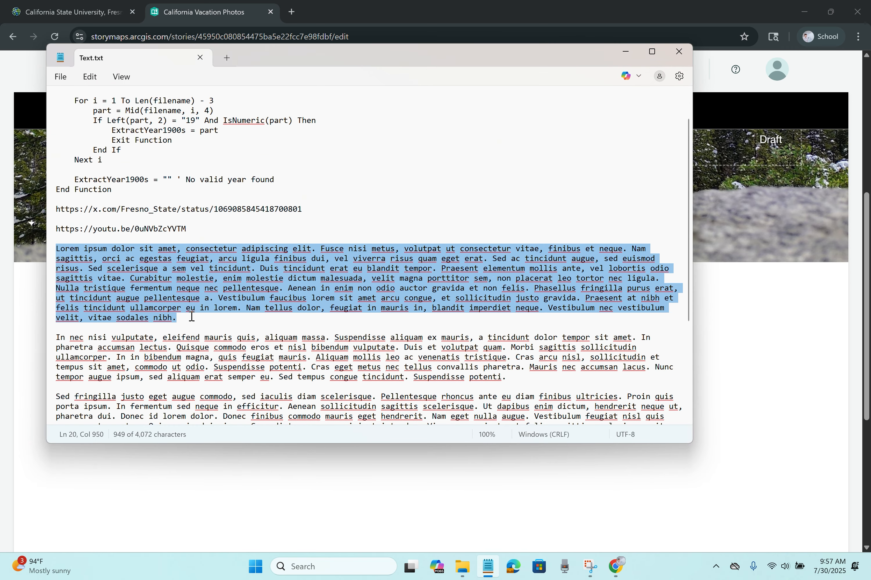
drag(192, 316, 59, 249)
click(733, 329)
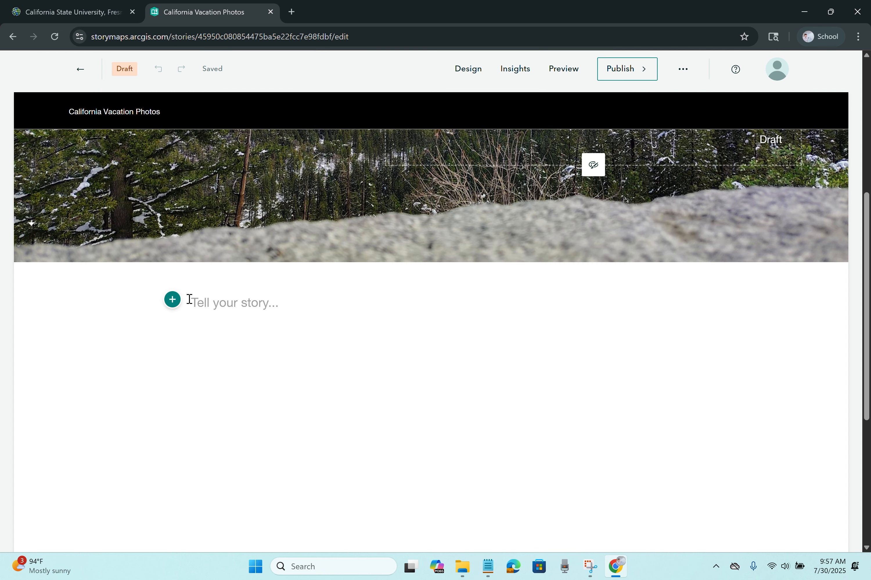
click(206, 307)
text(Lorem ipsum dolor sit amet, consectetur adipiscing elit. Fusce nisi metus, volutpat ut consectetur vitae, finibus et neque. Nam sagittis, orci ac egestas feugiat, arcu ligula finibus dui, vel viverra risus quam eget erat. Sed ac tincidunt augue, sed euismod risus. Sed scelerisque a sem vel tincidunt. Duis tincidunt erat eu blandit tempor. Praesent elementum mollis ante, vel lobortis odio sagittis vitae. Curabitur molestie, enim molestie dictum malesuada, velit magna porttitor sem, non placerat leo tortor nec ligula. Nulla tristique fermentum neque nec pellentesque. Aenean in enim non odio auctor gravida et non felis. Phasellus fringilla purus erat, ut tincidunt augue pellentesque a. Vestibulum faucibus lorem sit amet arcu congue, et sollicitudin justo gravida. Praesent at nibh et felis tincidunt ullamcorper eu in lorem. Nam tellus dolor, feugiat in mauris in, blandit imperdiet neque. Vestibulum nec vestibulum velit, vitae sodales nibh.)
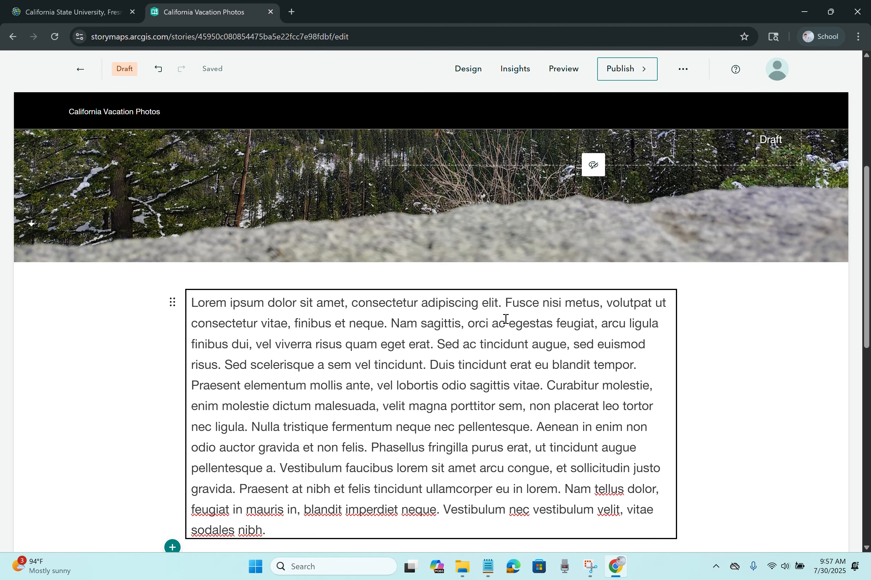
Step: Split the pasted text into a Lorem line, a Fusce line, and the Nam sagittis paragraph
key(Return)
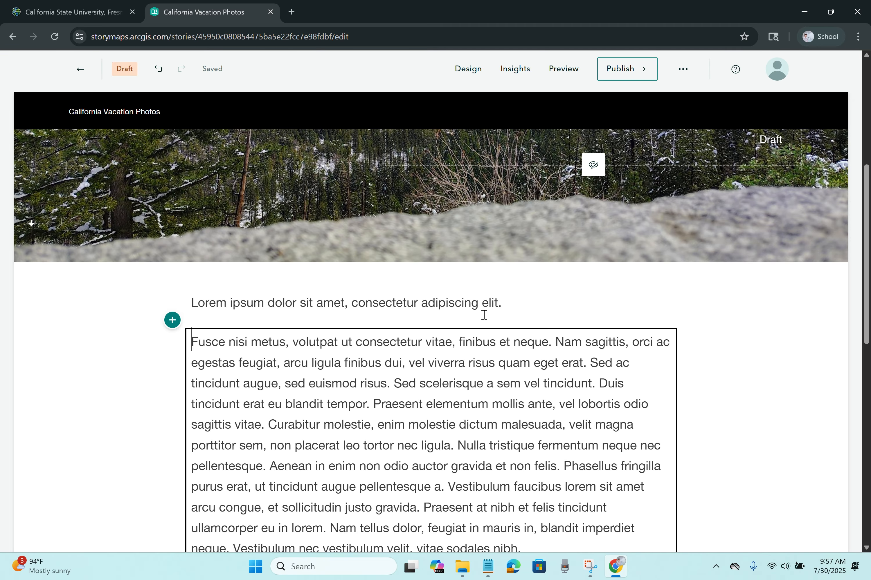
click(501, 310)
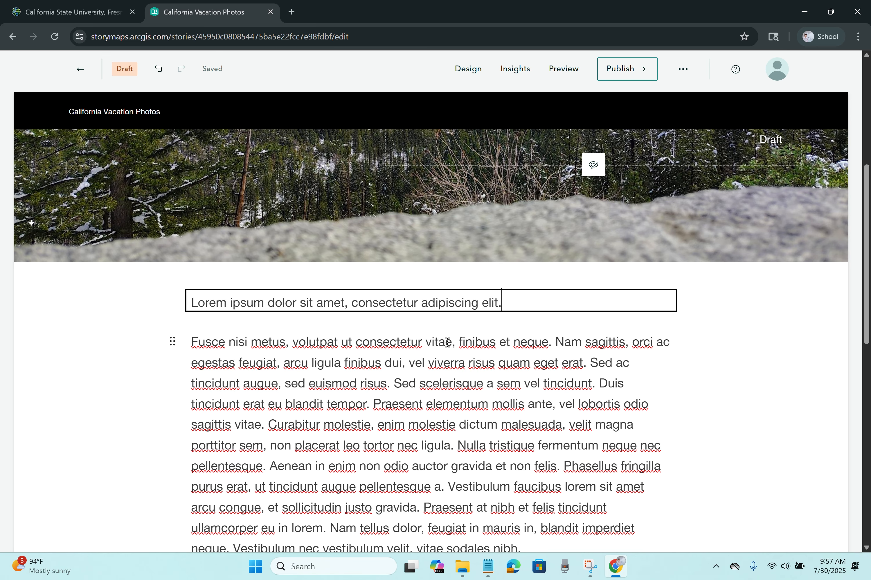
click(556, 344)
key(Return)
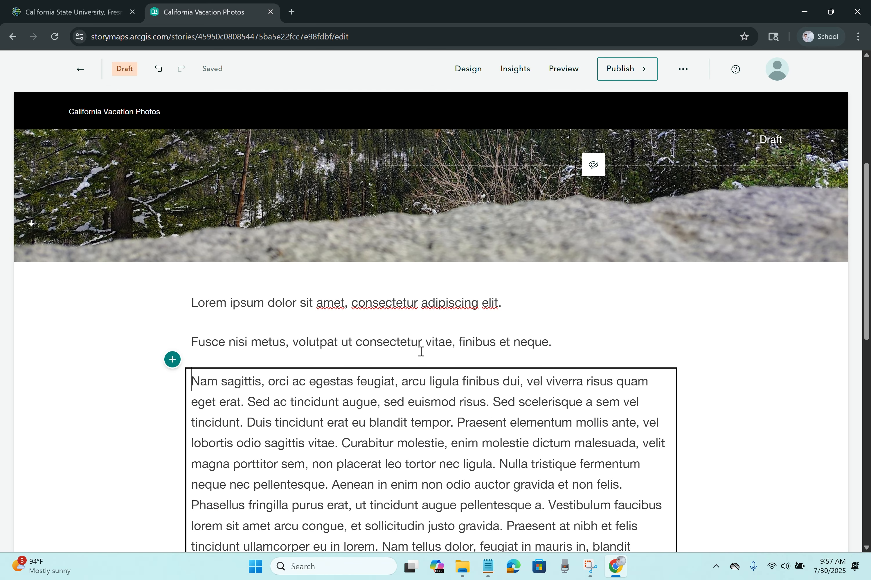
click(376, 343)
click(292, 305)
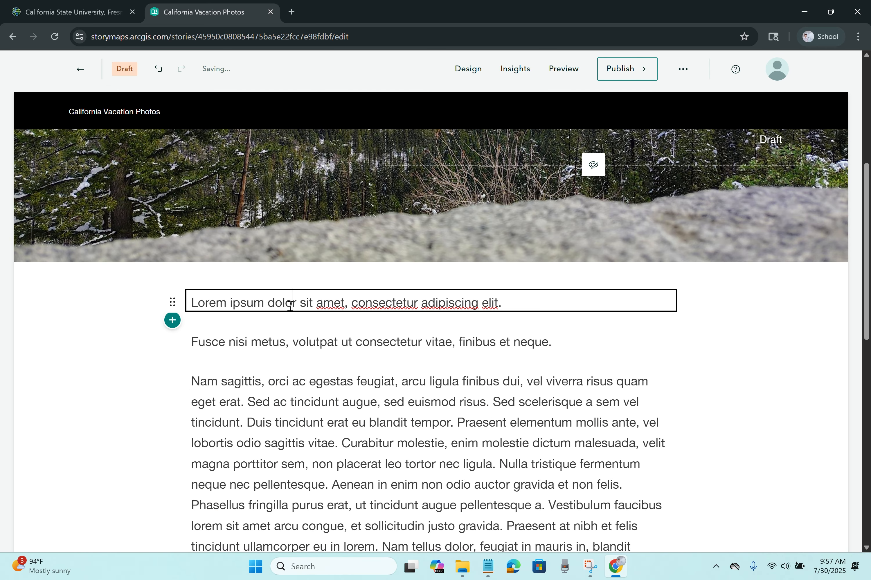
click(288, 378)
Step: Make the Lorem ipsum line a Heading 1
drag(504, 303, 190, 298)
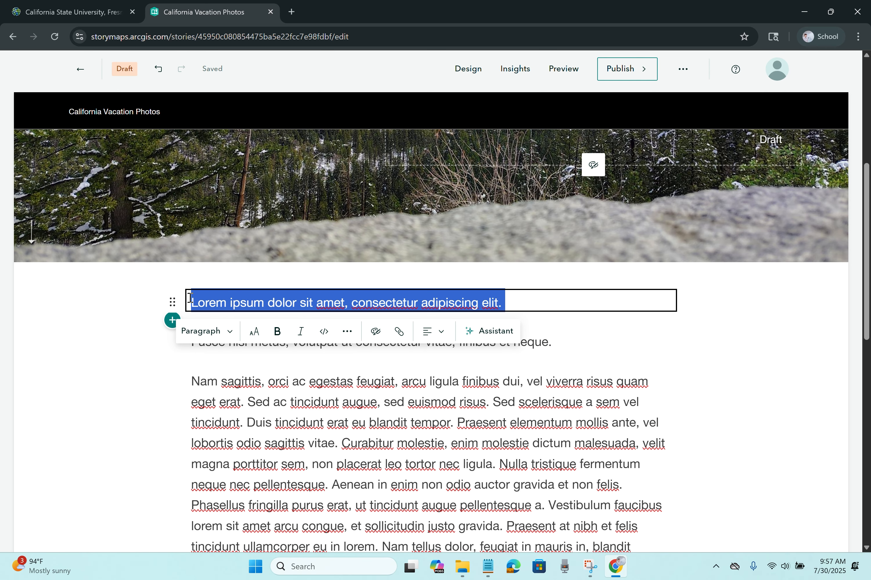
click(212, 331)
click(236, 386)
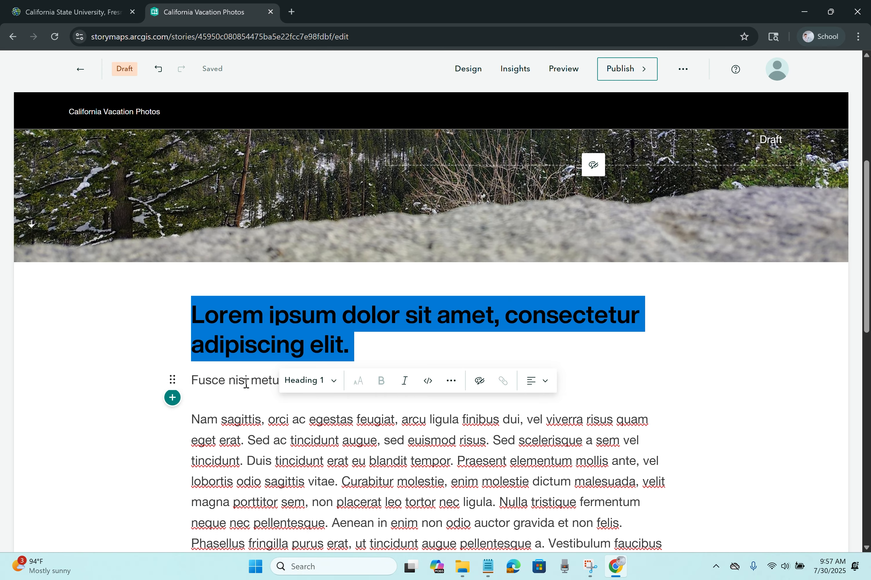
click(691, 366)
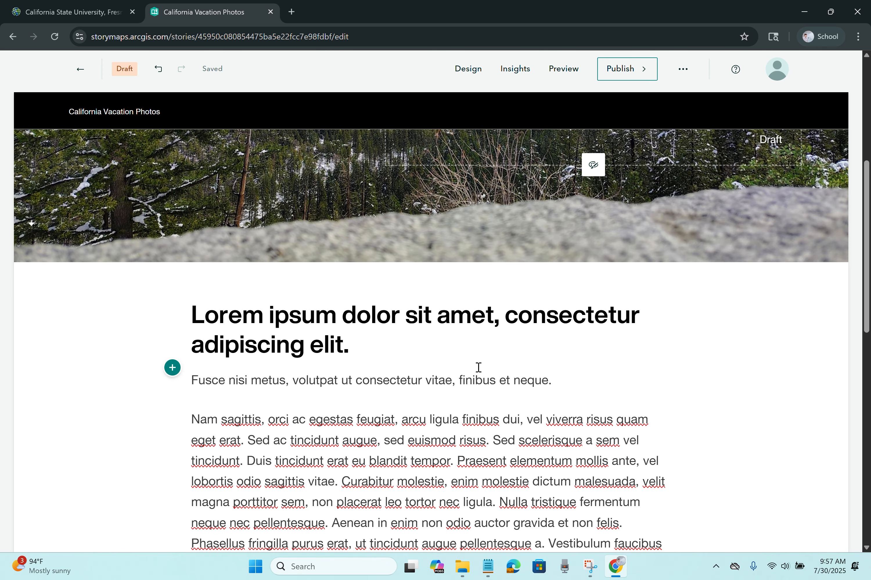
Step: Turn the Fusce line into a quote with the source 'Me'
click(558, 380)
drag(555, 380, 187, 380)
click(237, 412)
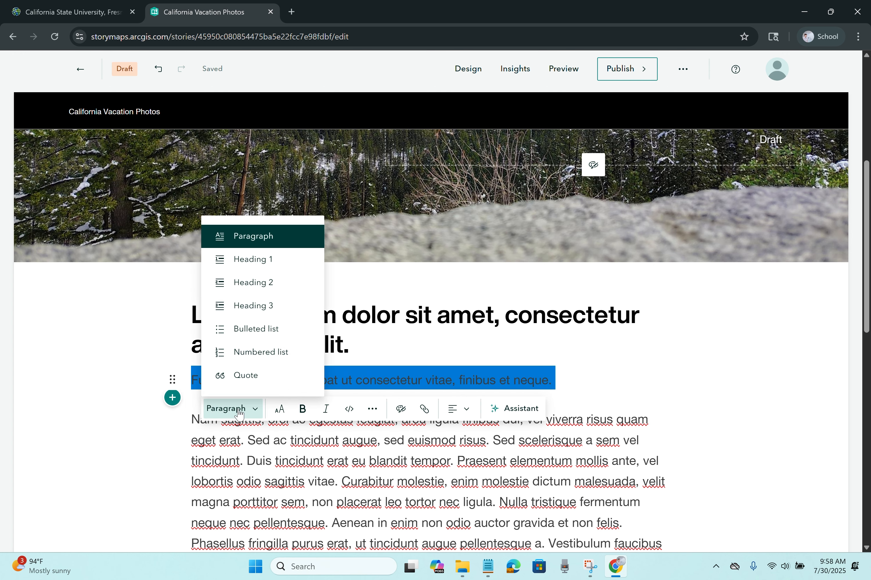
click(245, 376)
scroll(256, 415, down, 1)
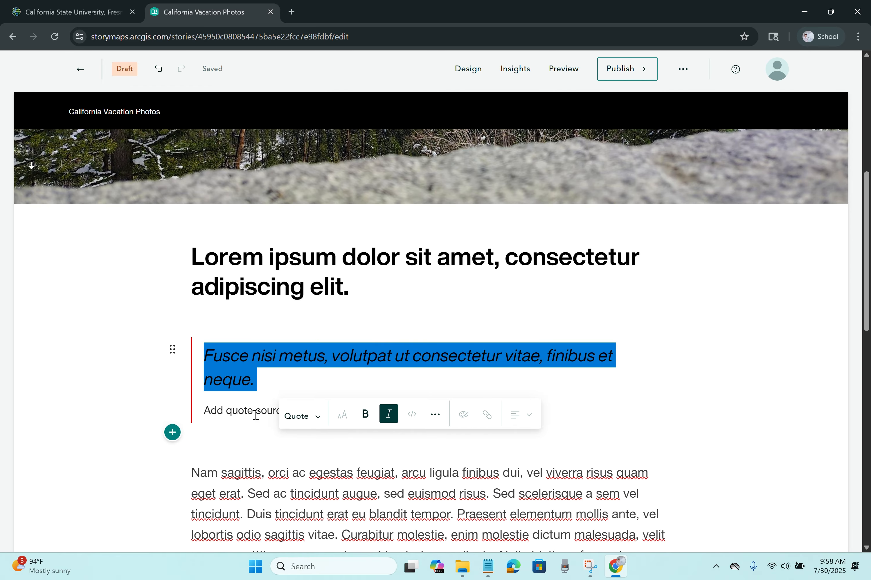
click(256, 414)
text(Me)
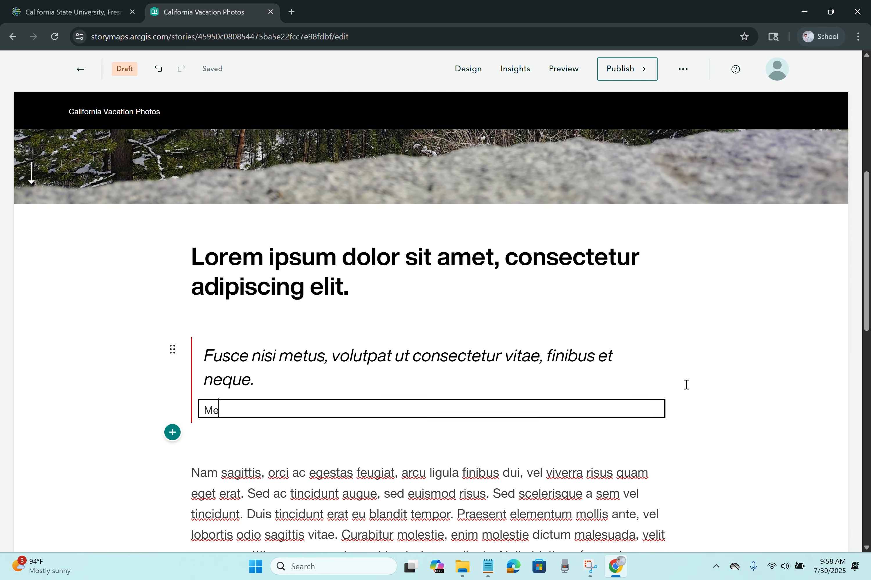
click(781, 358)
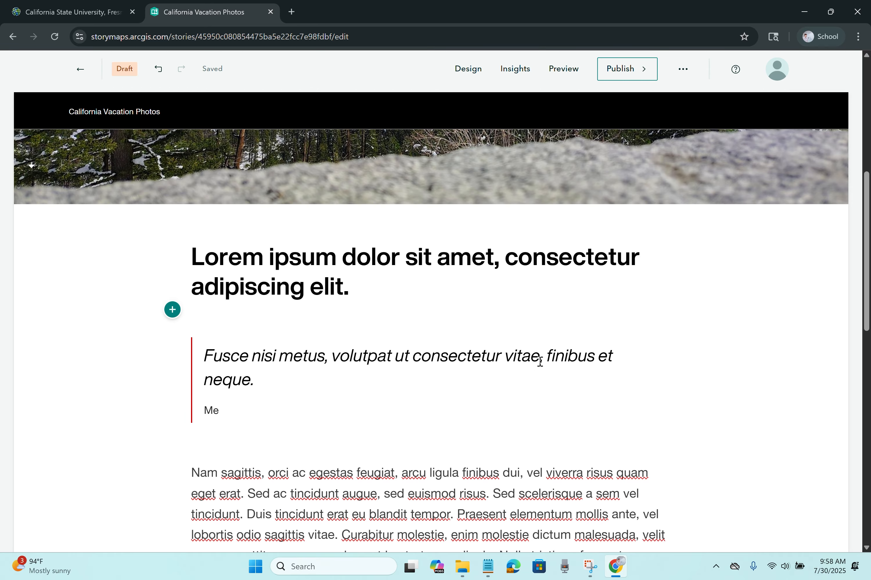
click(357, 289)
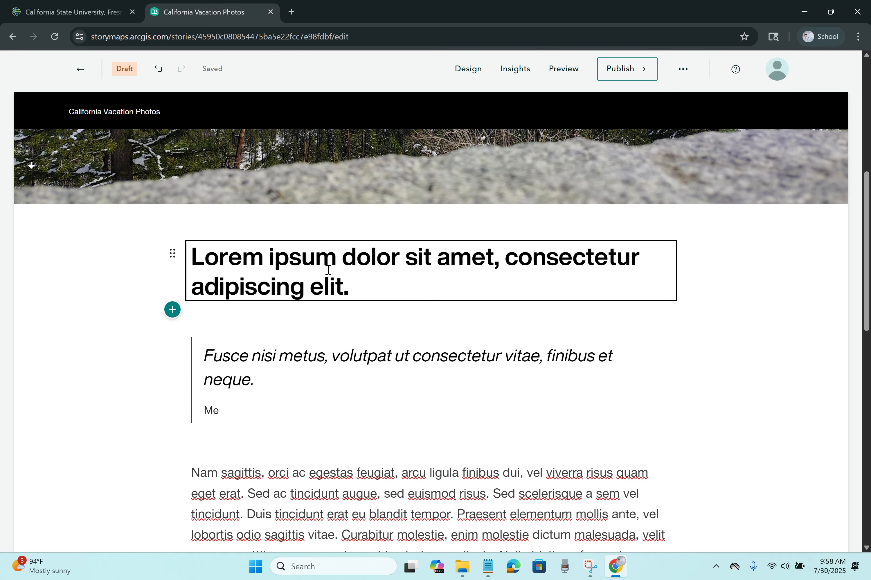
scroll(337, 281, up, 5)
scroll(345, 276, down, 15)
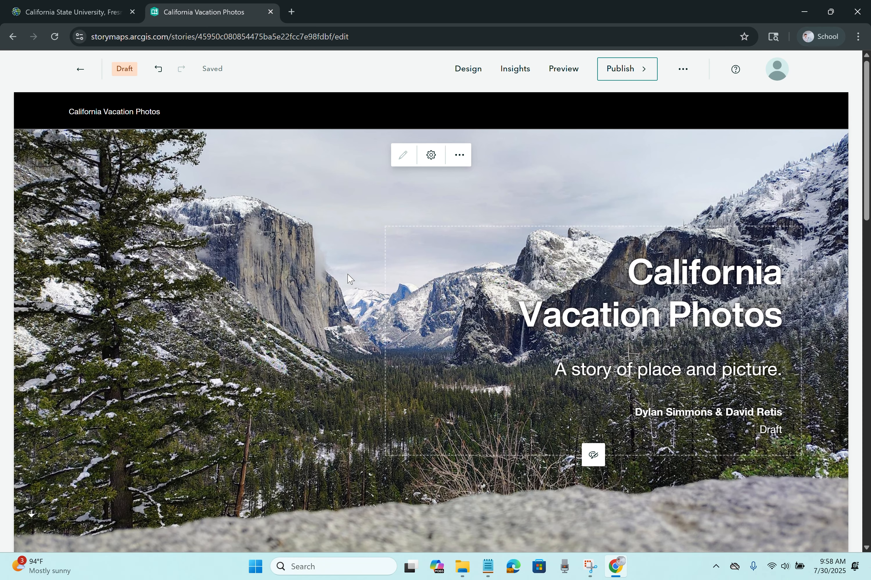
scroll(338, 268, down, 5)
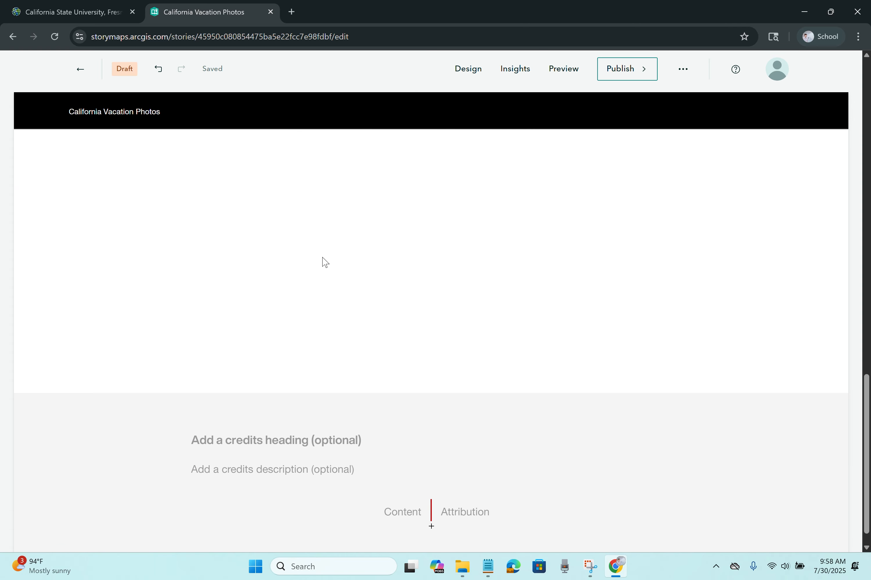
scroll(483, 160, up, 18)
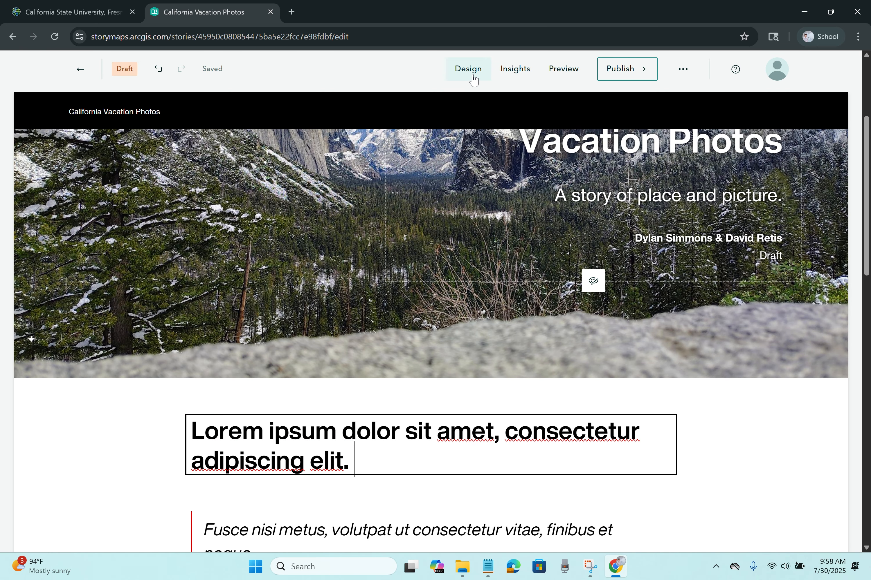
Step: Switch on the Navigation section in Design so a bar links to the Lorem ipsum heading
click(472, 77)
scroll(700, 285, down, 2)
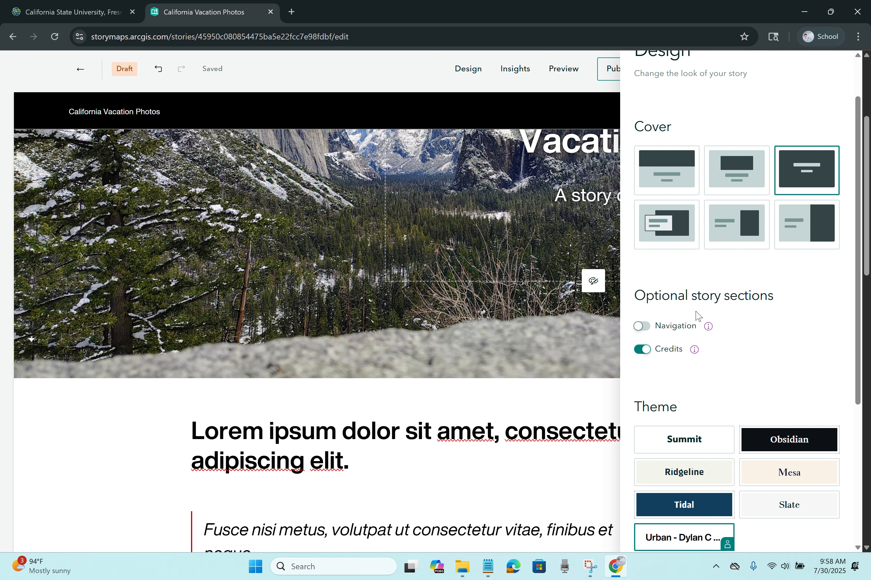
mouse_move(709, 327)
click(647, 328)
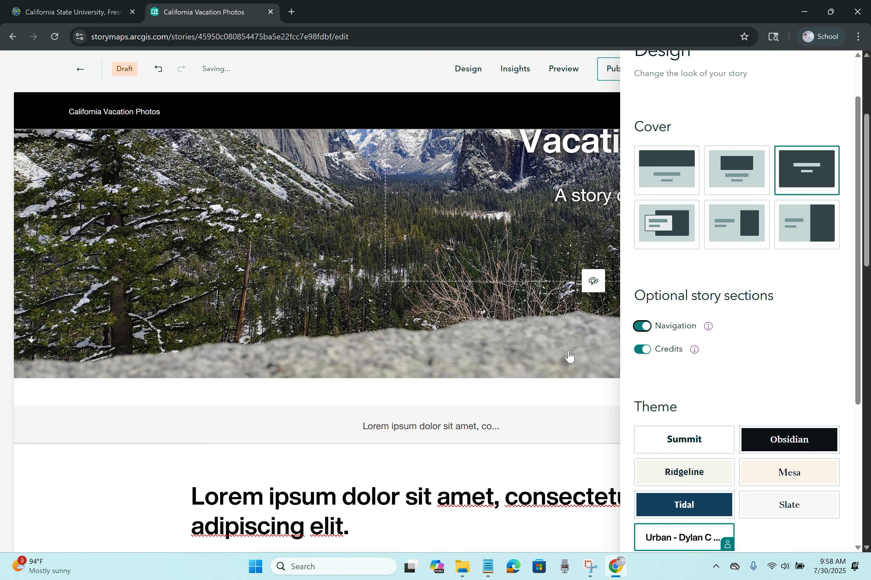
scroll(569, 356, down, 1)
scroll(673, 344, down, 3)
scroll(681, 348, down, 1)
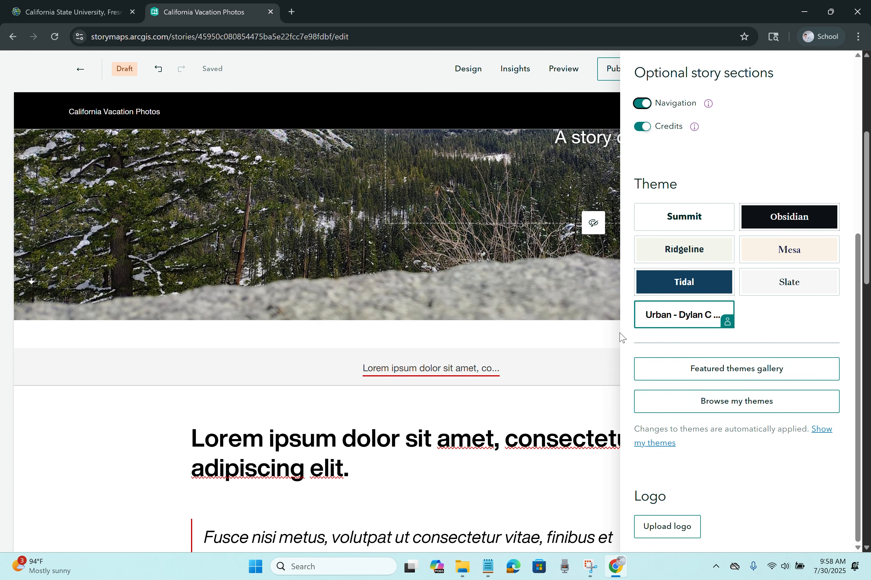
click(583, 335)
scroll(524, 344, down, 1)
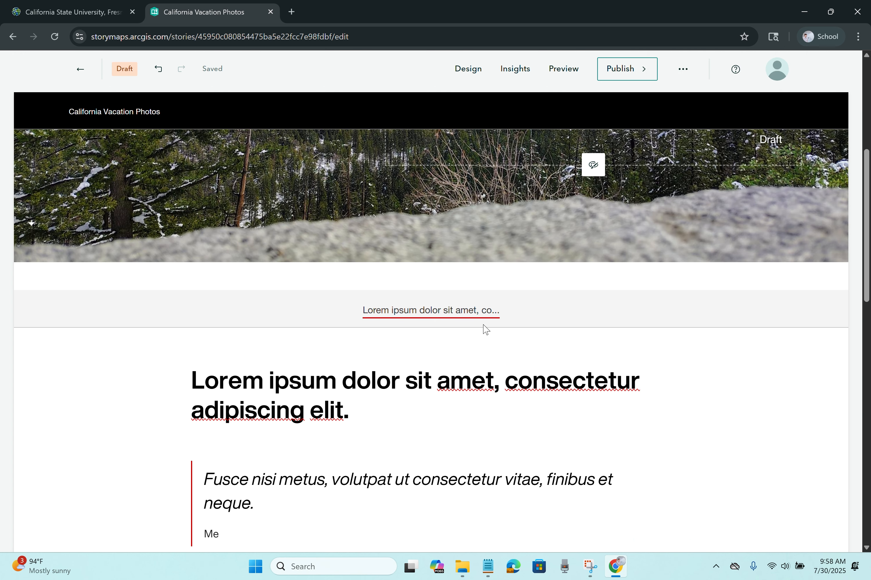
scroll(476, 319, down, 3)
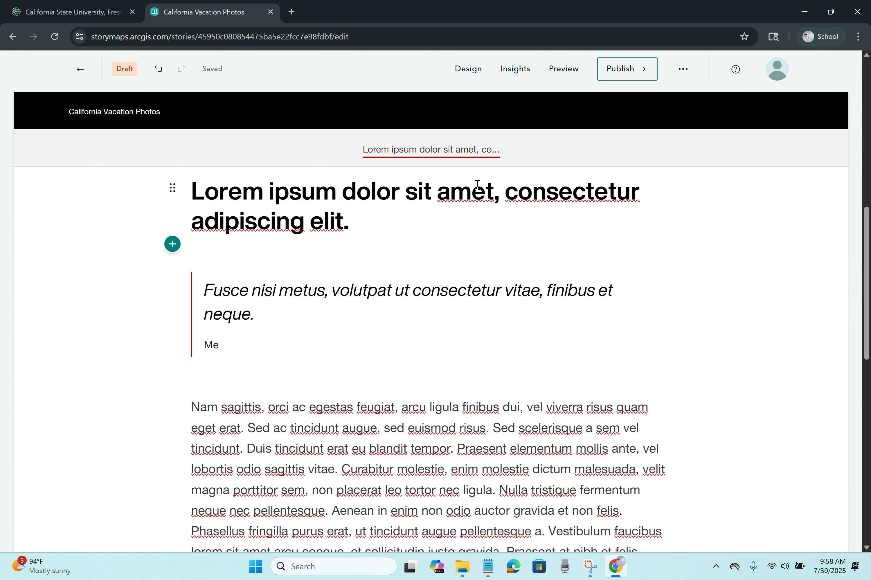
Step: Split the body text into new paragraphs before 'Praesent', 'Vestibulum faucibus' and 'Vestibulum nec'
scroll(412, 334, down, 3)
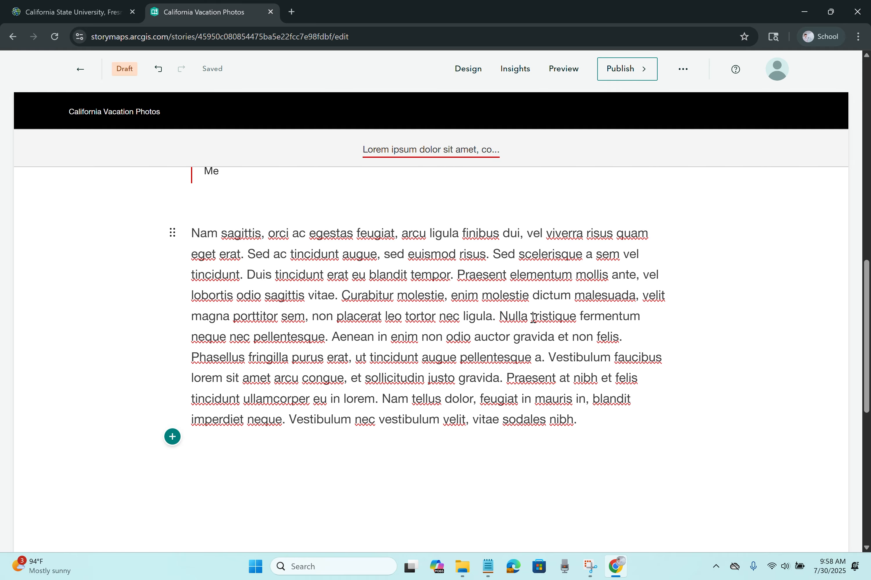
click(458, 275)
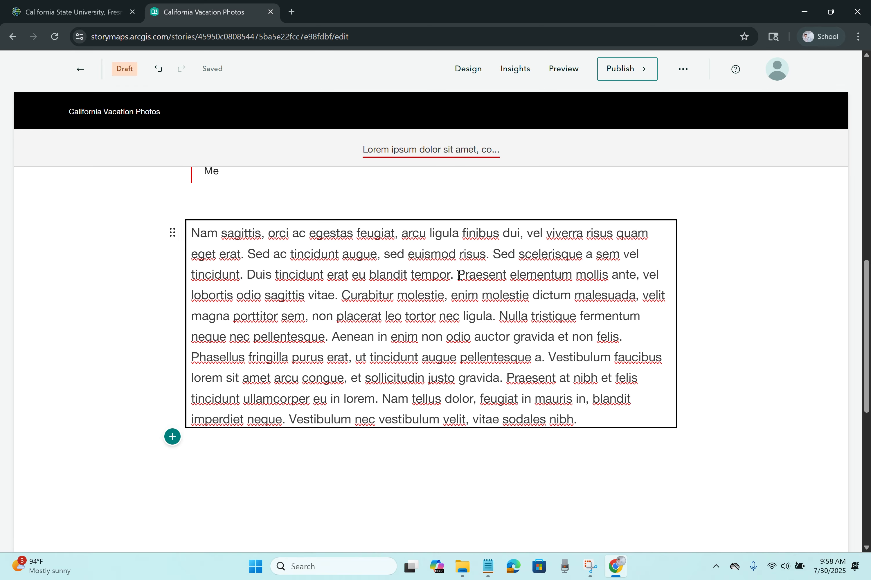
key(Return)
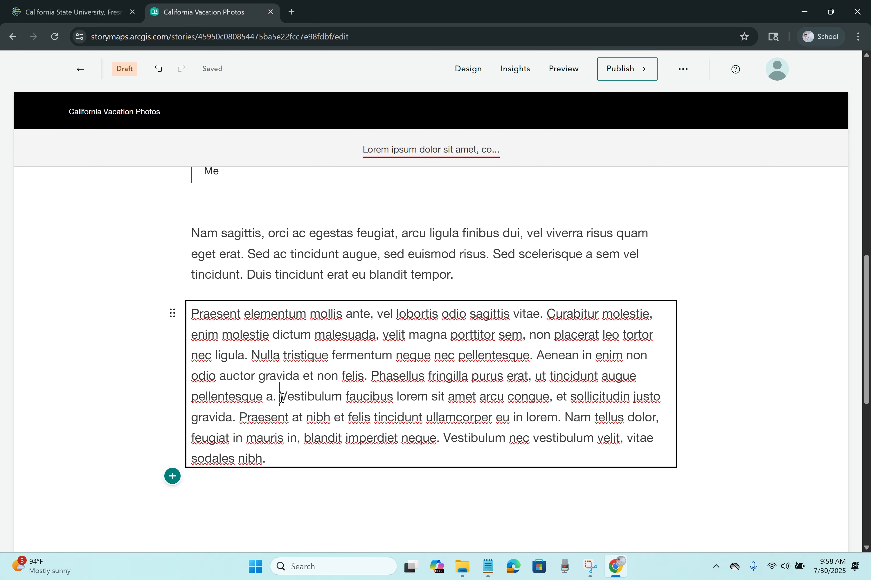
key(Return)
scroll(403, 423, down, 1)
key(Return)
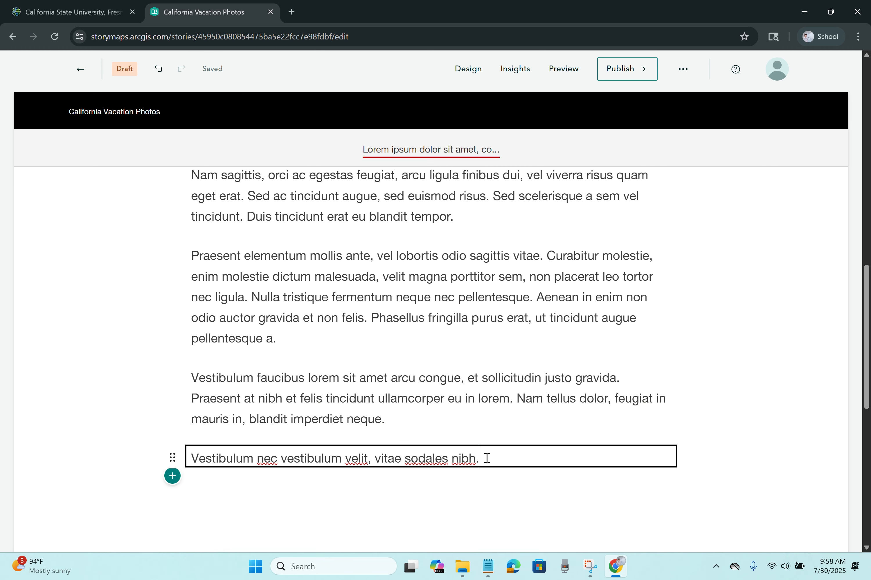
Step: Make 'Vestibulum nec vestibulum velit, vitae sodales nibh.' a Heading 1 and test both navigation links
drag(487, 458, 189, 459)
click(212, 488)
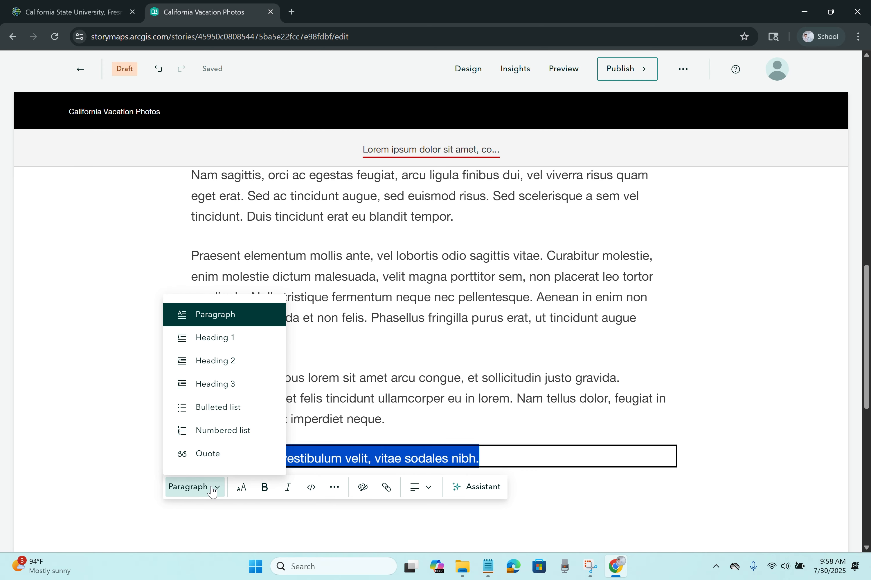
click(239, 338)
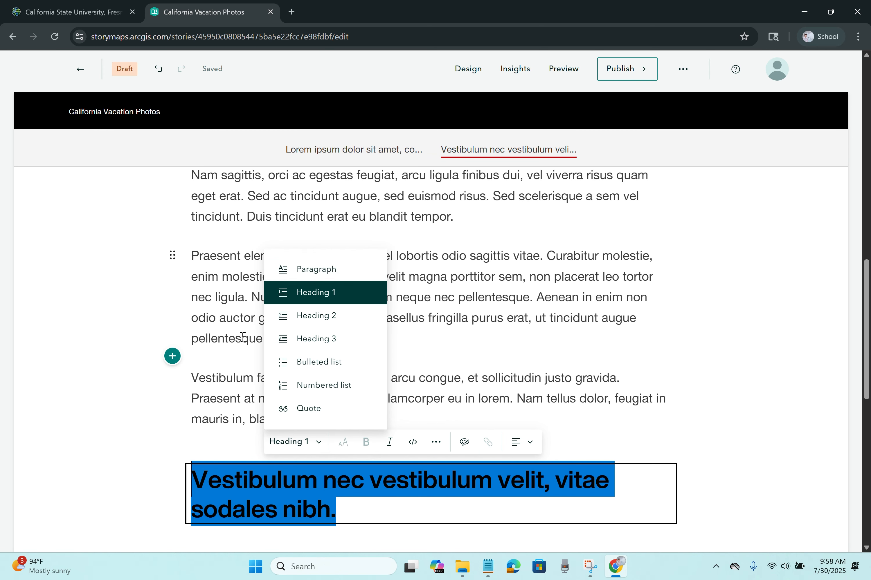
click(417, 164)
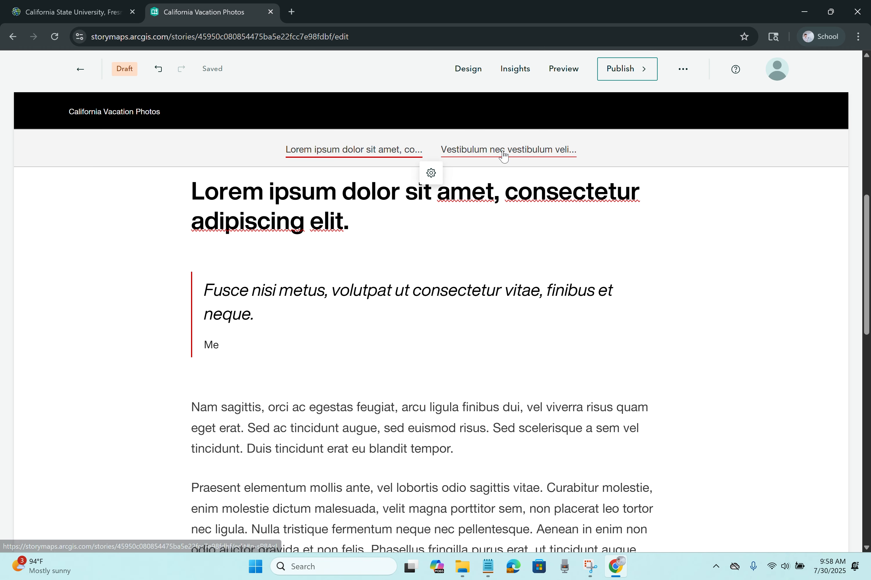
click(445, 161)
scroll(414, 258, up, 10)
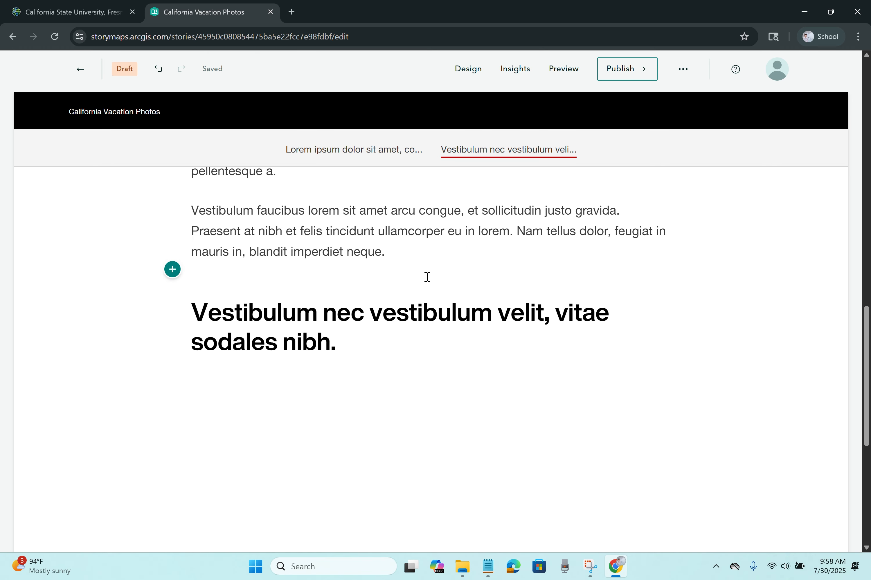
Step: Turn the Nam sagittis paragraph into a bulleted list
scroll(443, 297, up, 2)
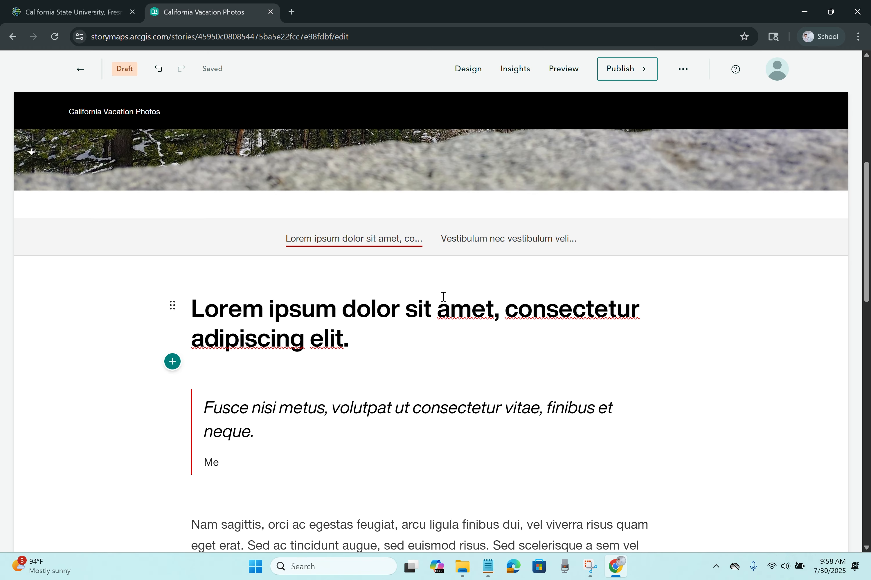
scroll(443, 297, down, 4)
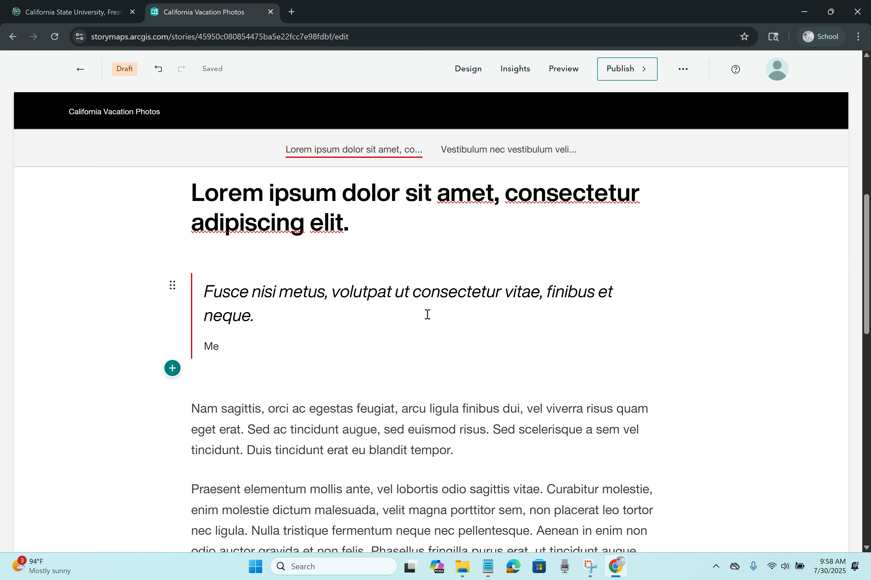
scroll(428, 315, down, 2)
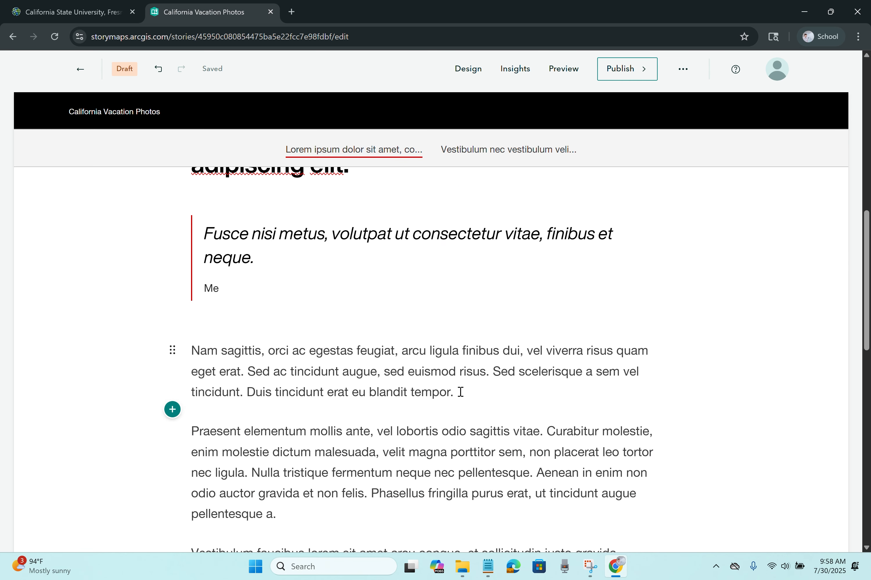
drag(461, 393, 192, 350)
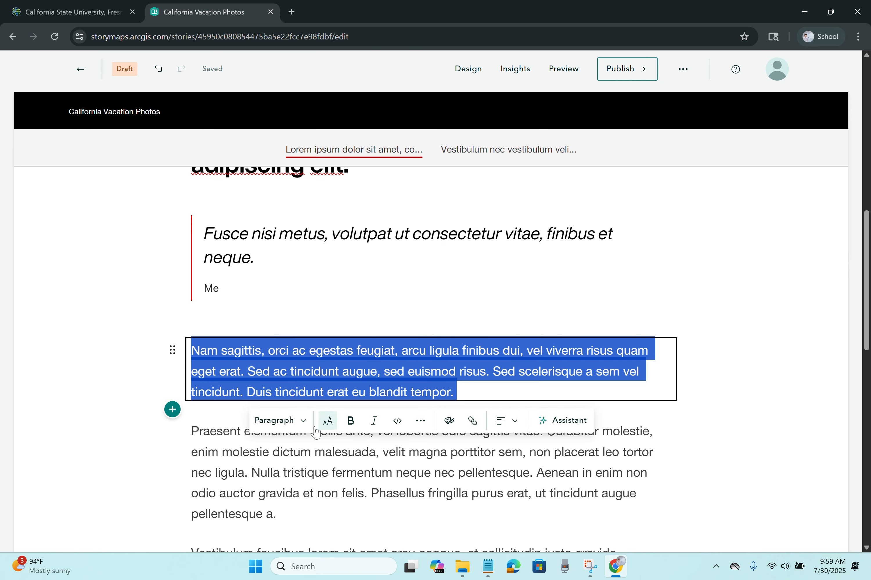
click(301, 420)
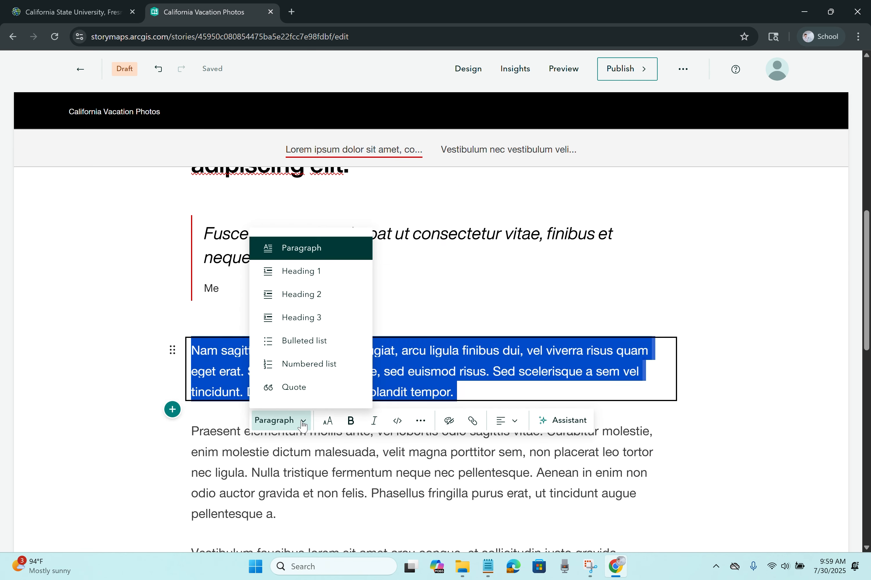
click(314, 351)
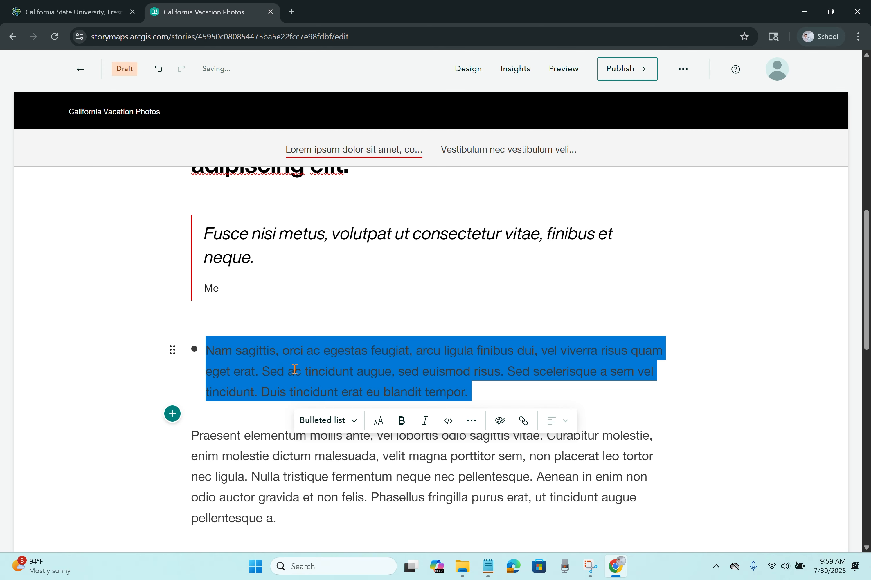
click(415, 360)
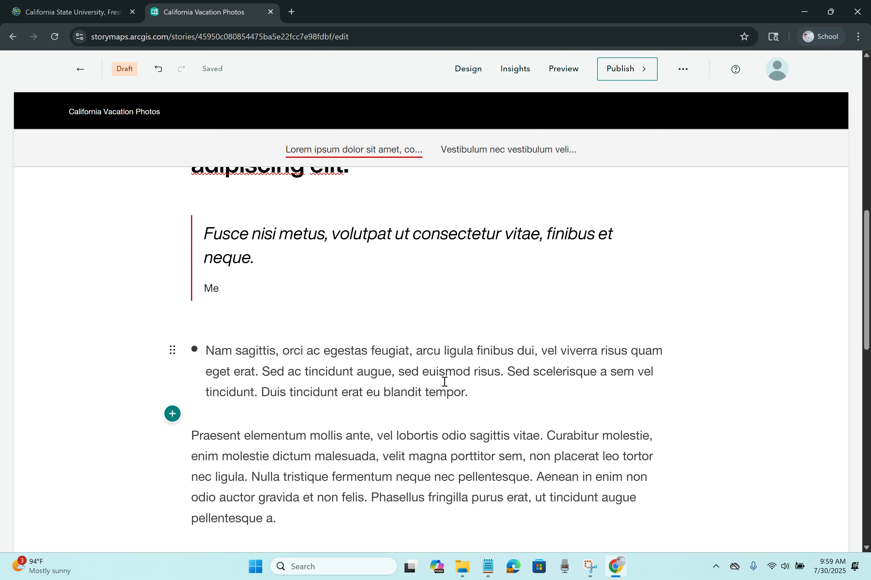
Step: Split the list before each 'Sed' so it has three bullets
click(264, 374)
key(Return)
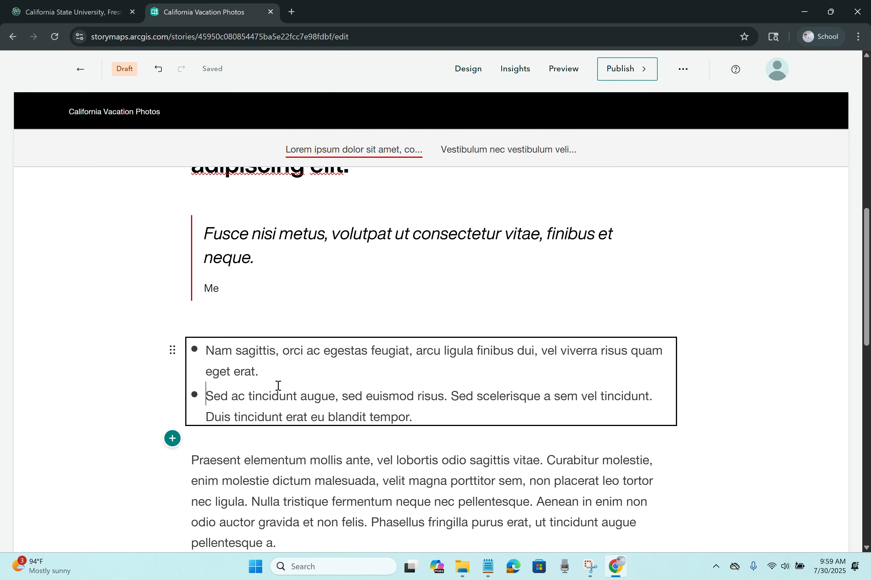
click(452, 400)
key(Return)
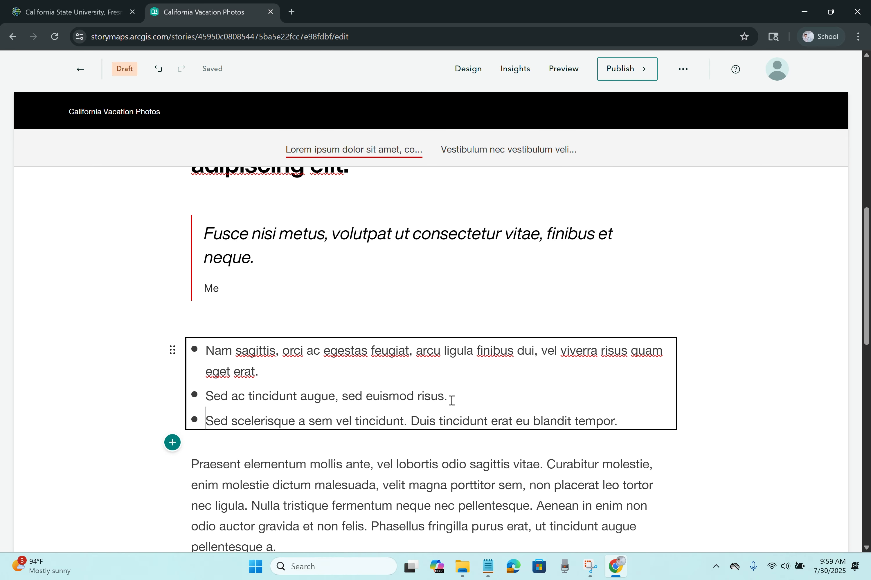
click(383, 315)
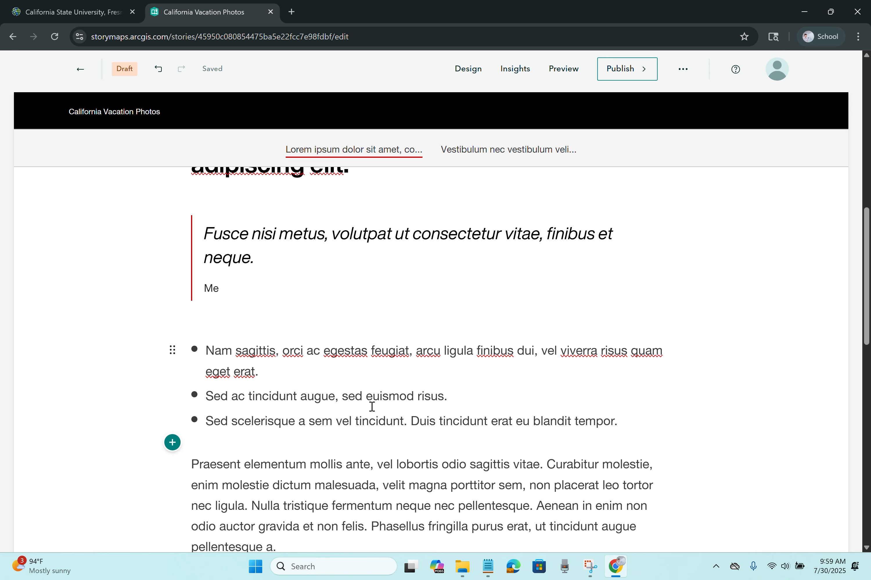
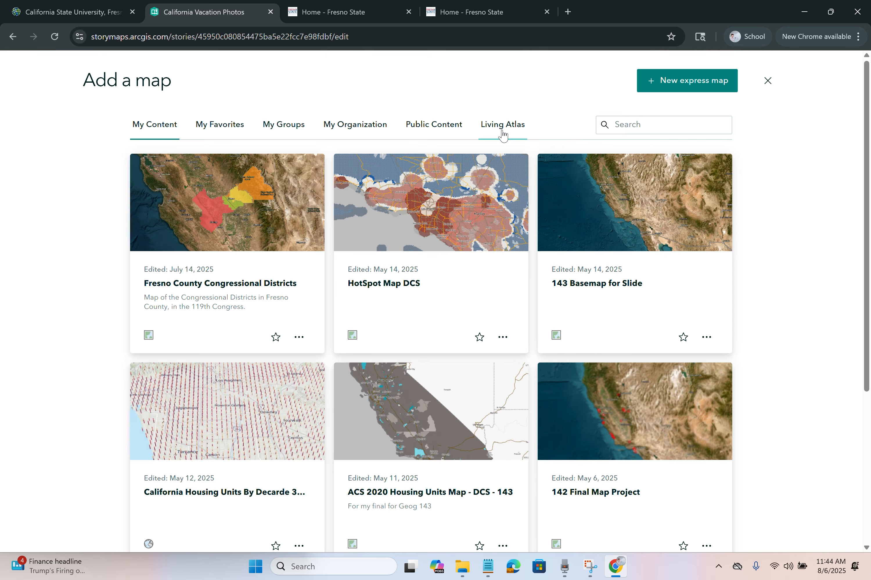
Step: Start a new express map and switch its basemap to Imagery (Hybrid)
click(687, 81)
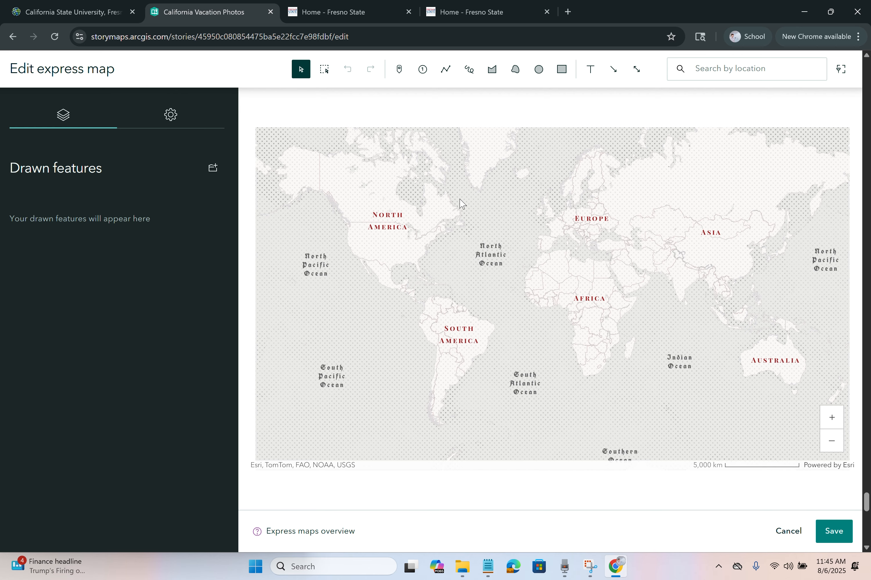
click(170, 115)
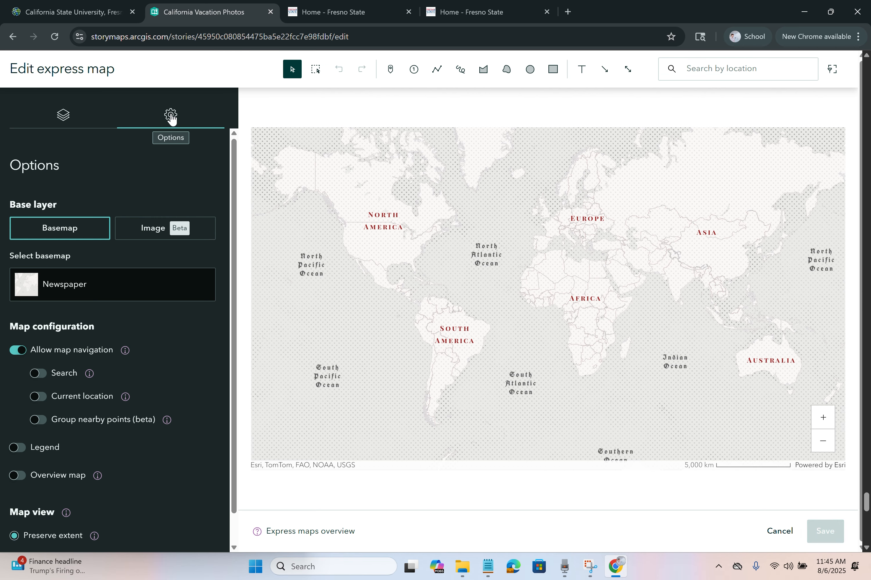
click(87, 289)
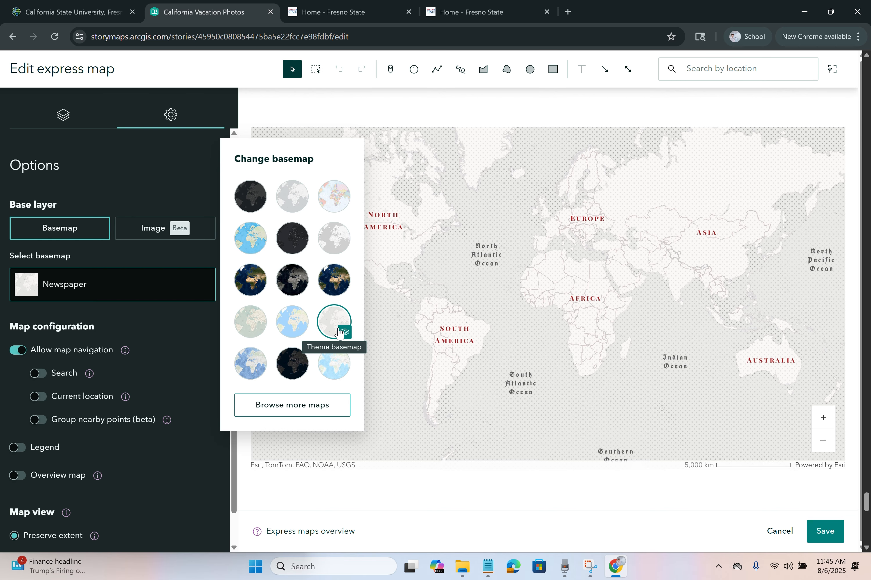
click(336, 279)
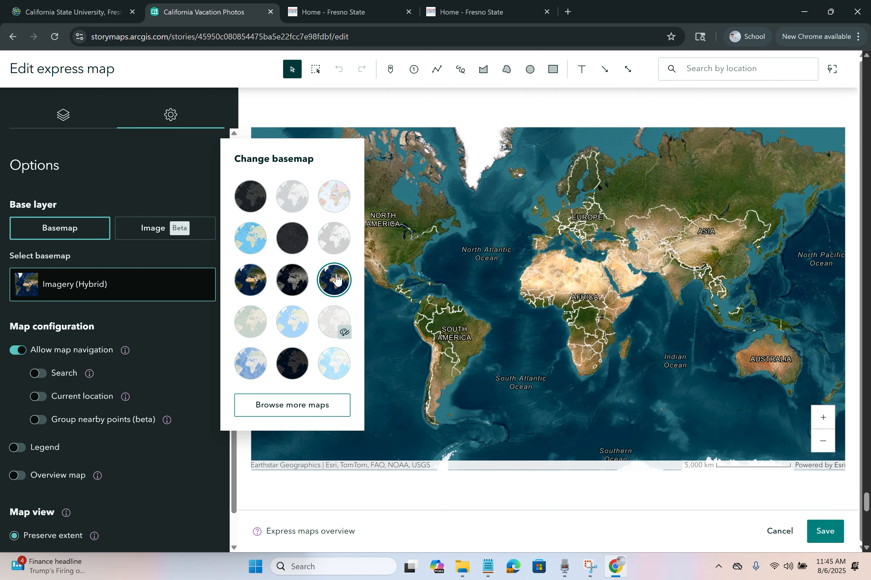
click(199, 357)
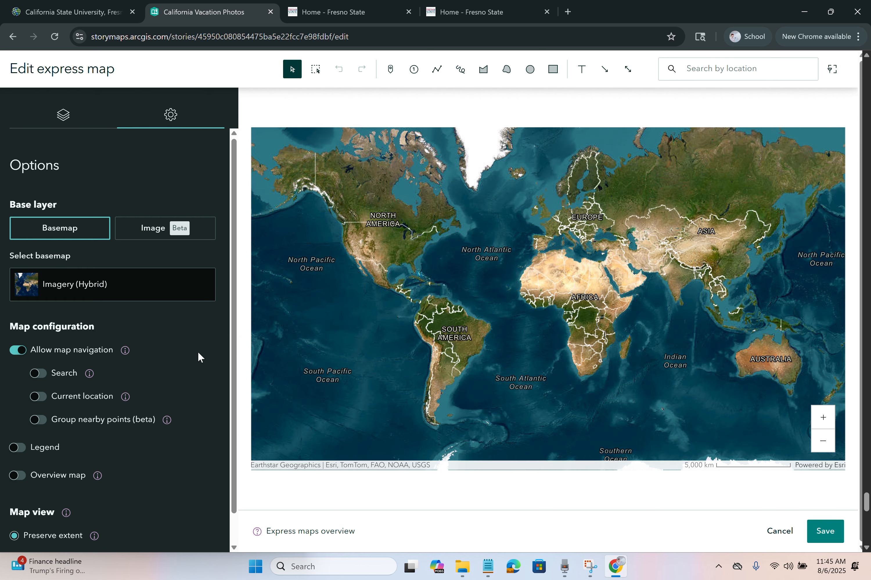
Step: Enable search, current location and the overview map on the express map
click(39, 374)
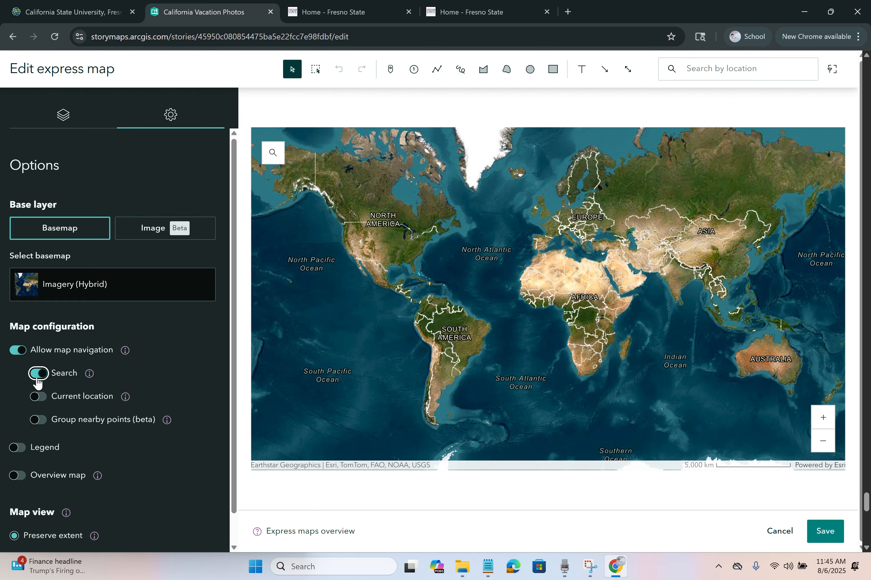
click(39, 397)
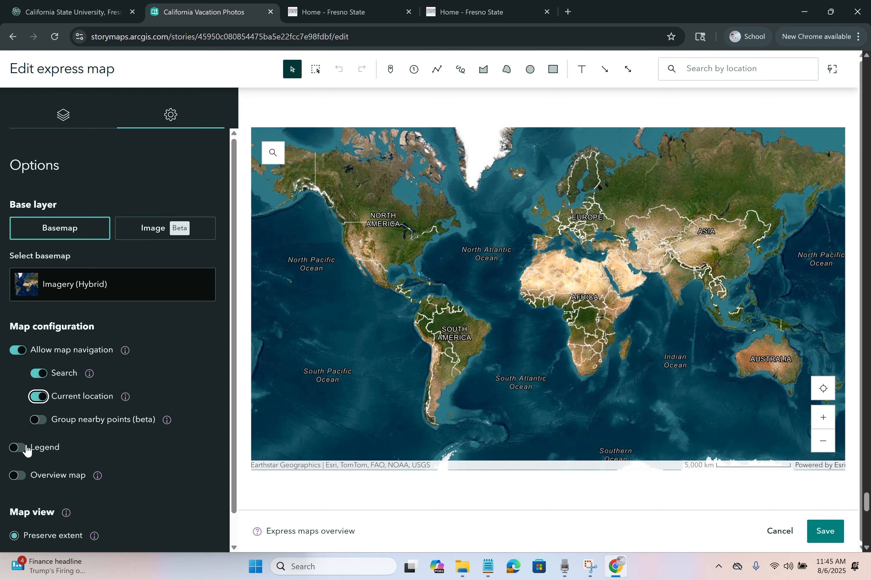
click(19, 477)
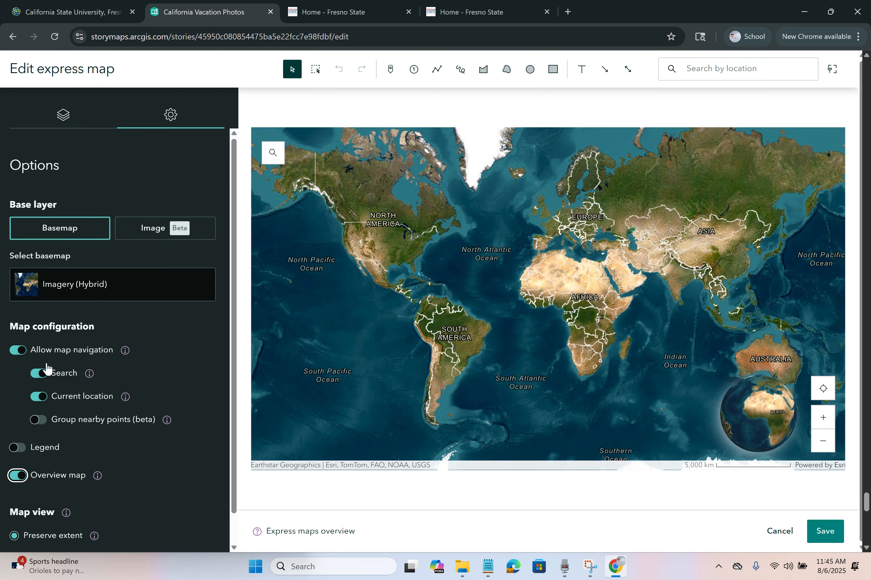
Step: Zoom from the world view to Fresno State's University Center at about 50 m scale
click(64, 115)
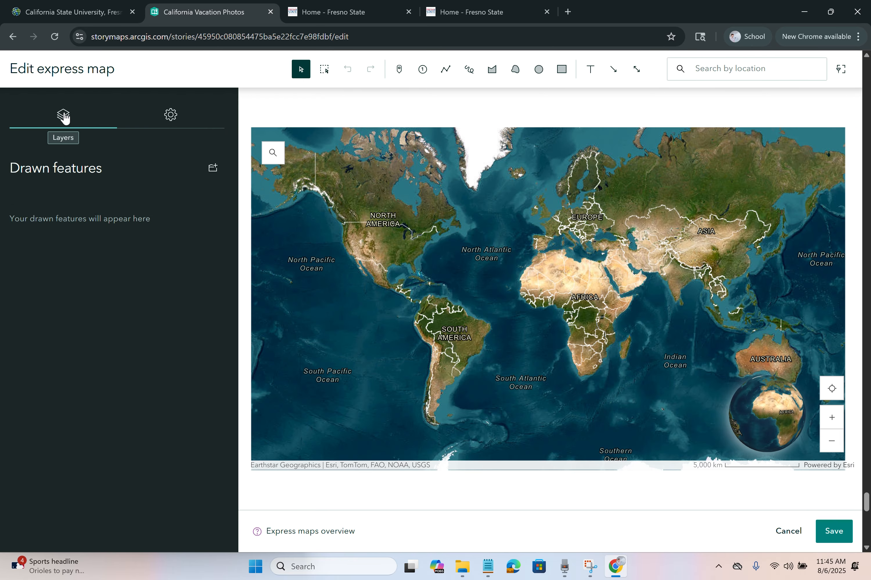
scroll(343, 248, up, 5)
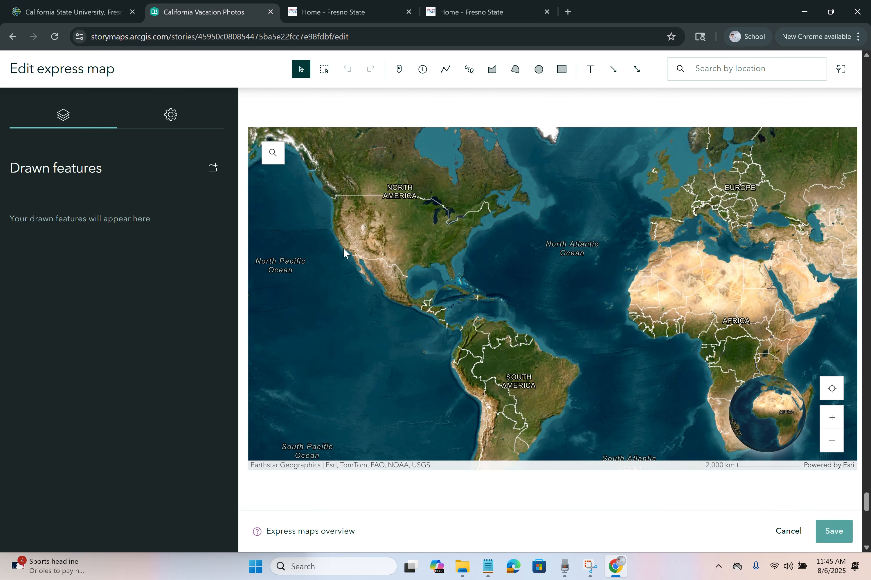
scroll(354, 189, up, 8)
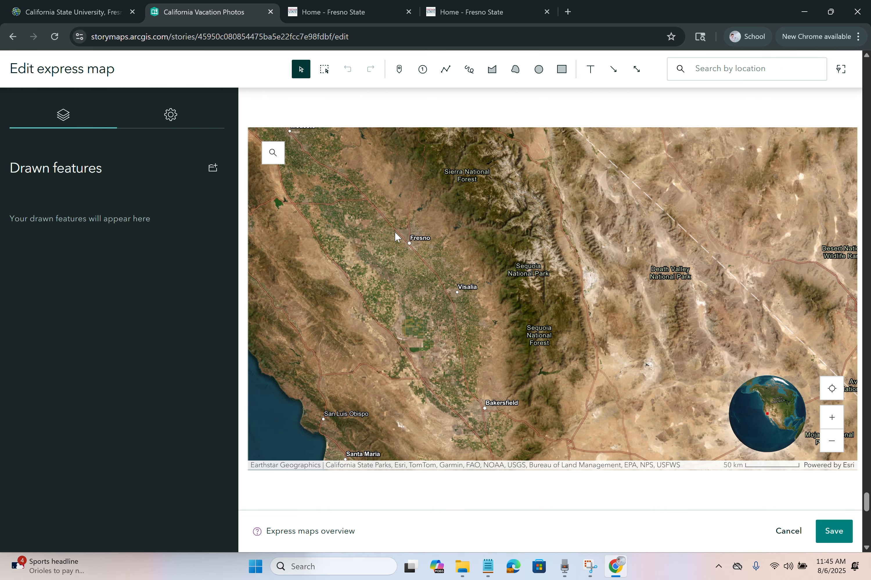
scroll(468, 259, up, 5)
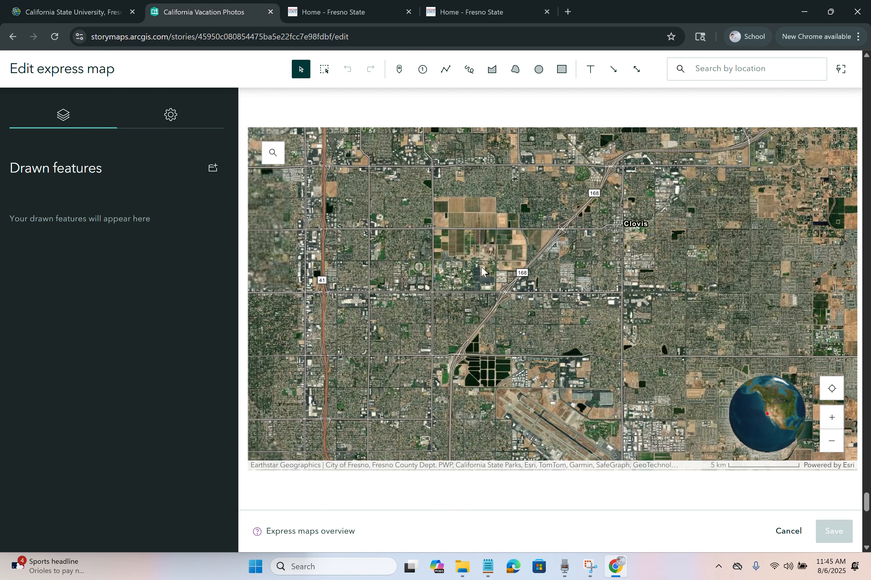
scroll(468, 279, up, 5)
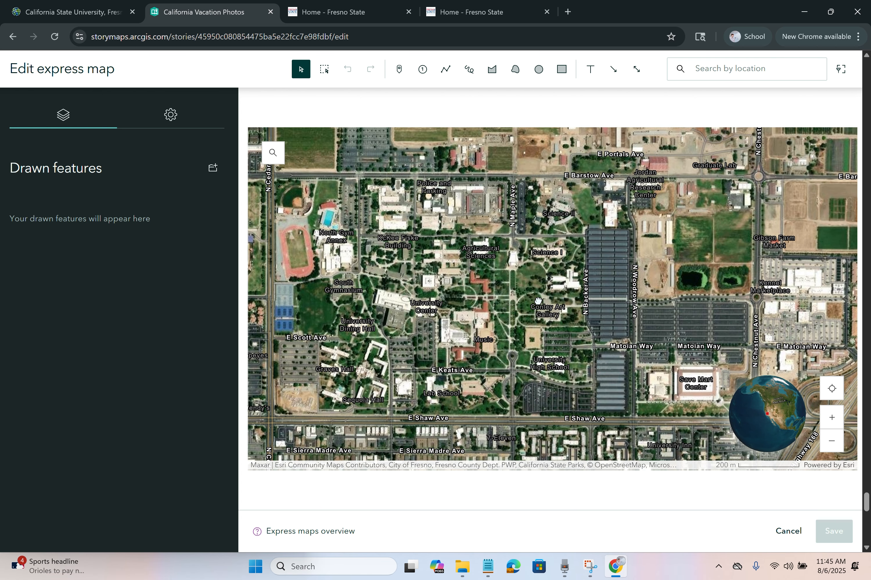
drag(539, 301, 541, 289)
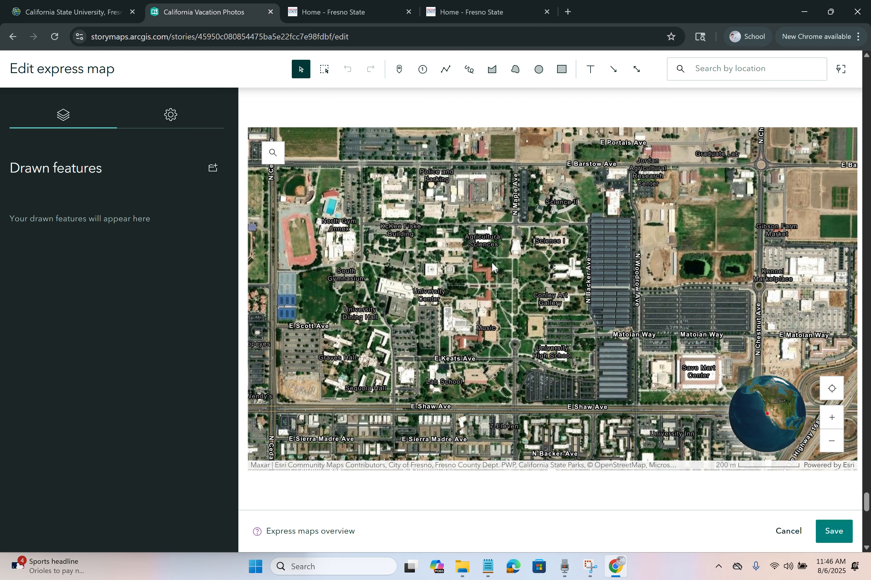
scroll(446, 289, up, 3)
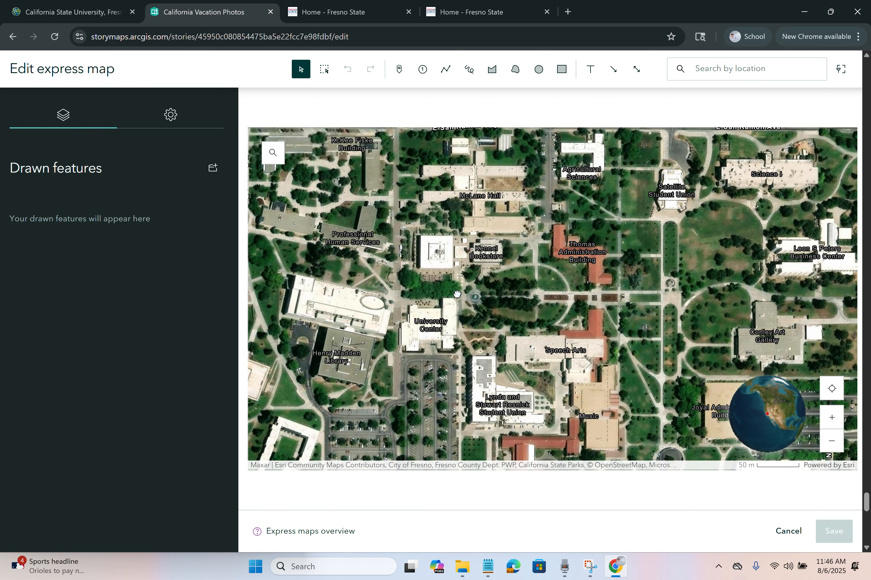
Step: Place numbered points 1–3 at Henry Madden Library, the student union and Satellite Student Union
click(419, 74)
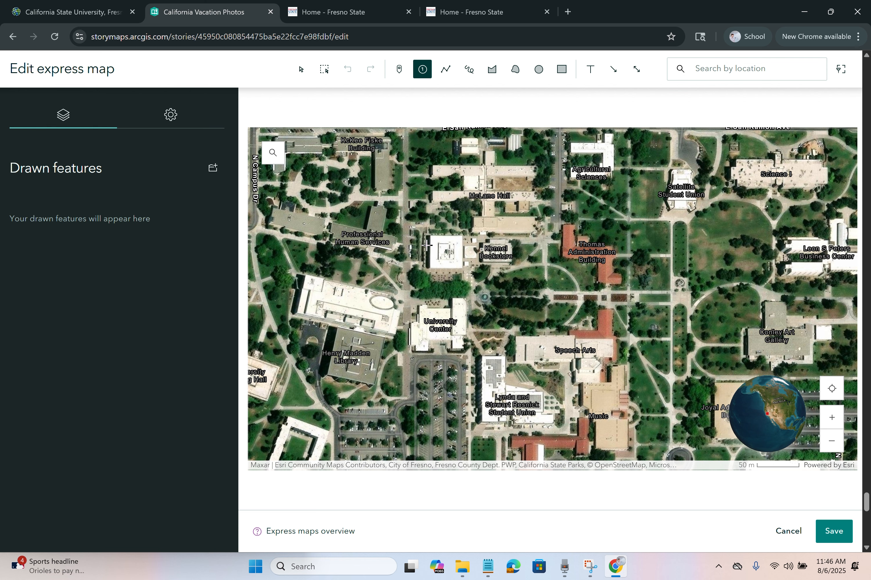
click(384, 307)
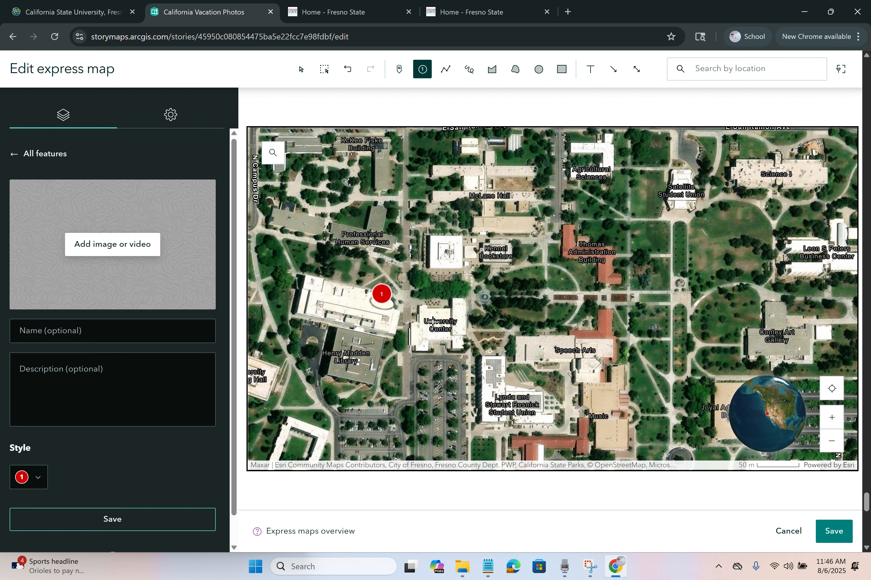
click(505, 403)
click(681, 191)
key(Escape)
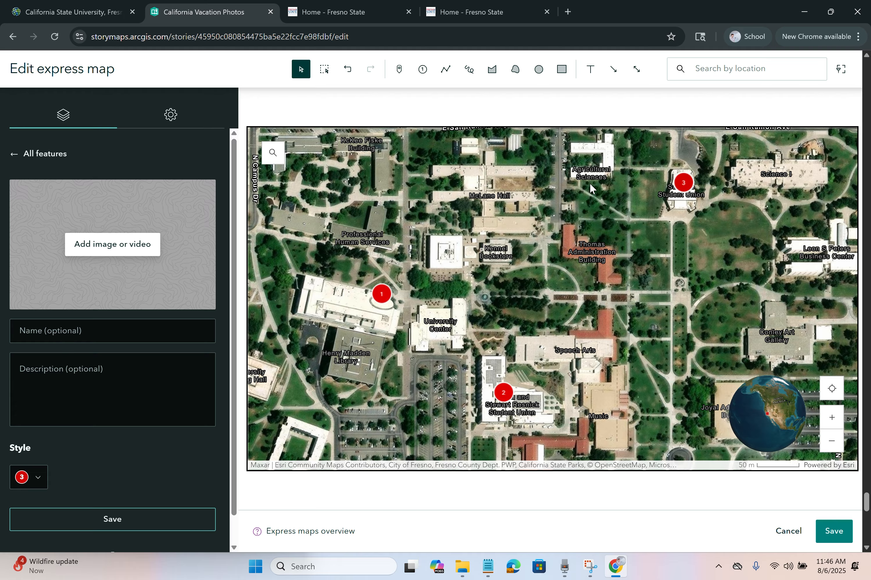
click(17, 156)
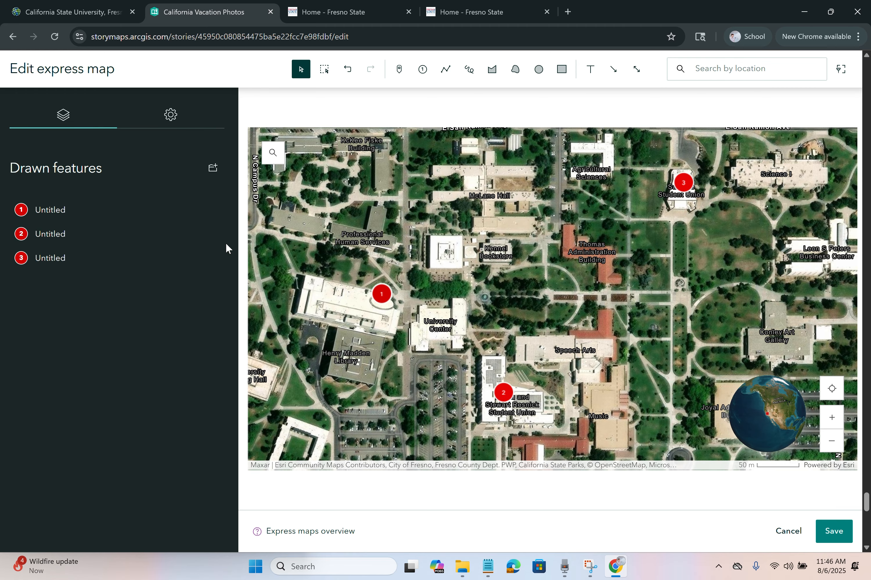
Step: Attach the sunset photo from this story to point 1
click(146, 217)
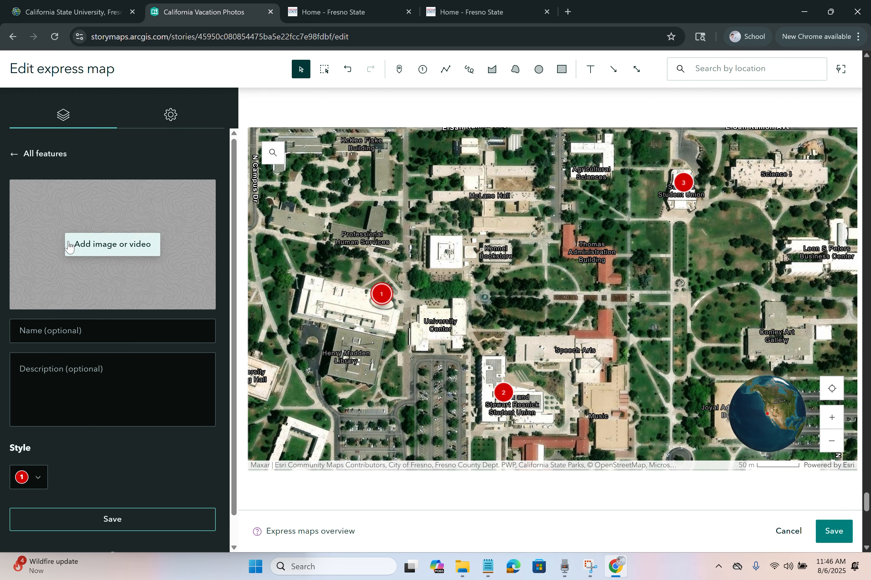
click(135, 252)
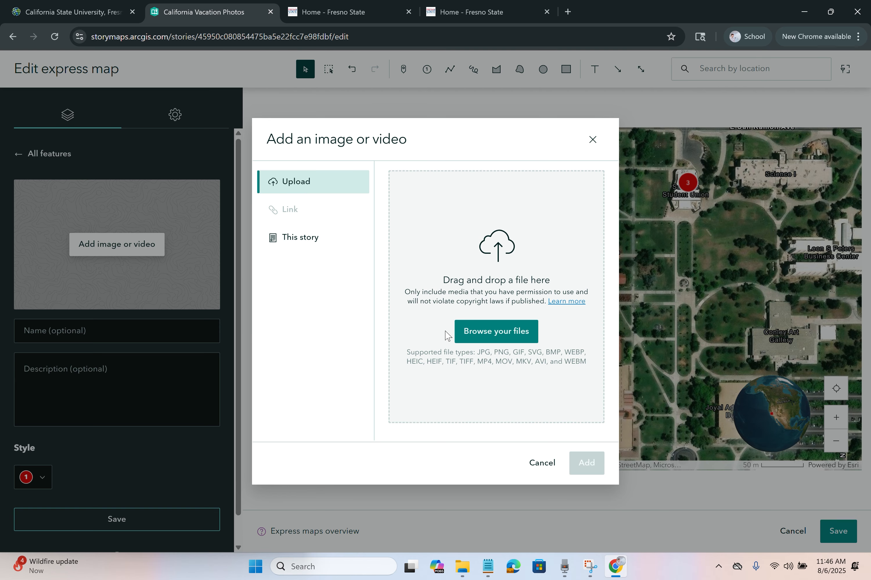
click(464, 335)
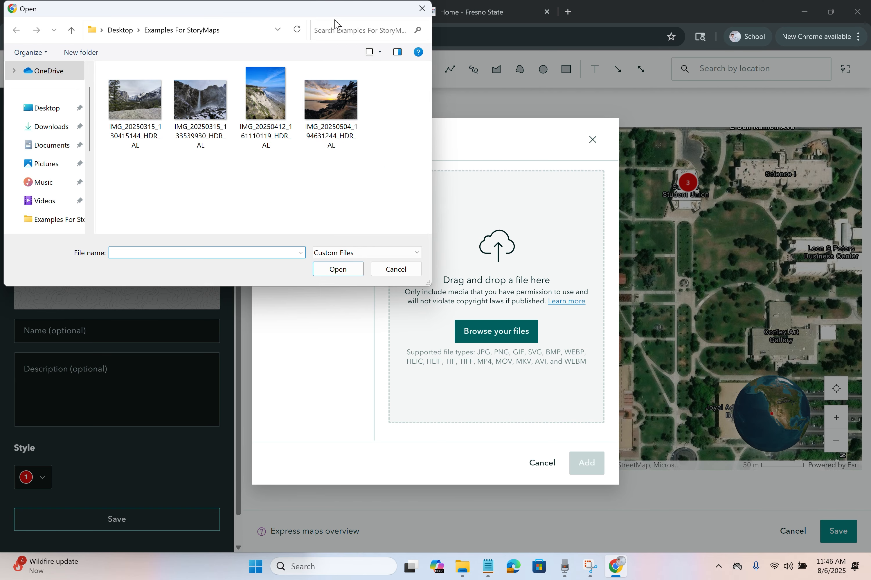
drag(299, 15, 345, 79)
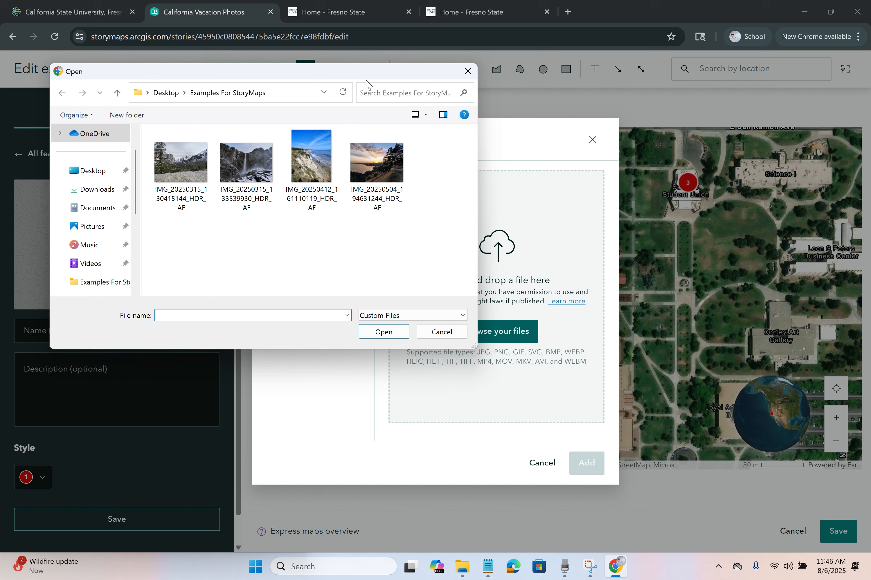
click(467, 72)
click(312, 242)
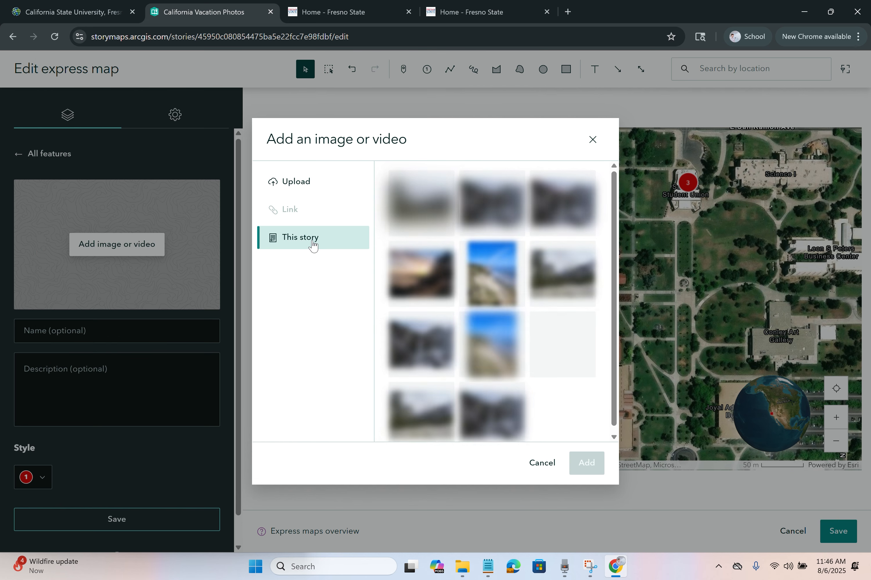
click(557, 336)
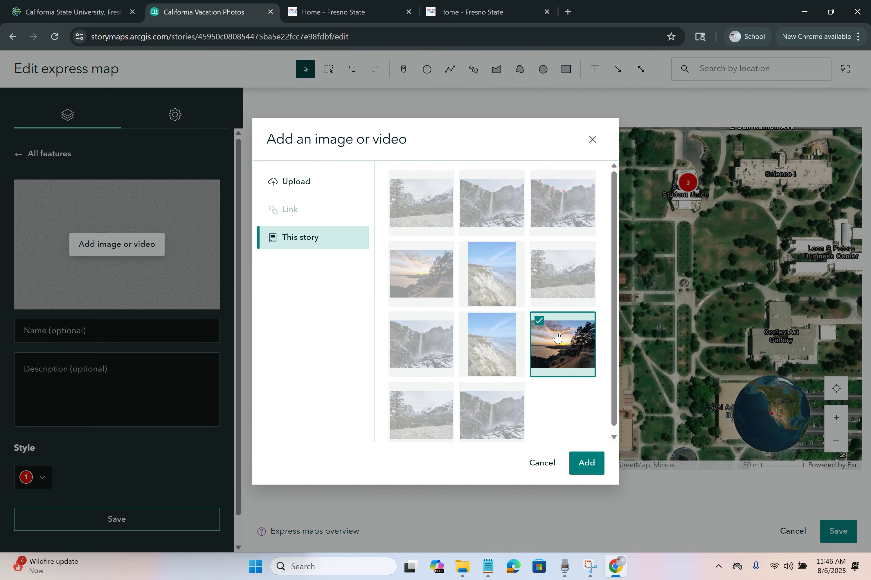
click(592, 463)
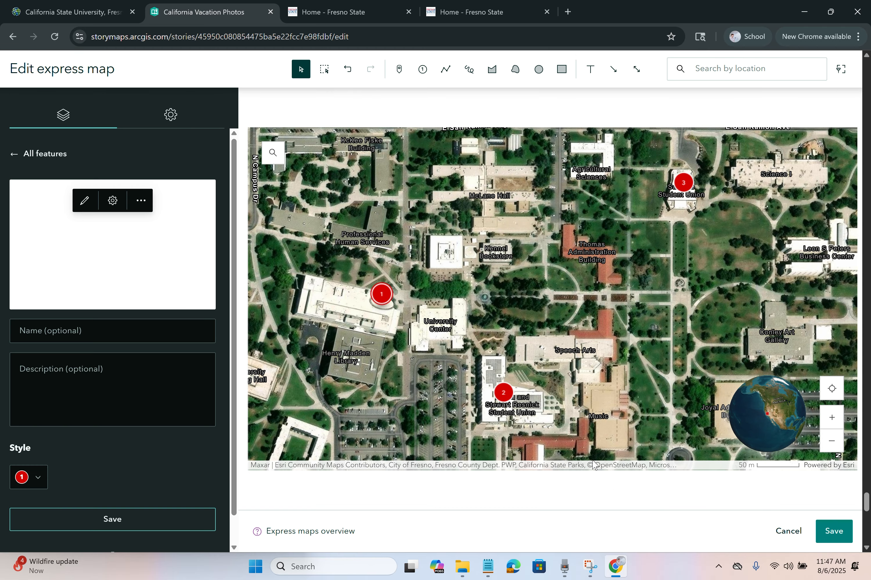
Step: Name point 1 'Library' with description 'Event #1', colour it #FF0000, and save
click(162, 333)
text(Libra)
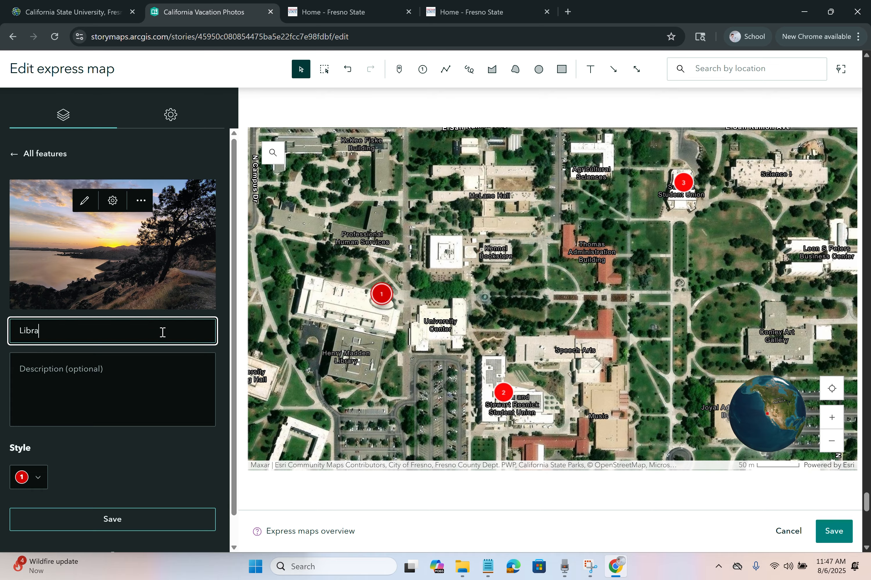
text(ry)
click(116, 379)
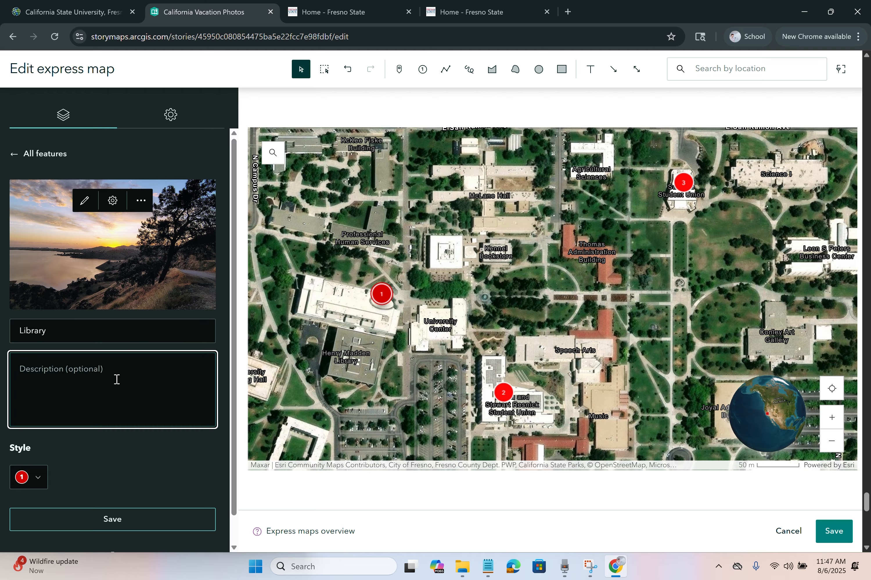
text(Event #1)
scroll(101, 416, down, 1)
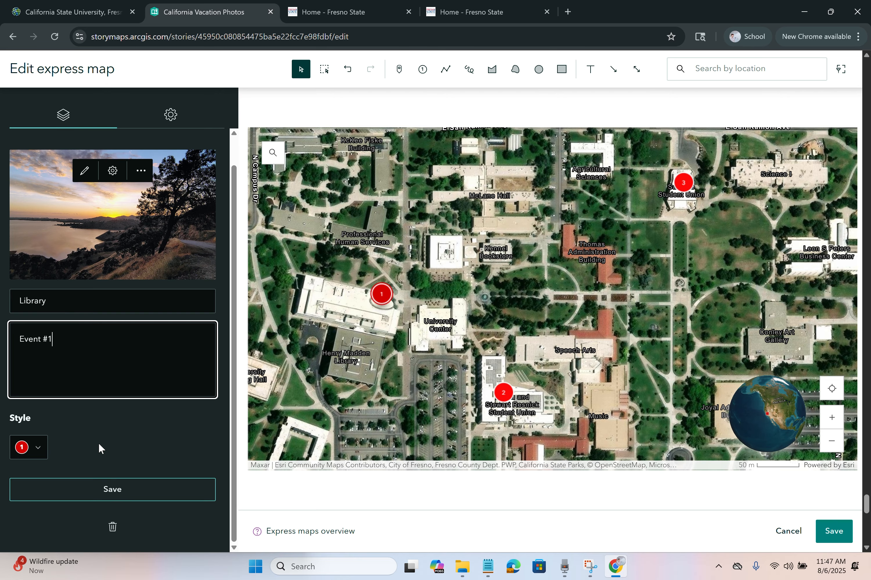
click(35, 450)
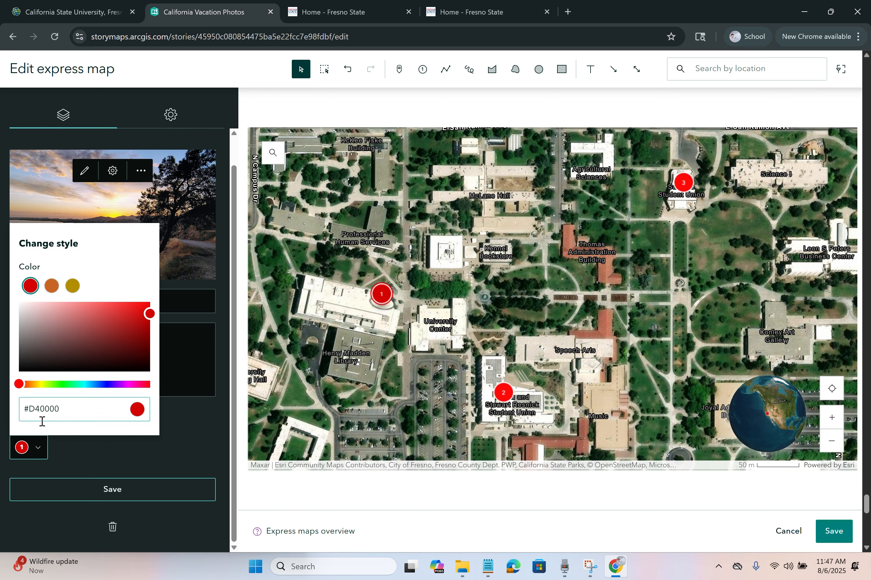
drag(129, 314, 151, 302)
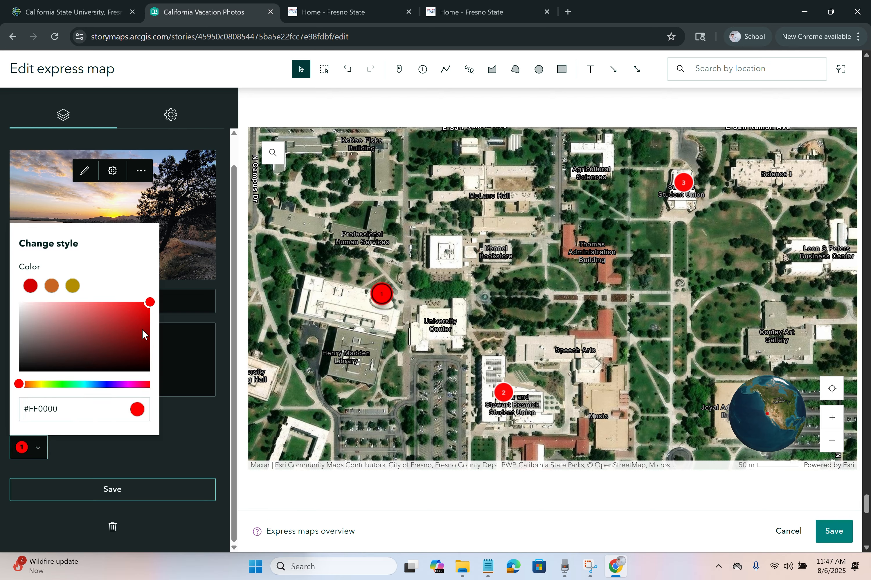
click(175, 456)
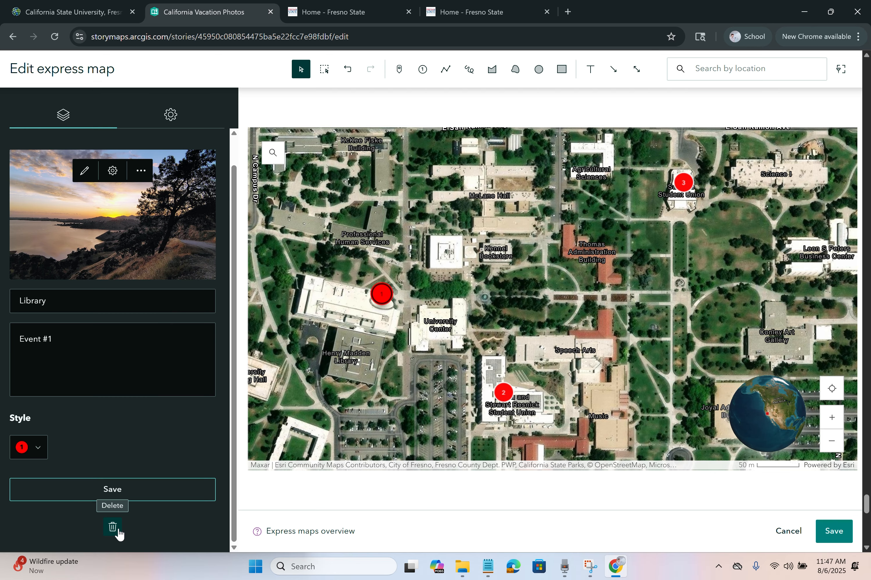
click(134, 492)
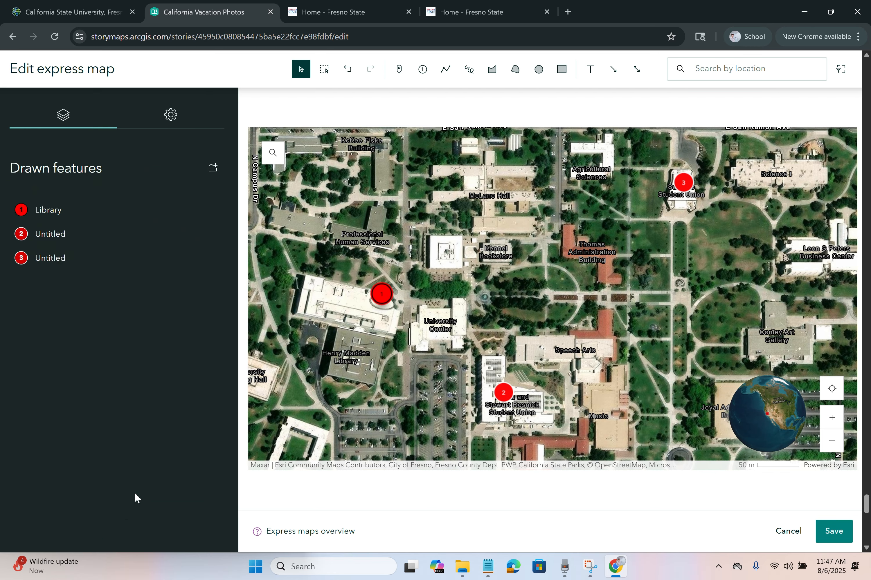
Step: Attach the waterfall photo from this story to point 2
click(504, 394)
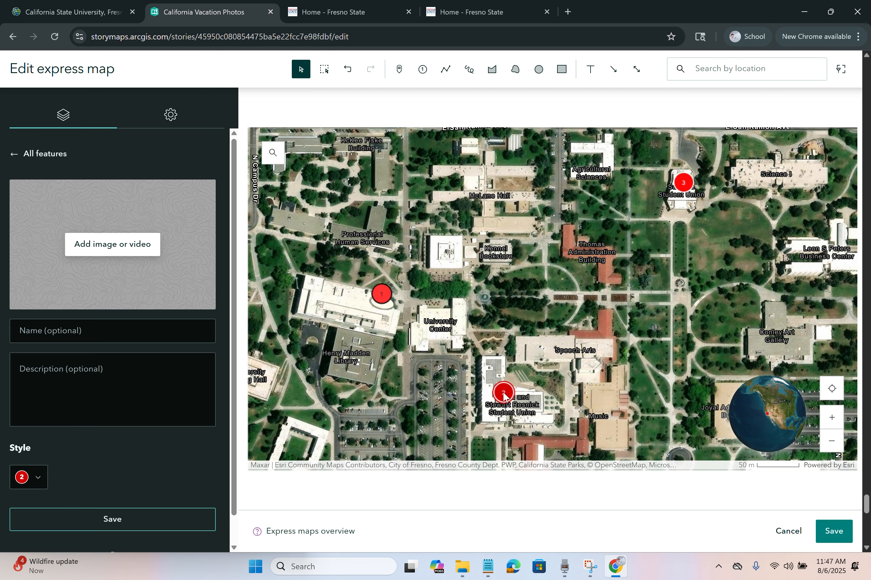
click(119, 249)
click(310, 237)
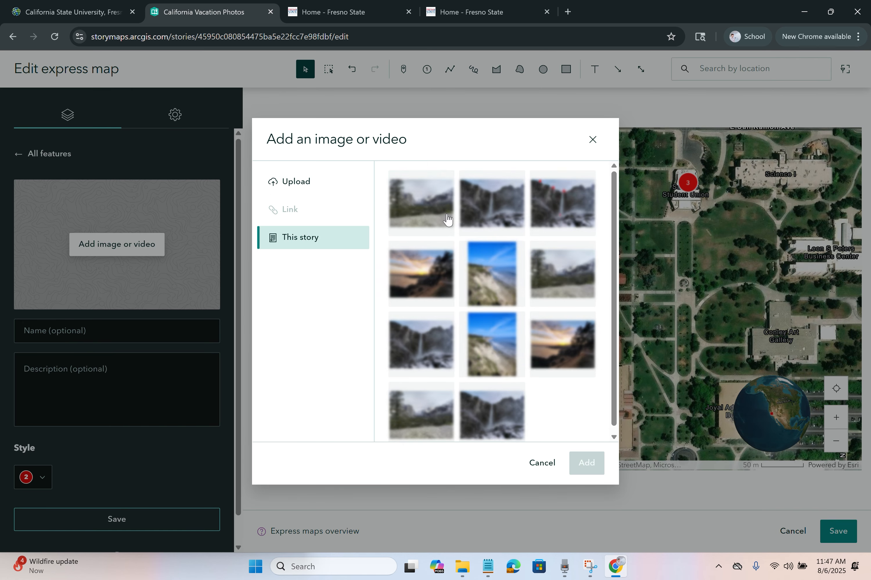
click(495, 214)
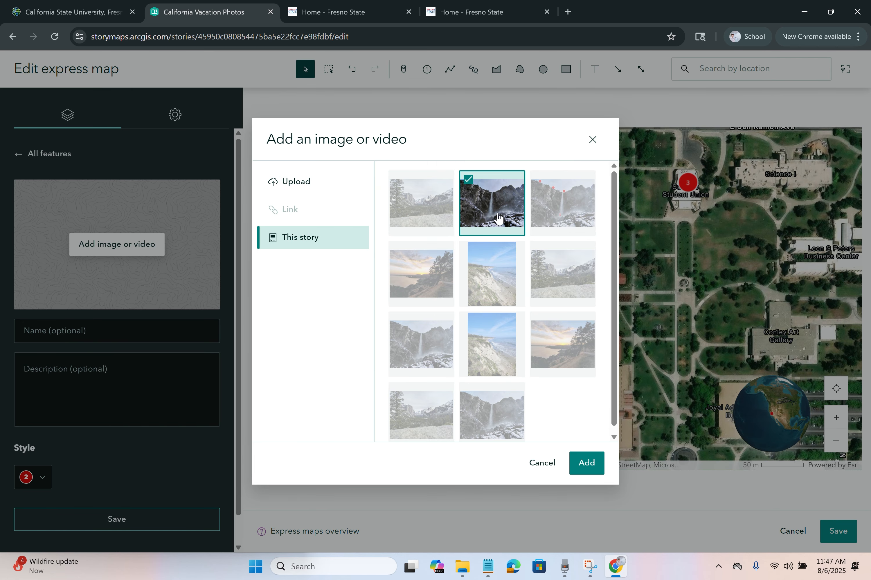
click(587, 463)
Step: Name point 2 'Student Union' with the description 'Event #2'
click(119, 328)
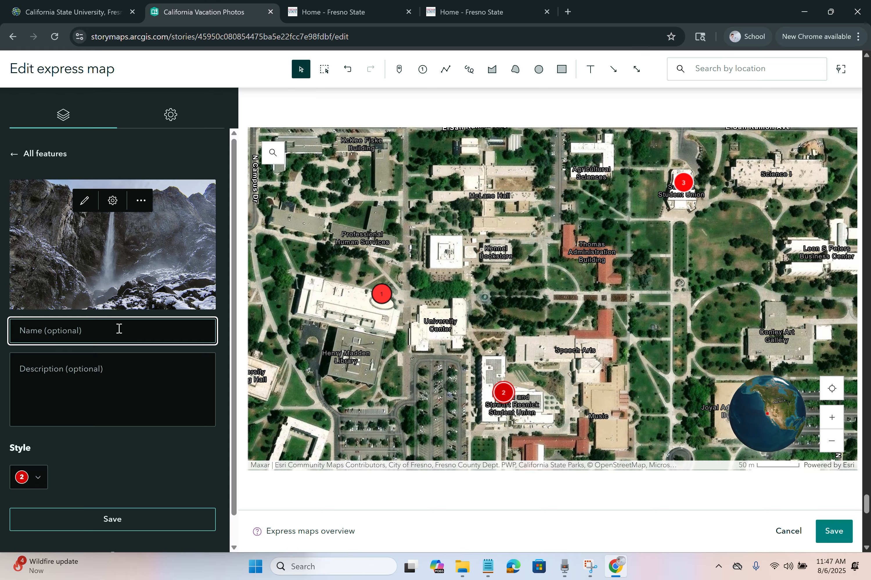
text(Student Union)
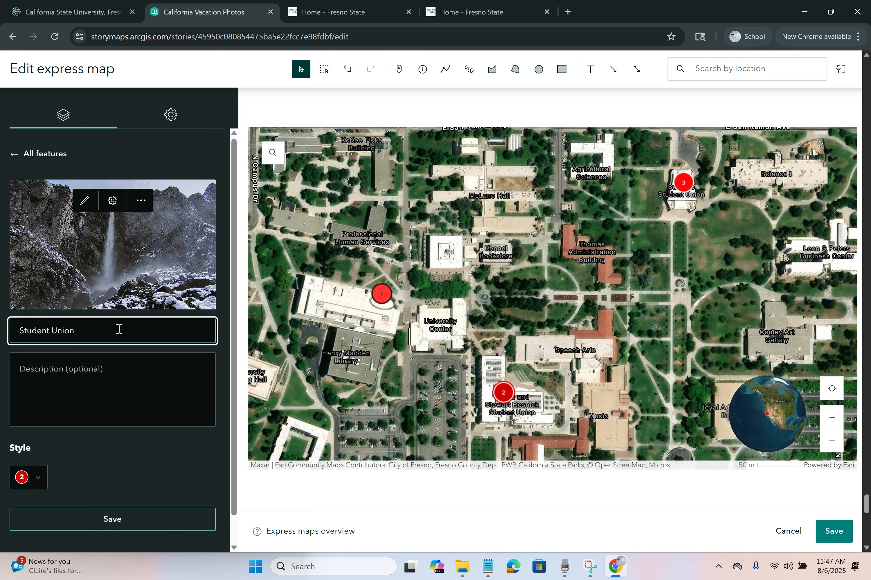
click(121, 388)
text(Event #2)
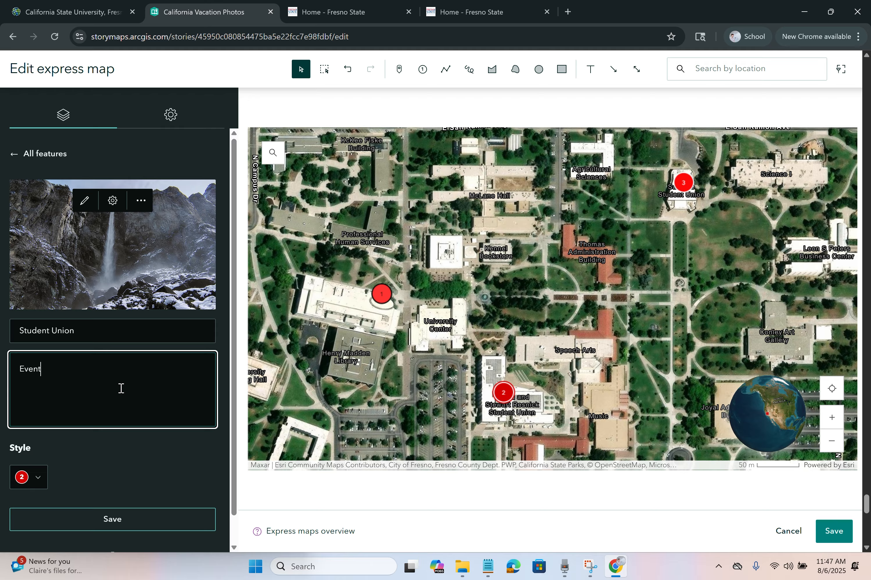
Step: Colour point 2's marker lime green and save the point
click(31, 477)
click(135, 345)
drag(137, 344, 163, 321)
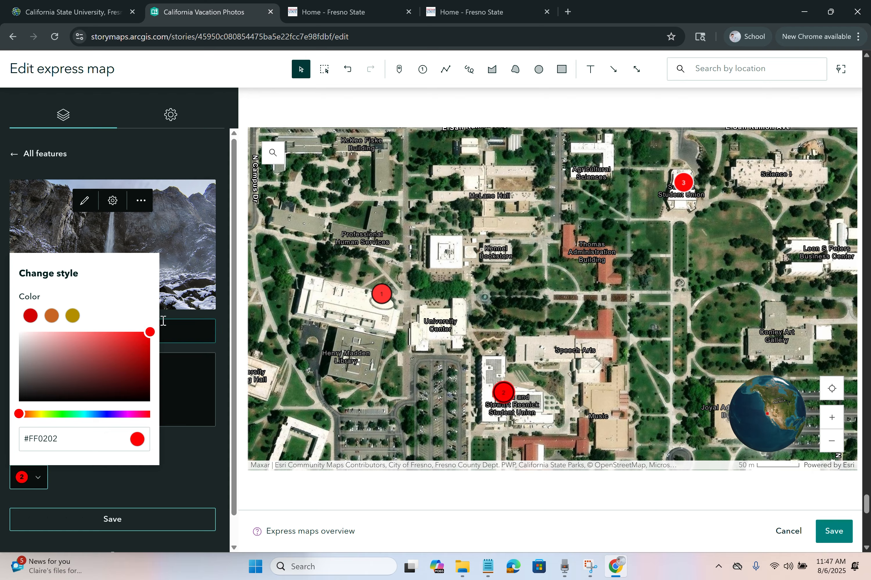
drag(69, 414, 46, 415)
click(188, 454)
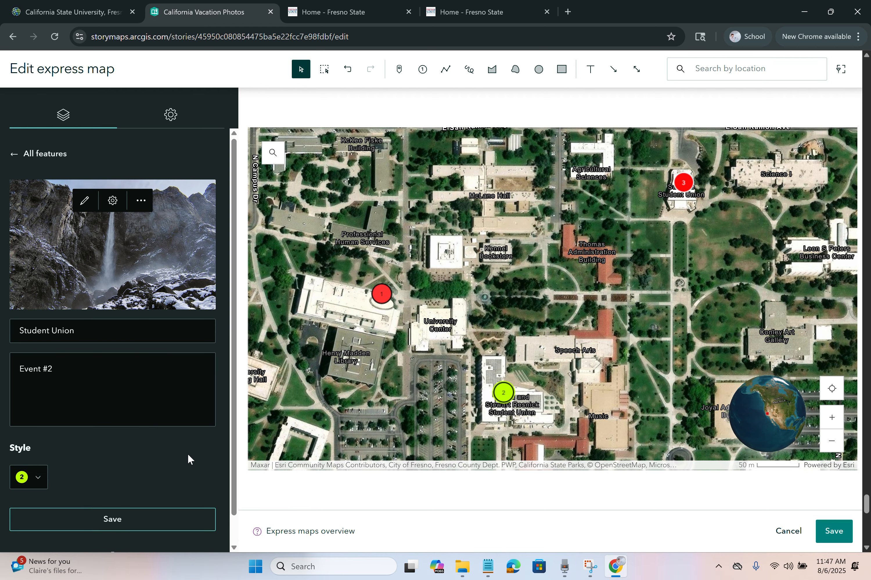
scroll(188, 453, down, 1)
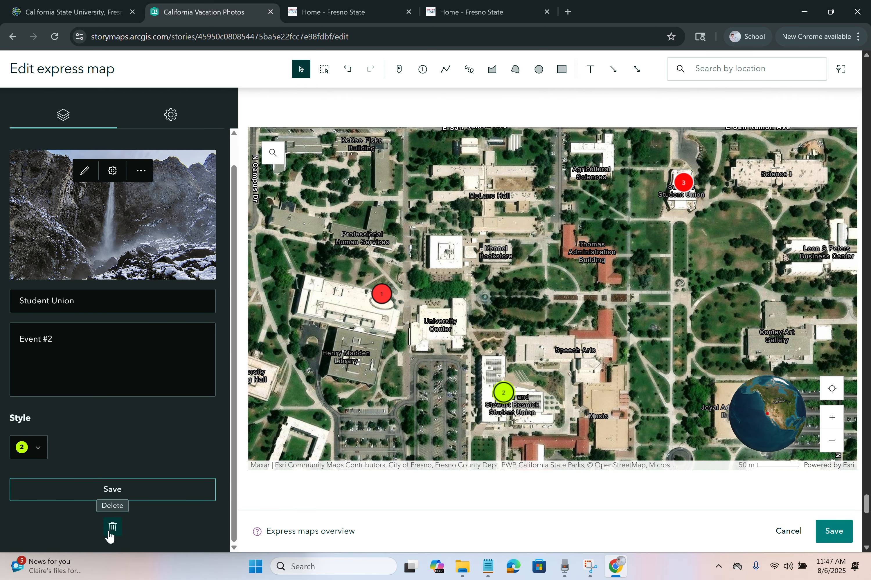
click(133, 489)
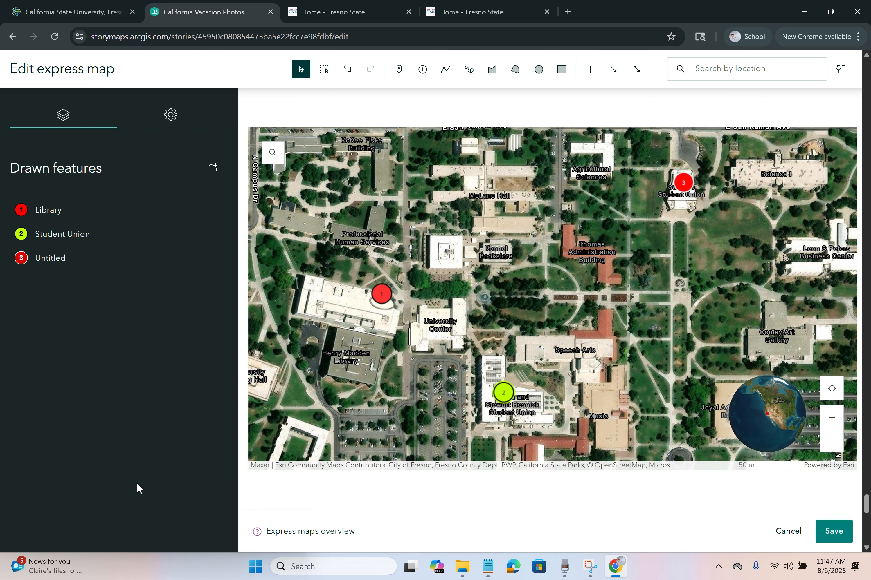
Step: Attach the mountain valley photo from this story to point 3
click(683, 182)
click(163, 337)
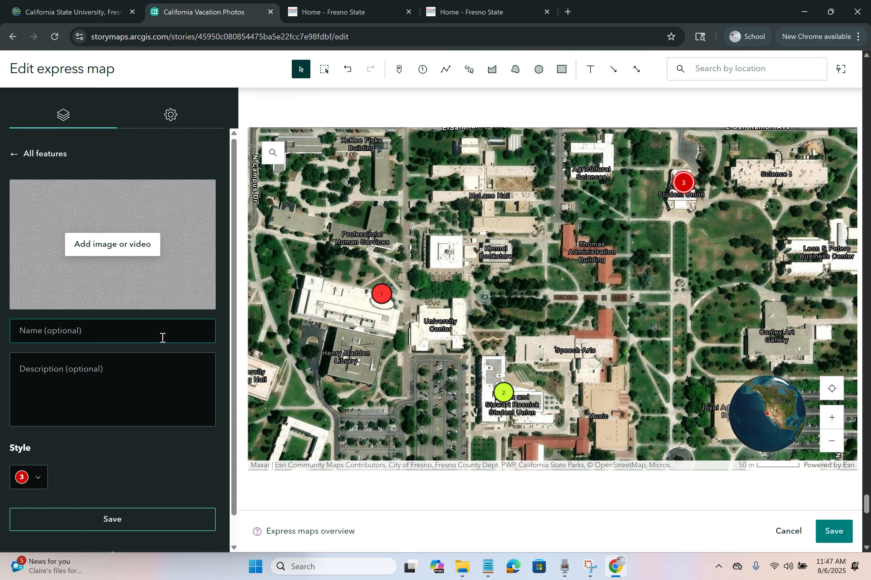
click(146, 253)
click(302, 237)
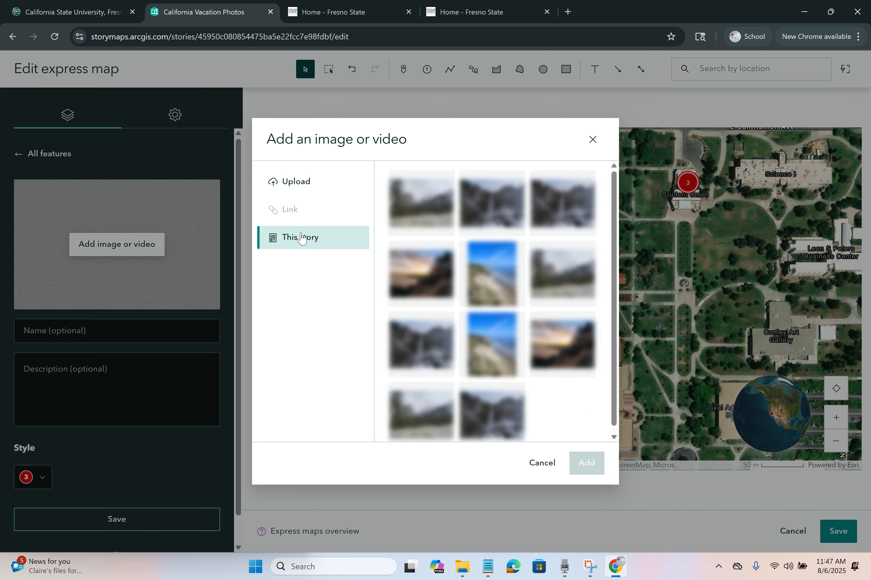
click(438, 411)
click(585, 463)
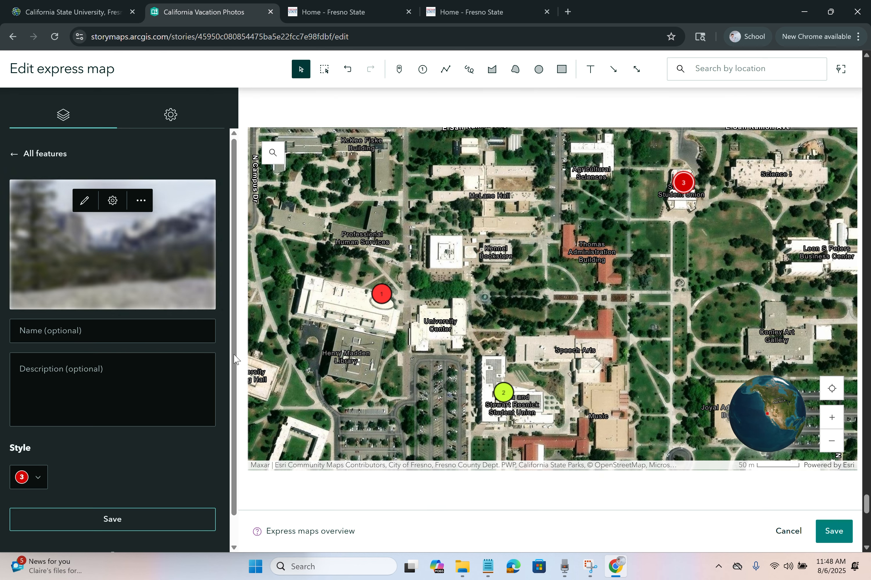
Step: Name point 3 'Student Union Sat.', add a description, colour it blue, and save
text(St)
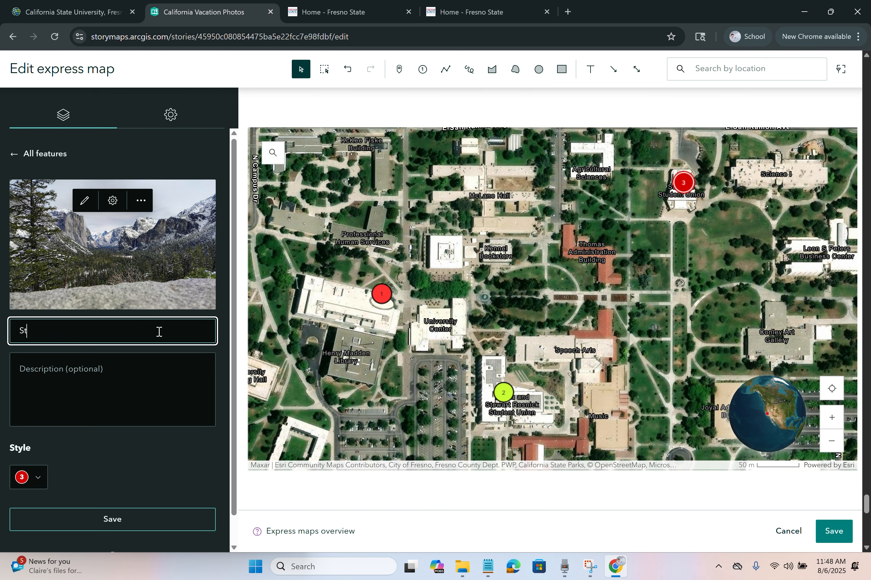
text(udent Union Sta)
click(98, 365)
text(Event #3)
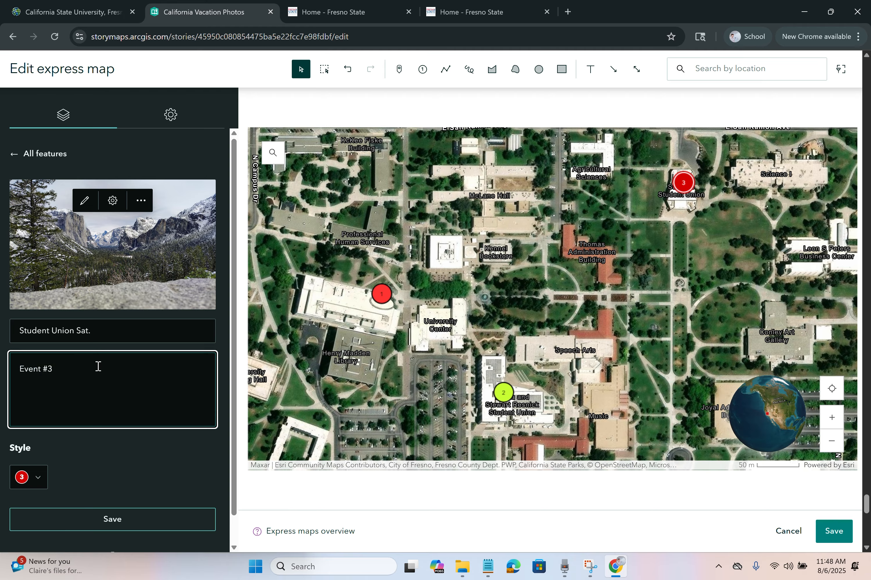
click(41, 477)
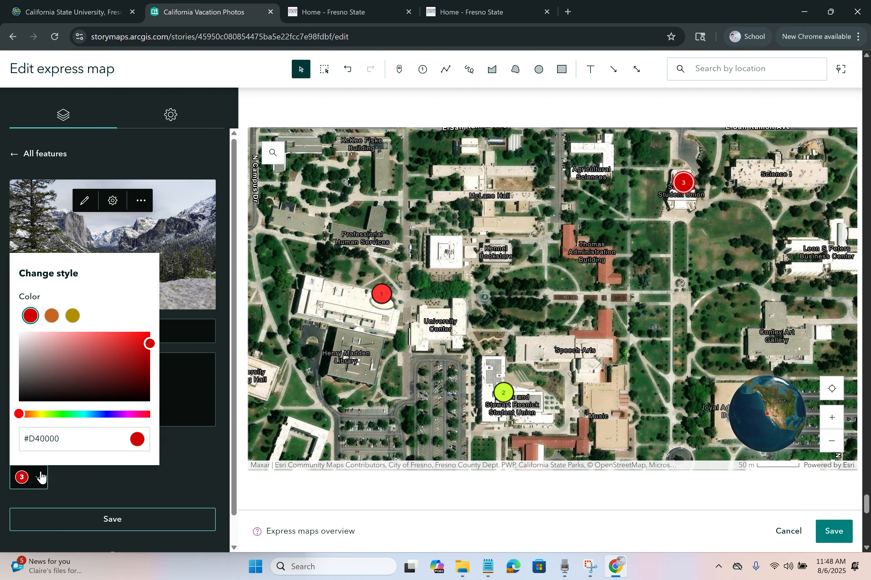
click(97, 414)
click(149, 333)
click(123, 491)
click(142, 521)
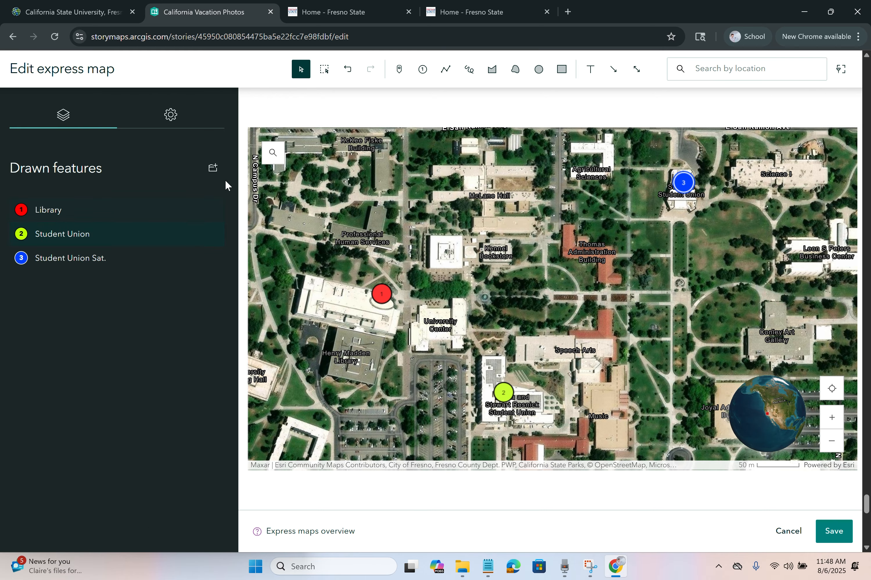
Step: Draw red arrows from Library to Student Union and from Student Union to Student Union Sat
click(614, 73)
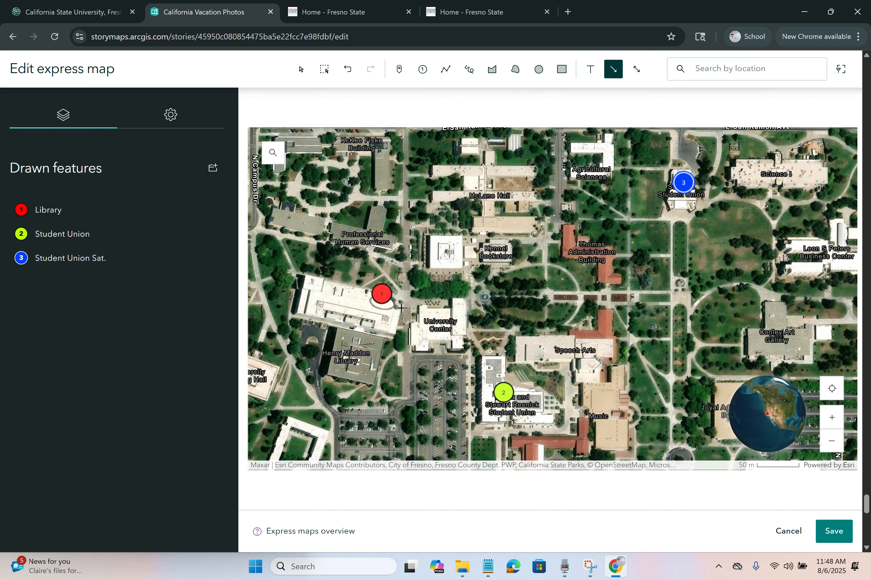
drag(395, 307, 489, 385)
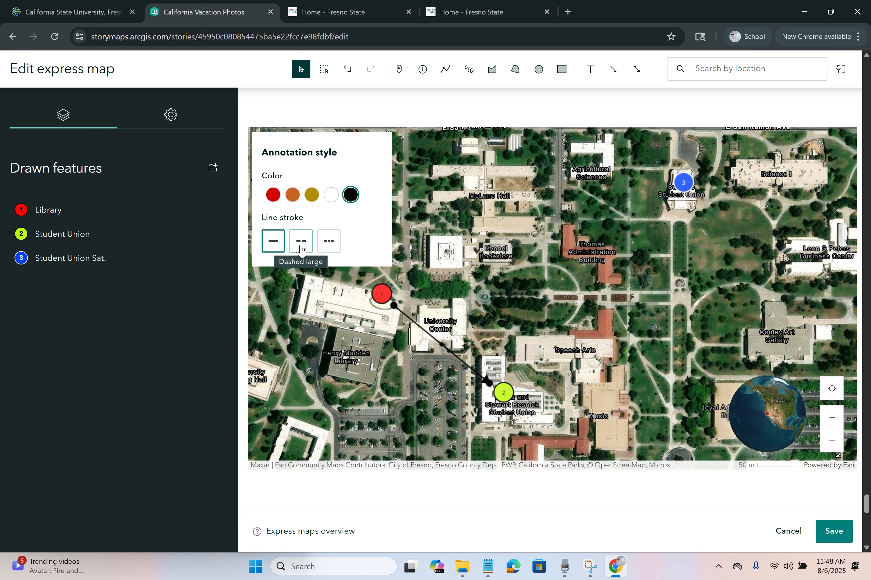
click(273, 195)
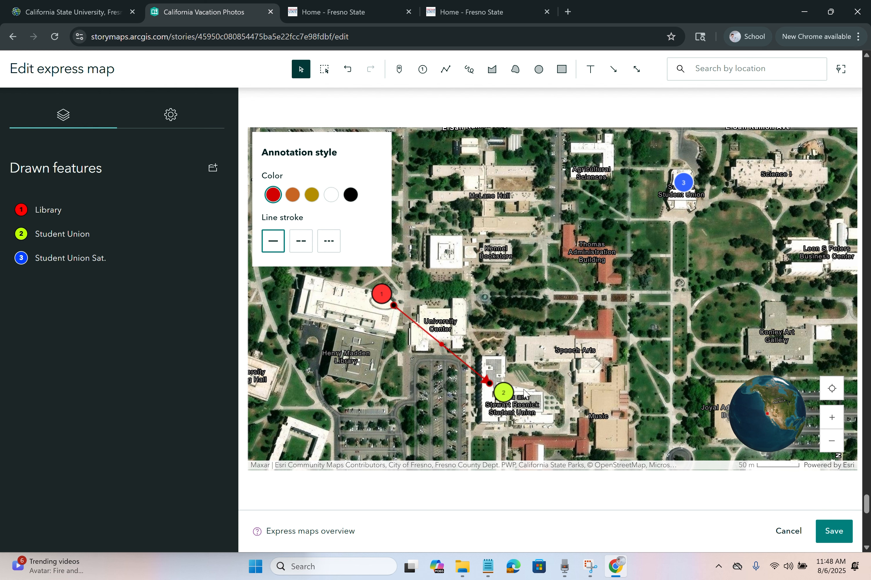
click(613, 69)
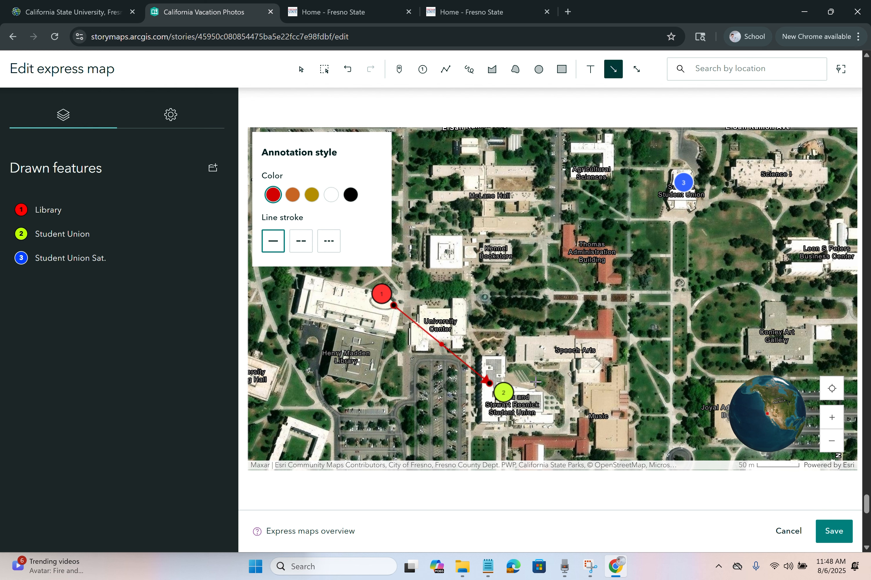
drag(517, 382, 670, 203)
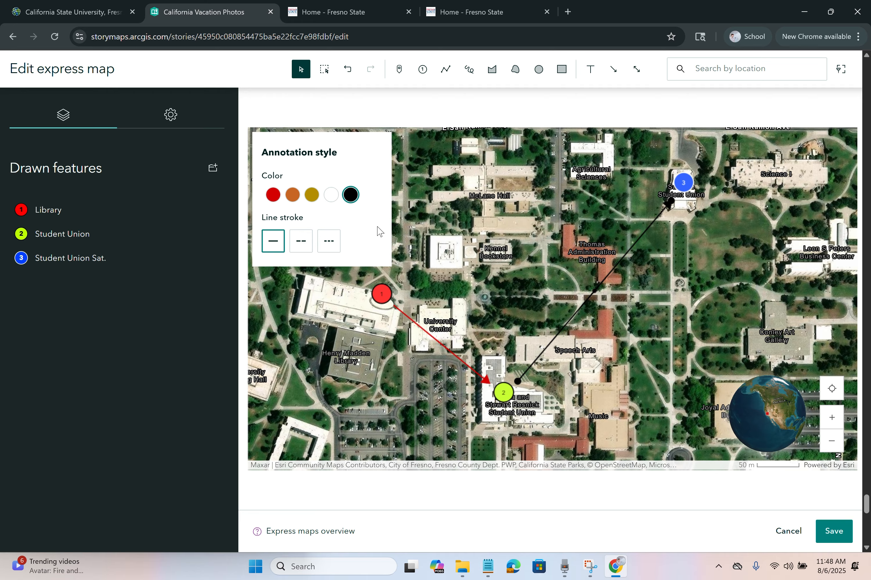
click(273, 195)
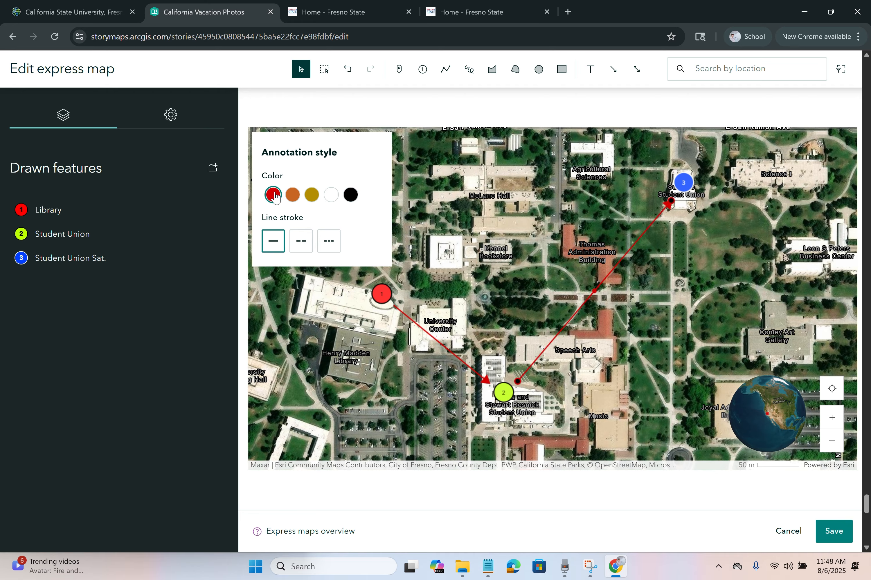
click(660, 311)
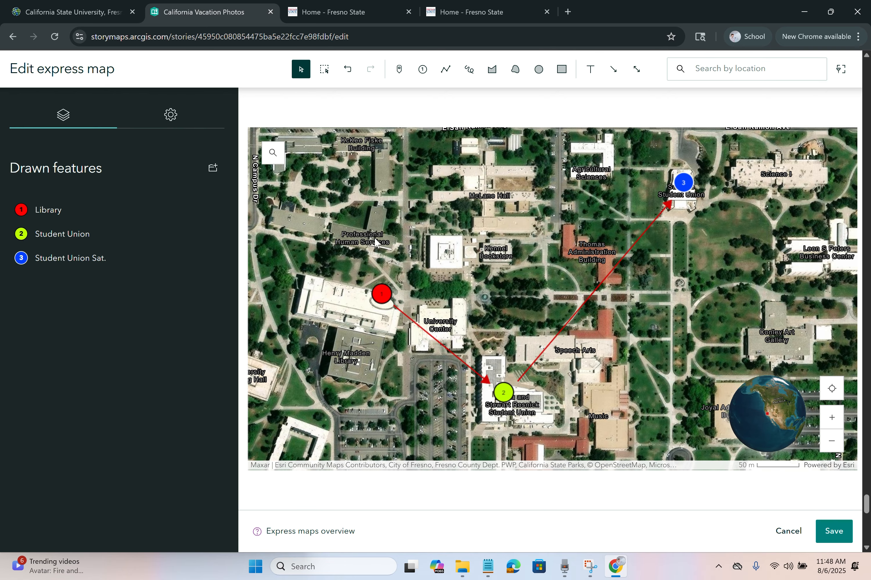
drag(375, 239, 639, 387)
Step: Outline the campus pool as a four-corner area feature
drag(310, 143, 431, 241)
scroll(436, 202, up, 2)
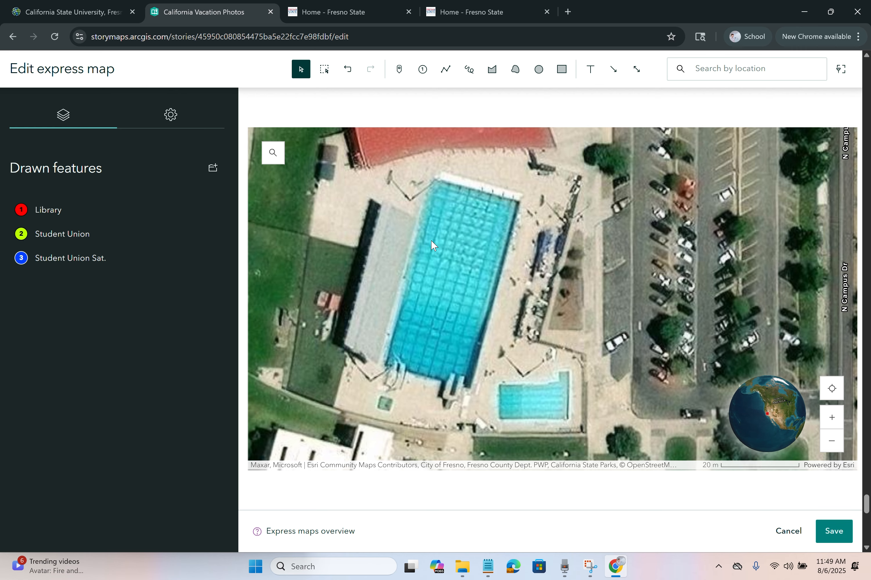
click(498, 77)
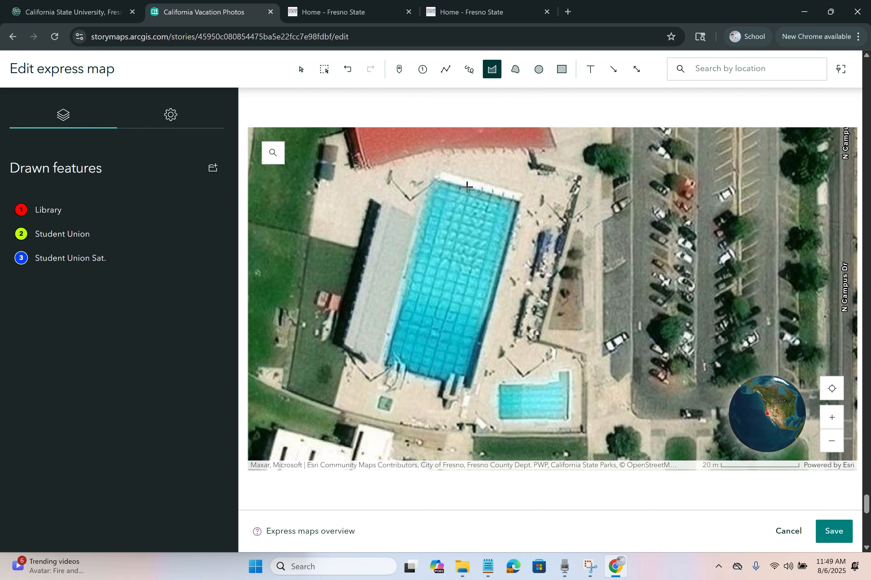
click(432, 177)
click(519, 201)
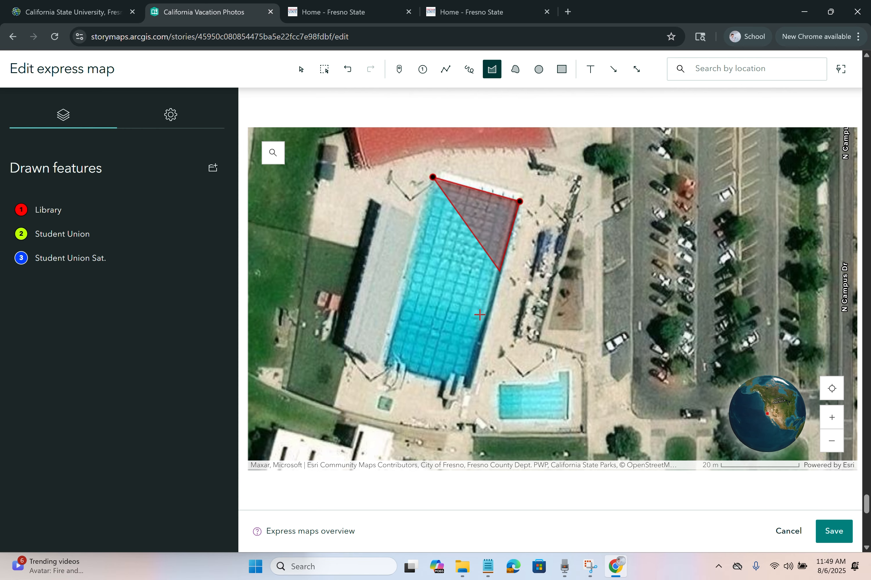
click(472, 390)
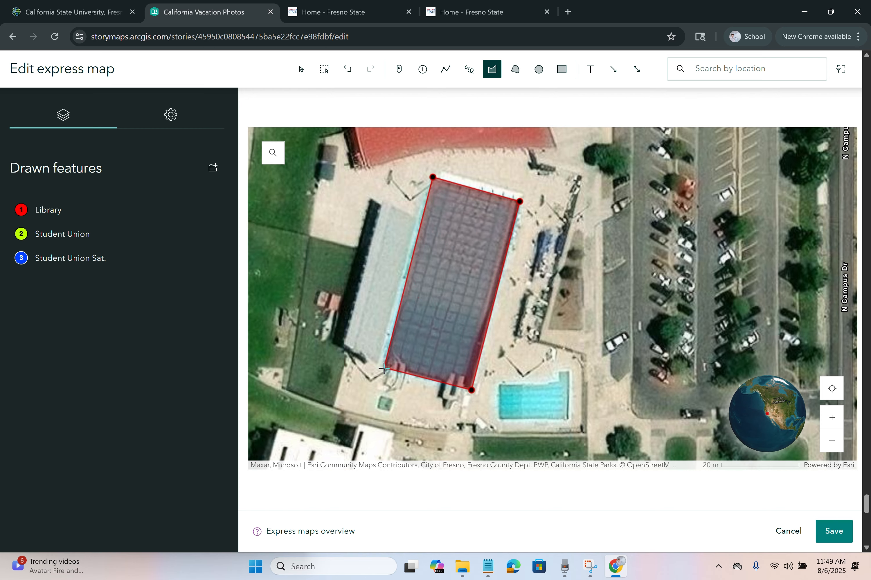
double_click(385, 369)
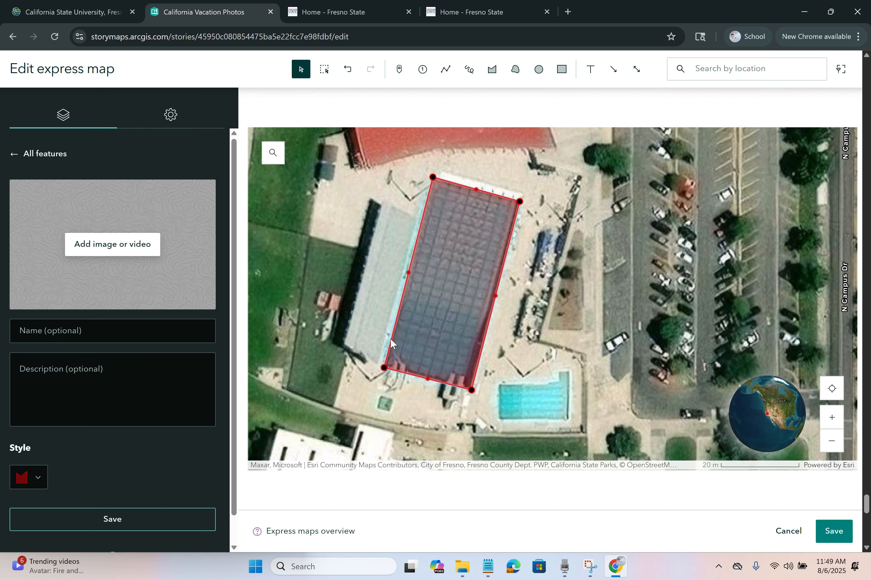
Step: Name the area 'Pool' with description 'Pool Event' and colour it bright red
click(110, 334)
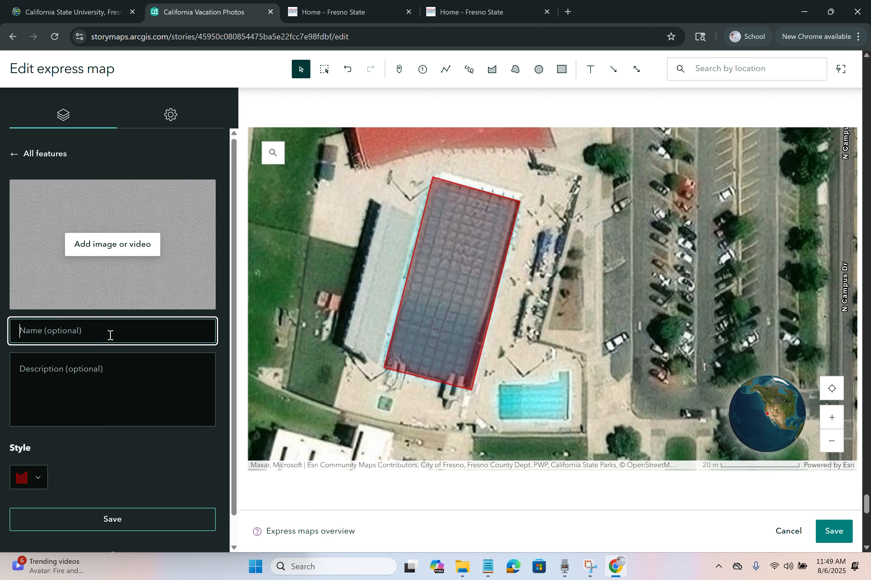
text(Pool)
click(89, 371)
text(P)
click(28, 477)
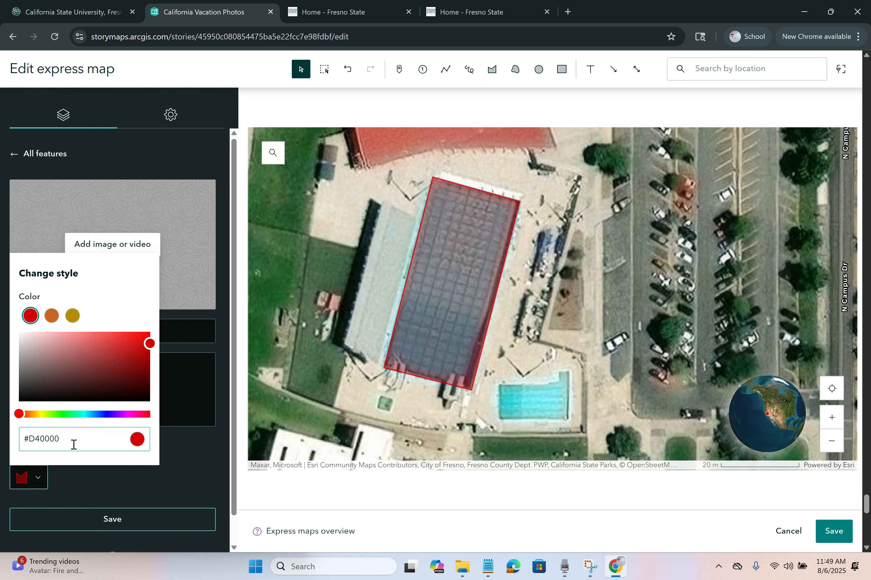
drag(72, 414, 19, 412)
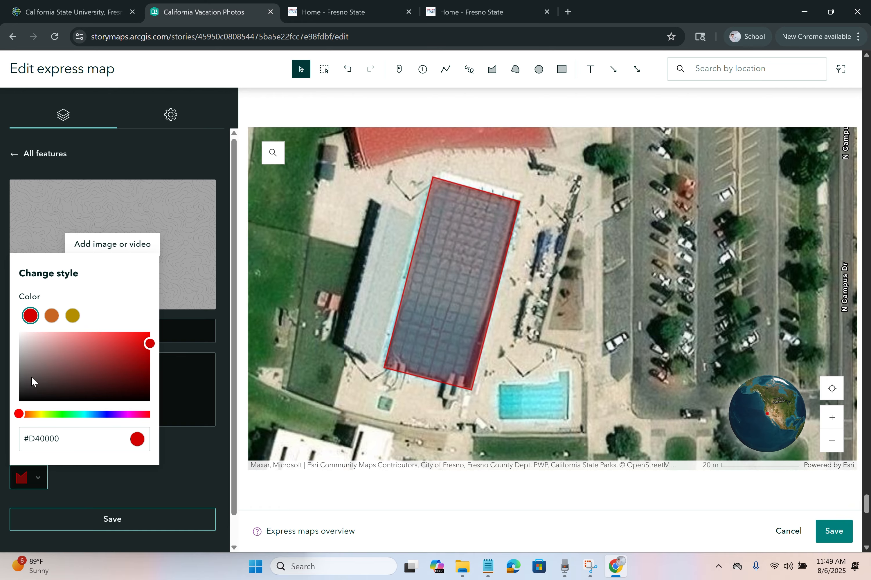
drag(149, 344, 161, 326)
click(219, 360)
Step: Attach the blue-sky beach photo to the Pool feature and save it
click(138, 251)
click(314, 241)
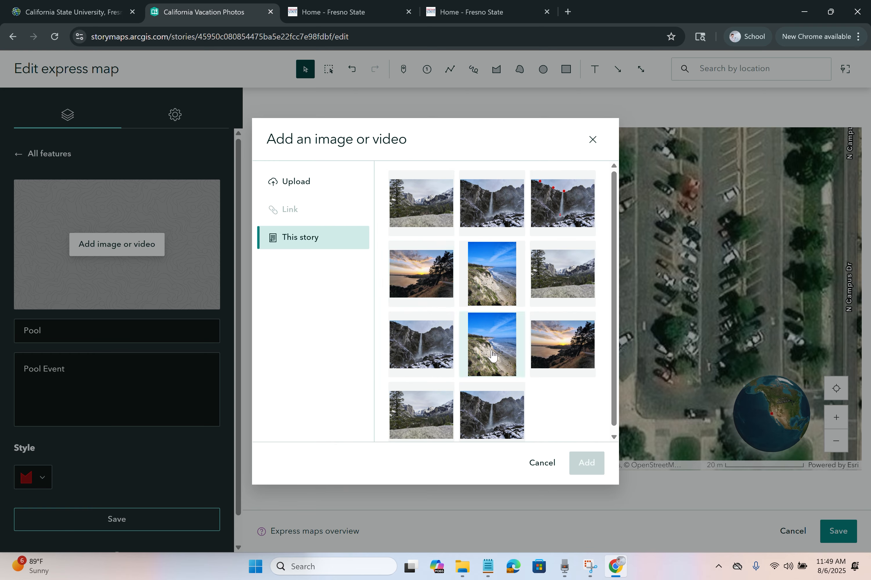
click(492, 273)
click(586, 463)
click(136, 521)
scroll(441, 334, down, 8)
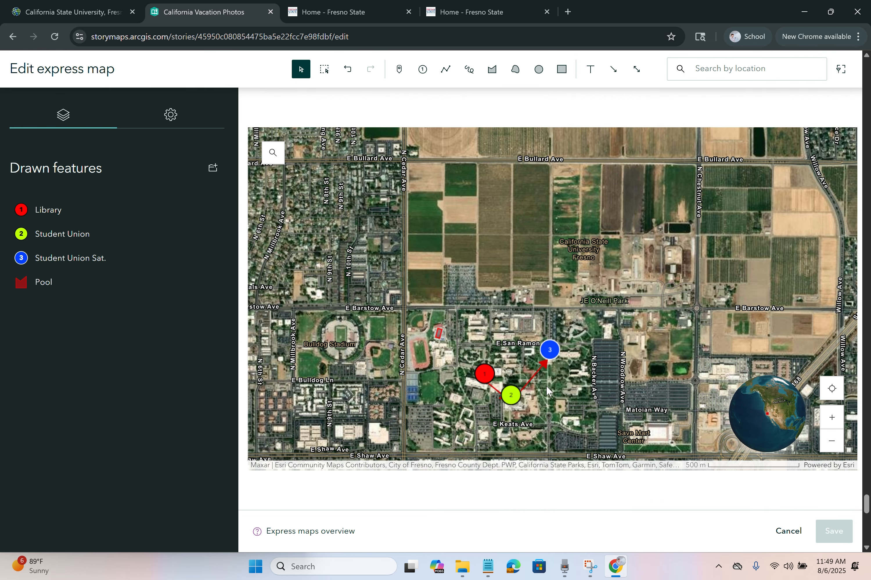
drag(545, 385, 547, 310)
Step: Save the express map into the story and check the Student Union Sat. popup
scroll(534, 327, up, 5)
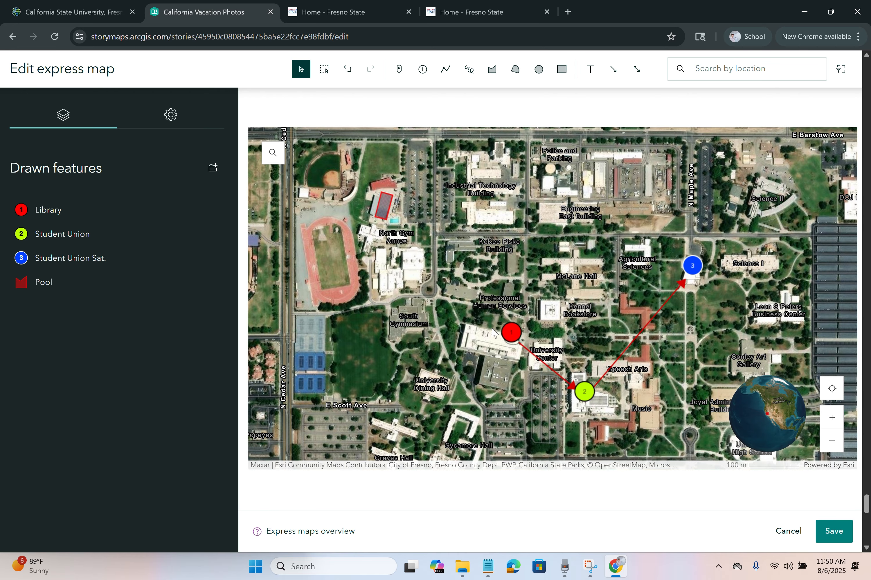
click(835, 531)
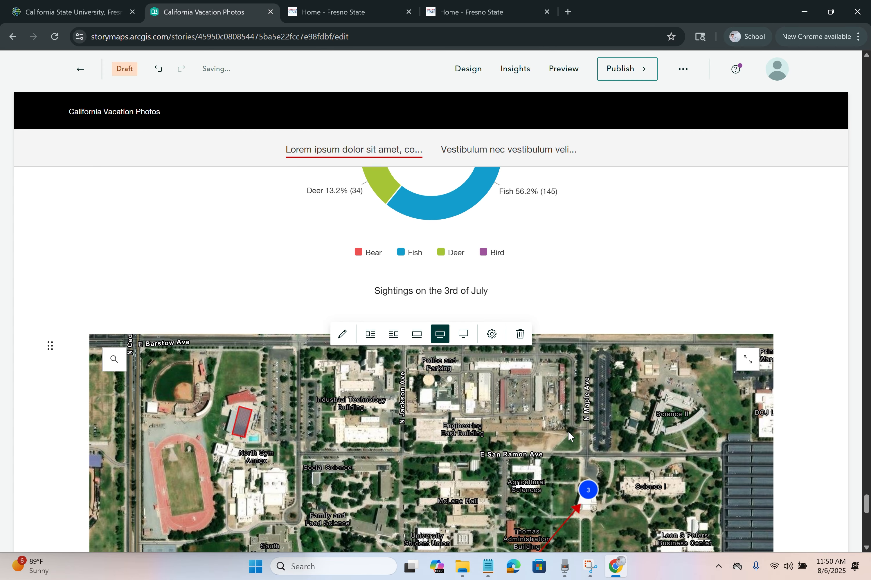
scroll(568, 431, down, 2)
scroll(567, 389, down, 3)
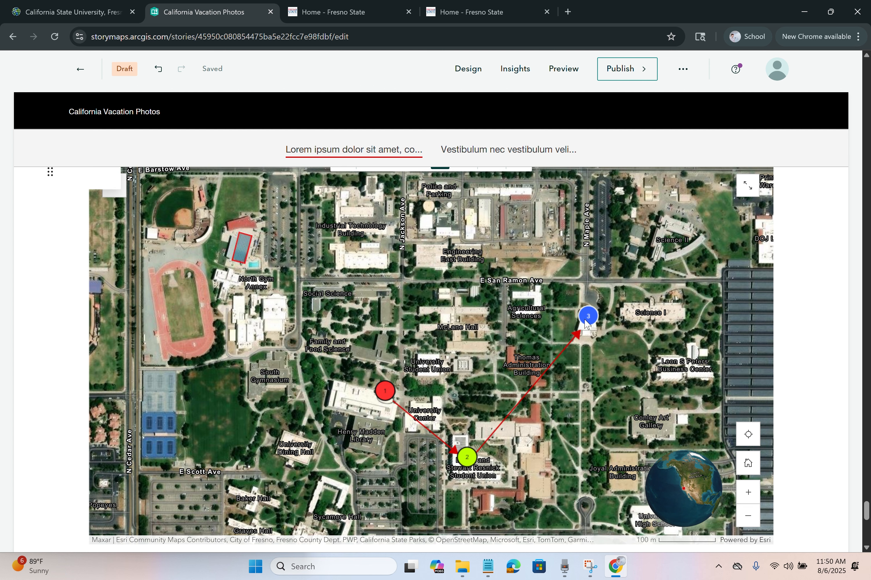
mouse_move(589, 320)
click(637, 312)
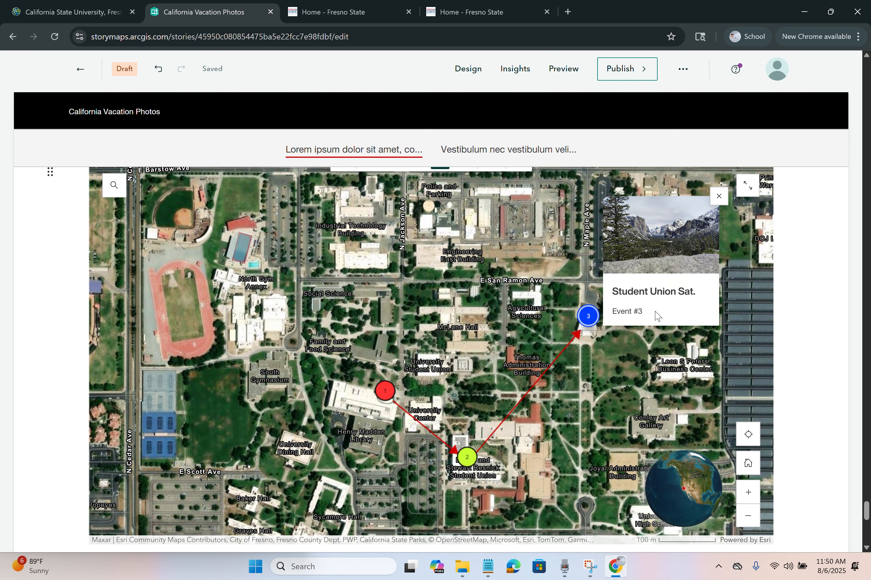
click(572, 372)
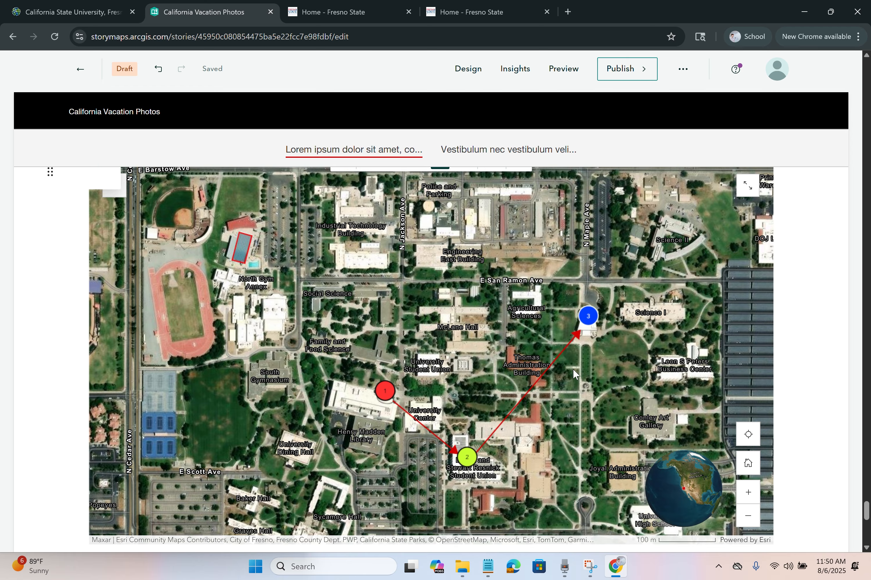
Step: Set the campus map block to full width, leaving its alt text options unchanged
scroll(573, 370, up, 2)
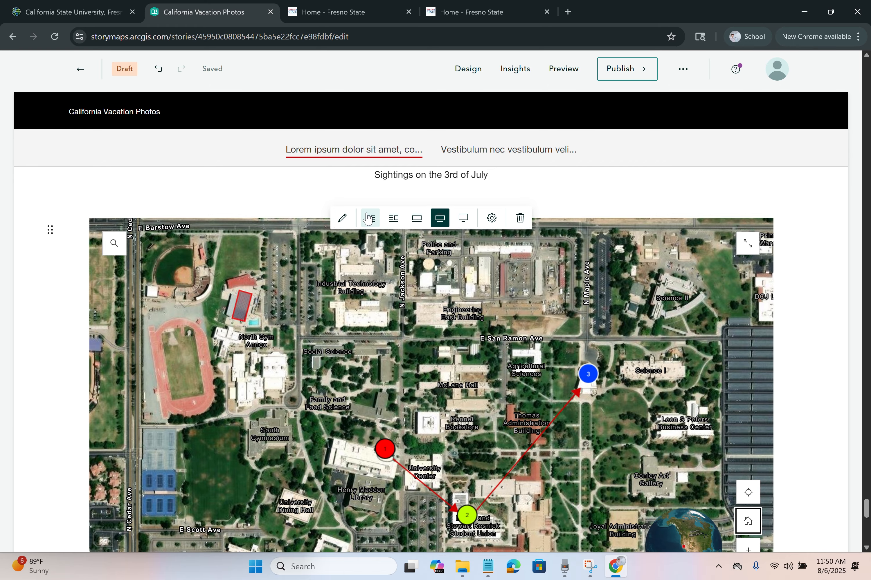
click(464, 221)
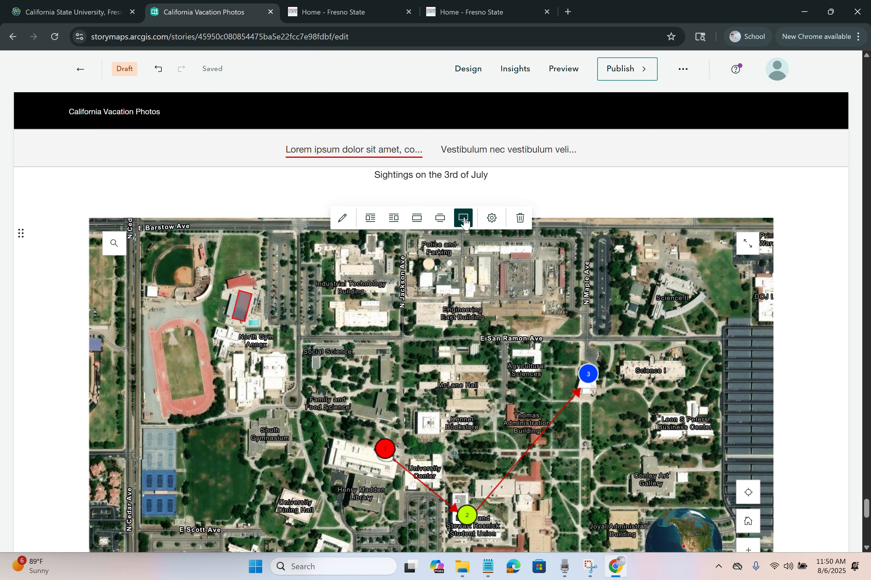
click(491, 220)
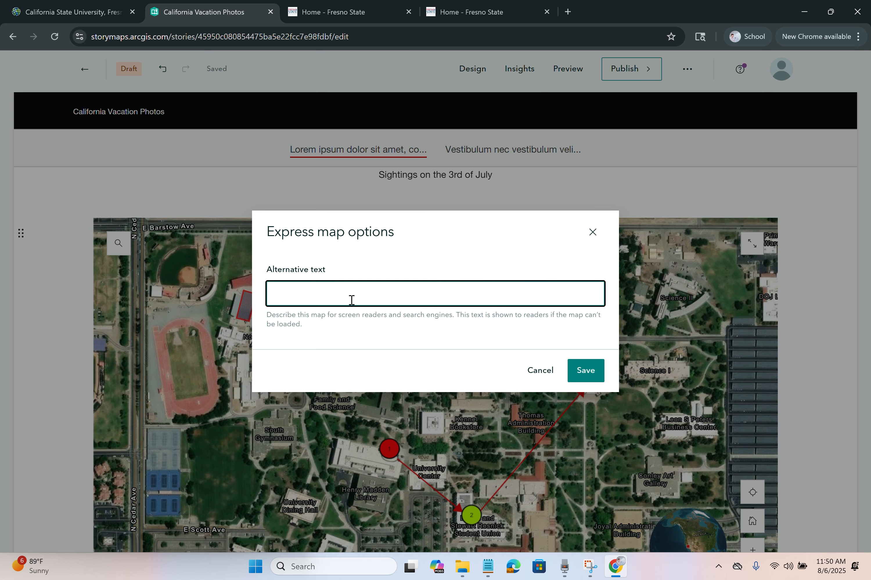
click(540, 370)
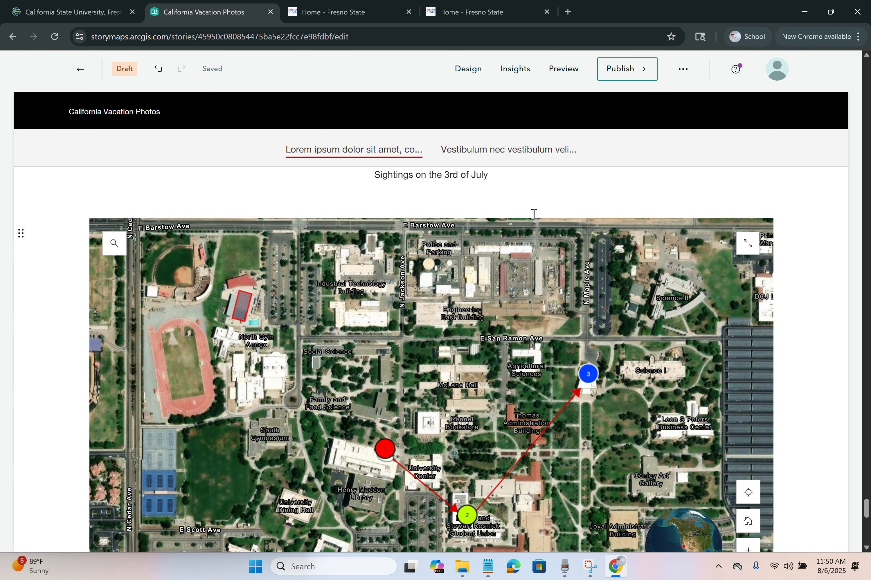
mouse_move(520, 219)
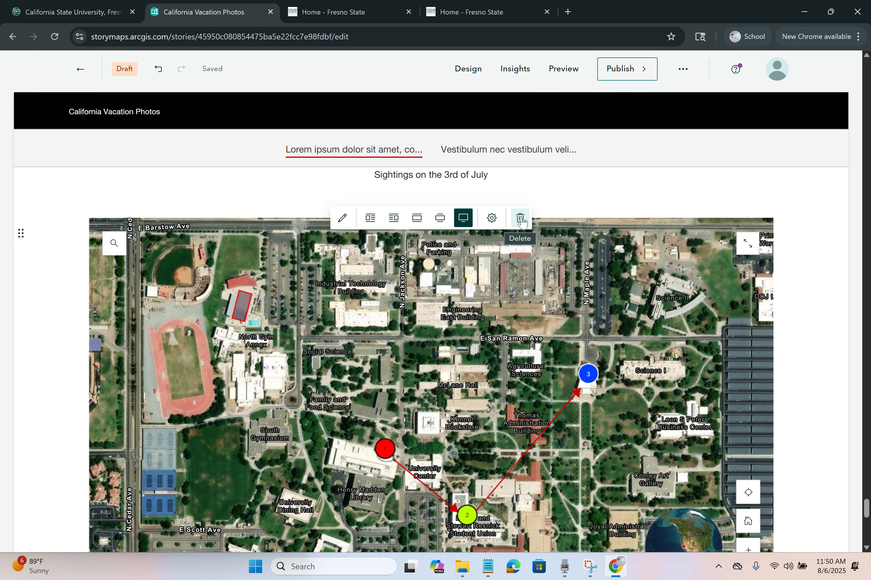
scroll(505, 250, down, 5)
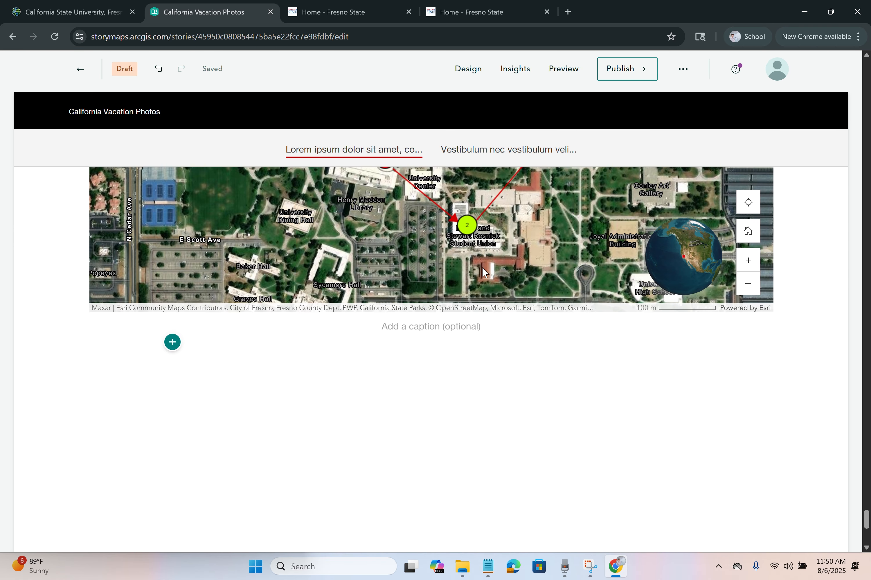
Step: Insert the Fresno County Congressional Districts map with search, current location and an open legend
click(172, 342)
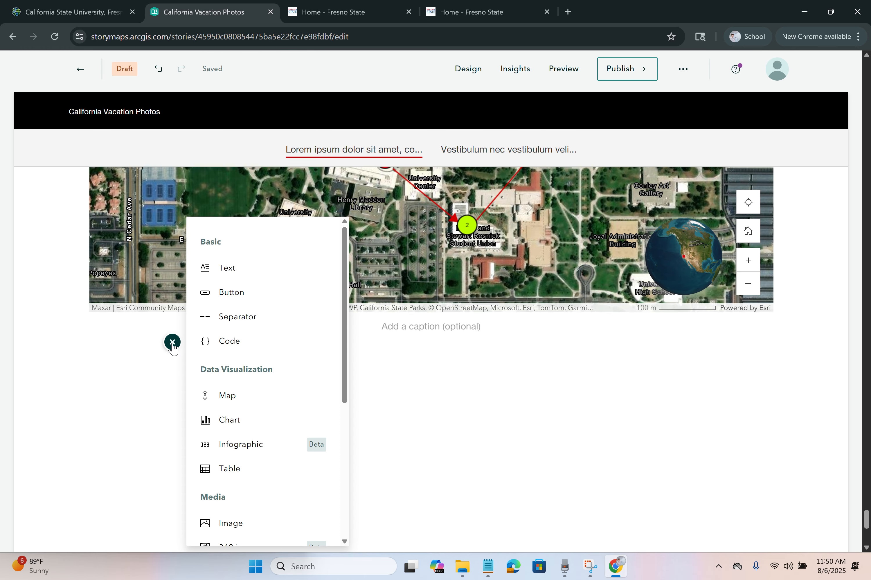
click(251, 408)
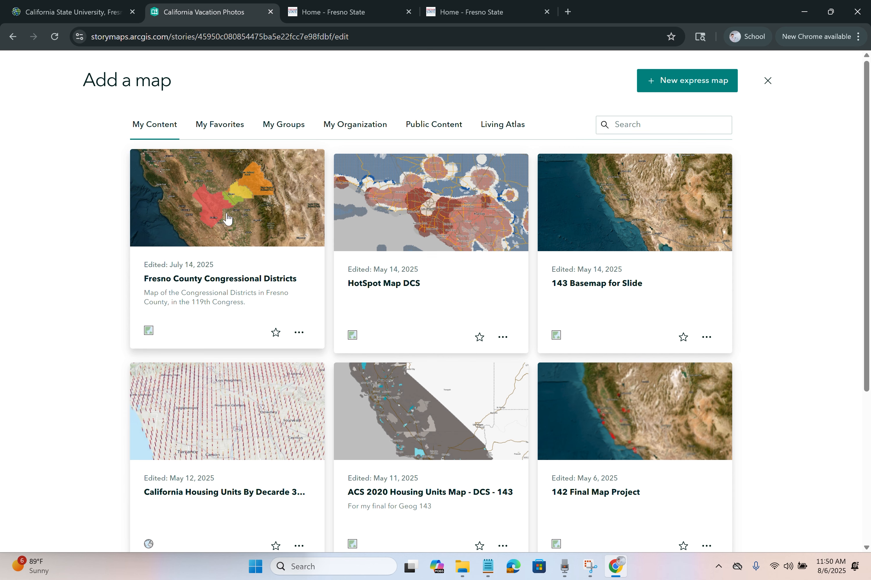
click(228, 217)
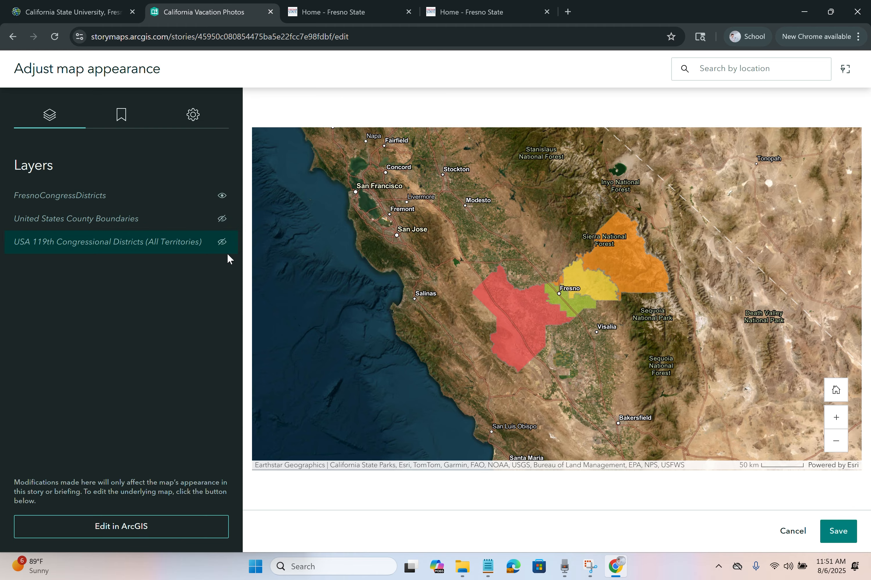
click(196, 124)
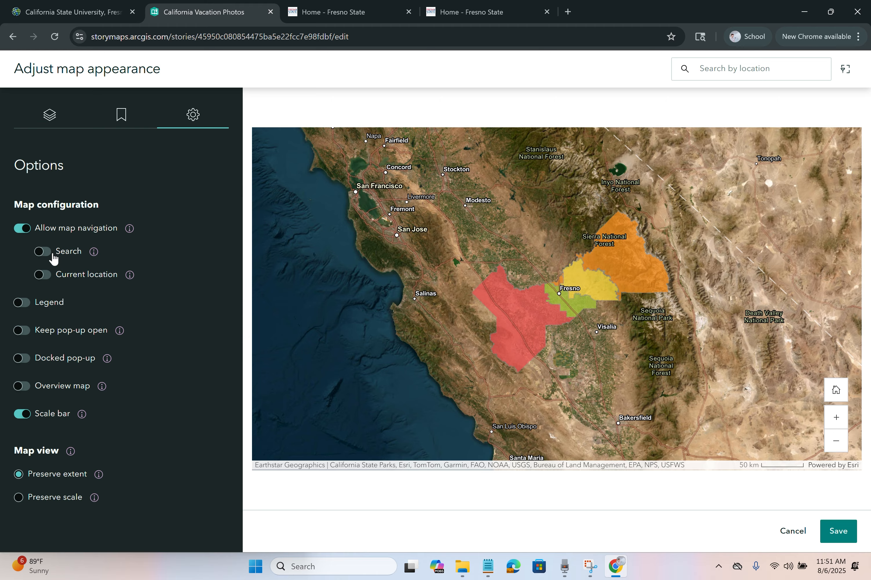
click(42, 252)
click(45, 276)
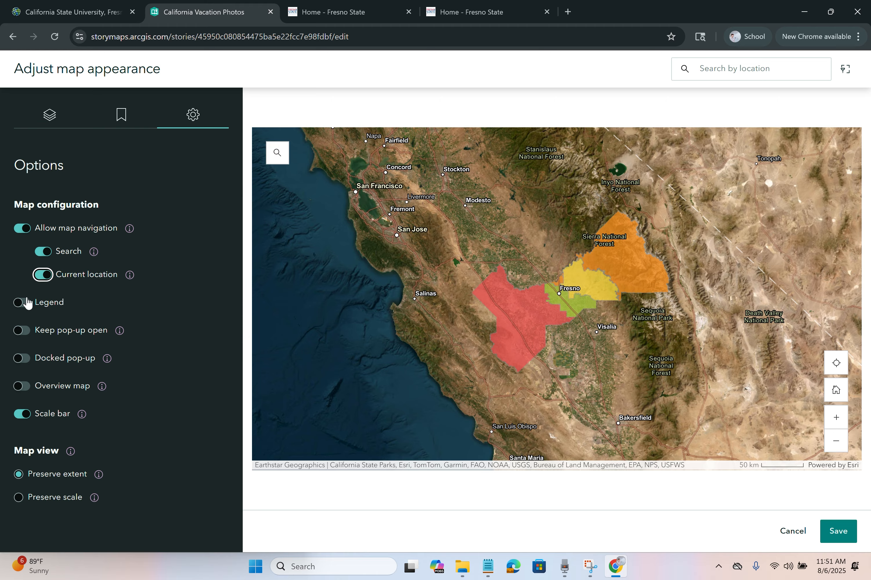
click(23, 303)
click(42, 327)
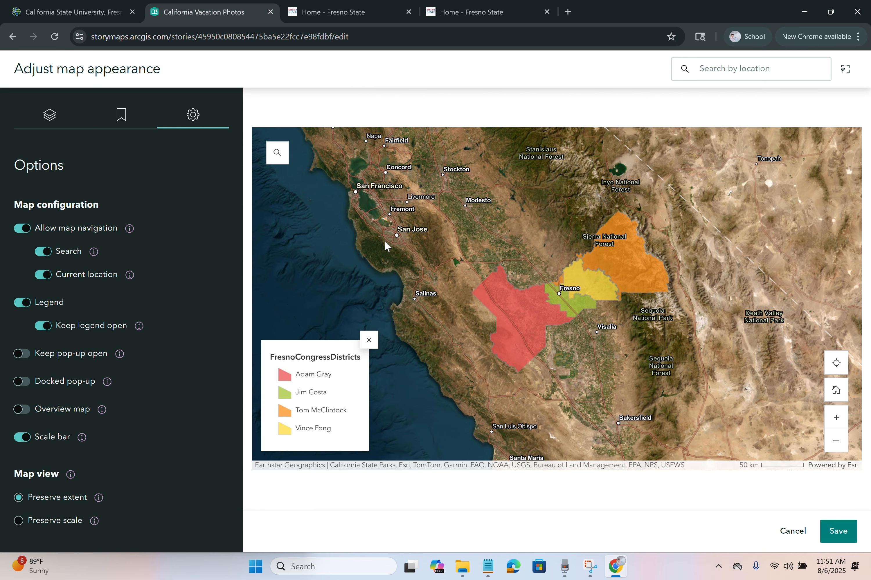
Step: Save the district map's appearance settings and scroll to the insert-block menu's media options
click(839, 534)
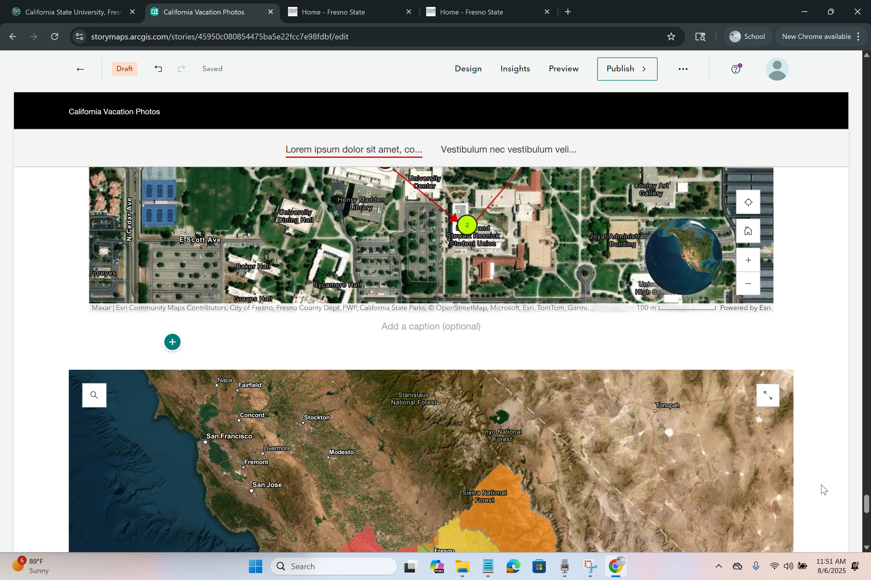
scroll(823, 490, down, 5)
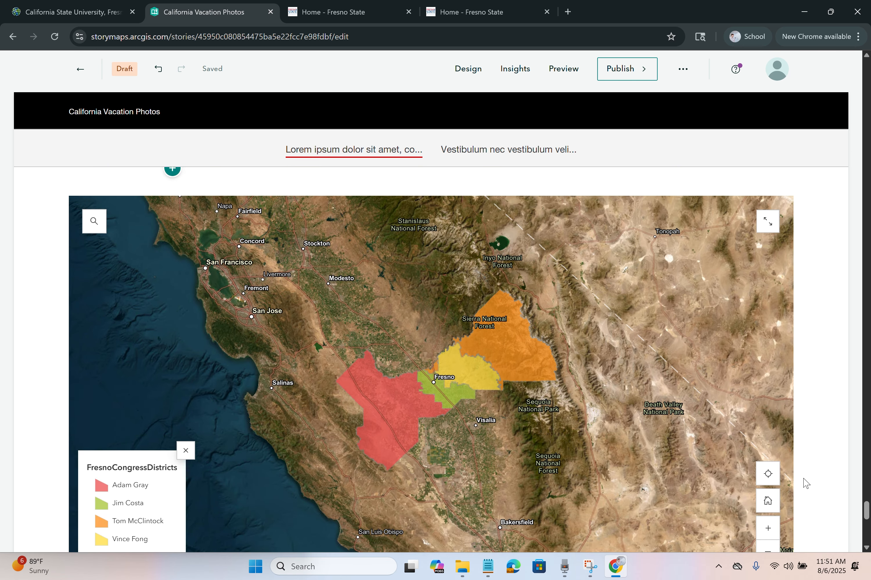
mouse_move(440, 325)
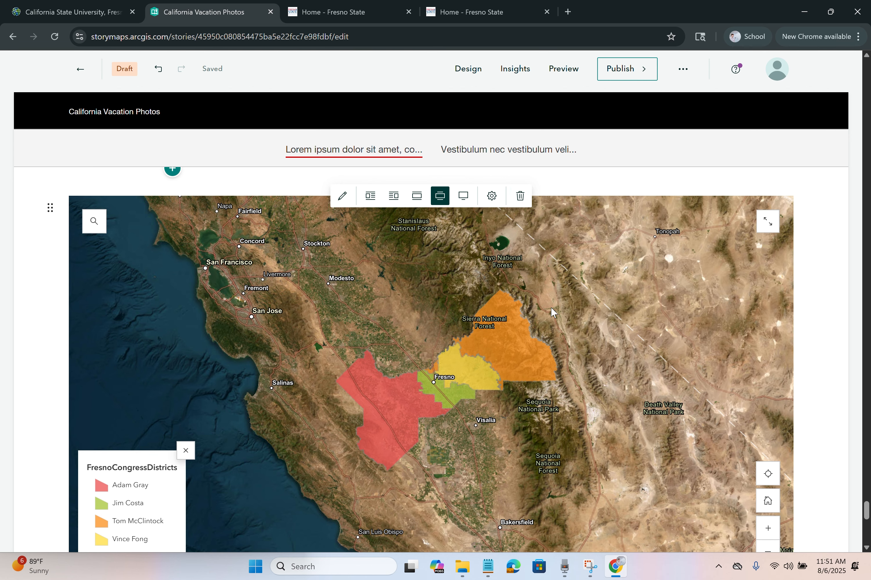
scroll(550, 307, down, 3)
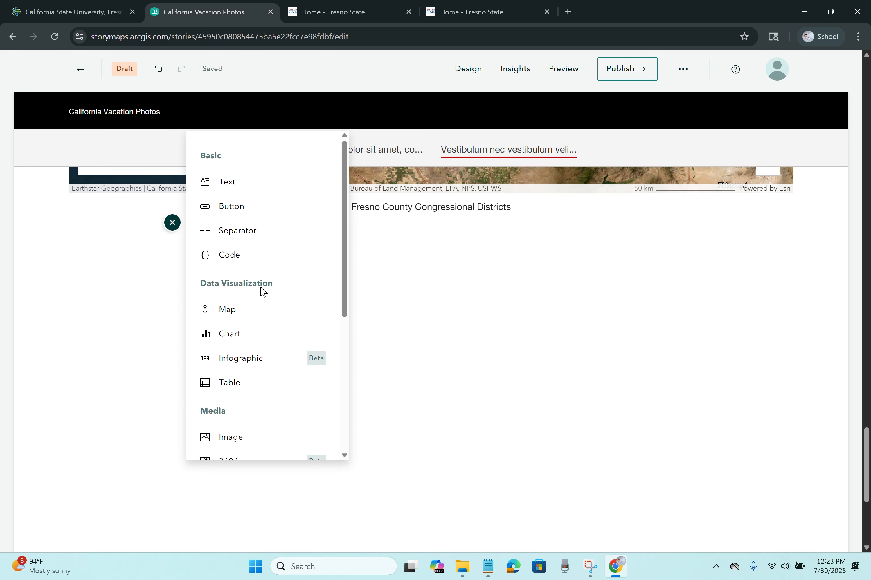
scroll(260, 291, down, 5)
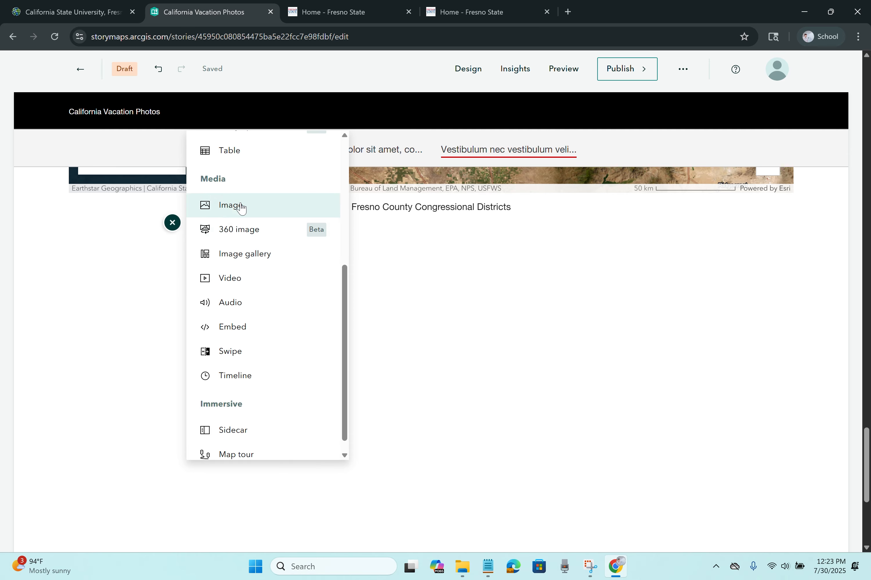
Step: Upload the waterfall photo from your files and insert it as an image block below the map
click(230, 217)
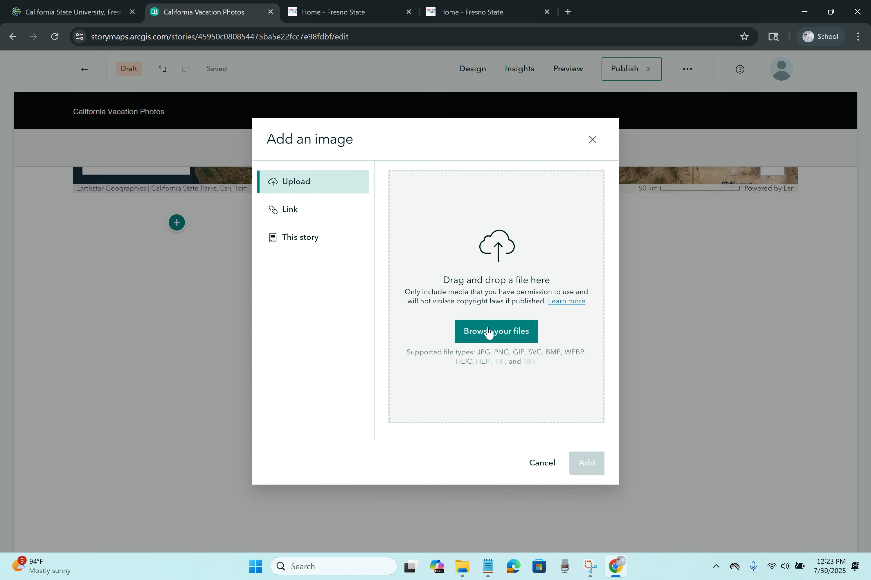
click(309, 216)
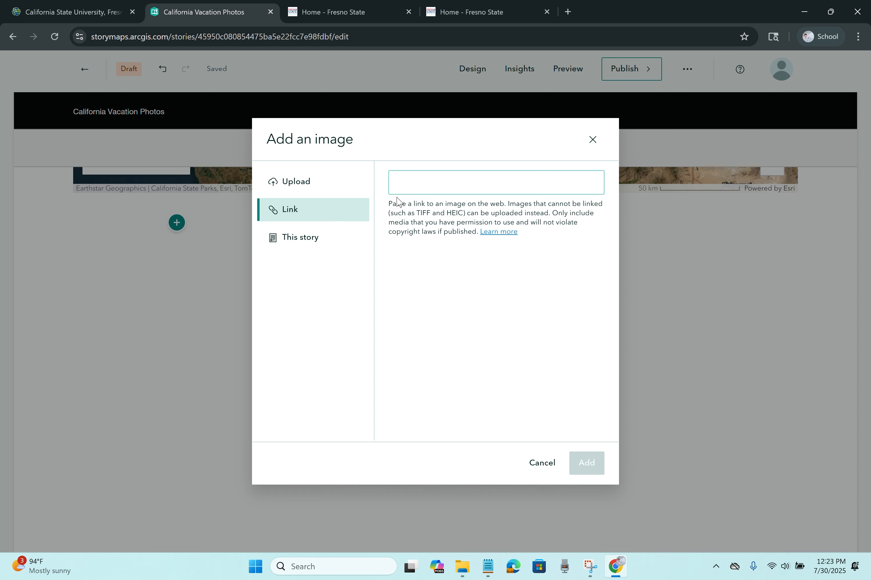
click(329, 238)
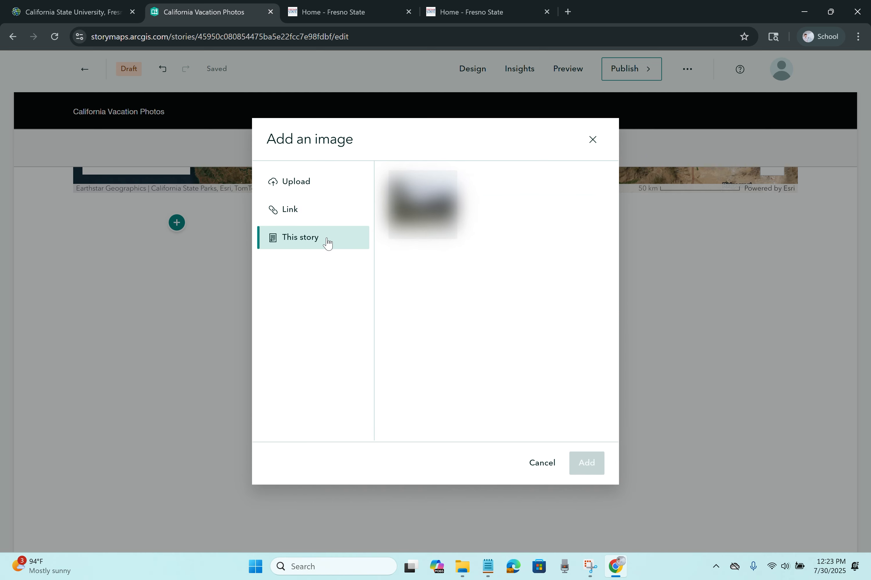
click(335, 191)
click(496, 331)
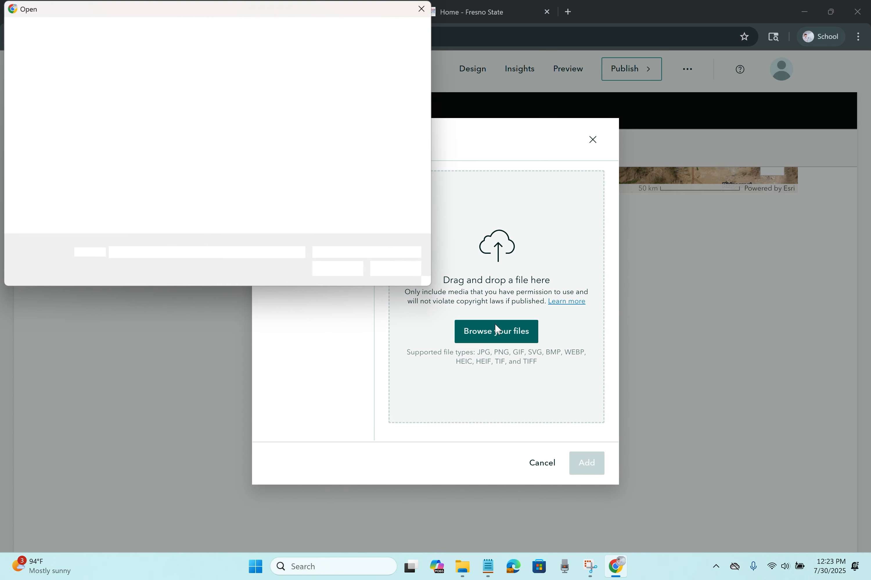
click(210, 124)
click(338, 269)
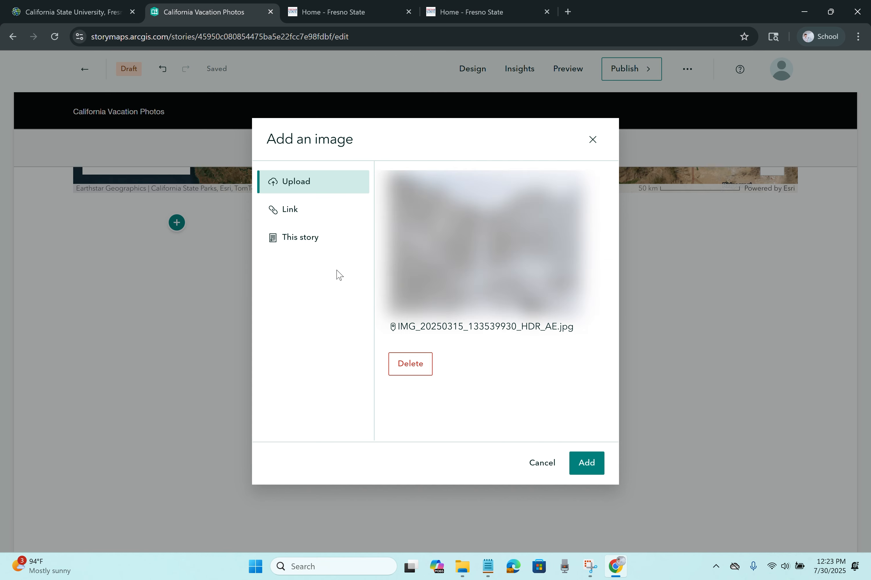
click(585, 463)
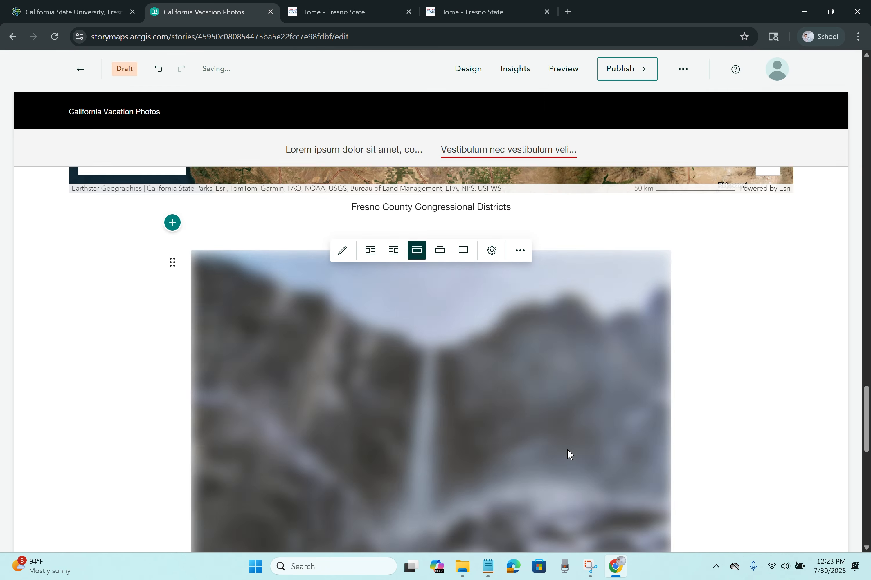
Step: Caption the waterfall photo 'Waterfall in Yosemite'
scroll(508, 382, down, 1)
scroll(508, 386, down, 1)
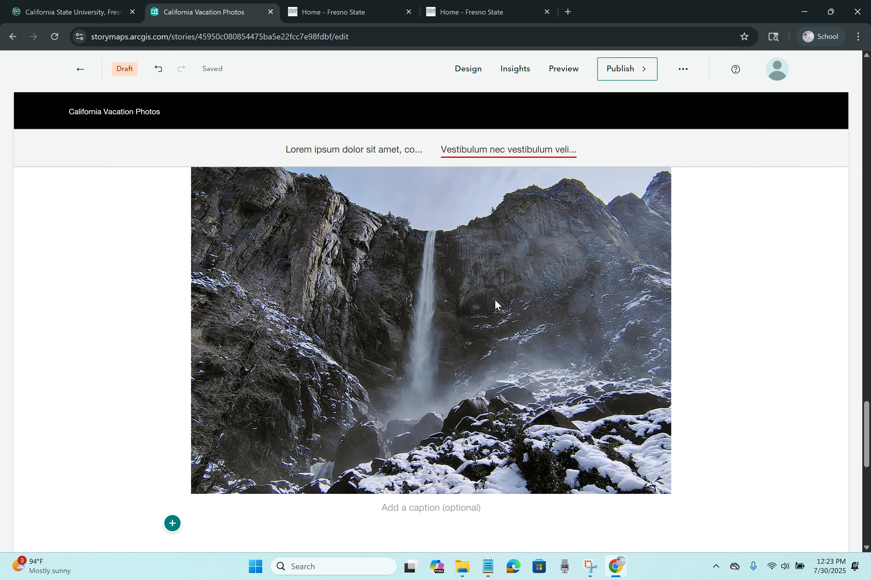
click(442, 511)
text(Wate)
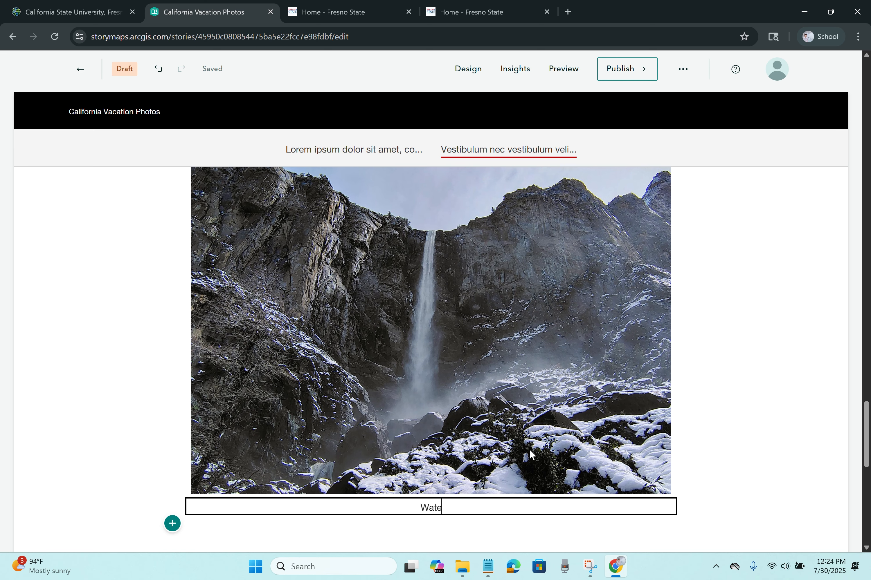
text(rfall in Yosemite)
click(107, 374)
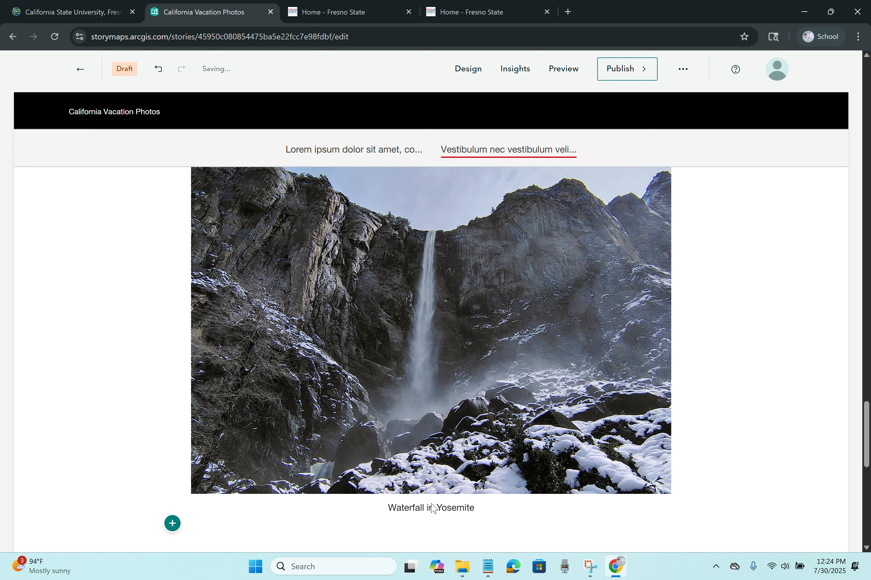
Step: Set the waterfall image layout to full width
click(424, 418)
click(440, 250)
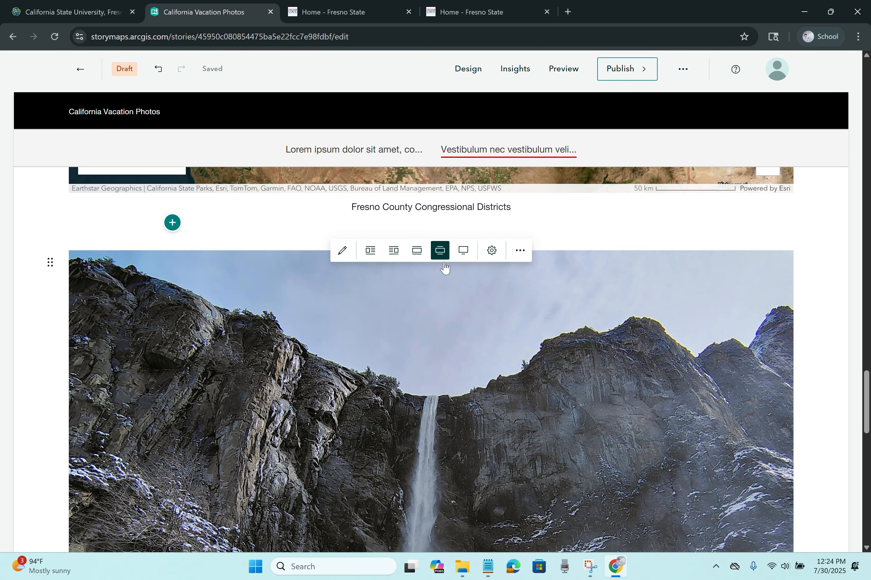
click(463, 250)
scroll(529, 338, down, 5)
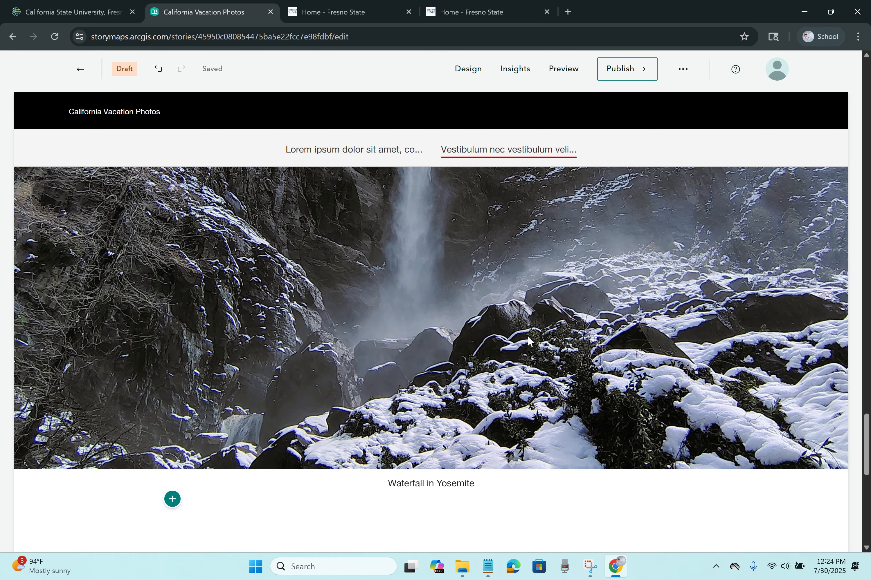
scroll(527, 336, up, 5)
scroll(527, 336, up, 3)
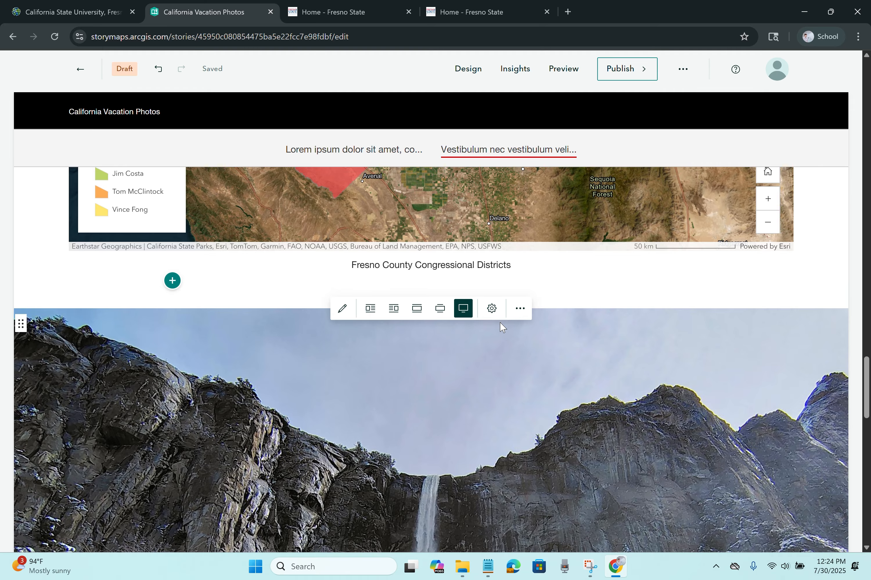
Step: Review and save the image's display and accessibility options, then open the photo editor
click(492, 309)
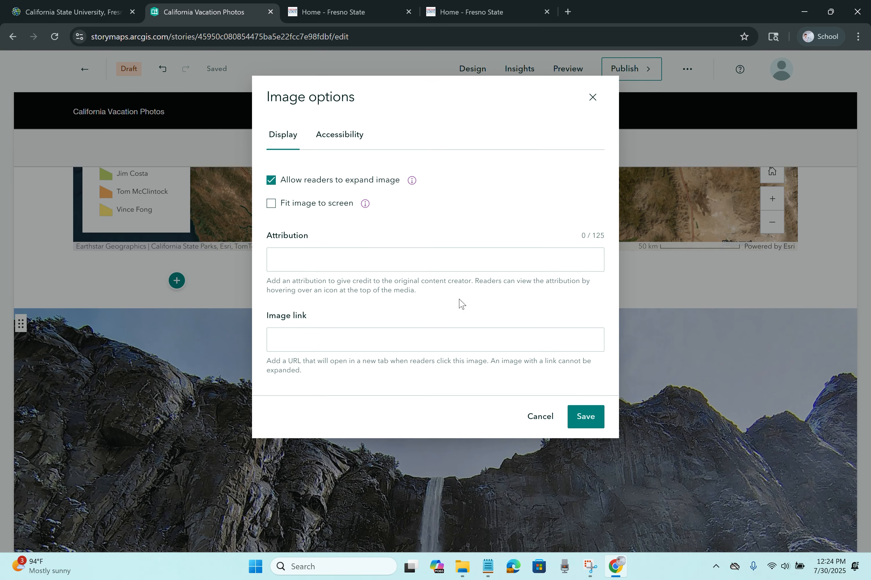
click(356, 269)
click(337, 335)
click(272, 203)
click(335, 145)
click(422, 206)
click(290, 147)
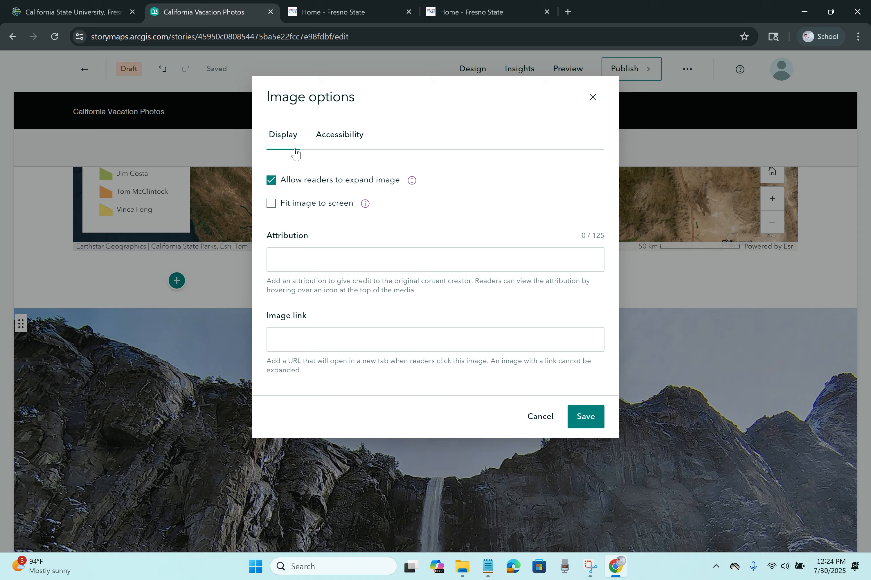
click(585, 416)
scroll(560, 402, down, 2)
click(343, 249)
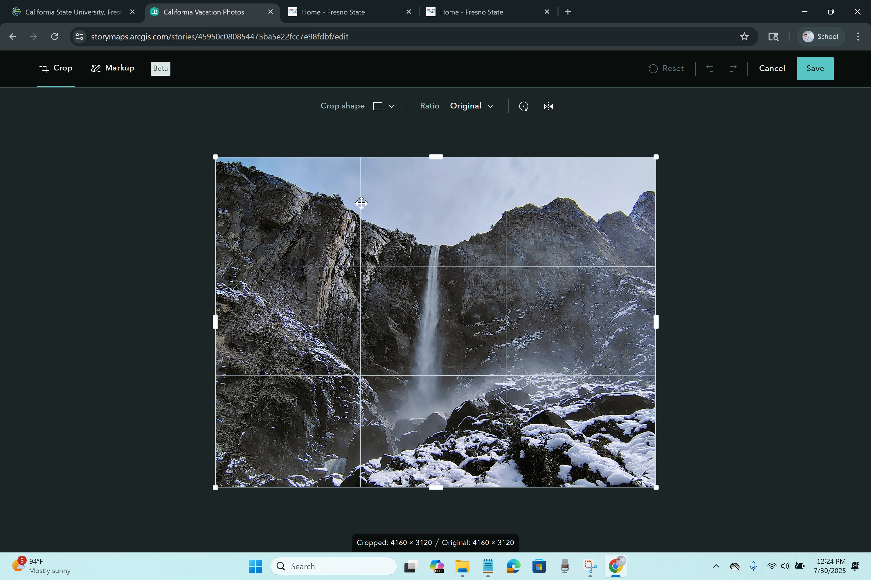
Step: Mark the waterfall photo with a red pin at its base and three numbered markers, then save
click(96, 71)
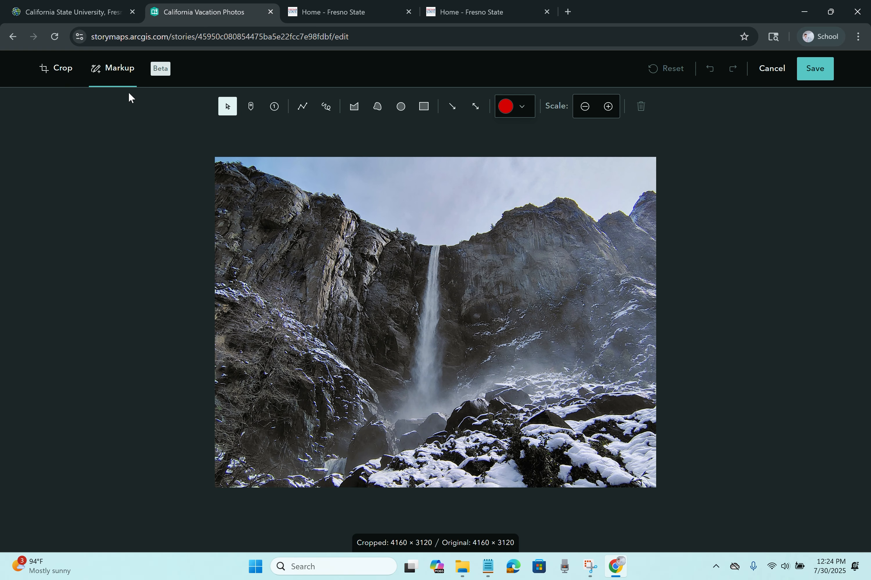
click(250, 109)
click(416, 410)
click(275, 109)
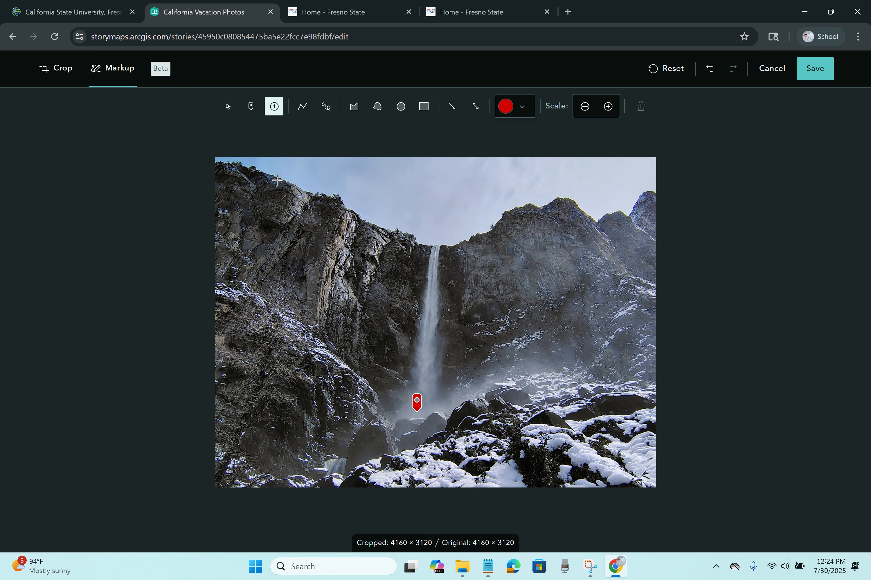
click(277, 180)
click(273, 112)
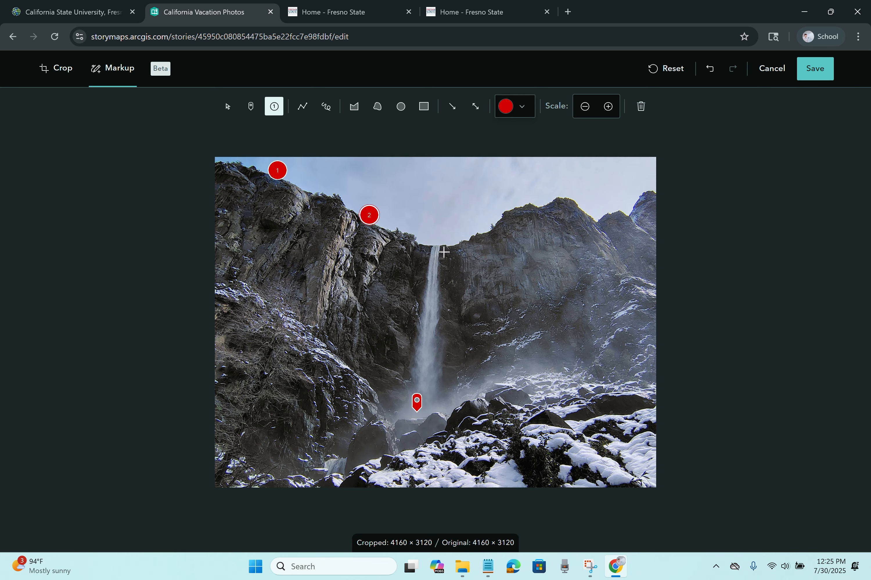
click(443, 239)
click(809, 76)
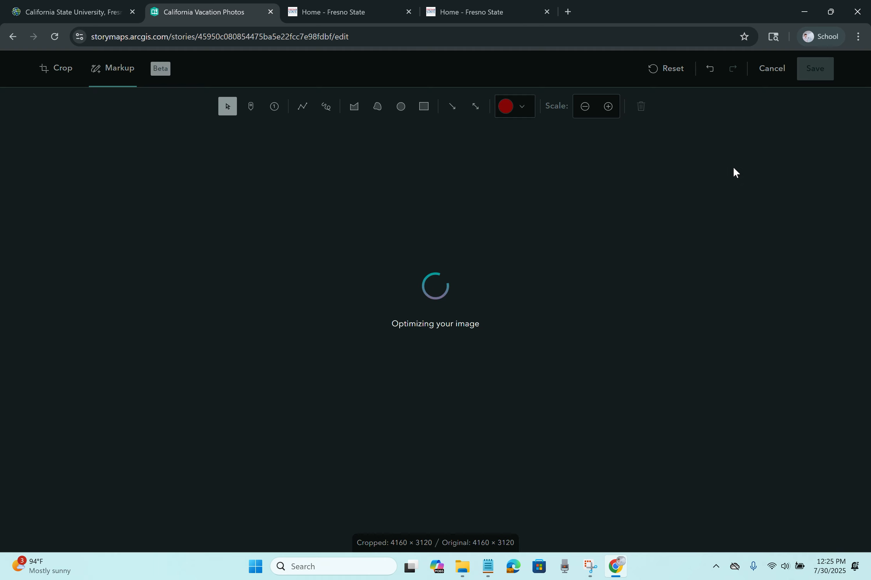
scroll(447, 404, down, 8)
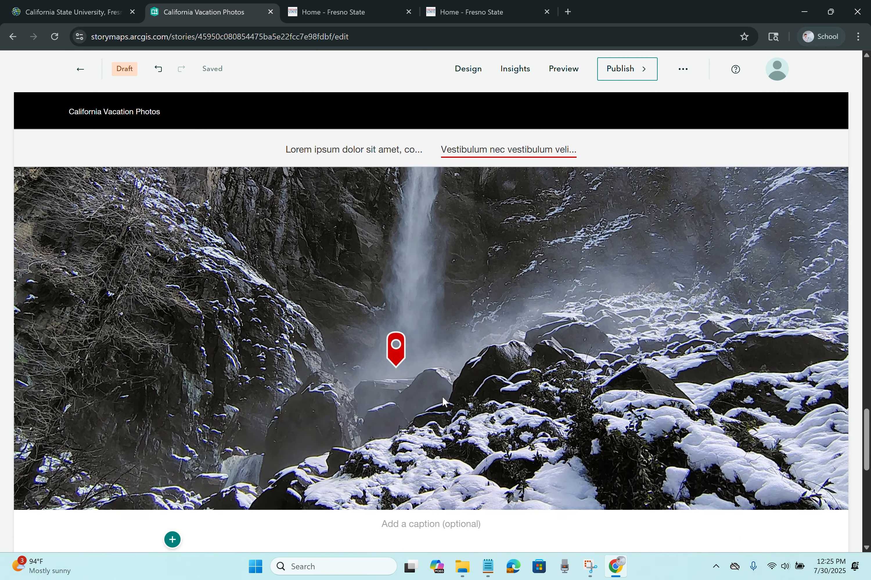
Step: Add an image gallery holding the four vacation photos uploaded from Examples For StoryMaps
click(172, 327)
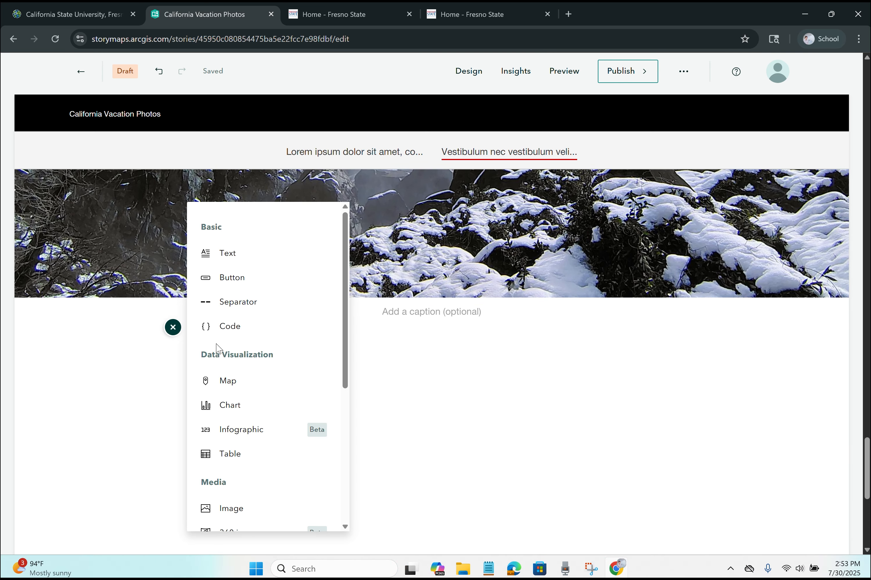
scroll(231, 378, down, 3)
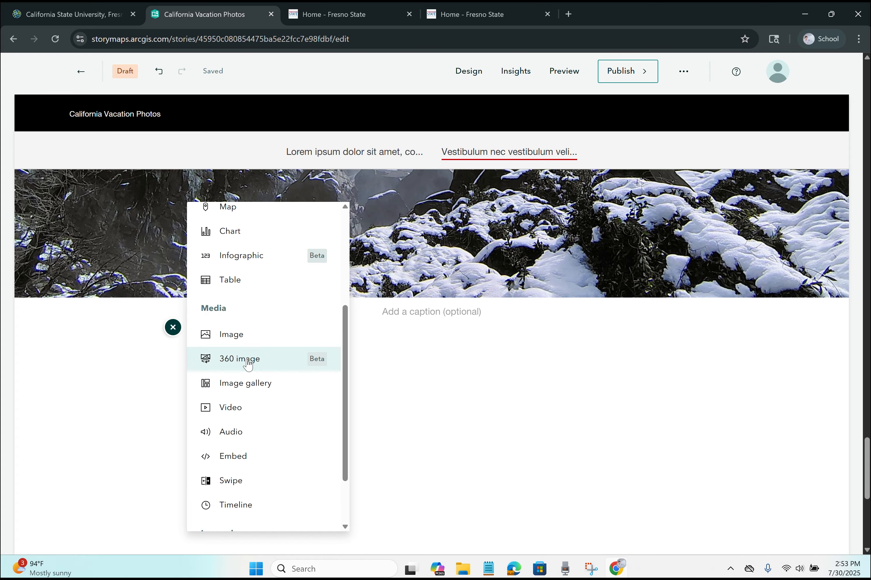
scroll(248, 361, down, 2)
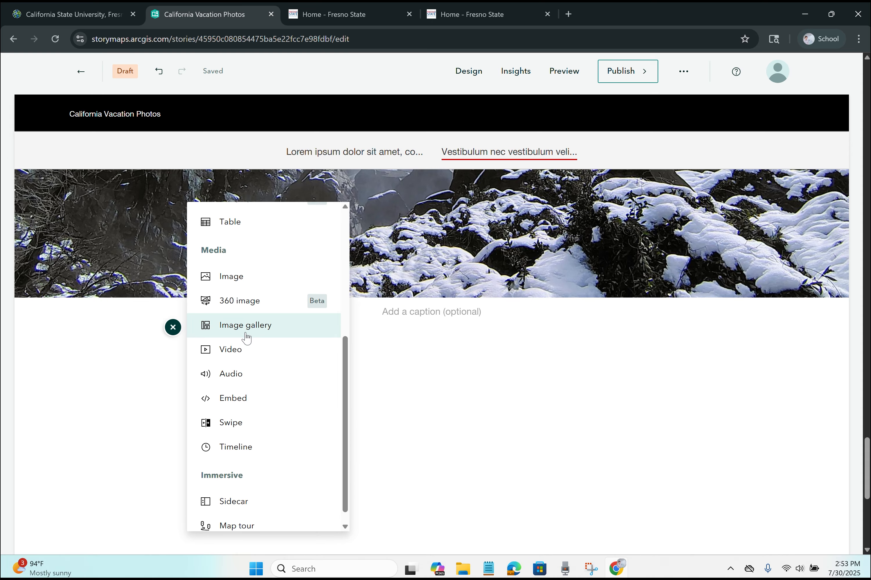
click(246, 331)
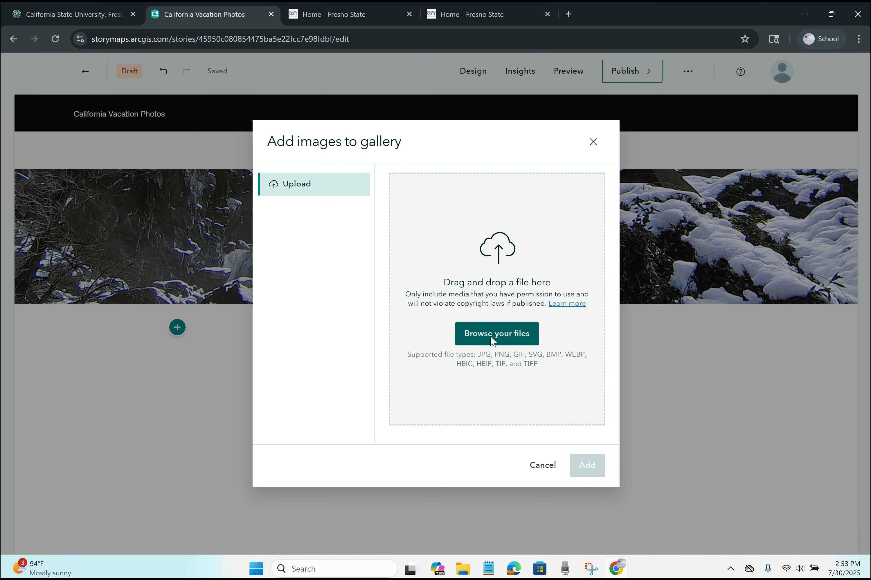
click(493, 340)
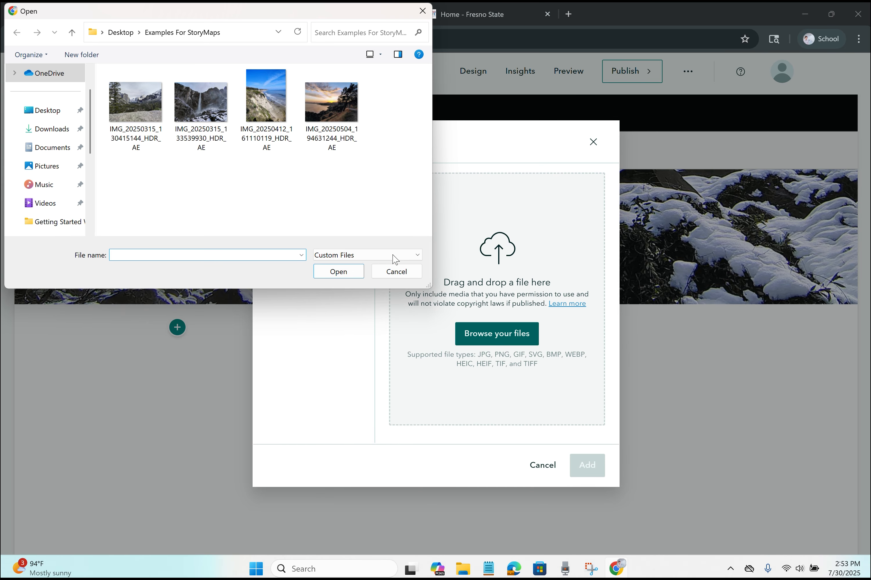
click(132, 105)
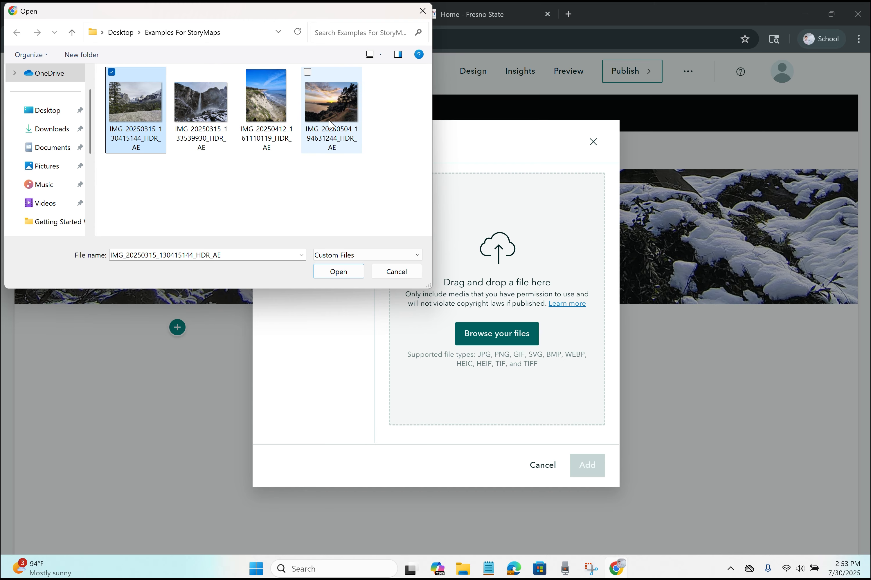
shift+click(337, 103)
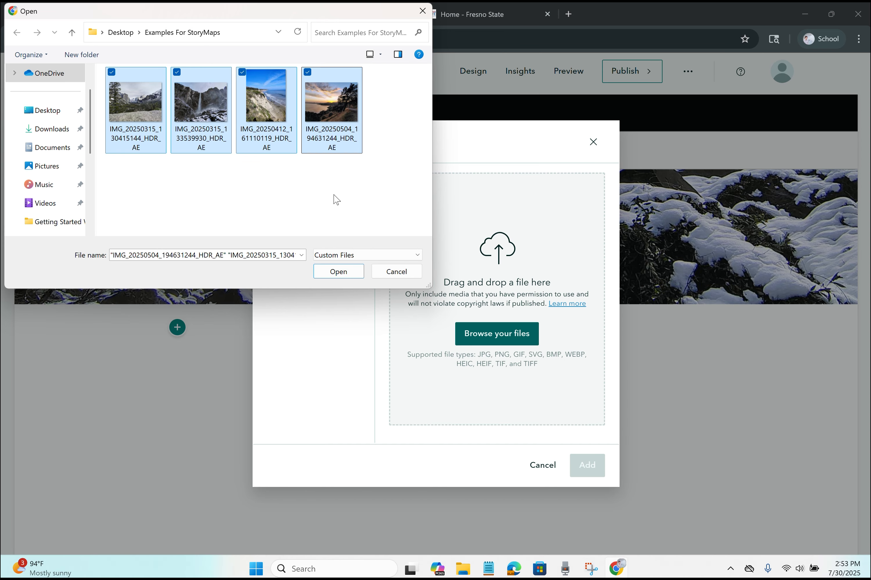
click(338, 271)
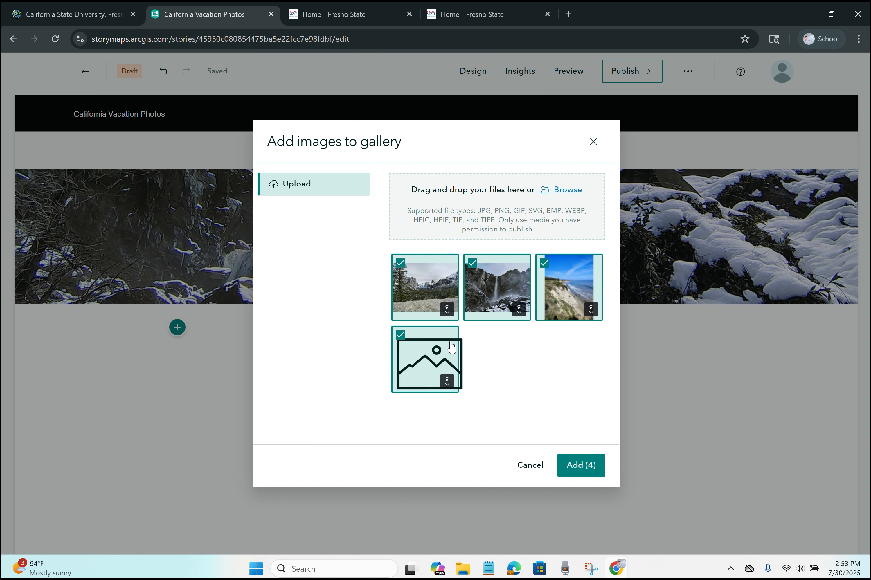
mouse_move(450, 313)
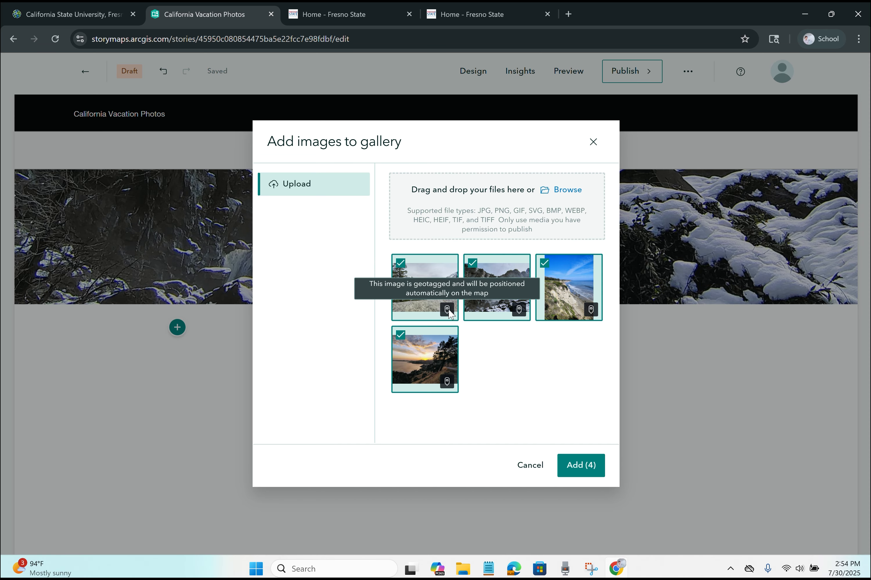
click(582, 468)
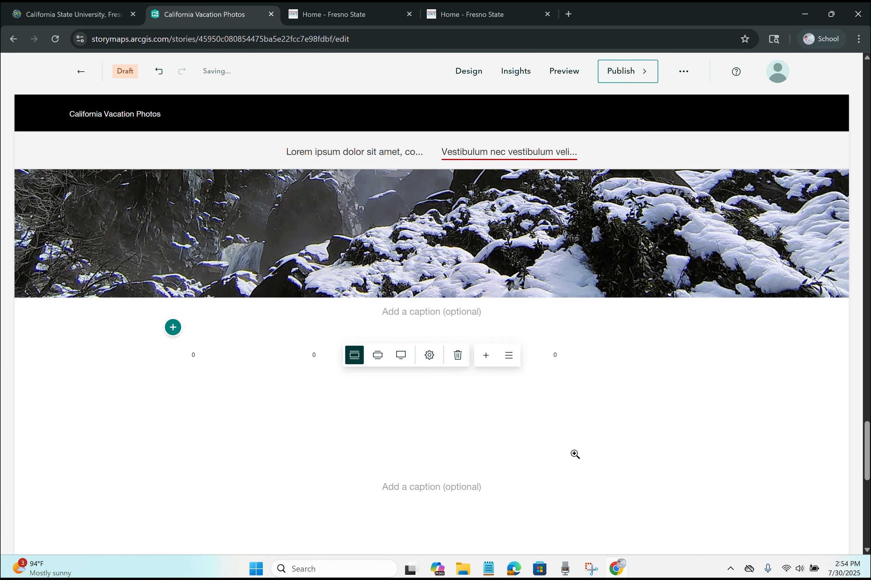
Step: Try medium and full gallery widths and apply the Jigsaw layout
scroll(539, 354, down, 3)
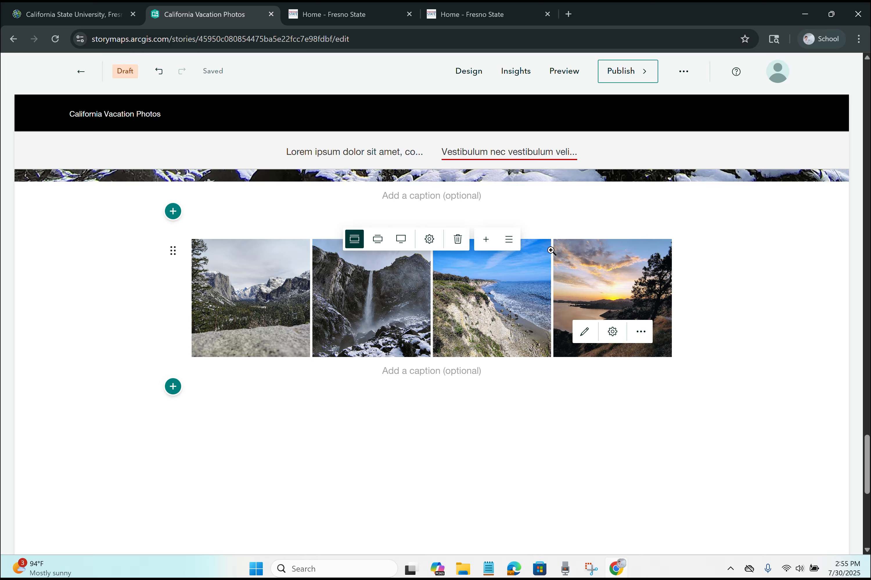
click(381, 248)
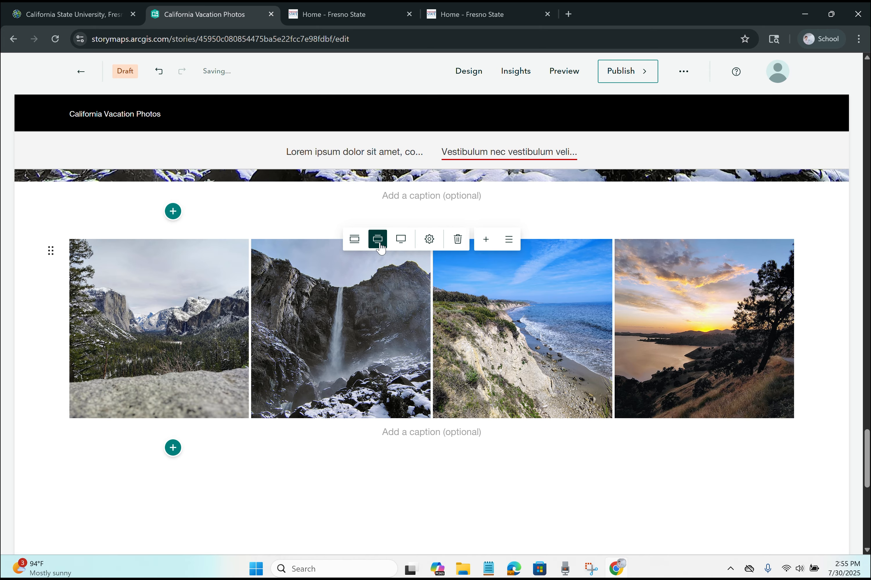
click(407, 243)
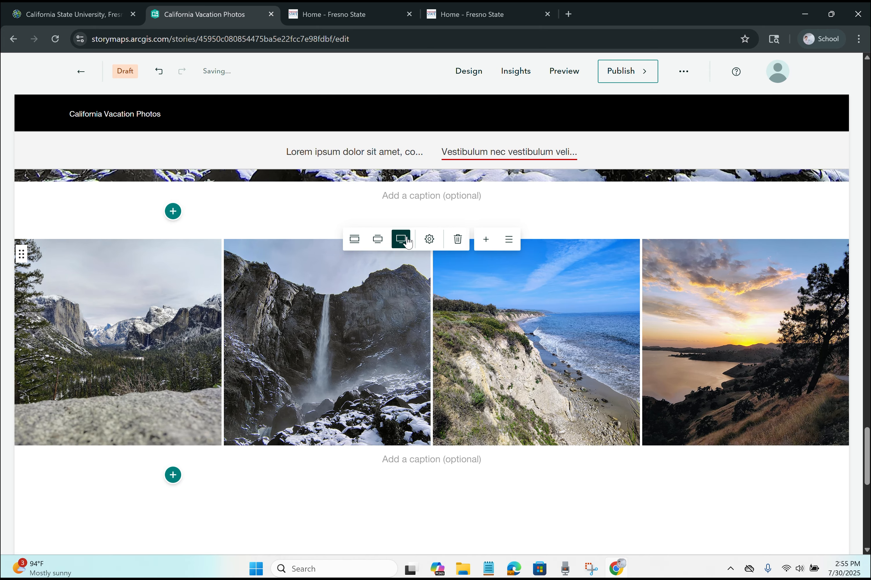
click(430, 240)
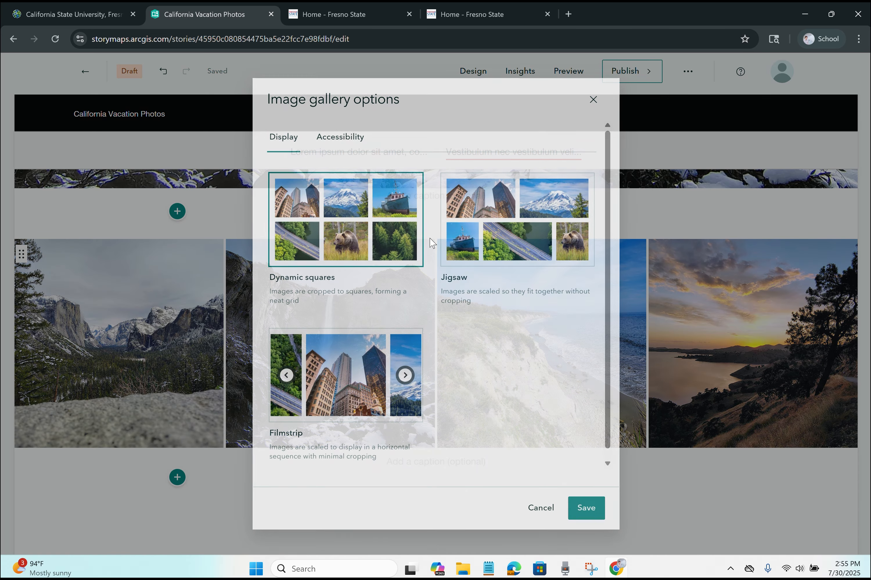
click(501, 245)
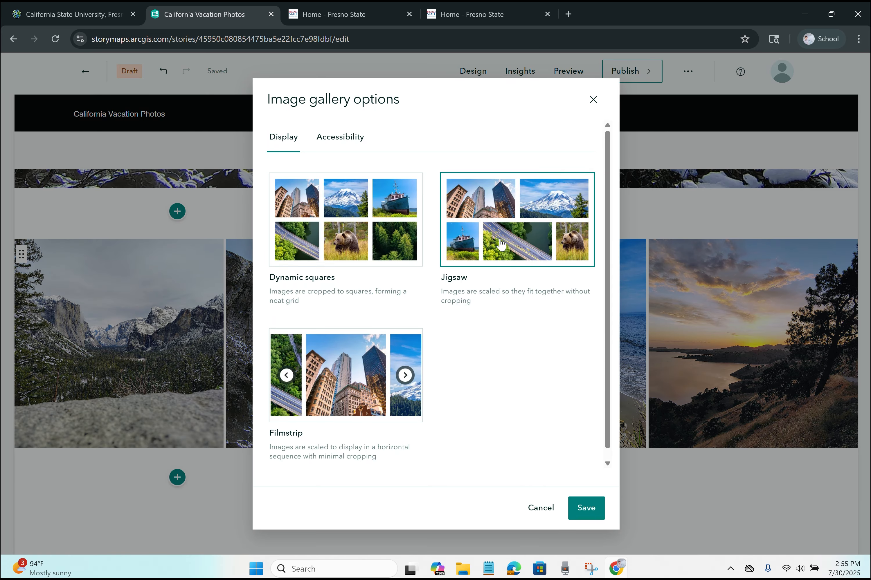
click(586, 508)
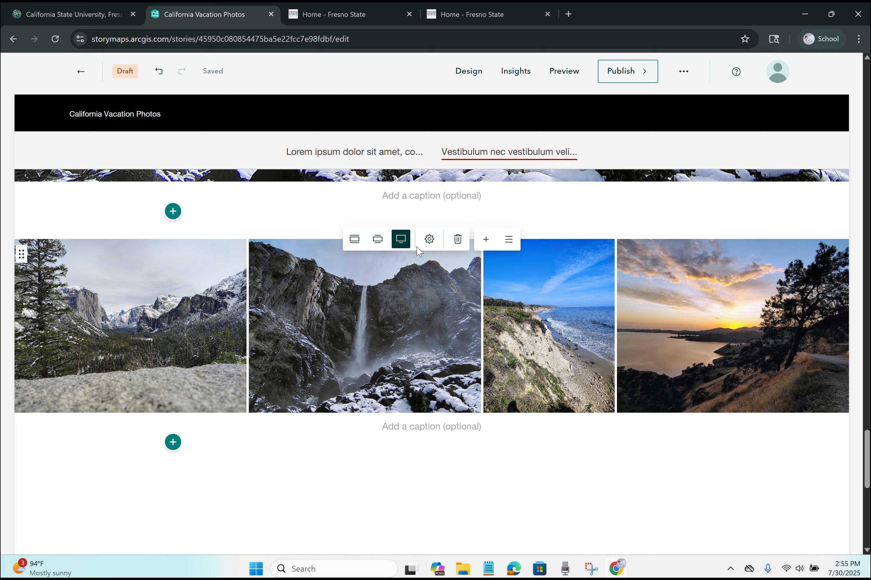
Step: Return the gallery to standard width and try the Filmstrip layout
click(377, 239)
click(354, 239)
scroll(568, 380, down, 1)
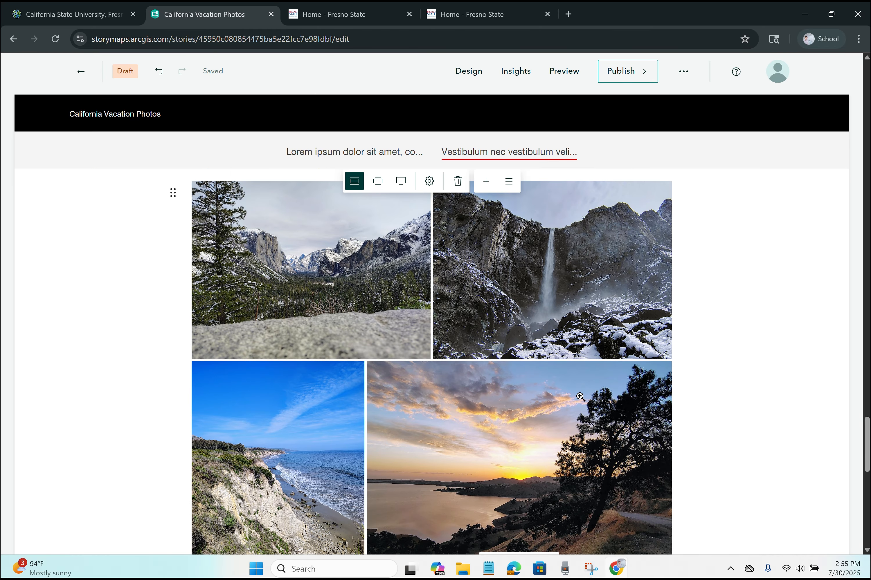
scroll(437, 210, up, 1)
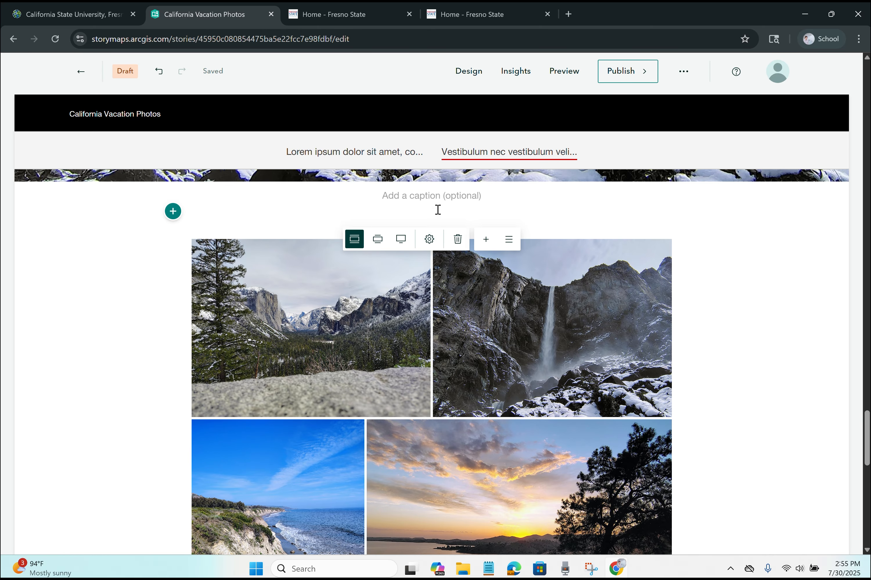
click(429, 239)
click(386, 412)
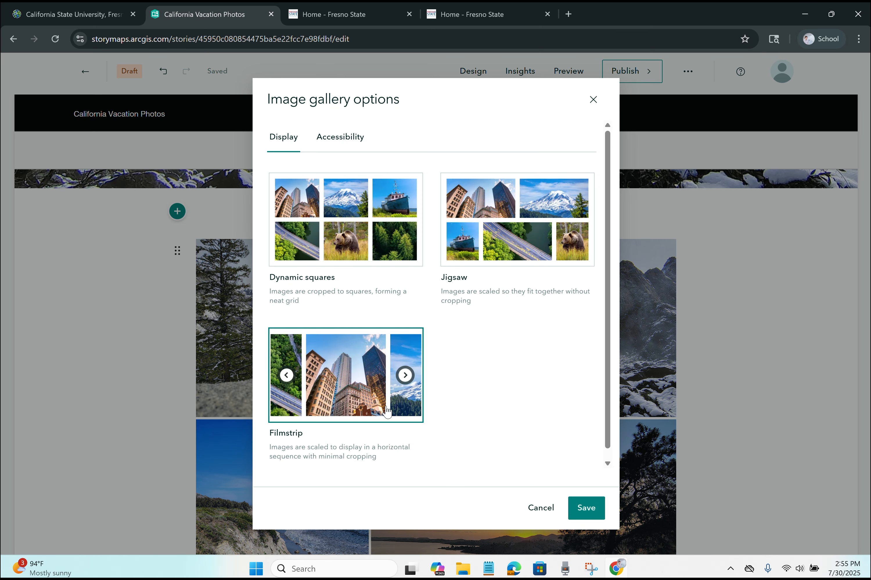
click(584, 509)
click(821, 396)
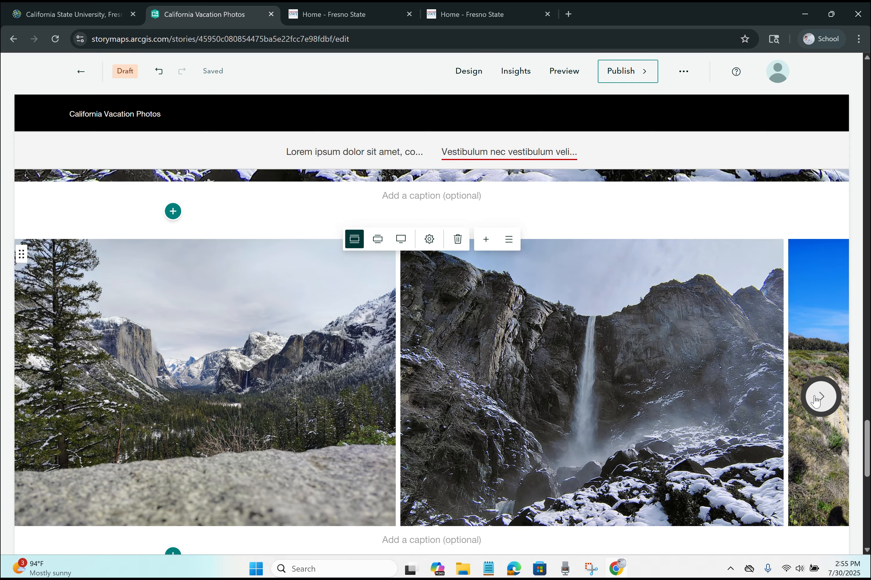
Step: Switch the gallery back to the Jigsaw layout and save
scroll(552, 305, up, 1)
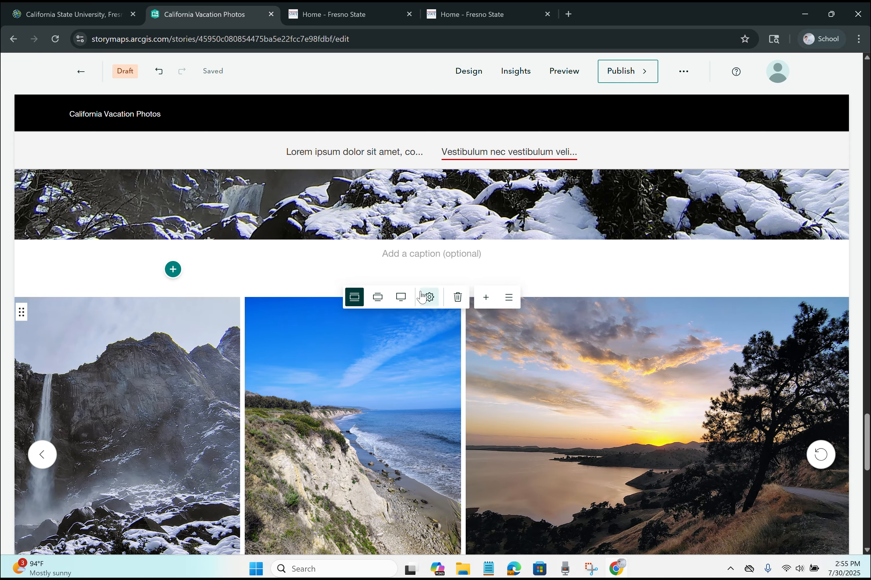
click(429, 296)
click(548, 248)
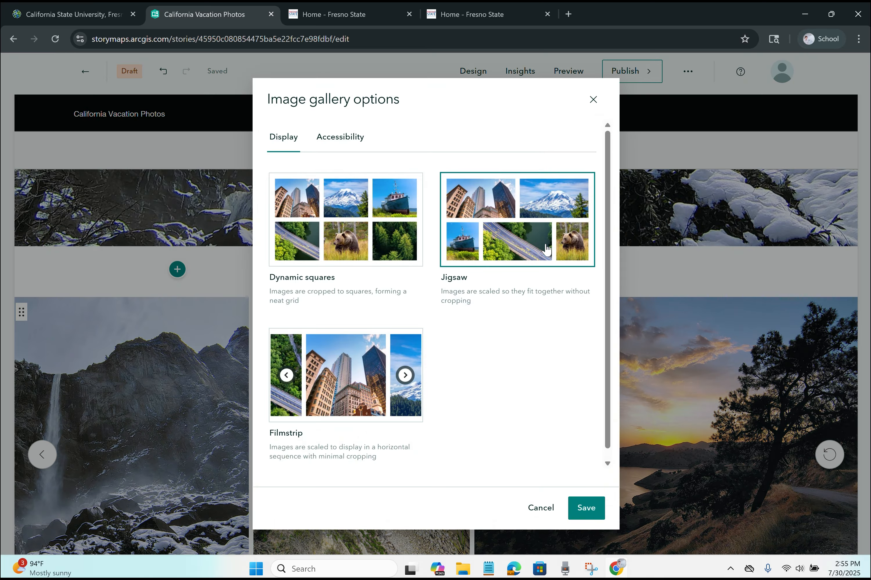
click(586, 507)
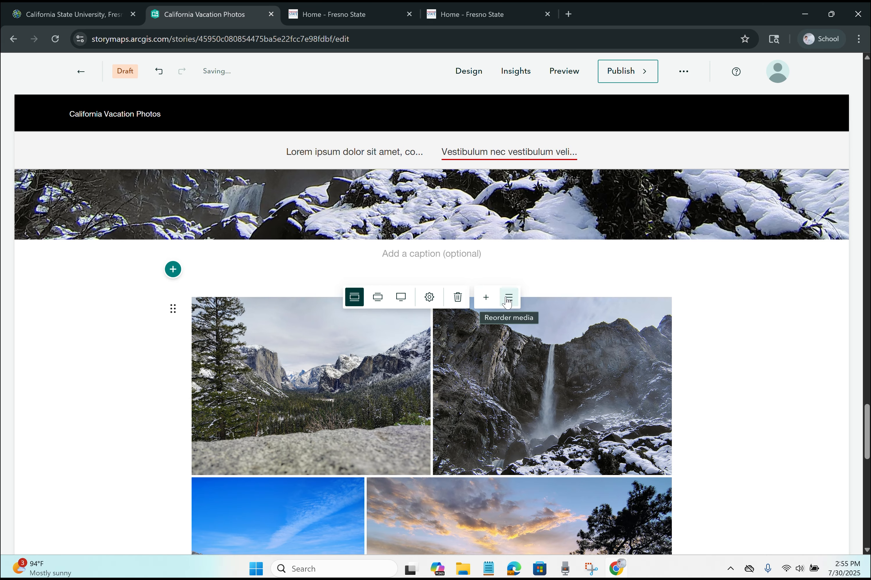
Step: Reorder the gallery so the sunset photo is first and the beach photo second
click(508, 300)
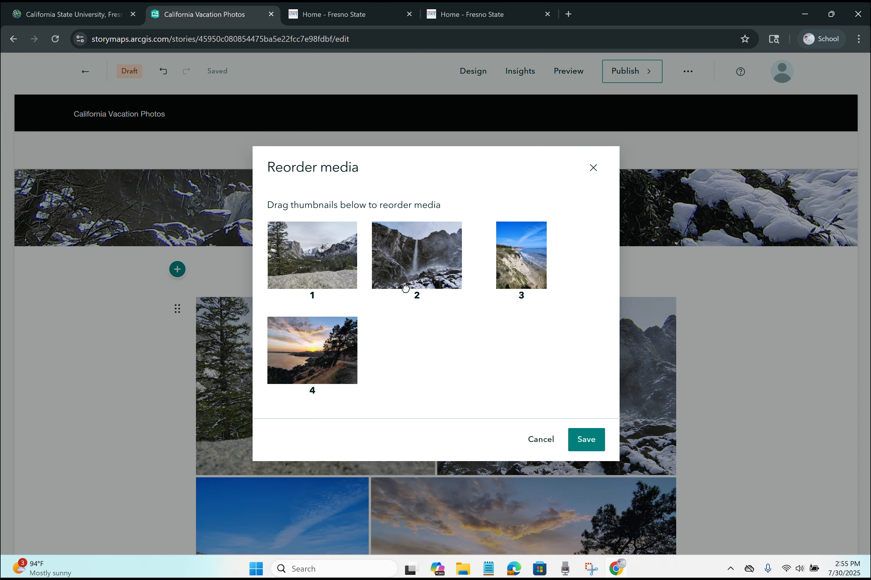
drag(319, 353, 318, 278)
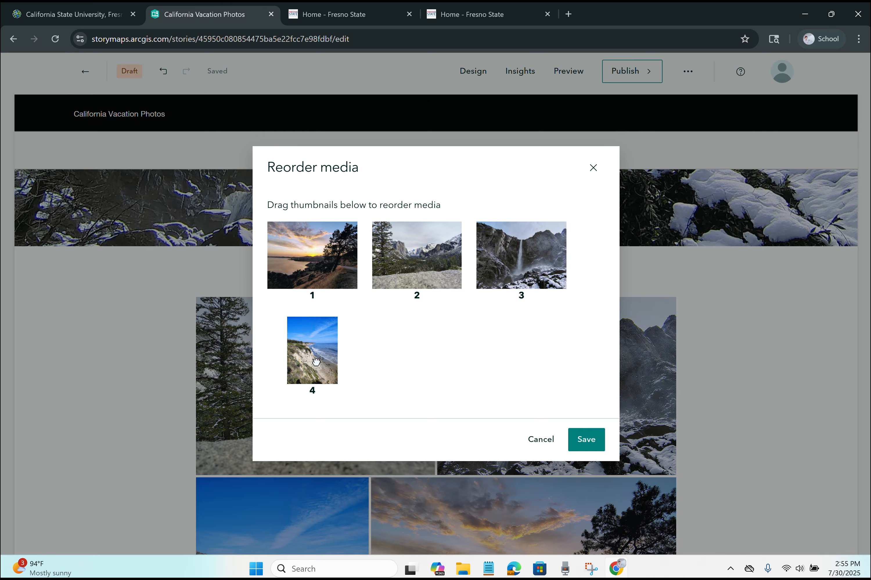
drag(340, 352, 412, 278)
click(589, 442)
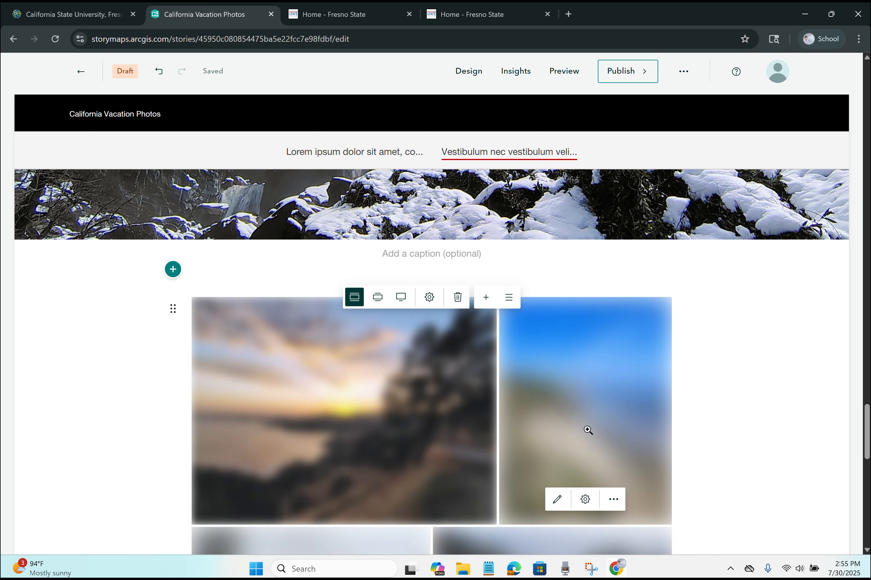
scroll(577, 402, down, 1)
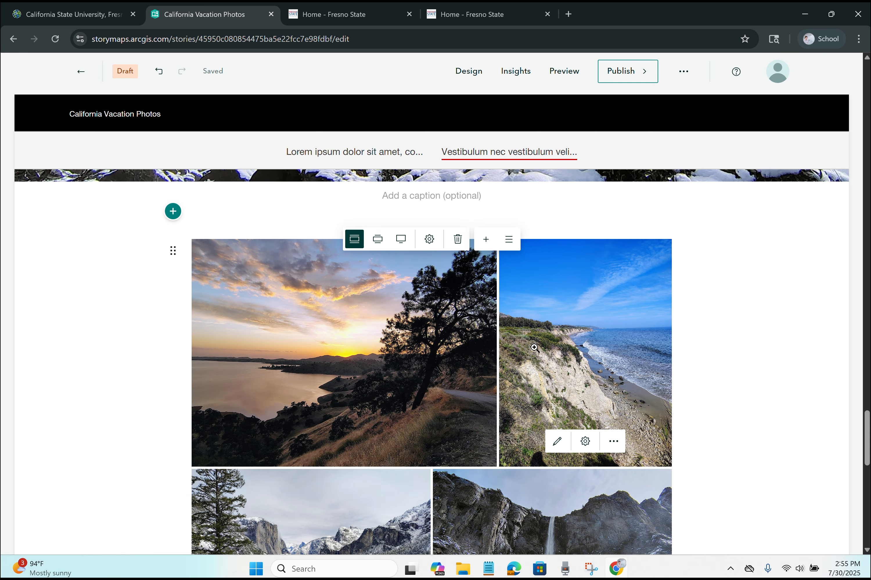
Step: Explore adding another gallery image, cancel, and scroll to the gallery's bottom
click(488, 240)
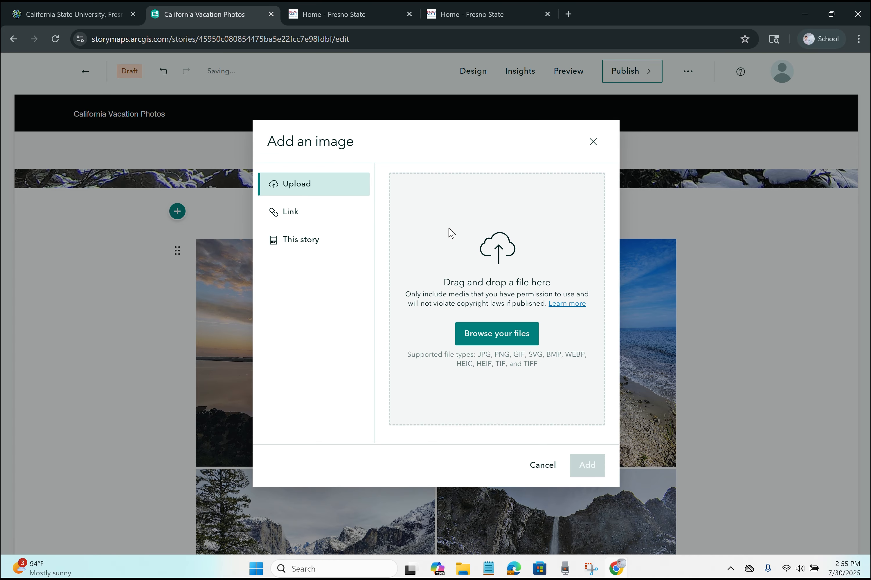
click(318, 236)
click(308, 209)
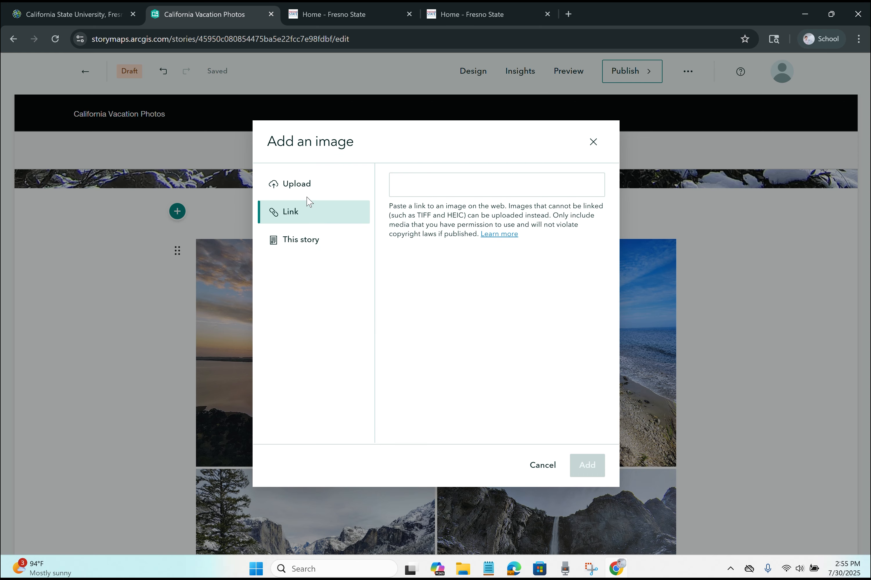
click(309, 192)
click(542, 473)
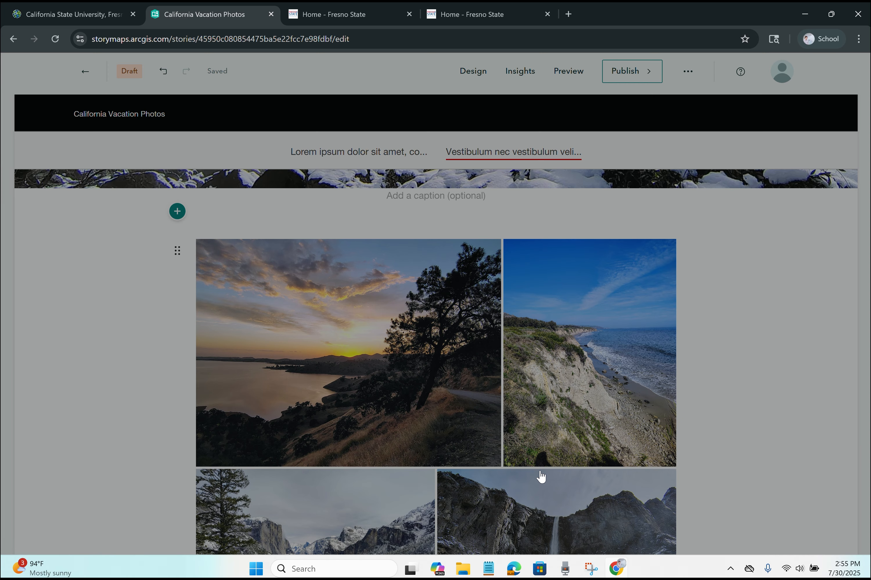
scroll(327, 373, down, 3)
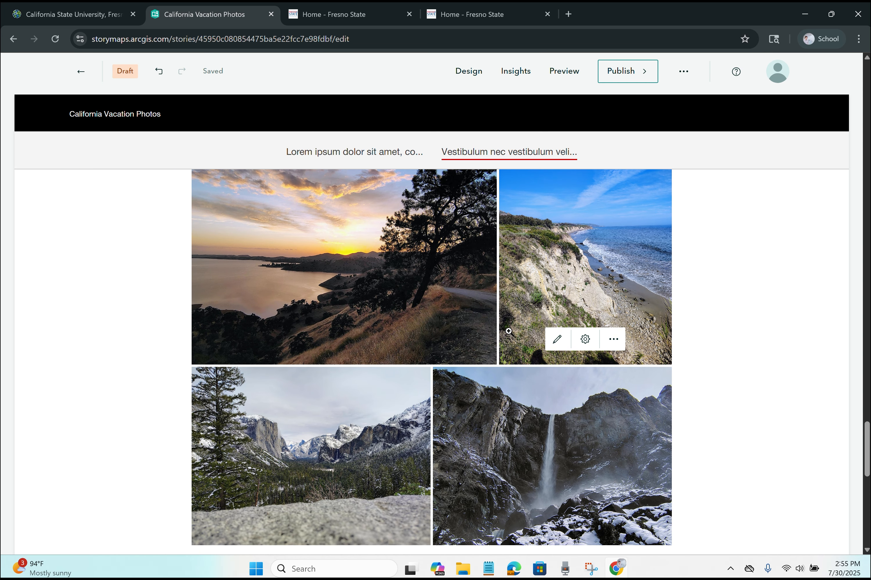
scroll(523, 285, down, 3)
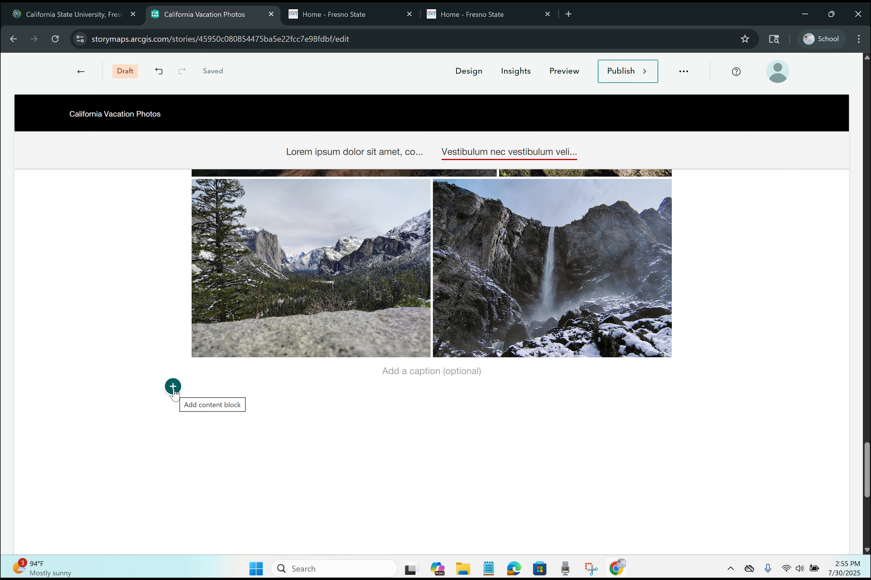
Step: Add a video block below the gallery in link mode with the URL field focused
click(173, 387)
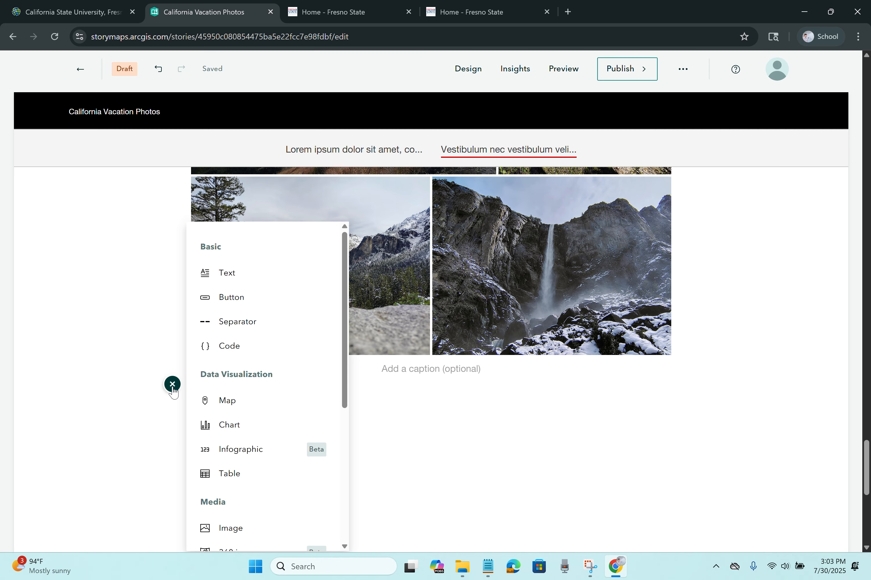
scroll(243, 401, down, 6)
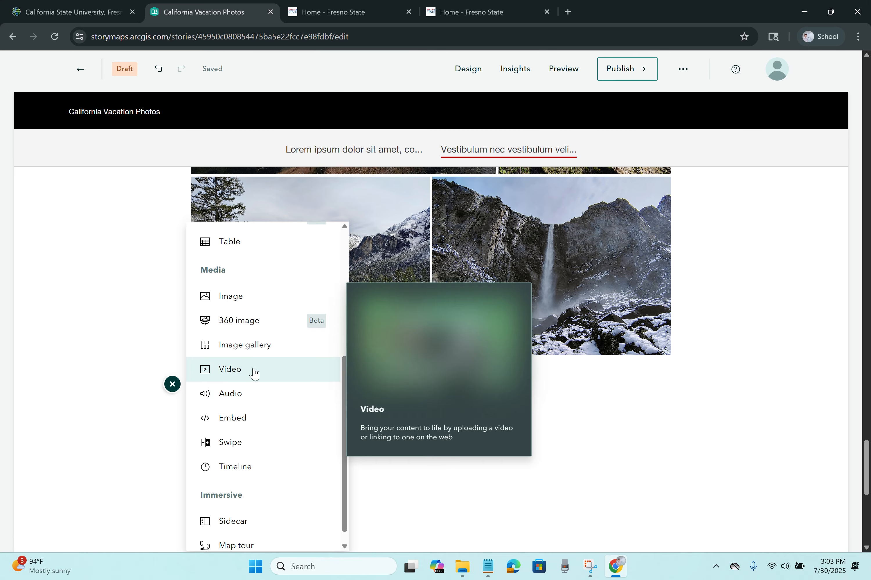
click(254, 371)
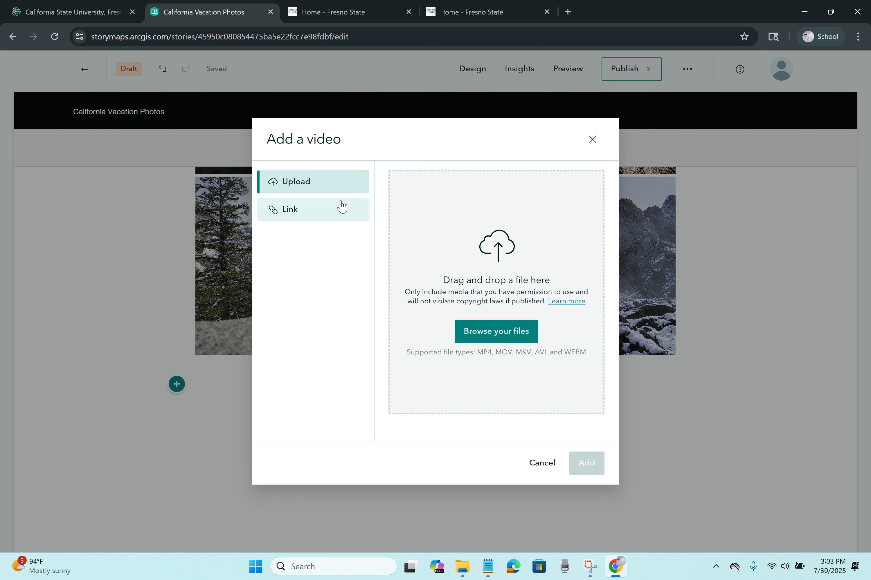
click(296, 220)
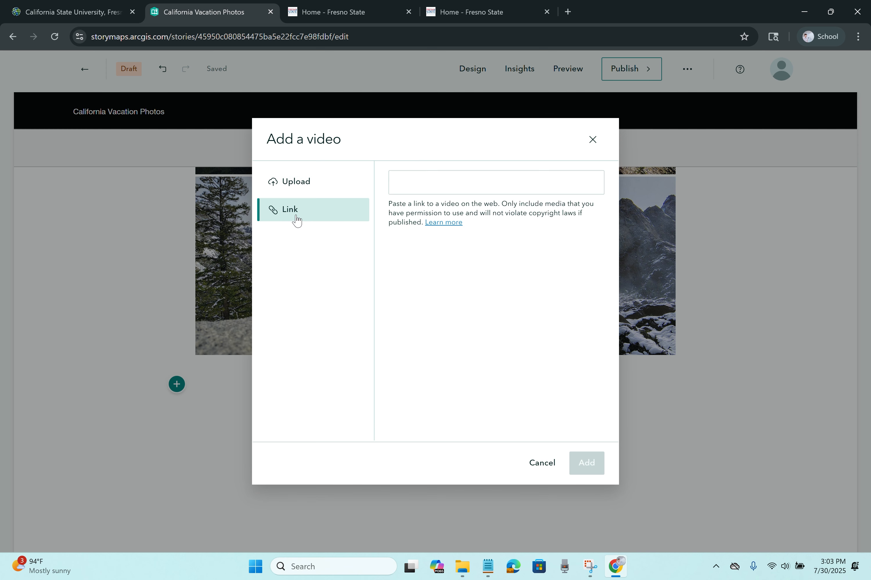
click(472, 181)
click(487, 567)
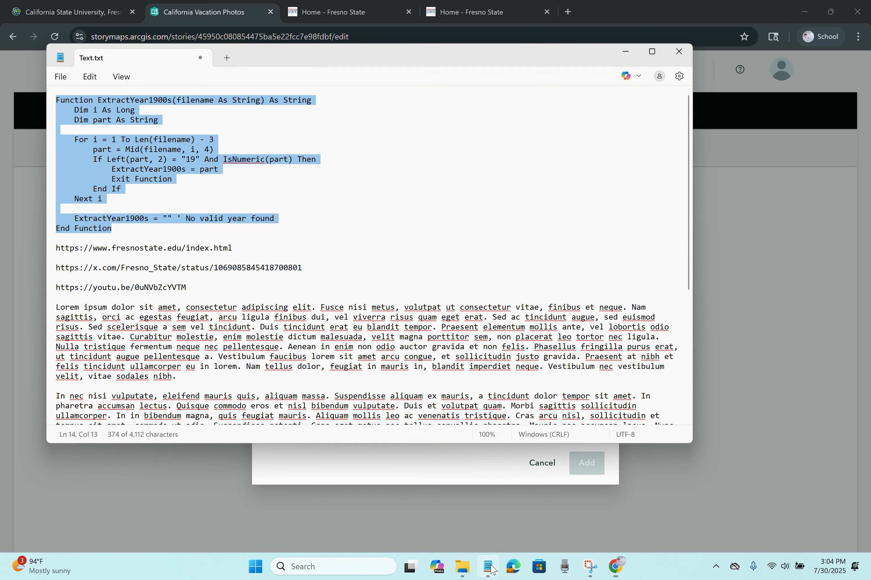
click(276, 253)
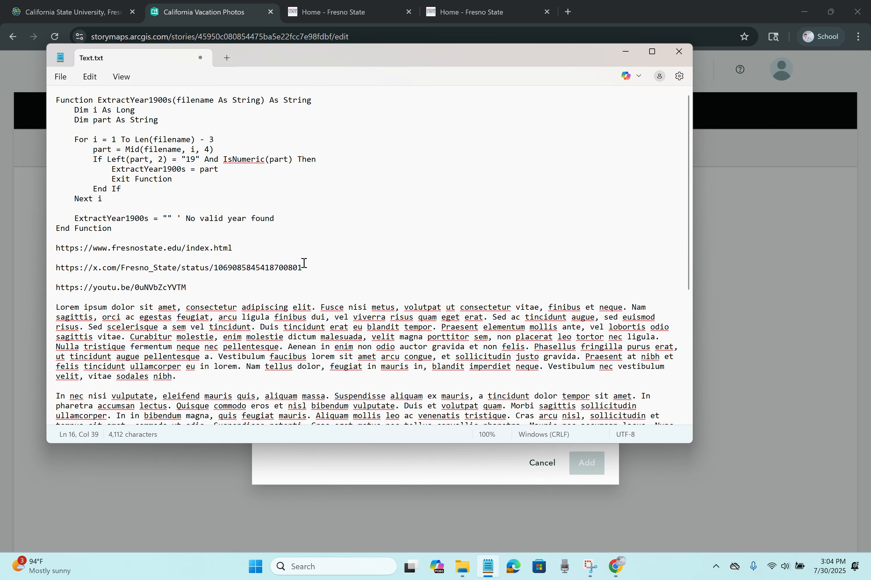
drag(211, 284, 64, 288)
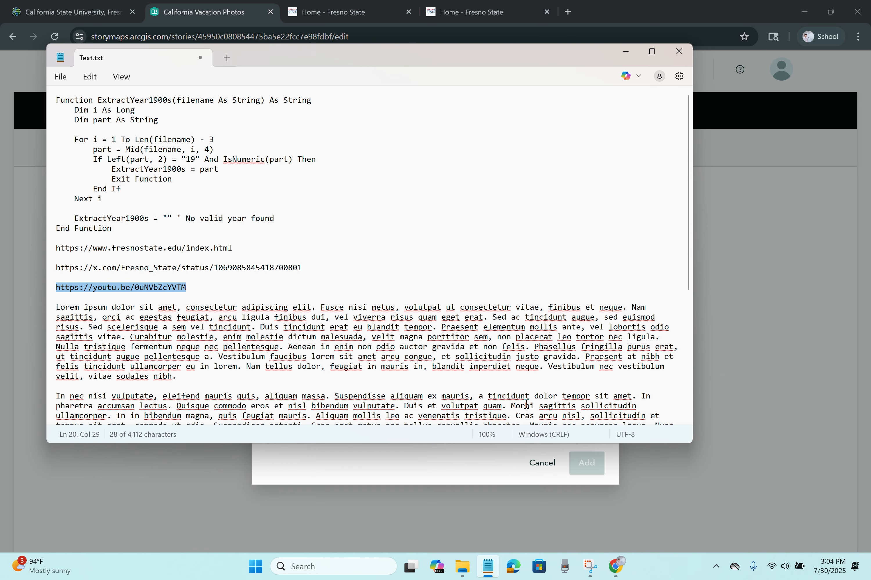
click(473, 462)
click(440, 182)
Step: Paste the YouTube link and add the video block below the gallery
text(https://youtu.be/0uNVbZcYVTM)
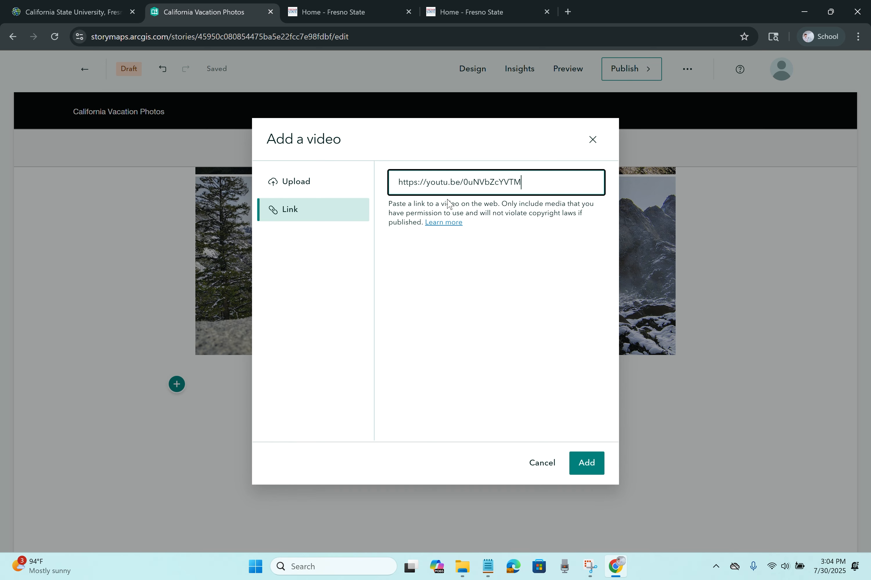
click(585, 463)
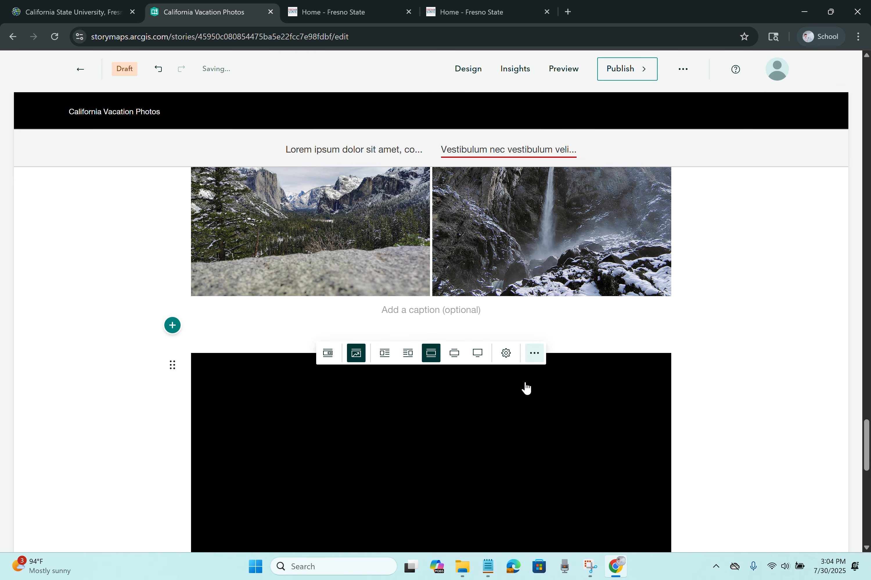
scroll(536, 369, down, 1)
scroll(562, 314, up, 1)
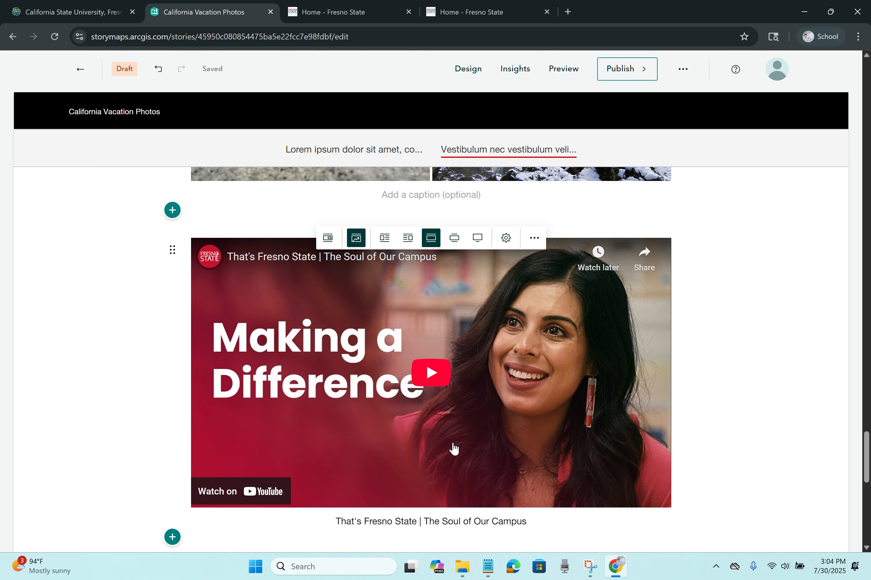
click(344, 525)
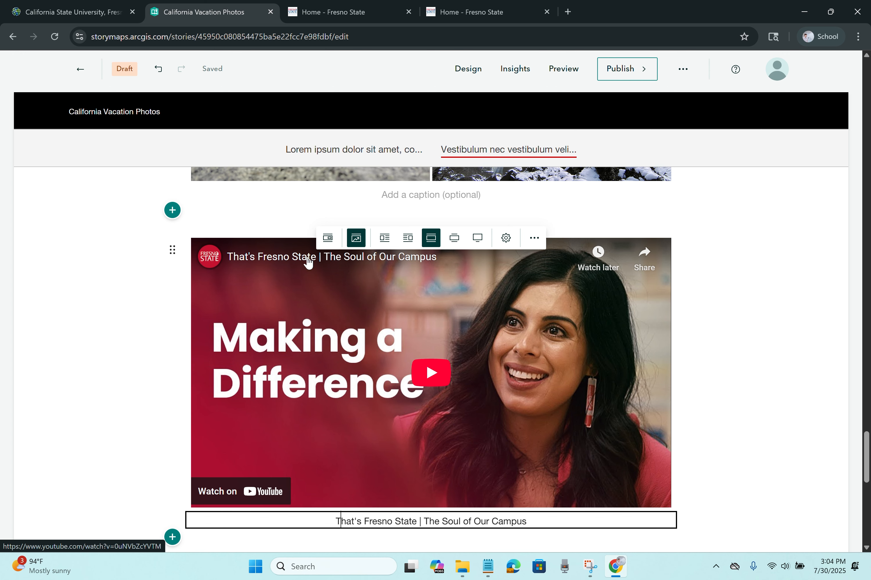
Step: Try card, float and standard layouts, finishing with the video at full width
click(328, 236)
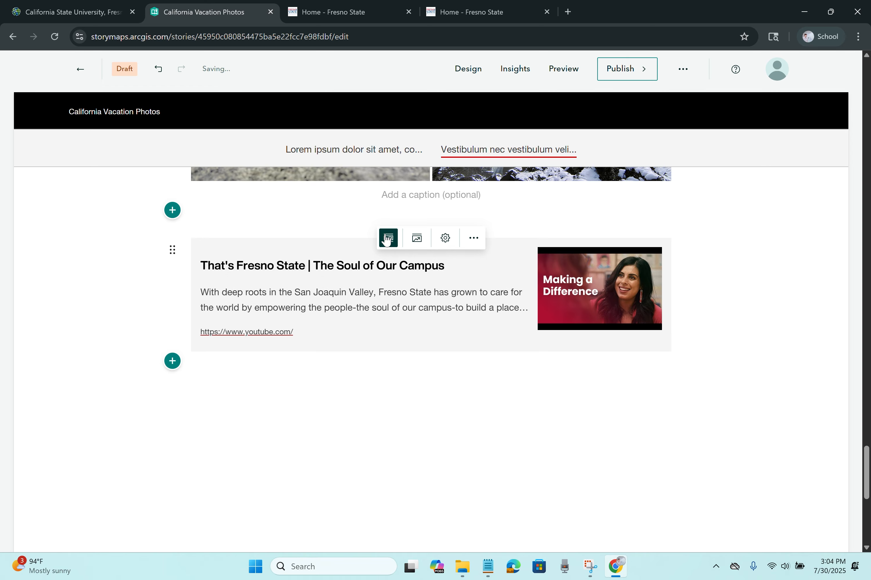
click(417, 238)
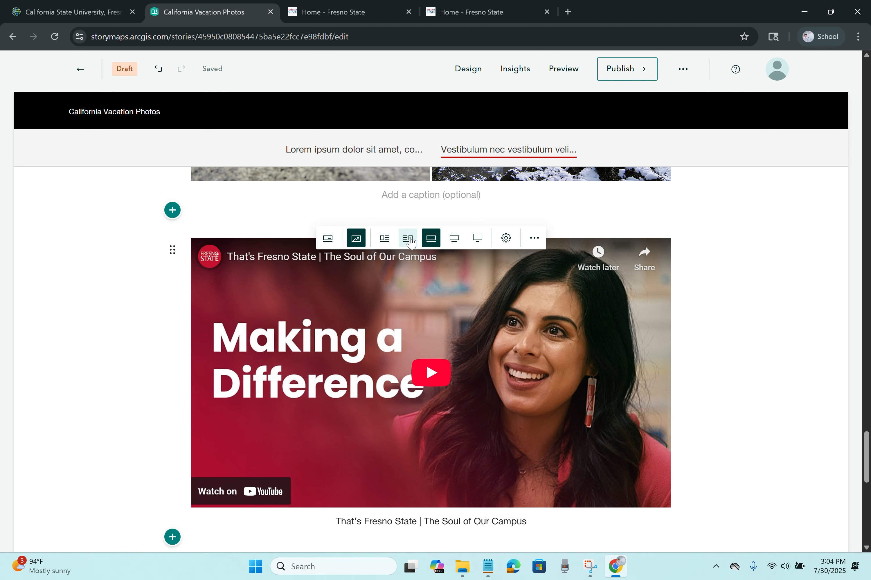
click(409, 242)
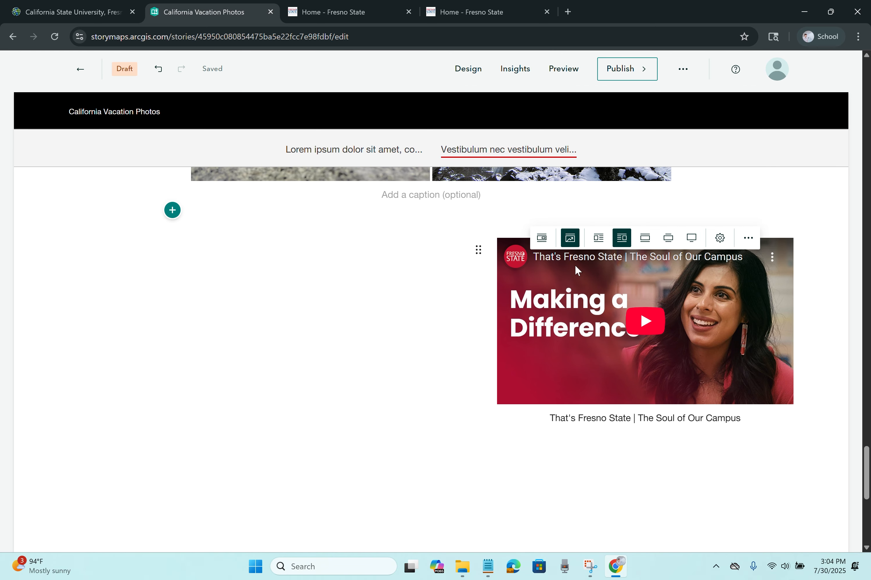
click(645, 239)
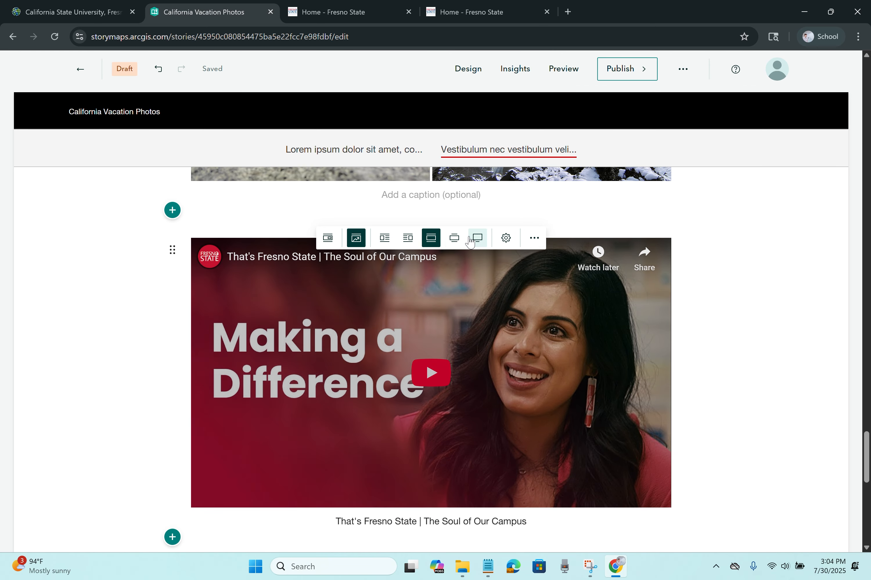
click(460, 241)
click(478, 239)
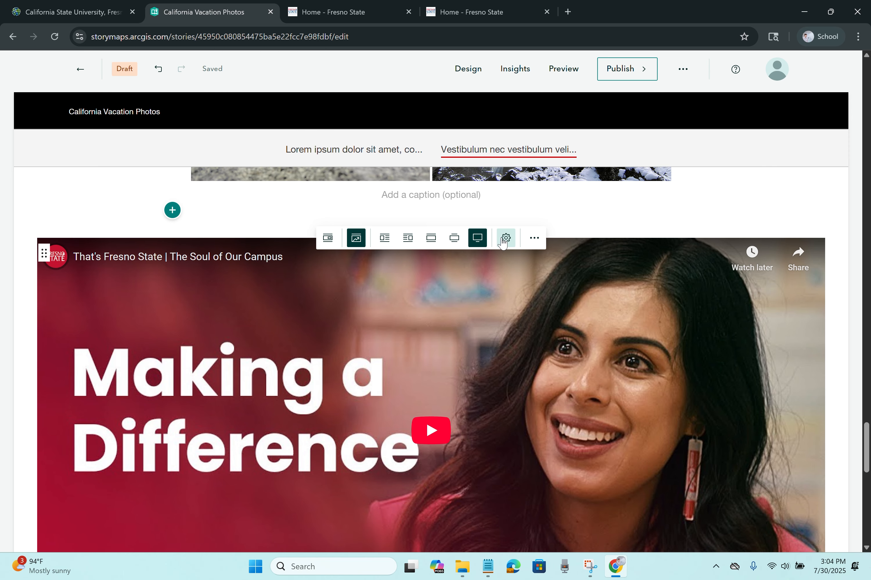
Step: Save the video's embed settings and check the block's extra options
click(504, 237)
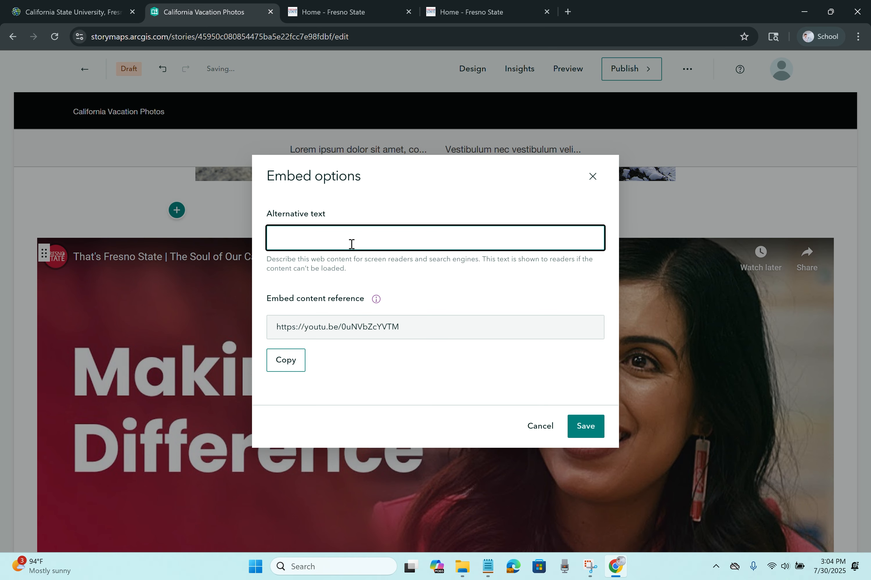
click(576, 431)
click(534, 238)
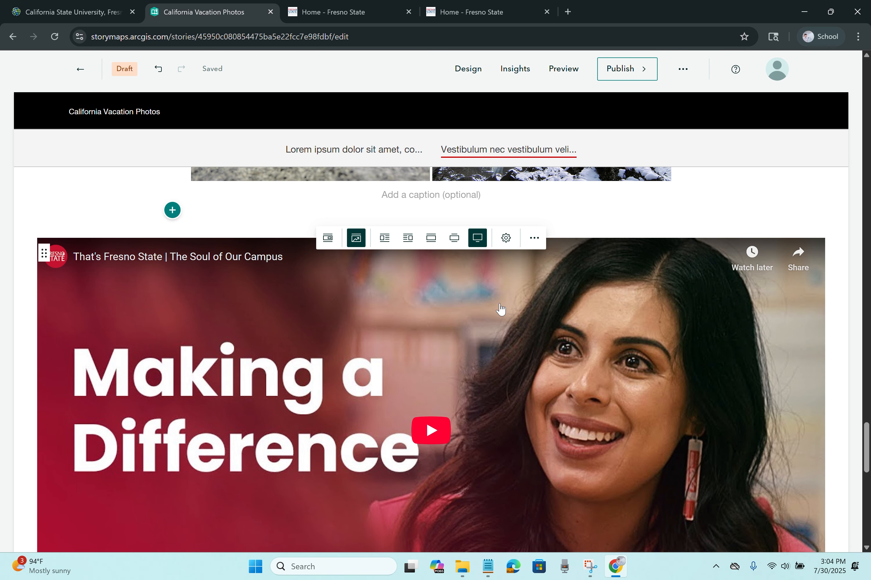
scroll(475, 317, down, 2)
scroll(476, 318, down, 4)
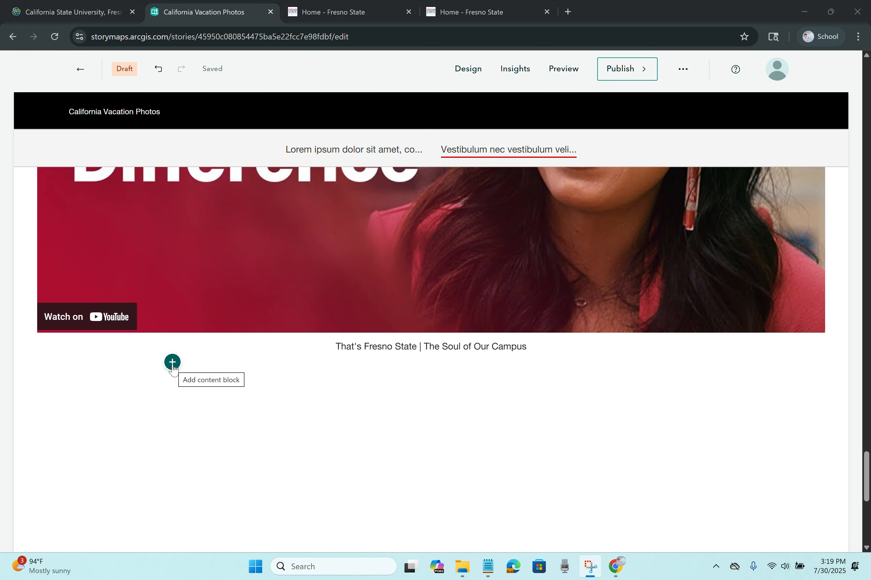
Step: Add an audio block below the video and pick the Recording file from Examples For StoryMaps
click(173, 363)
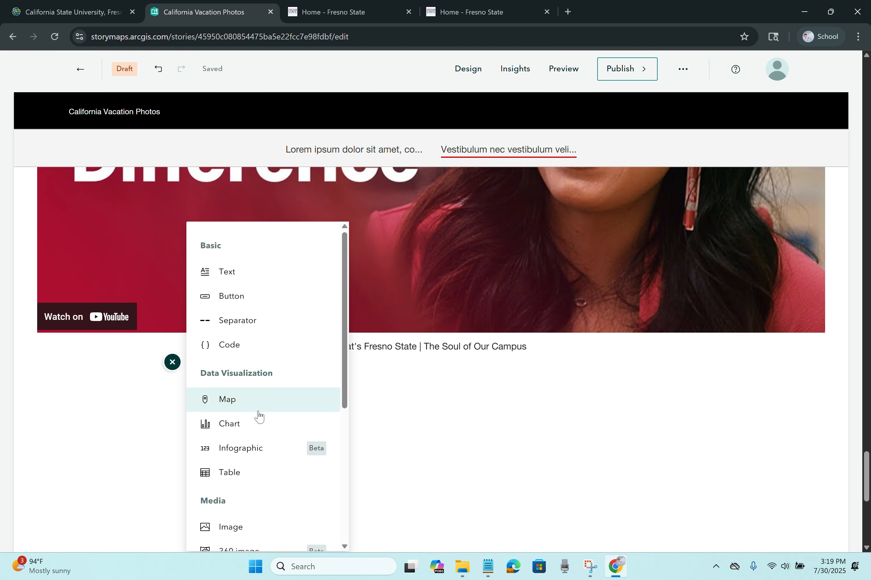
scroll(258, 419, down, 5)
click(250, 458)
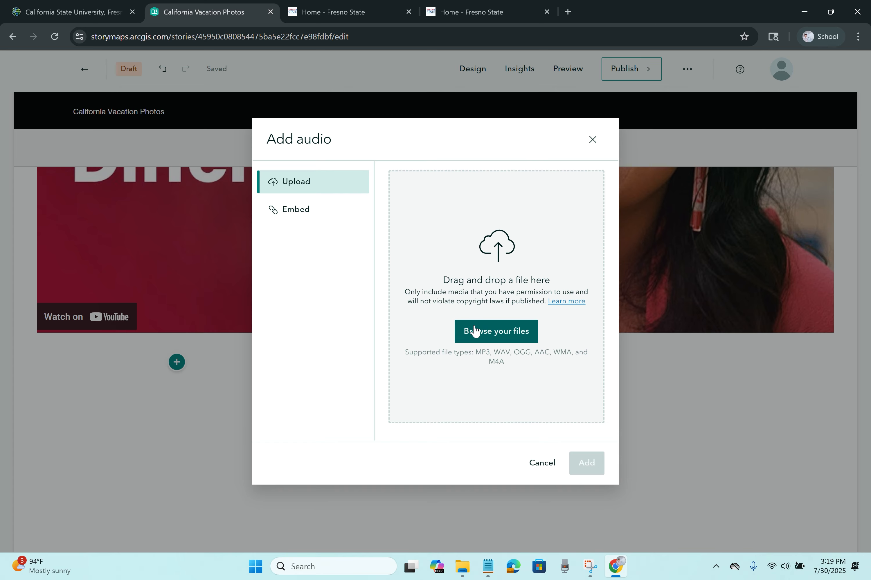
click(299, 217)
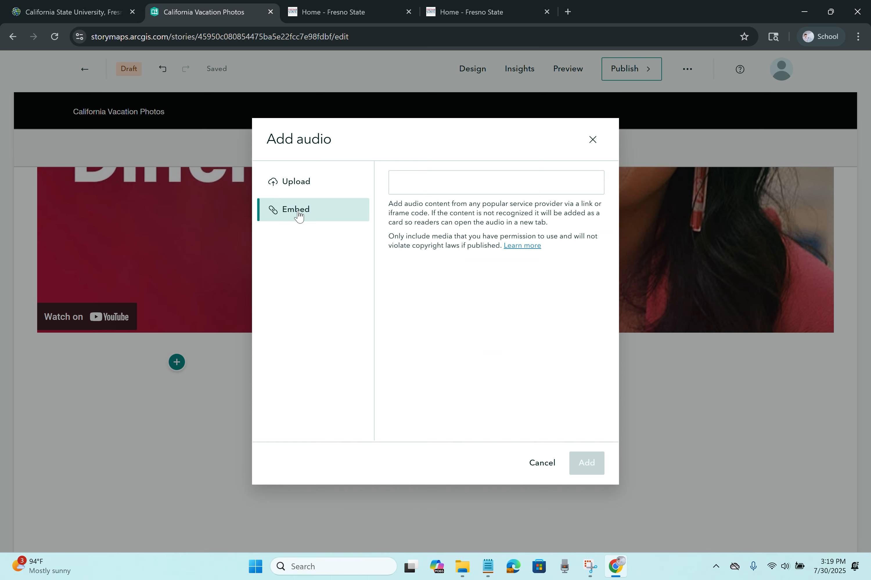
click(475, 182)
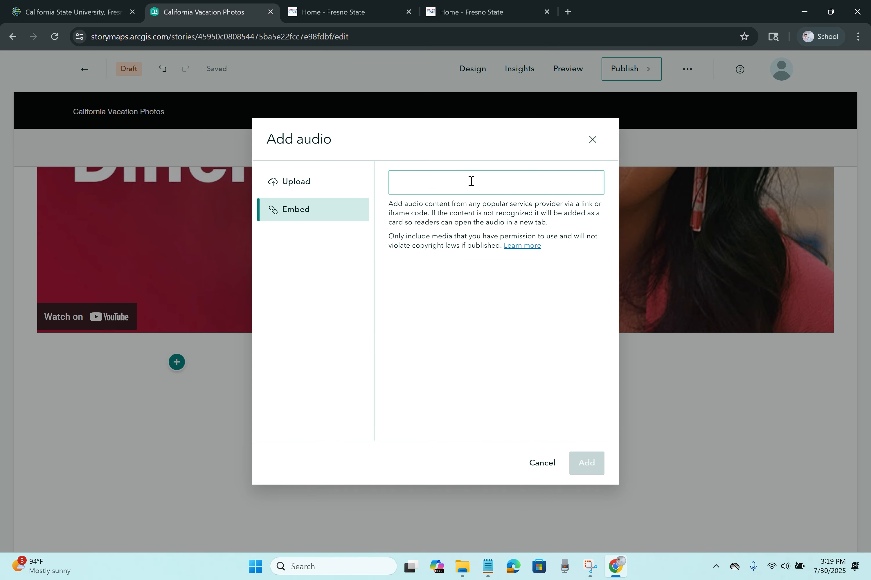
click(319, 187)
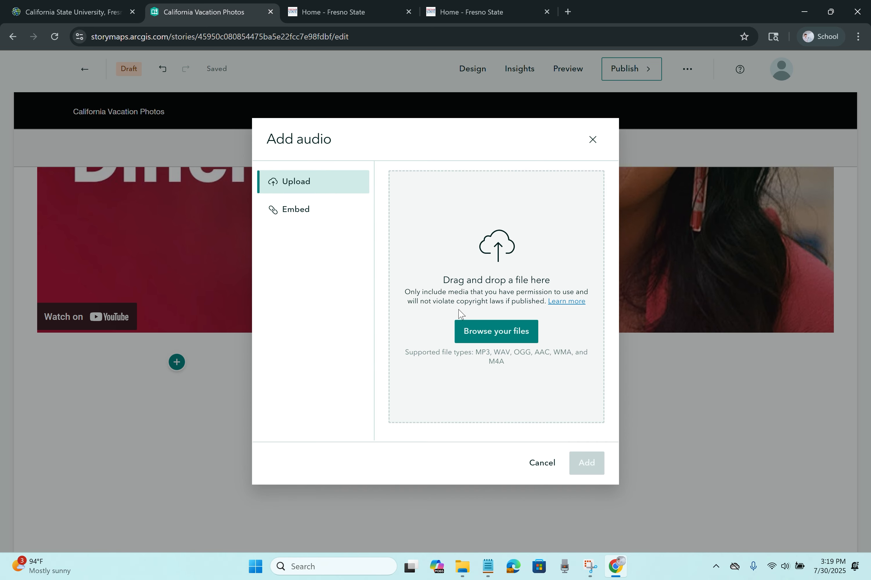
click(483, 336)
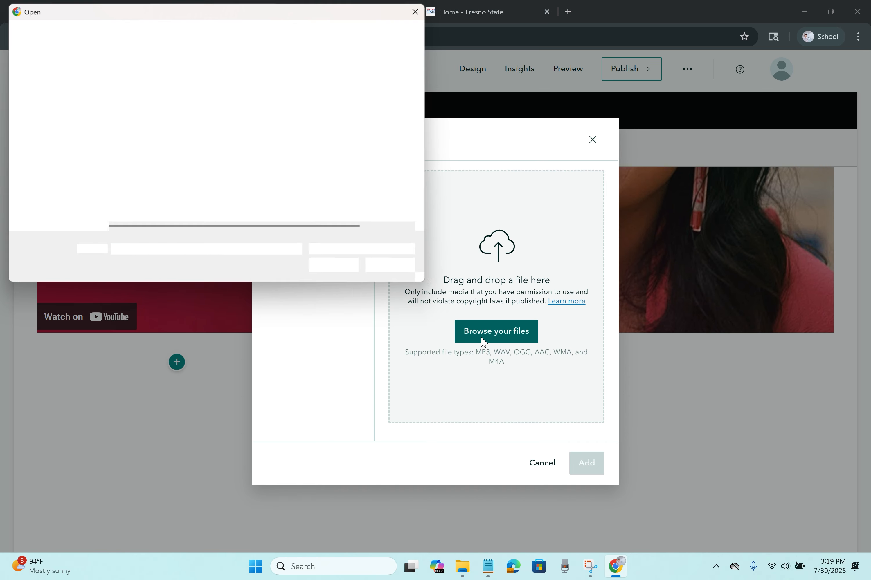
click(139, 89)
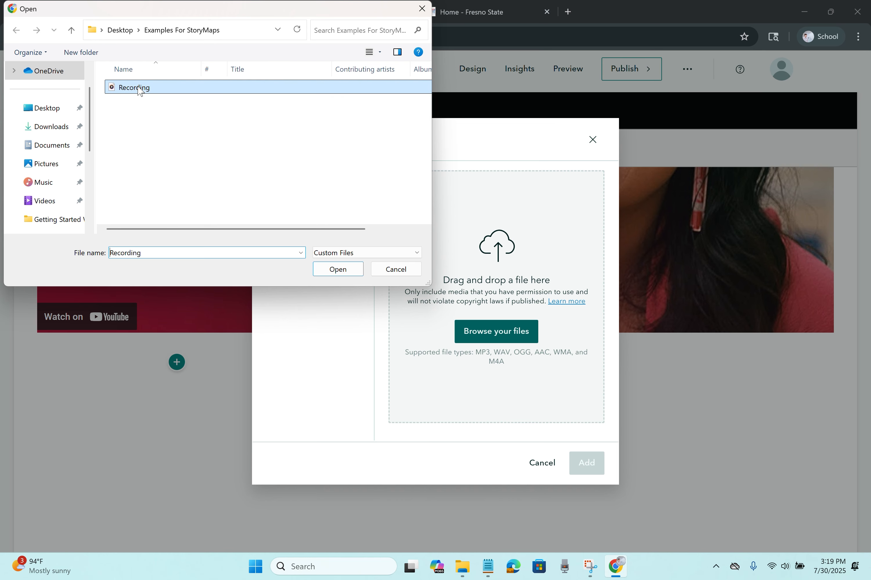
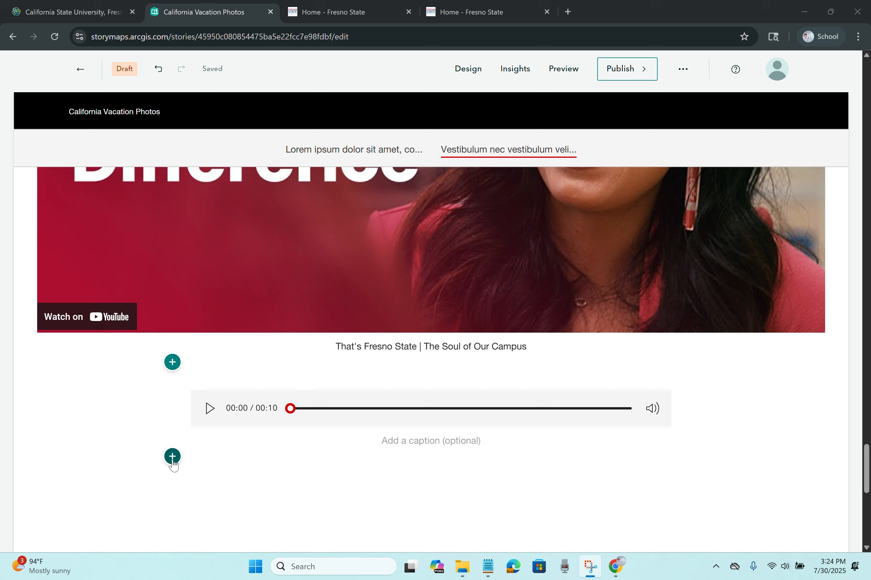
Step: Add an Embed block below the audio with the Fresno State x.com post link copied from Notepad
click(172, 457)
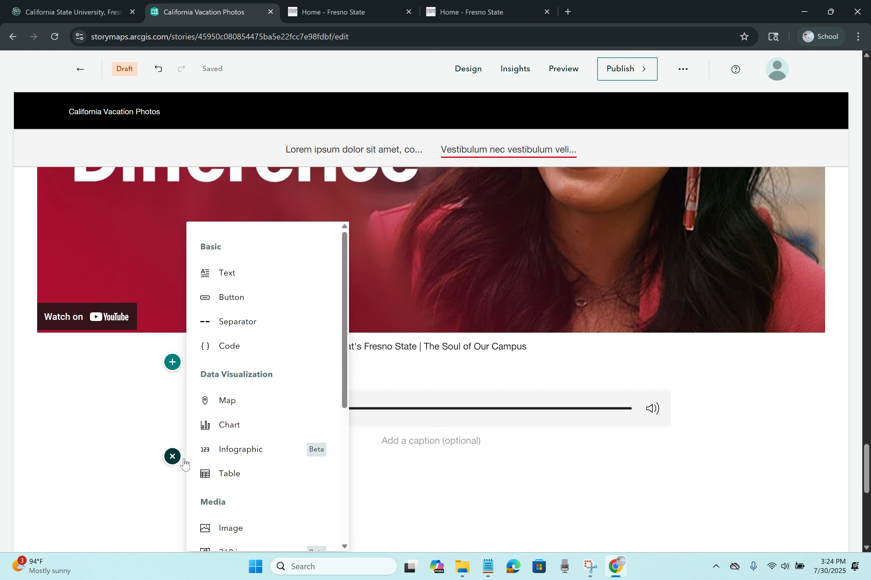
scroll(392, 460, down, 1)
scroll(390, 457, down, 3)
scroll(288, 408, down, 5)
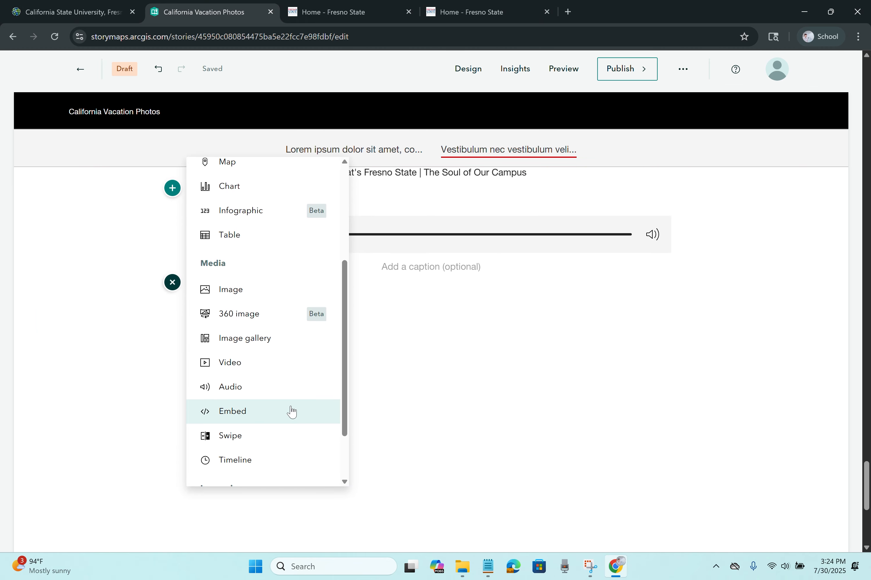
click(281, 411)
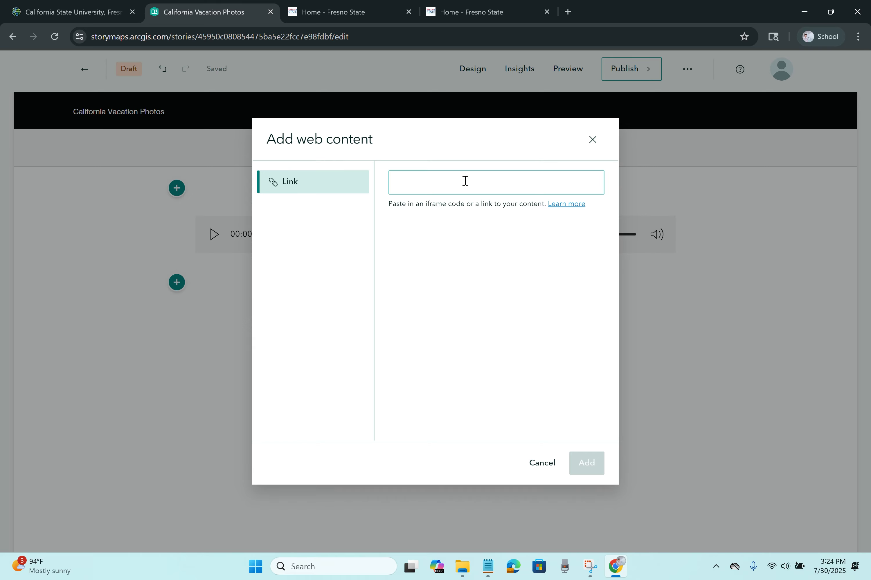
click(465, 181)
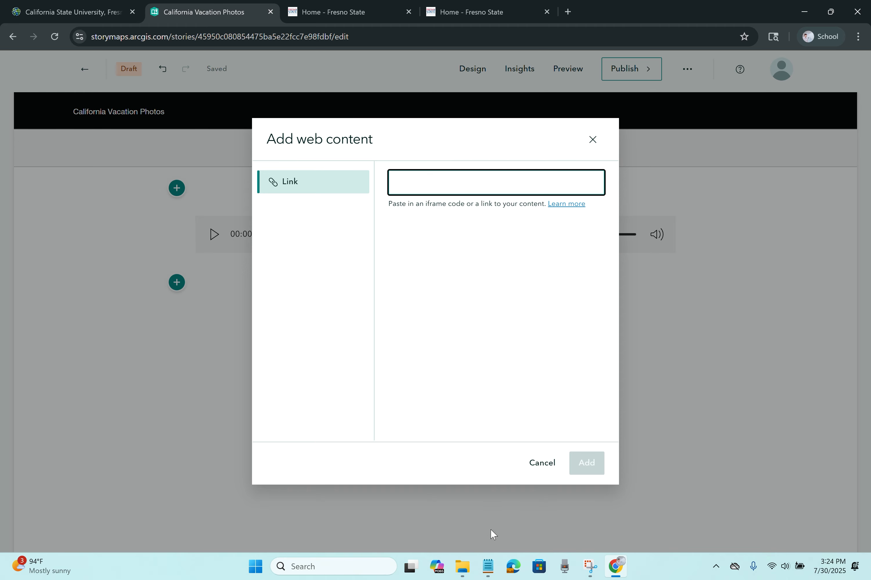
click(487, 567)
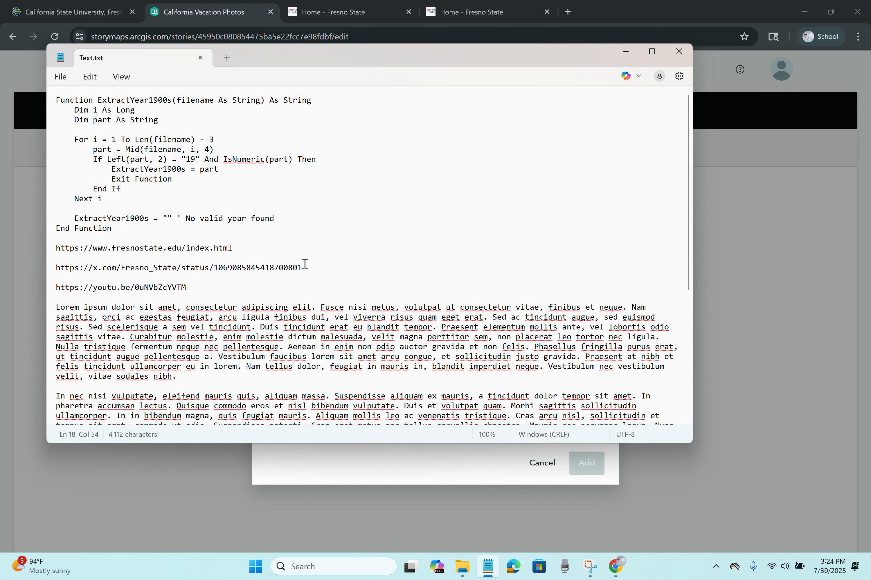
triple_click(305, 268)
key(ctrl+c)
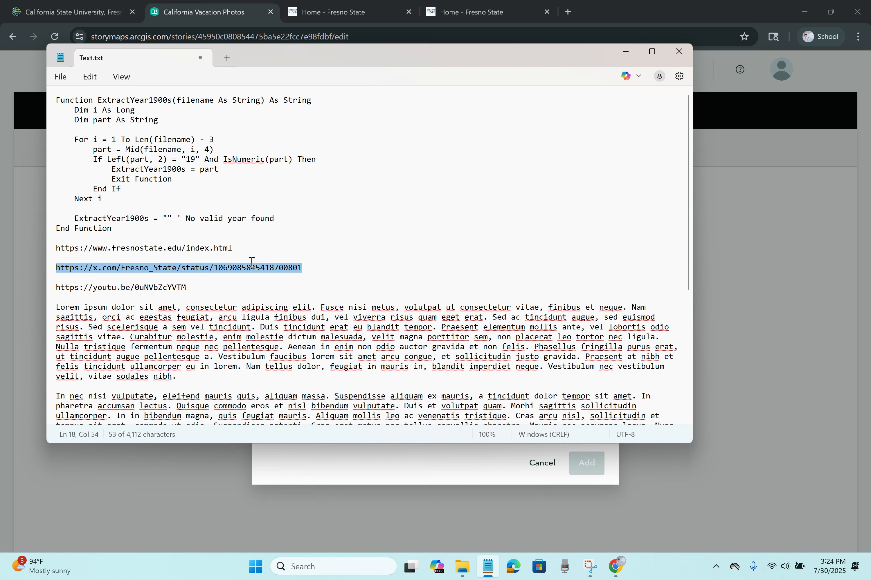
click(390, 478)
click(414, 187)
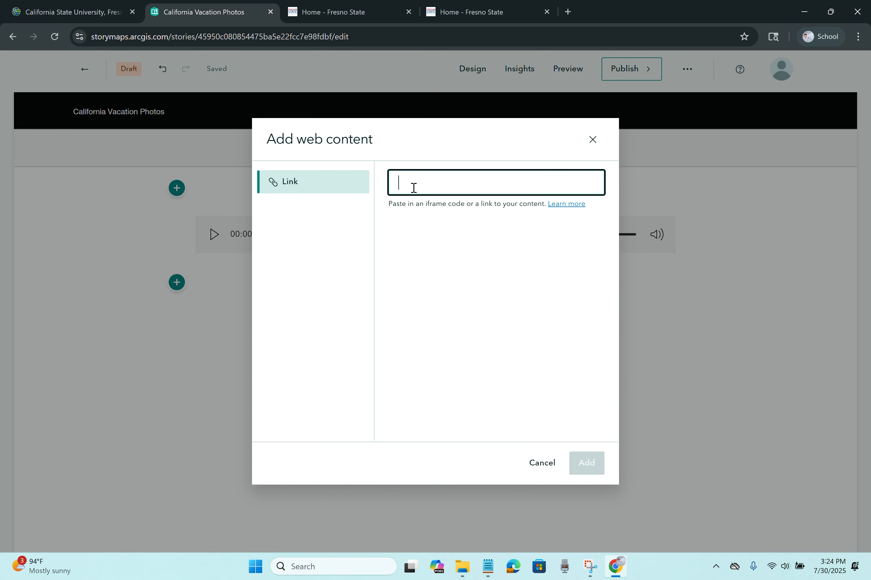
key(ctrl+v)
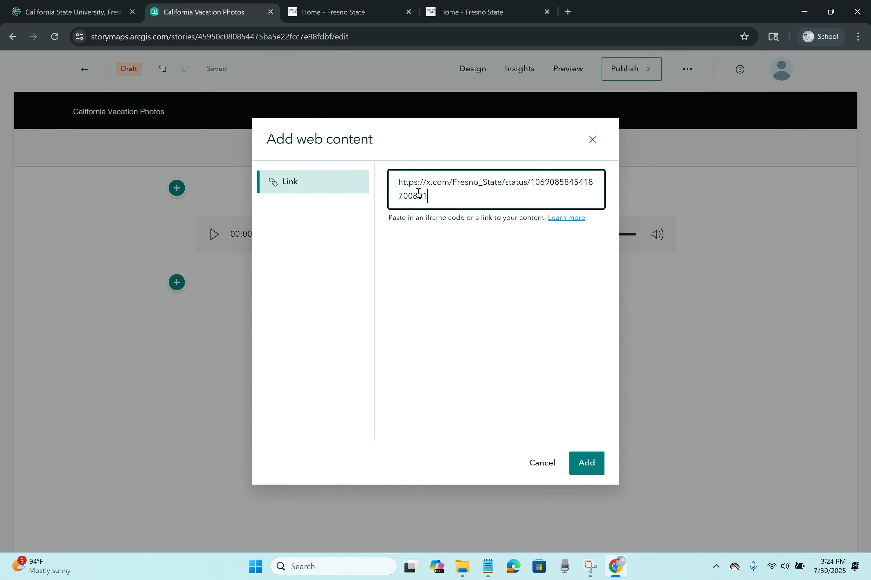
click(599, 472)
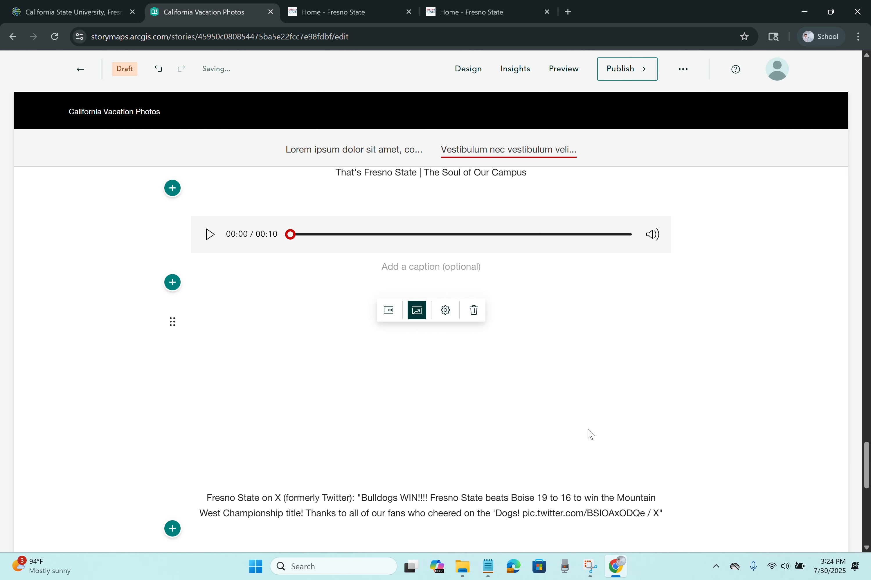
scroll(602, 418, down, 3)
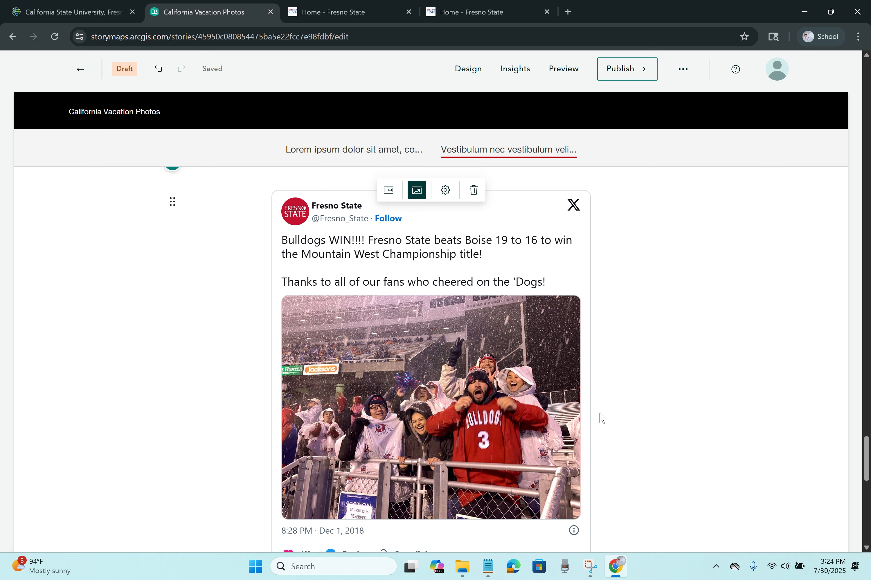
scroll(602, 419, down, 3)
scroll(602, 419, down, 1)
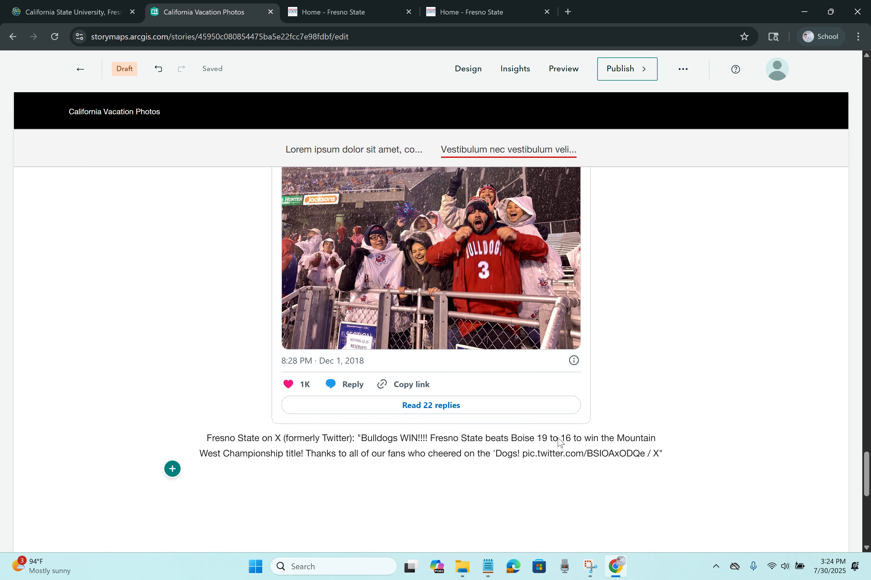
click(557, 445)
scroll(509, 457, up, 5)
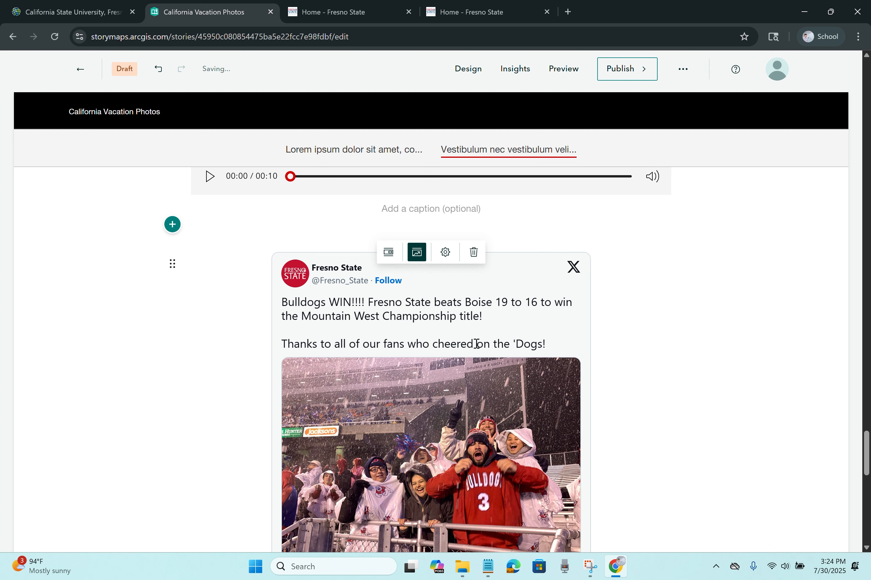
click(389, 259)
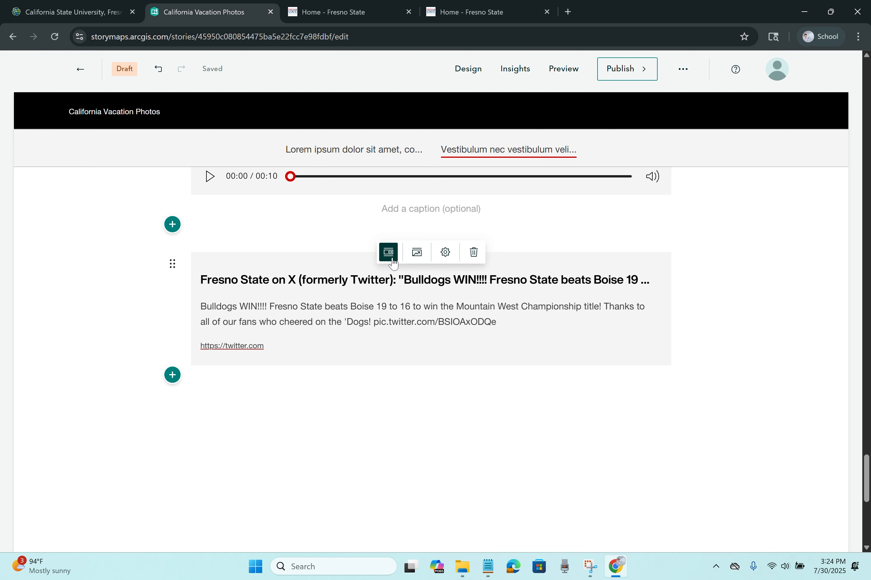
click(422, 262)
click(446, 252)
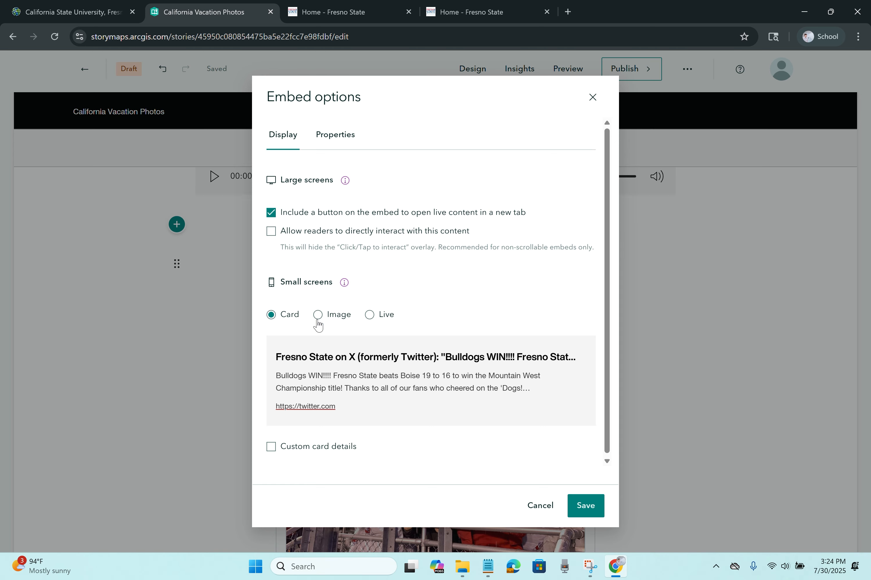
click(370, 317)
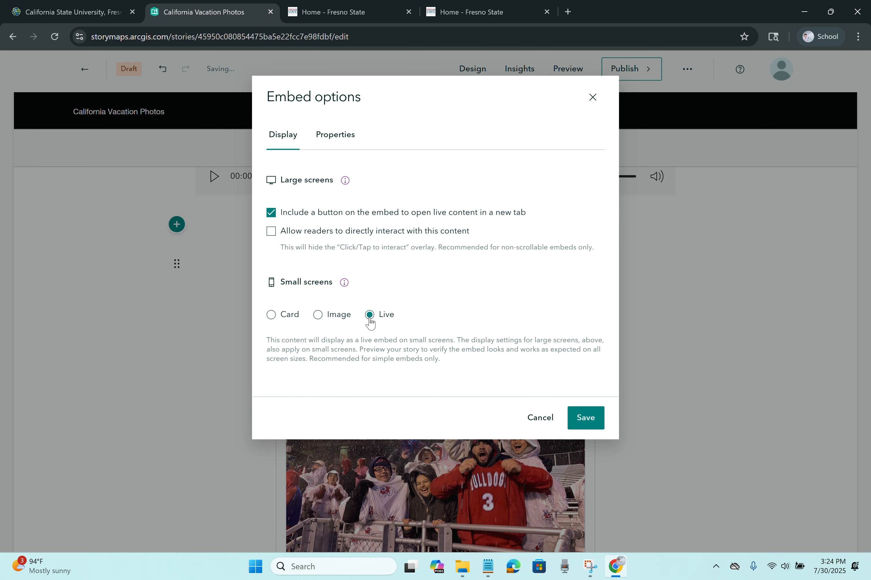
click(318, 317)
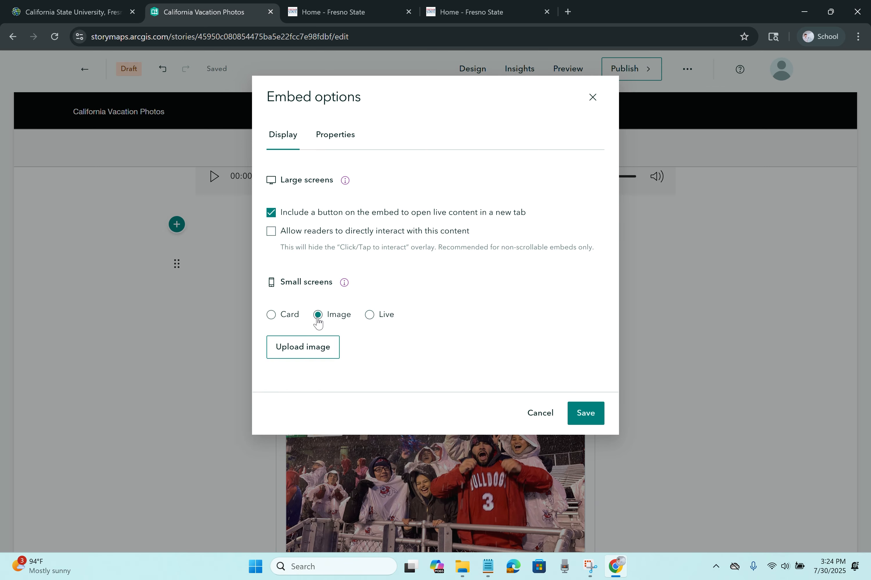
click(273, 316)
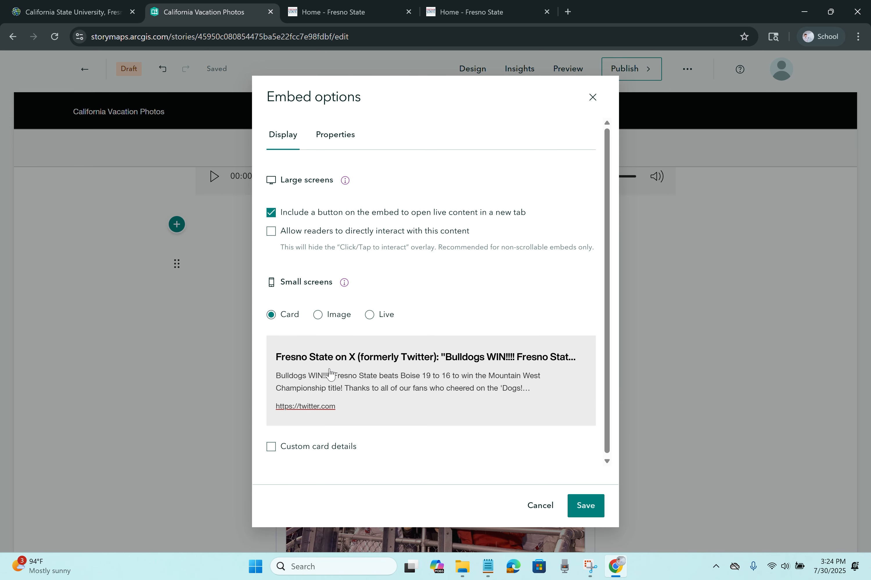
click(301, 448)
scroll(354, 424, down, 5)
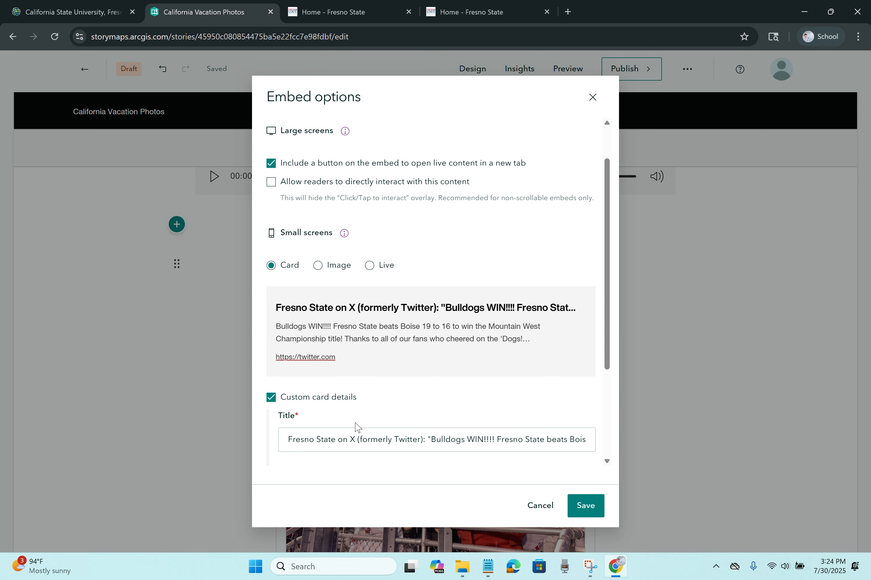
scroll(385, 364, up, 5)
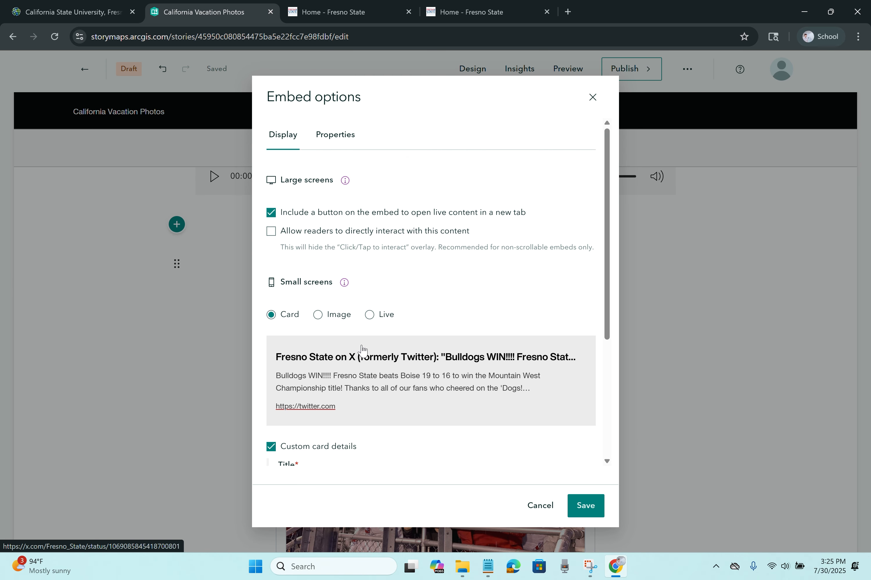
click(277, 449)
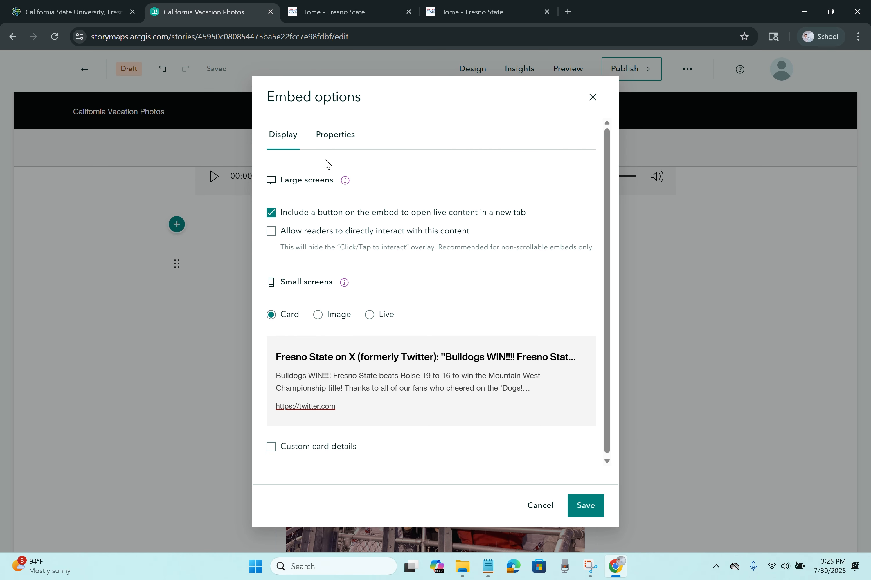
click(328, 137)
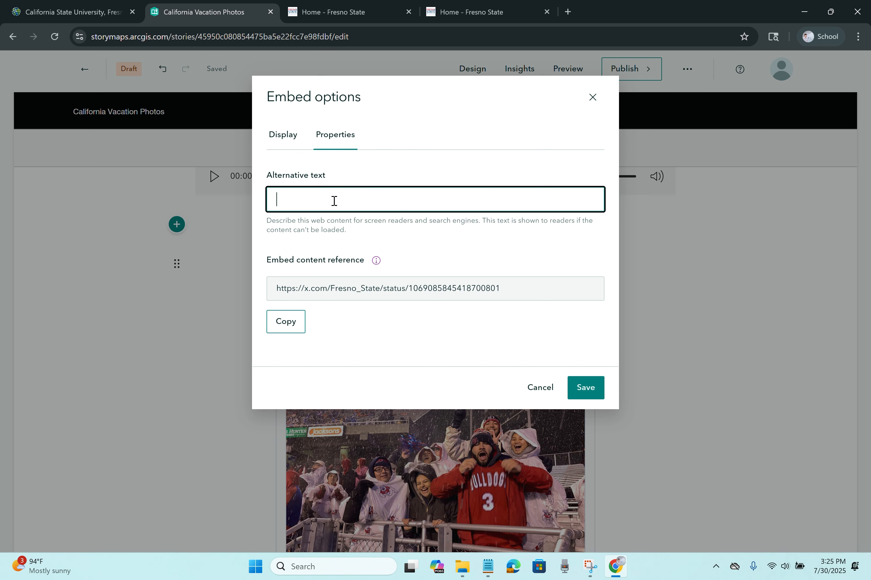
click(585, 388)
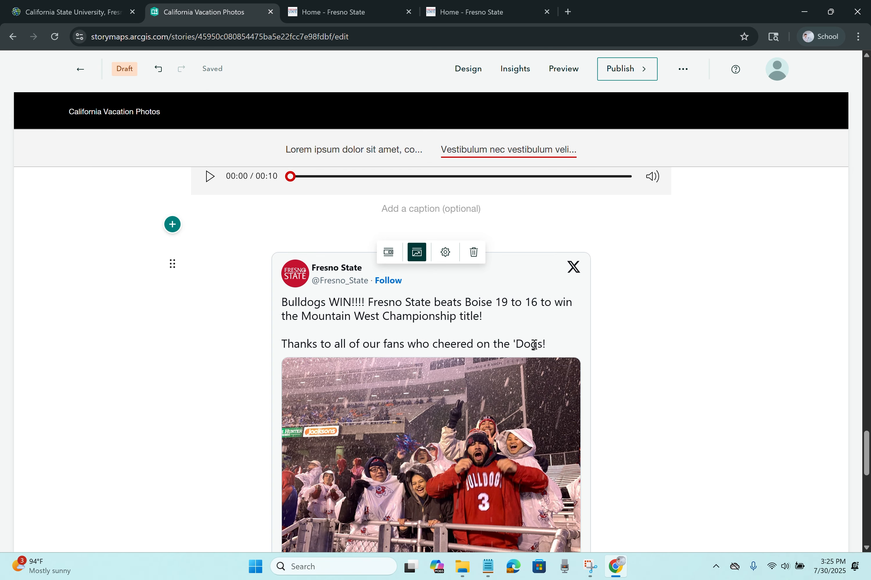
Step: Drag the Fresno State X post and YouTube video above the audio block, leaving audio last
scroll(205, 288, up, 3)
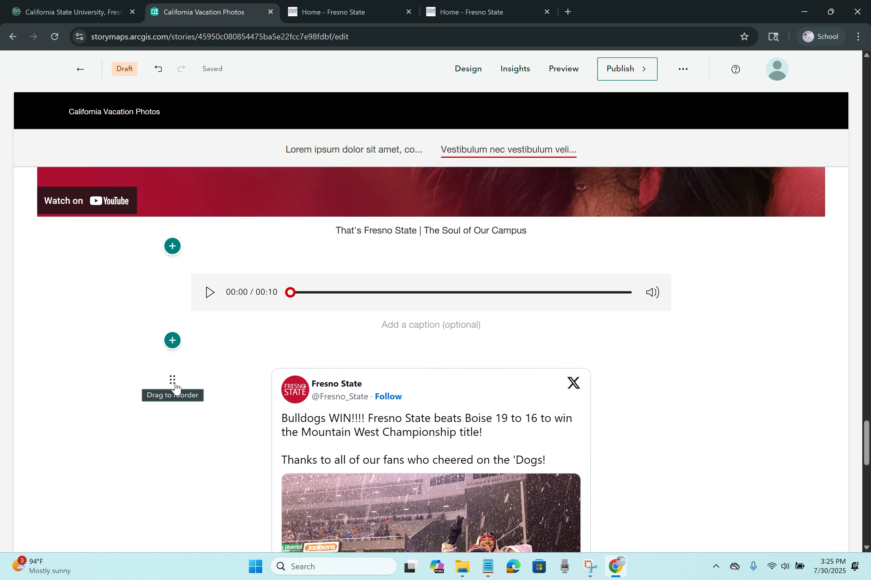
drag(174, 384, 183, 256)
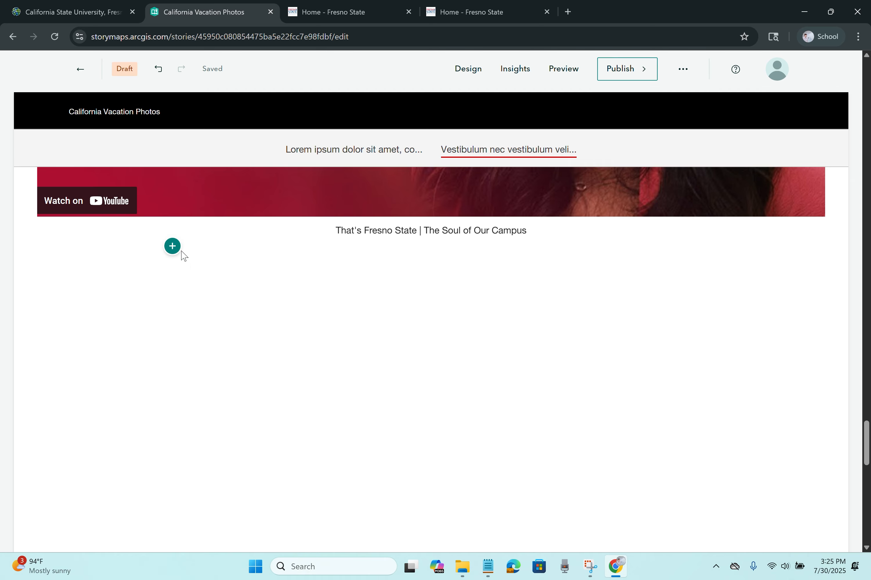
scroll(190, 303, down, 5)
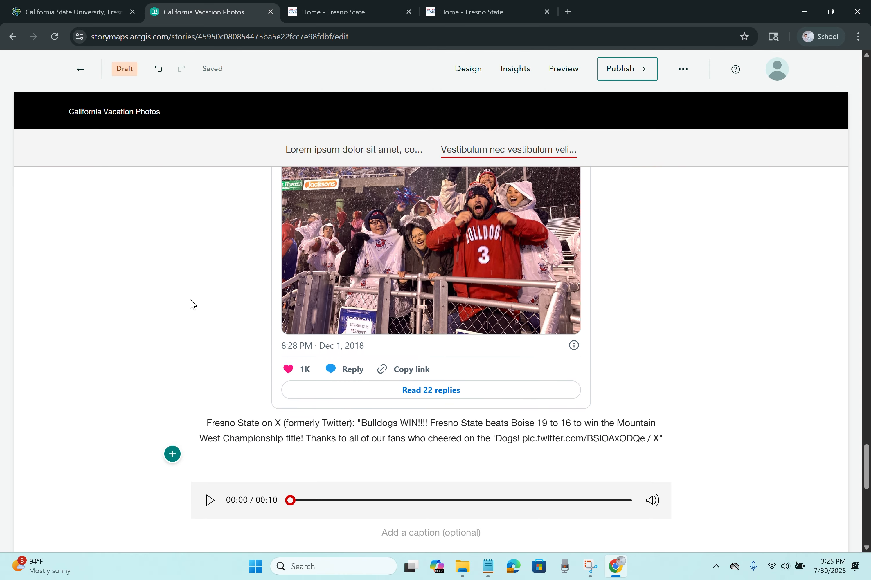
scroll(173, 435, up, 8)
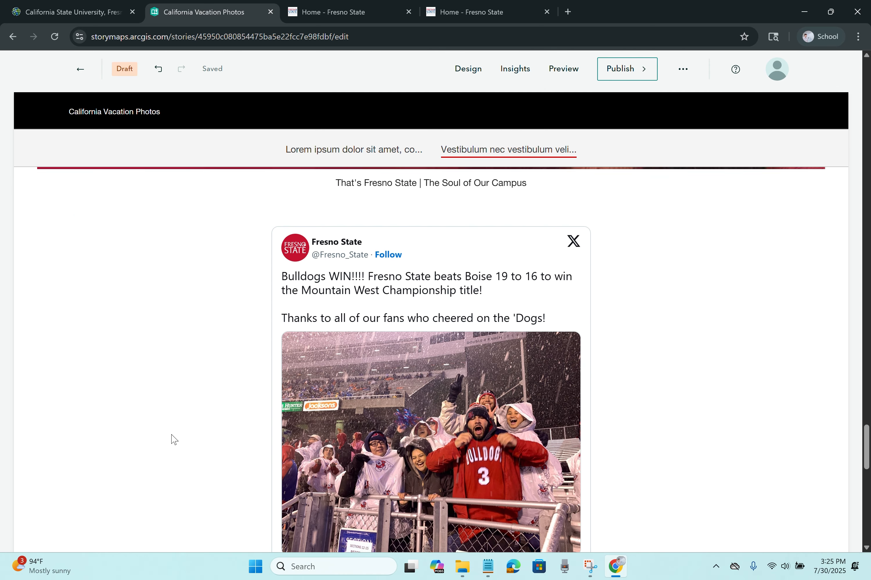
scroll(173, 438, up, 7)
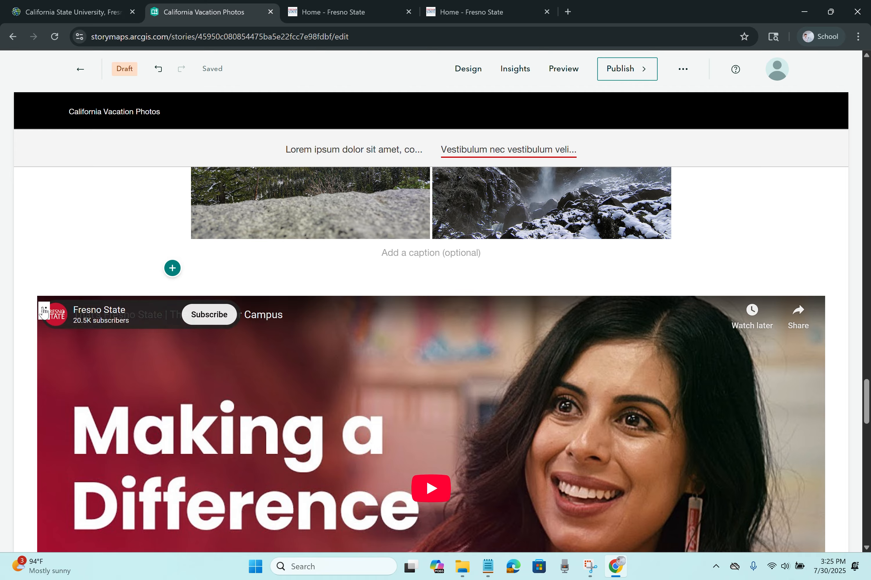
drag(43, 316, 345, 357)
scroll(435, 333, down, 10)
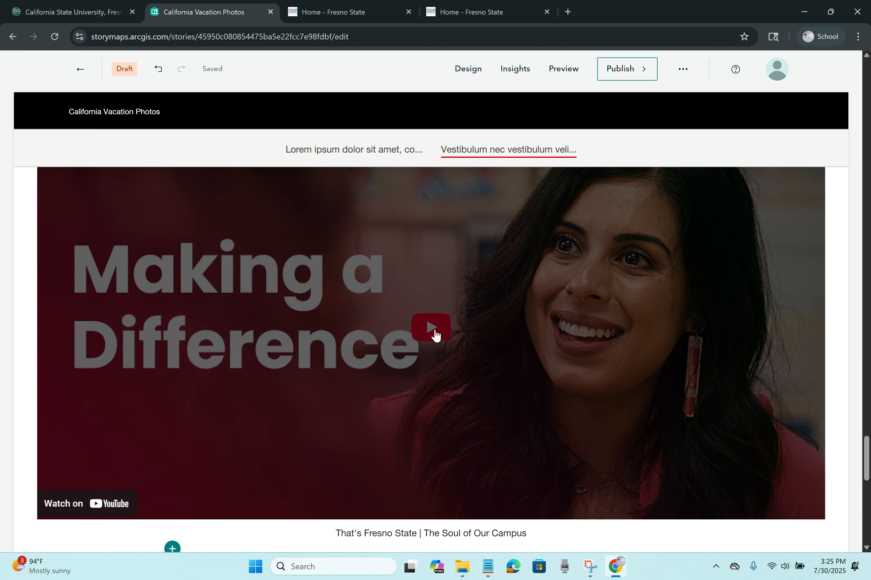
scroll(434, 329, down, 5)
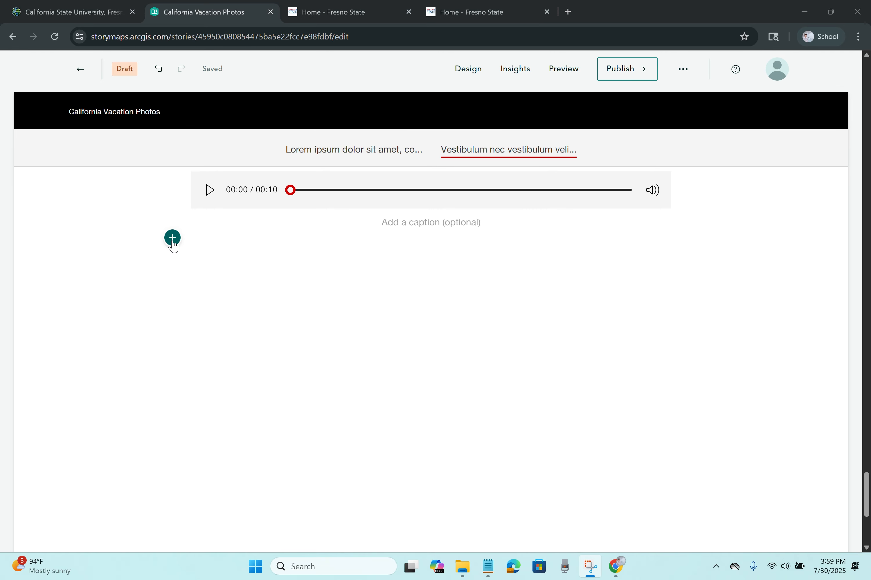
Step: Insert a Swipe block and put the snowy valley photo from This story on its left side
click(173, 240)
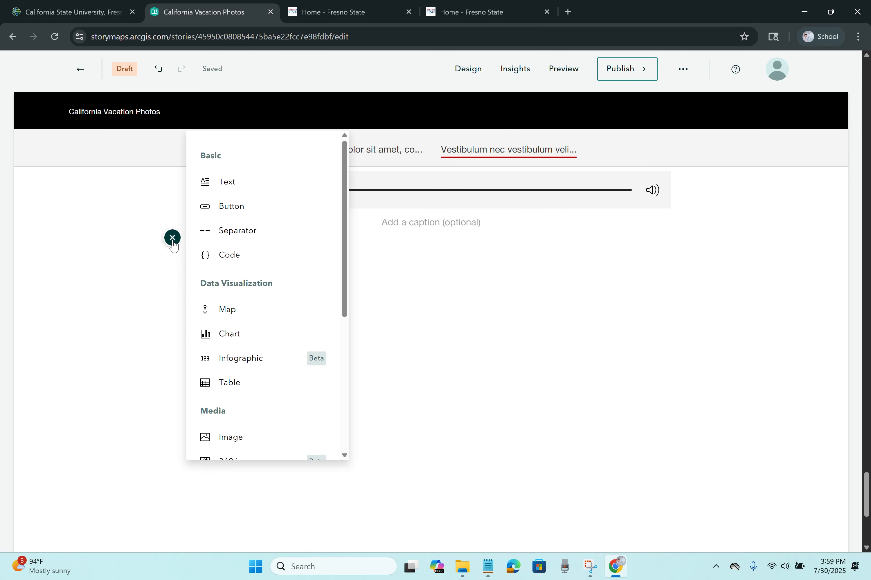
scroll(270, 321, down, 5)
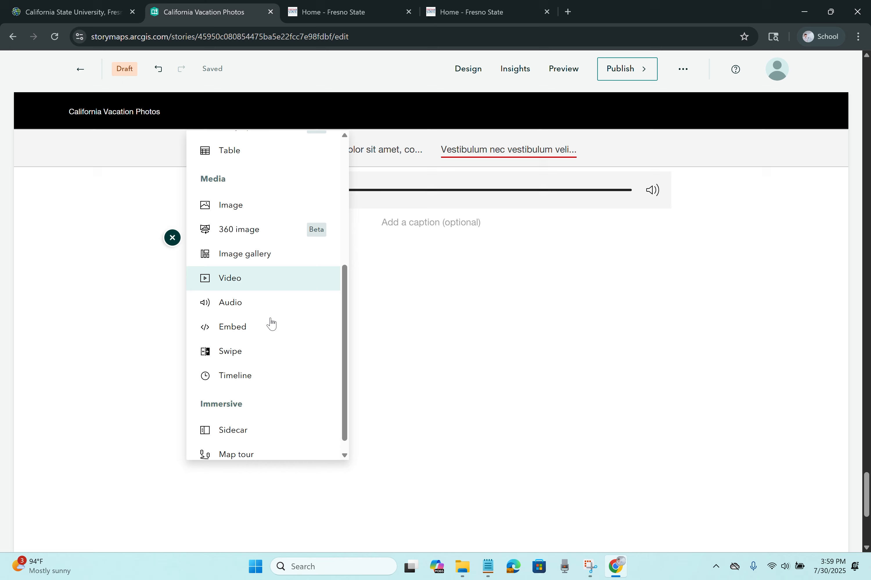
click(257, 354)
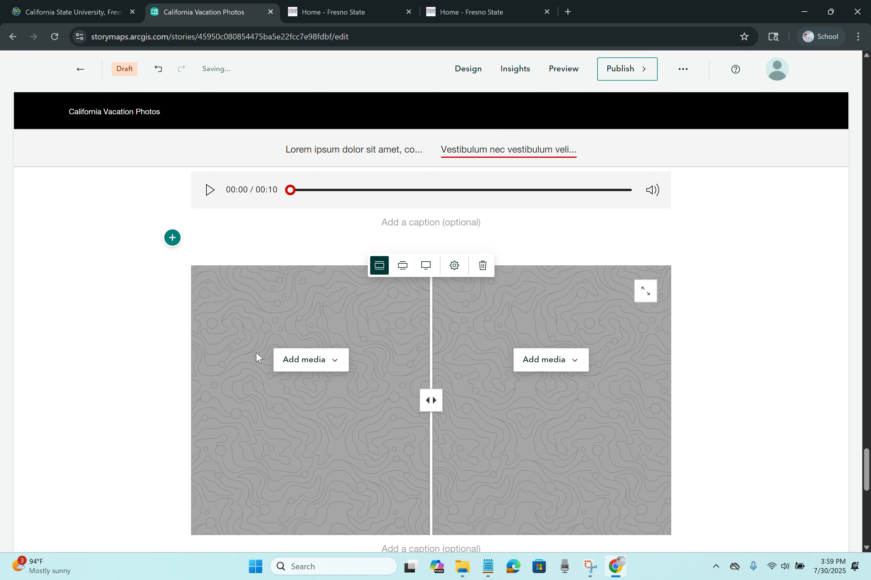
scroll(340, 353, down, 1)
click(327, 313)
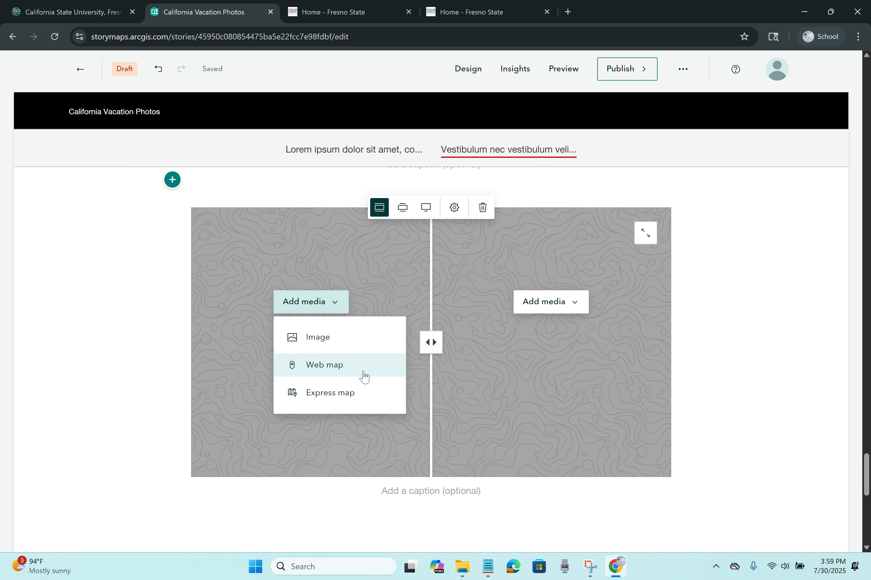
click(345, 342)
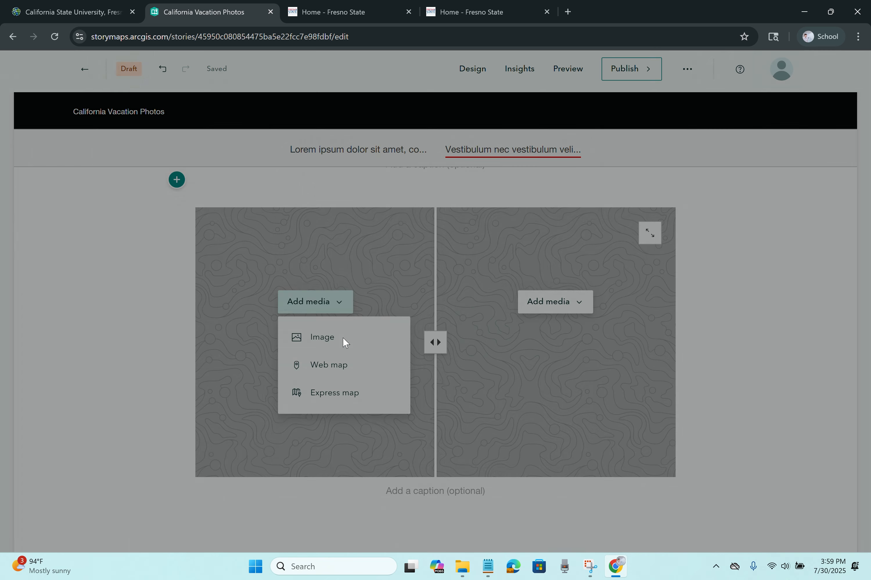
click(313, 238)
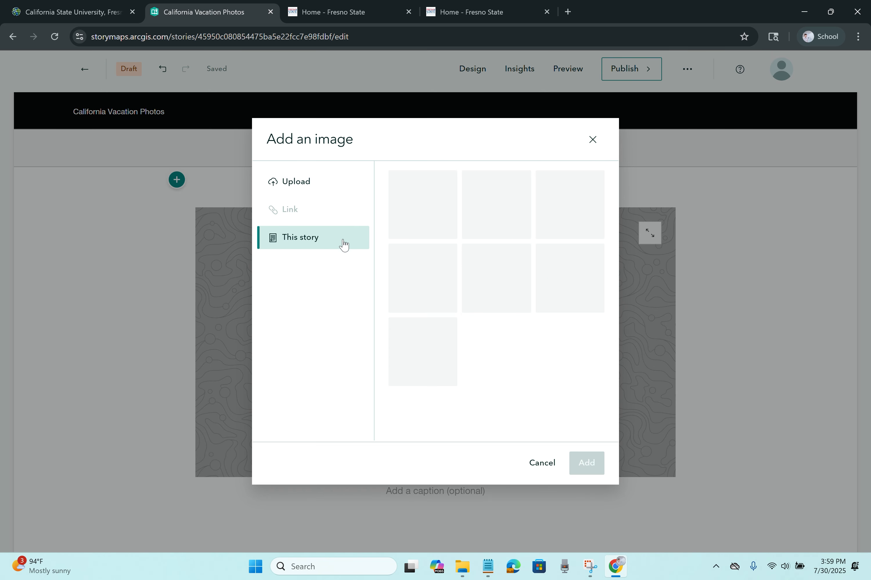
click(431, 204)
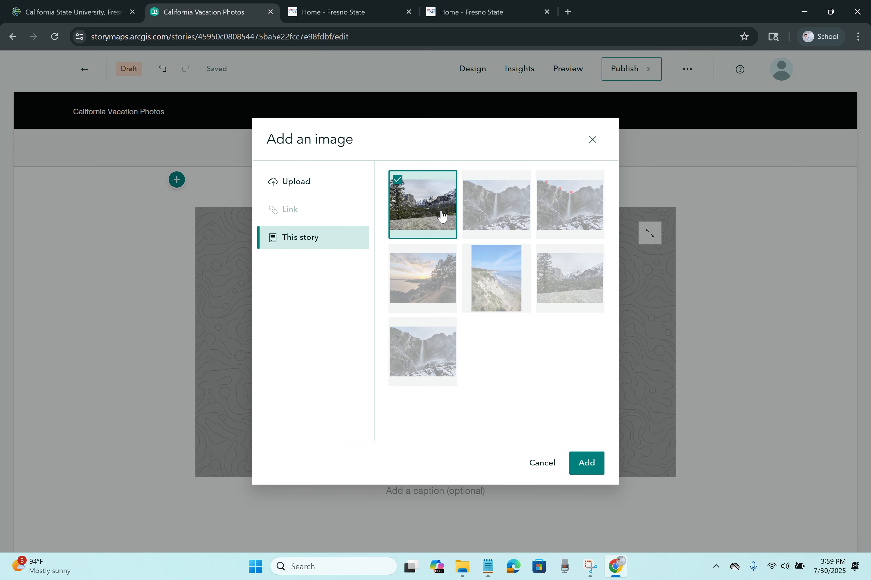
click(586, 466)
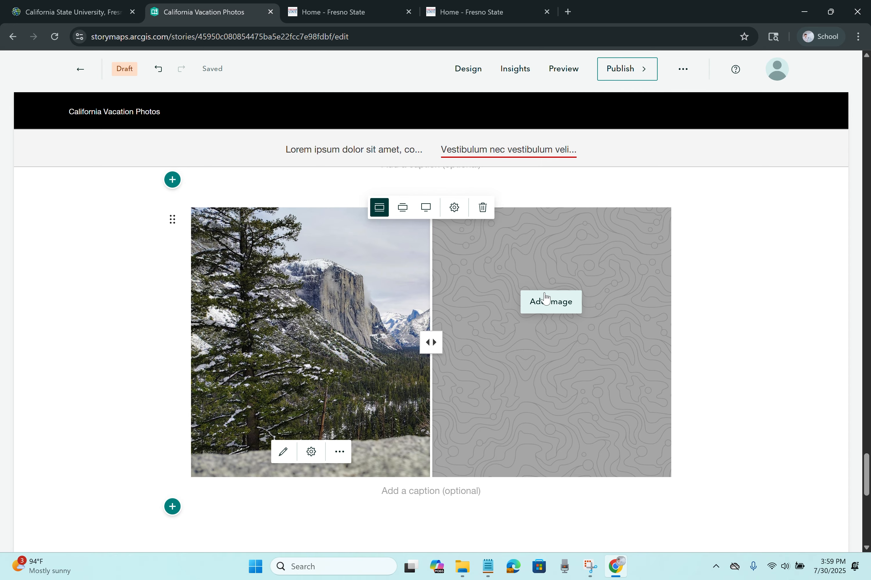
Step: Put the waterfall photo on the right side, set the swipe to Wide, and slide the divider
click(544, 299)
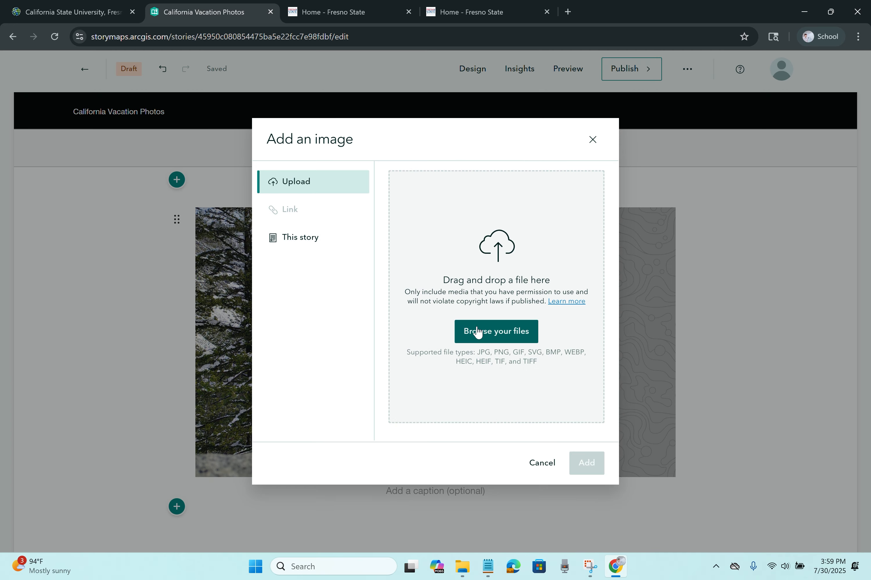
click(351, 246)
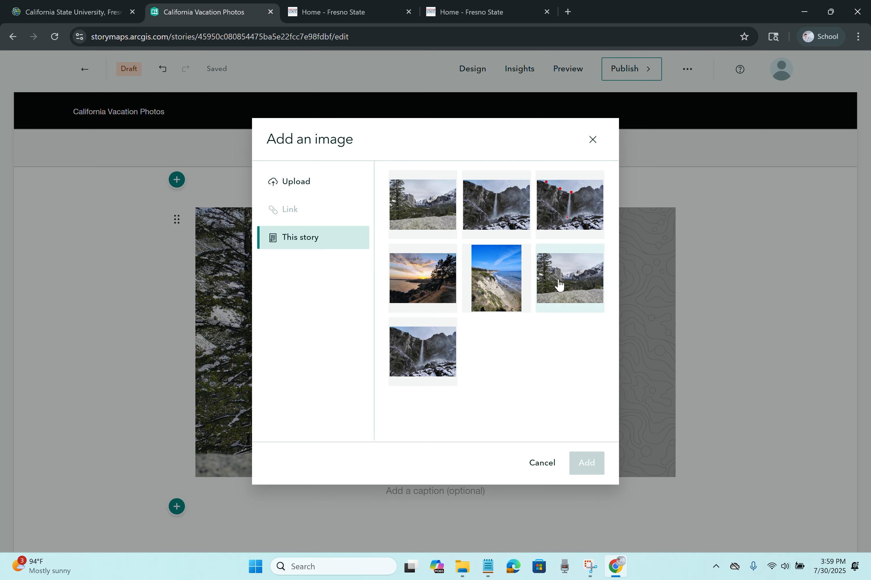
click(502, 218)
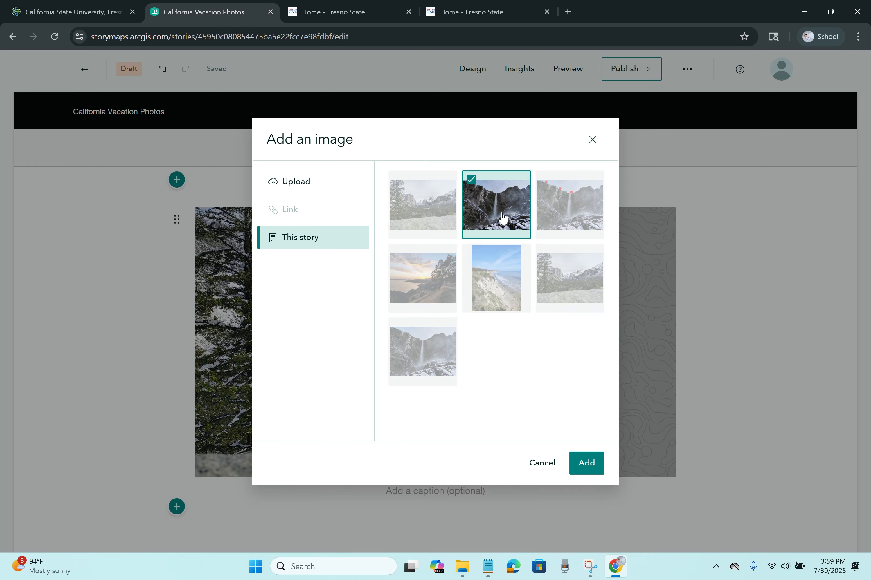
click(595, 460)
mouse_move(431, 342)
mouse_down()
mouse_move(634, 343)
mouse_move(274, 360)
mouse_move(547, 376)
mouse_move(621, 338)
mouse_move(419, 337)
mouse_up()
click(402, 210)
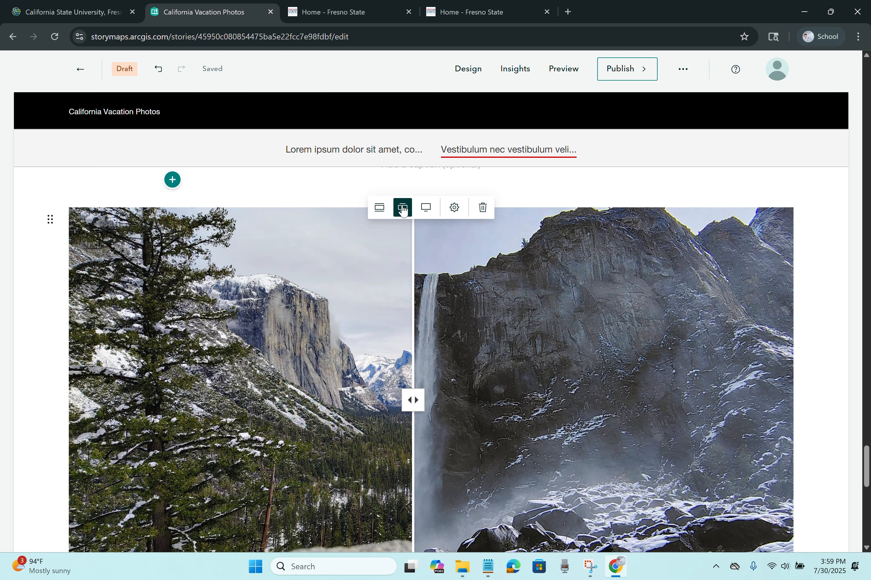
drag(422, 404, 373, 399)
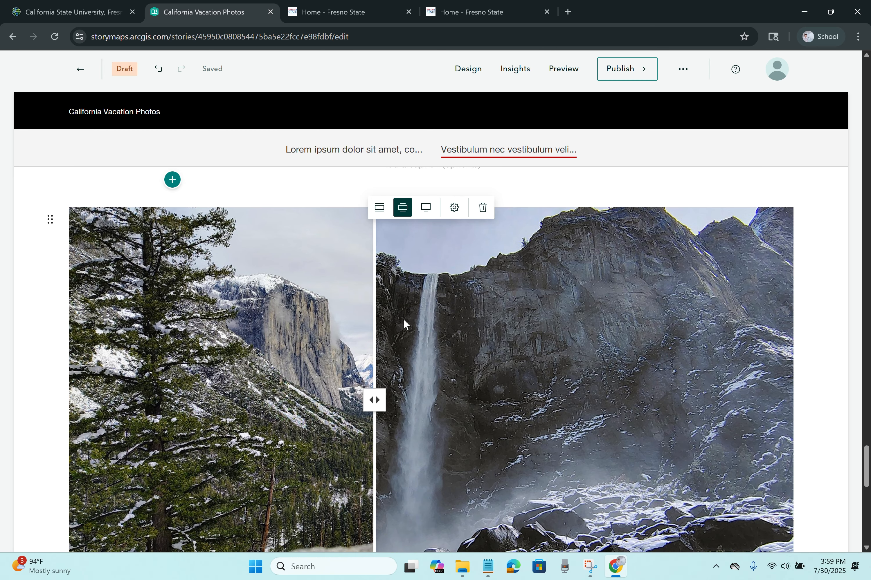
scroll(440, 242, down, 1)
scroll(439, 242, up, 1)
Step: Review the swipe block's accessibility settings and cancel without changes
click(454, 209)
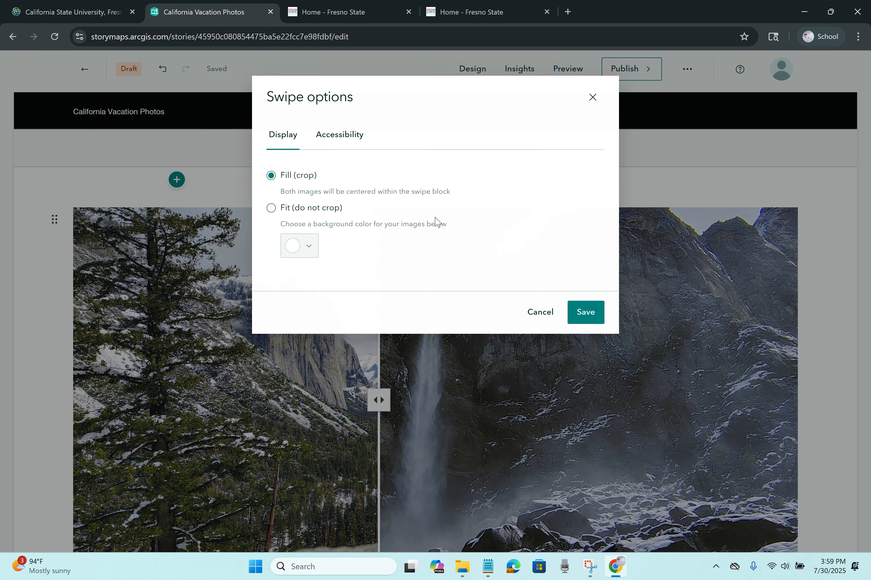
click(339, 136)
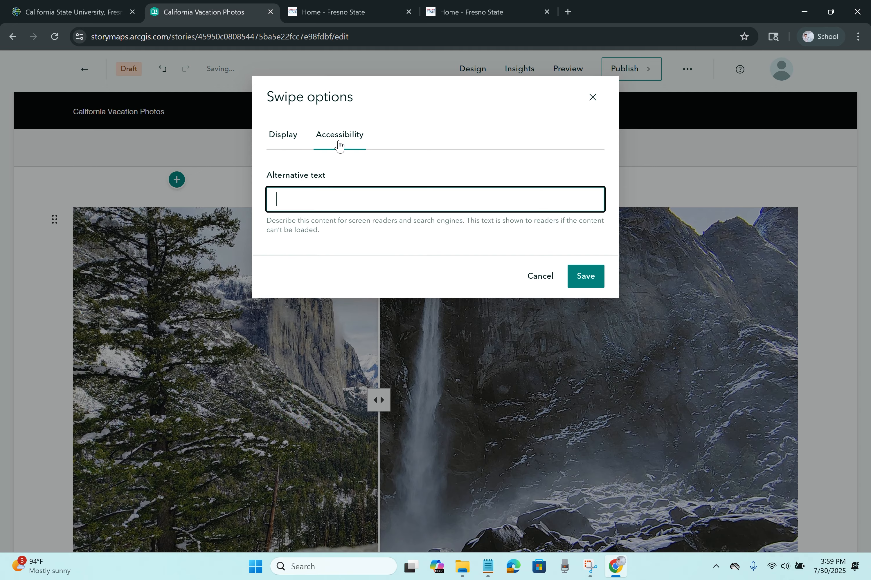
click(540, 279)
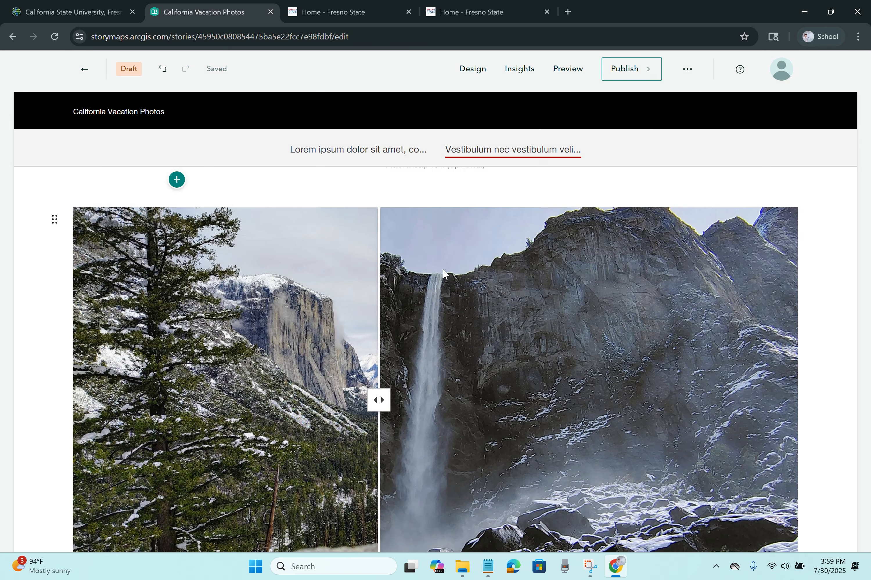
Step: Check the left image's alternative text options, close them, and bring up its more-actions menu
scroll(436, 275, down, 1)
scroll(436, 274, down, 1)
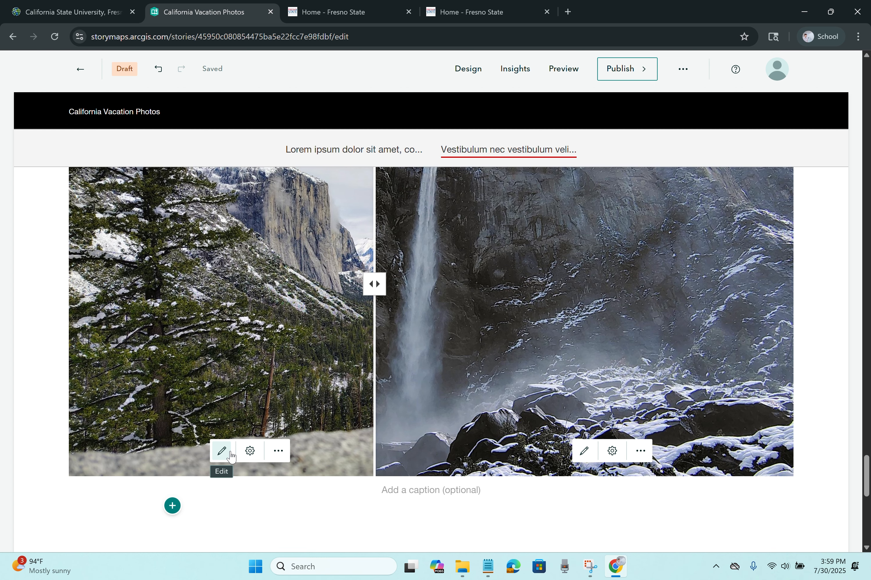
click(250, 452)
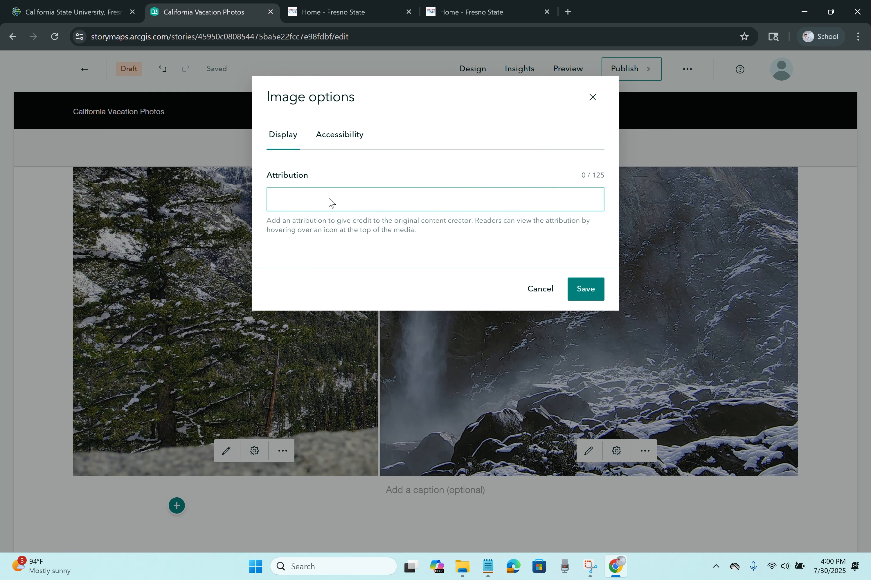
click(346, 140)
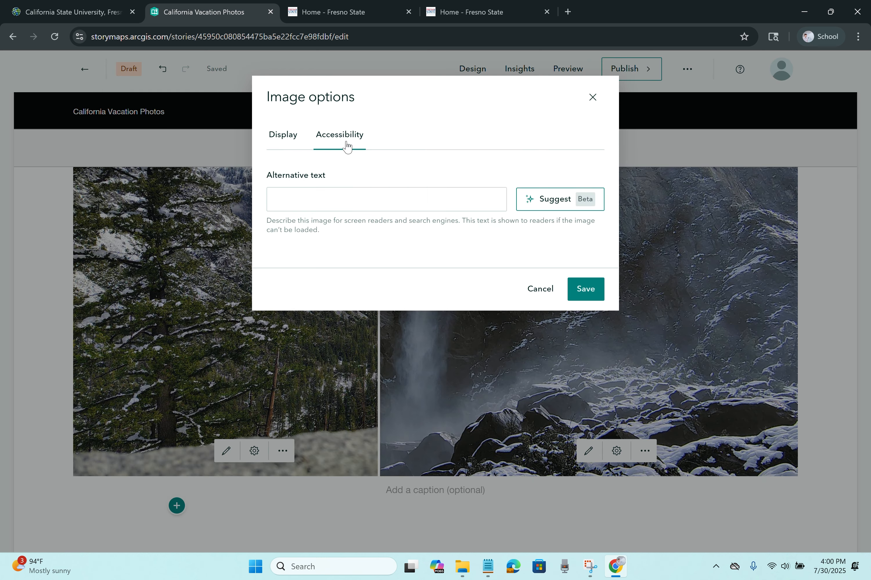
click(593, 97)
click(278, 451)
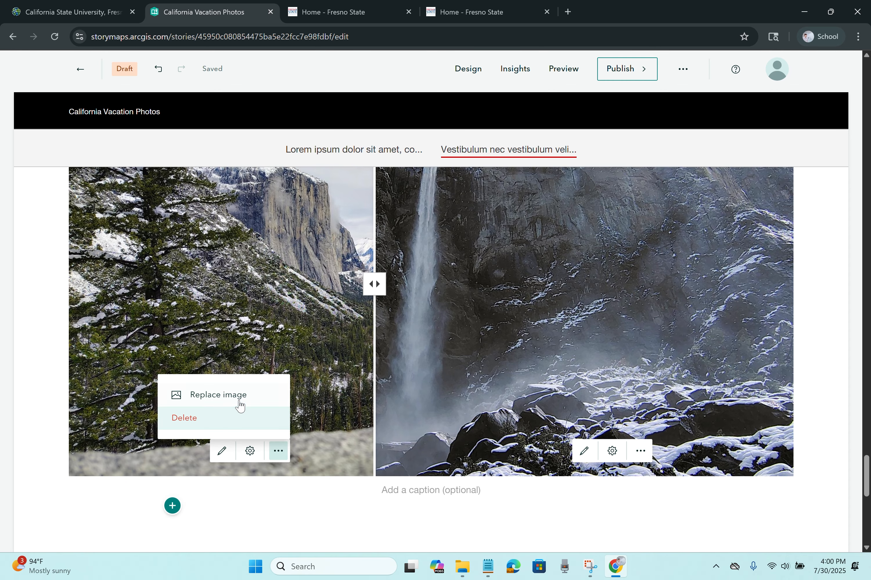
Step: Delete both the left and right photos from the swipe block
click(235, 419)
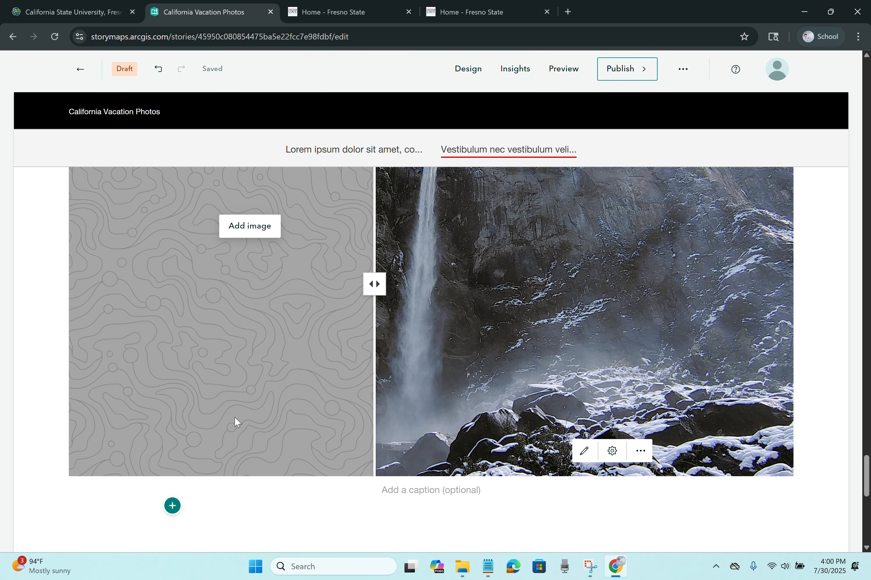
click(641, 451)
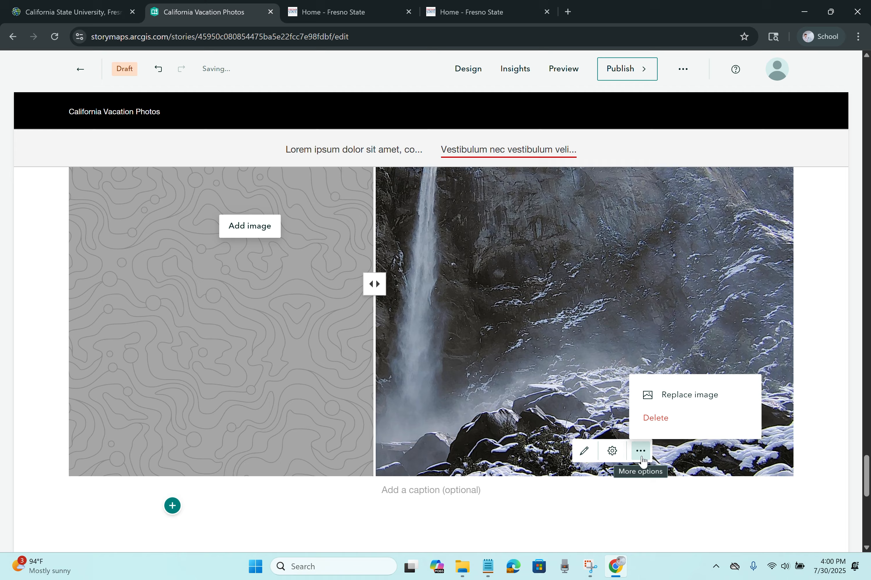
click(662, 426)
scroll(342, 355, up, 3)
Step: Add the Fresno County Congressional Districts web map to the swipe's left side
click(262, 347)
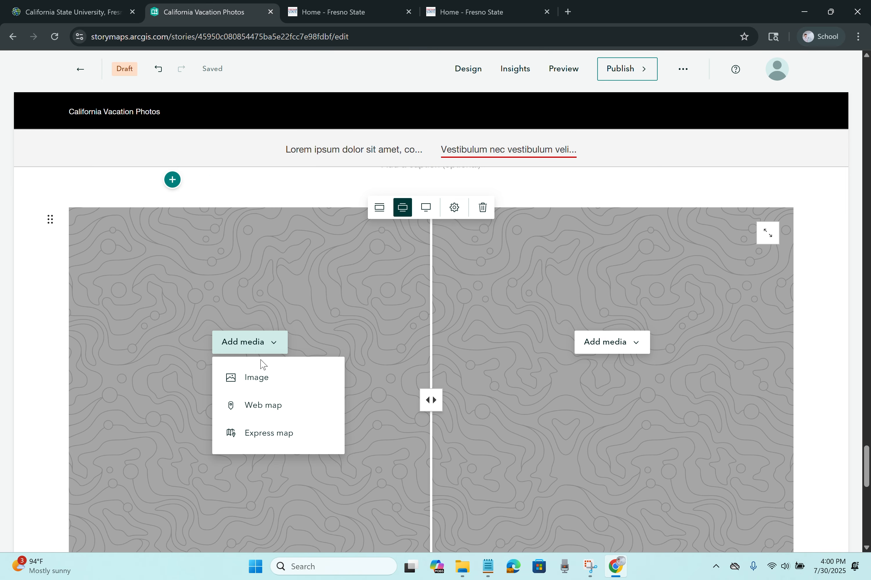
click(278, 412)
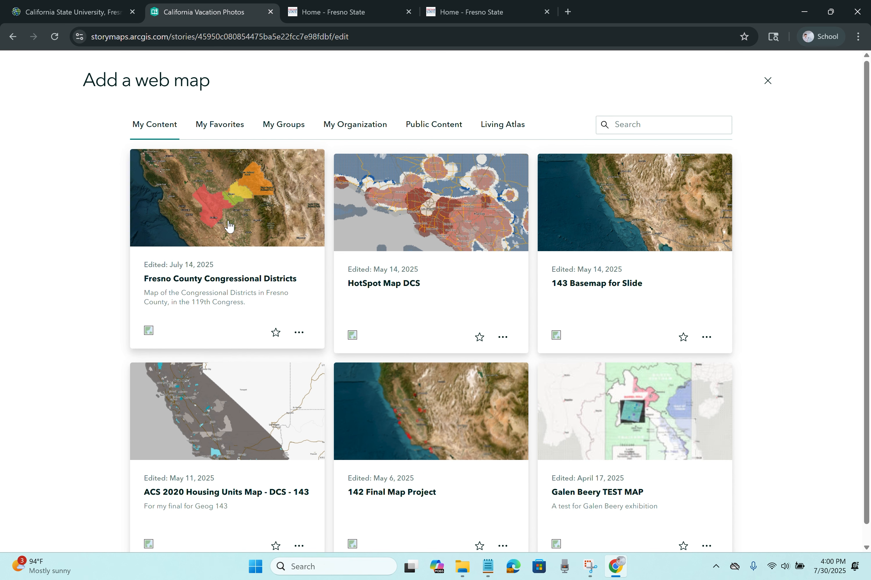
click(229, 226)
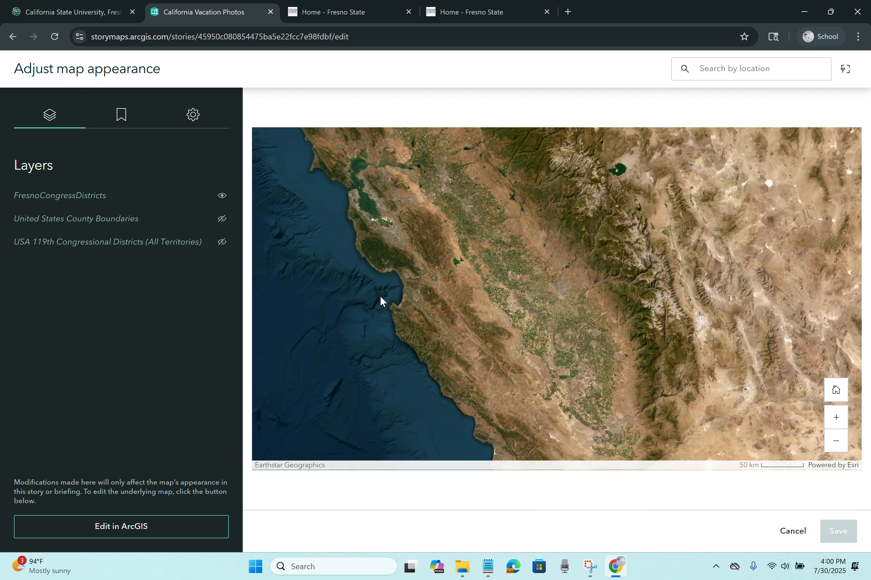
click(130, 118)
click(193, 115)
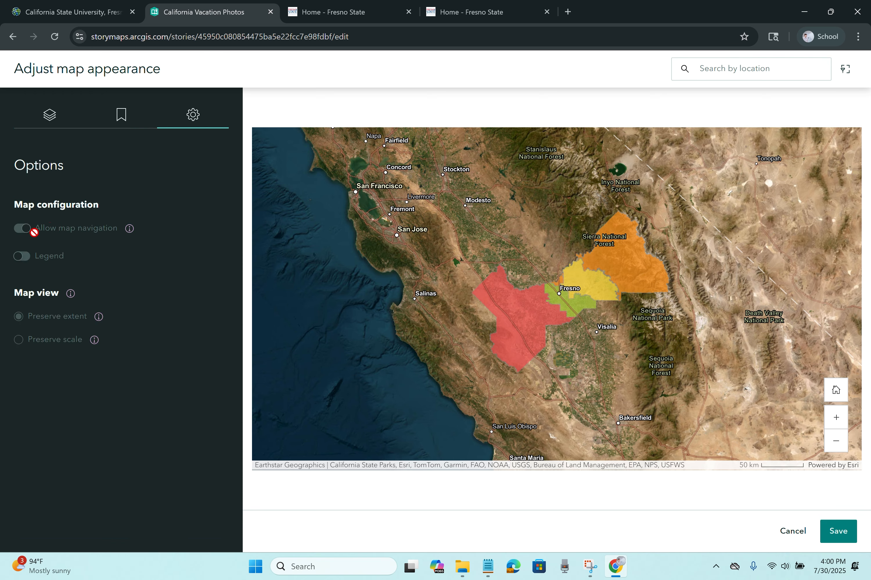
mouse_move(34, 233)
click(828, 532)
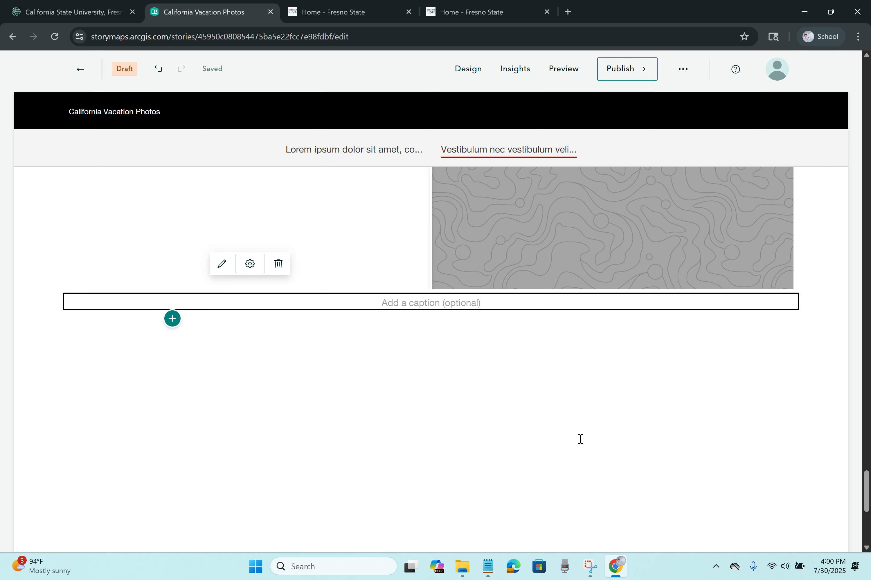
Step: Add the HotSpot Map DCS web map to the right side and save its appearance
click(594, 214)
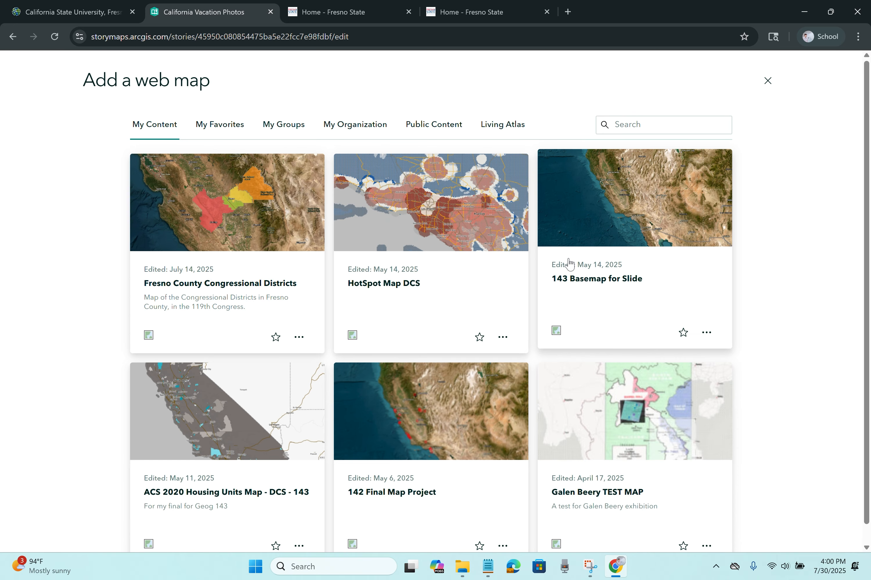
click(451, 213)
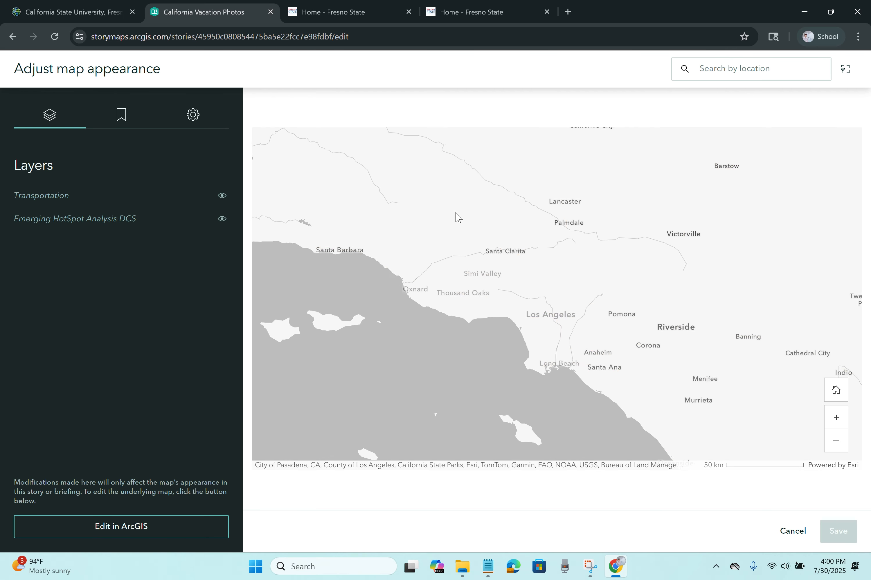
click(838, 531)
scroll(674, 450, up, 1)
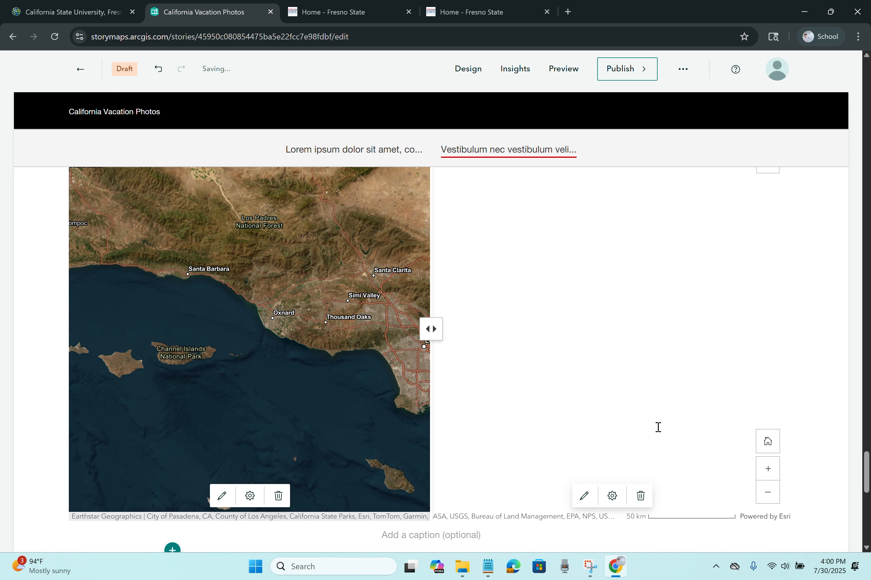
scroll(658, 427, up, 1)
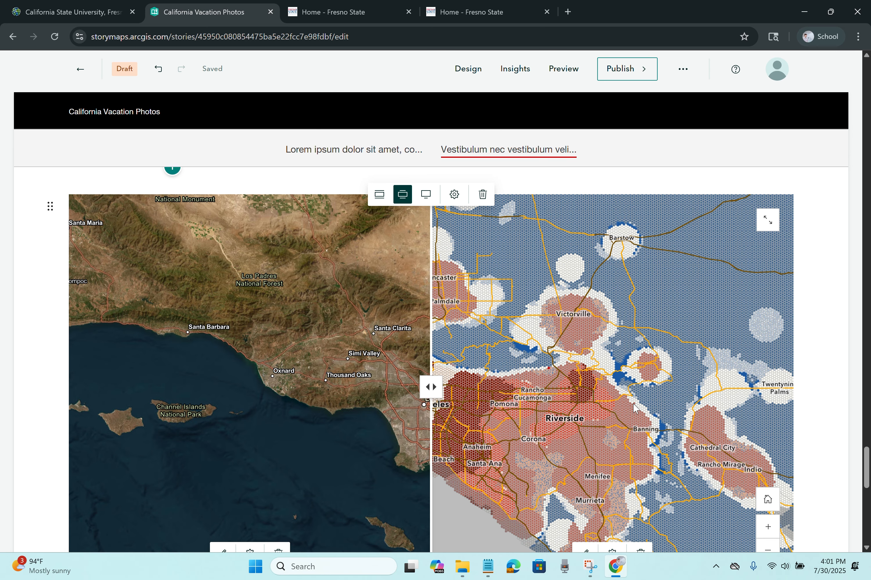
Step: Turn on the Legend for both swipe map layers in the swipe options and save
drag(427, 387, 534, 410)
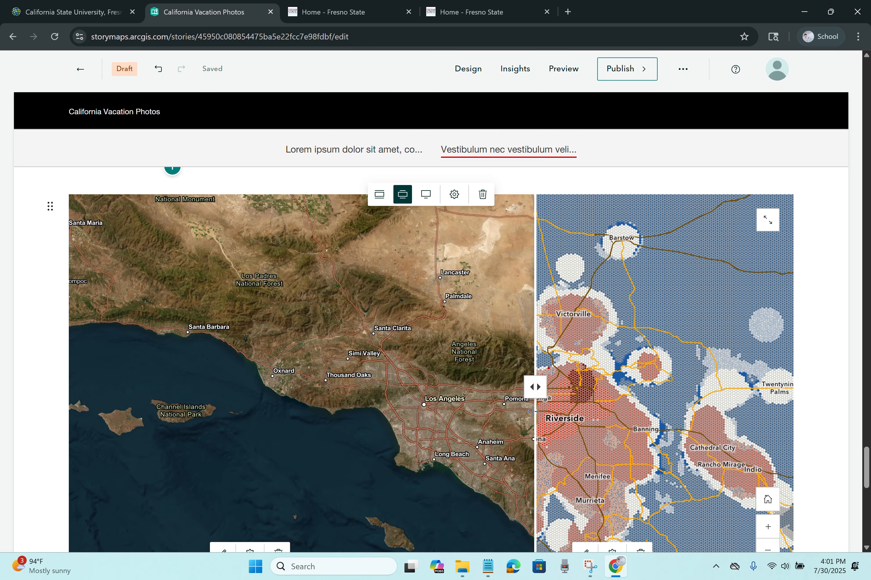
scroll(456, 378, down, 2)
scroll(452, 356, up, 2)
click(453, 194)
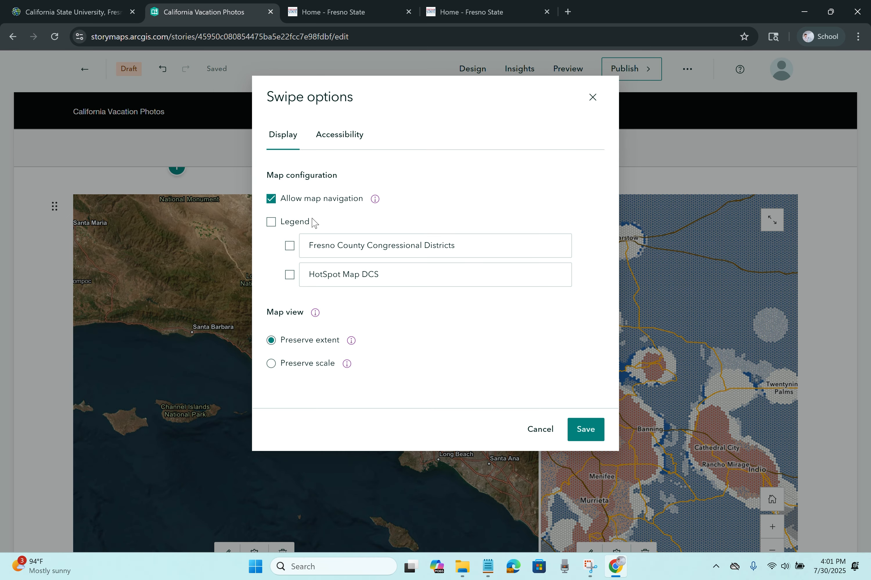
click(274, 225)
click(333, 145)
click(288, 143)
click(589, 429)
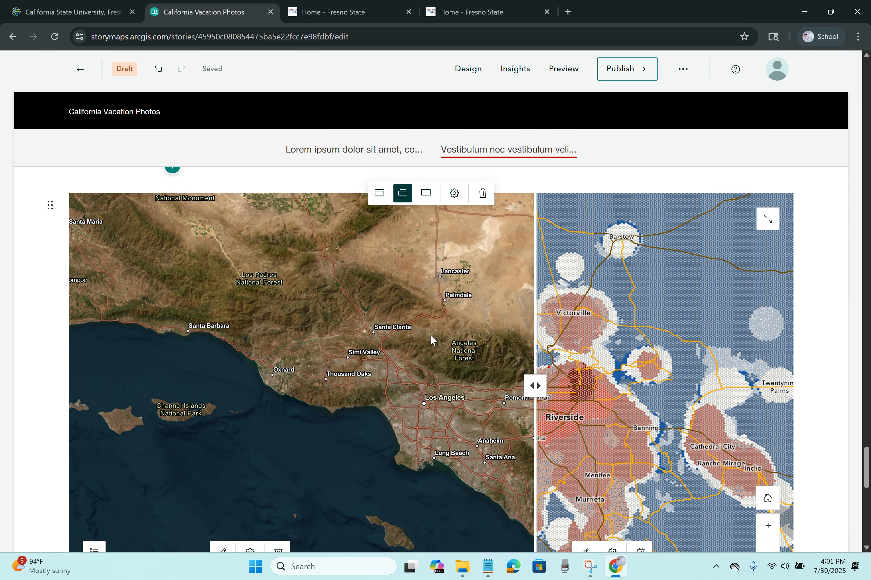
scroll(412, 367, down, 1)
Step: Open the maps' legend and pan both maps to center on Fresno County
click(95, 497)
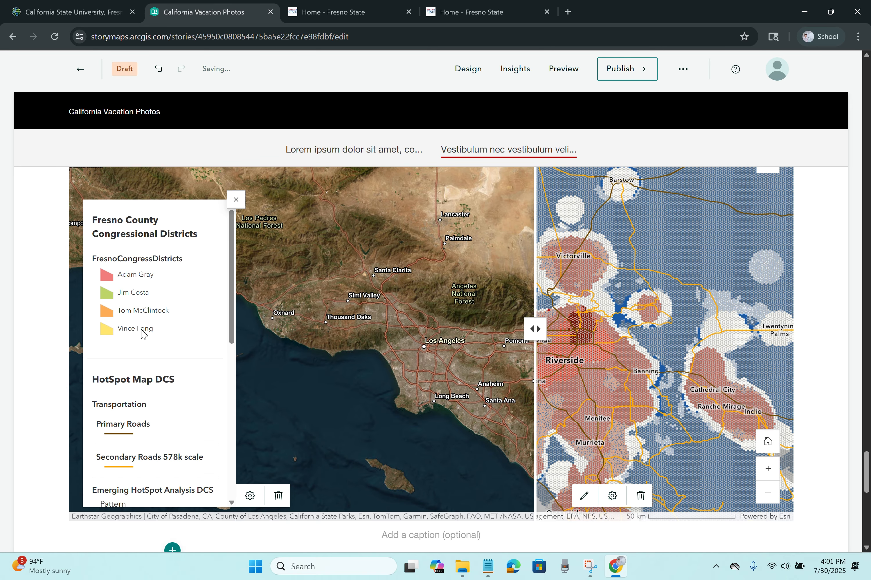
scroll(167, 412, down, 9)
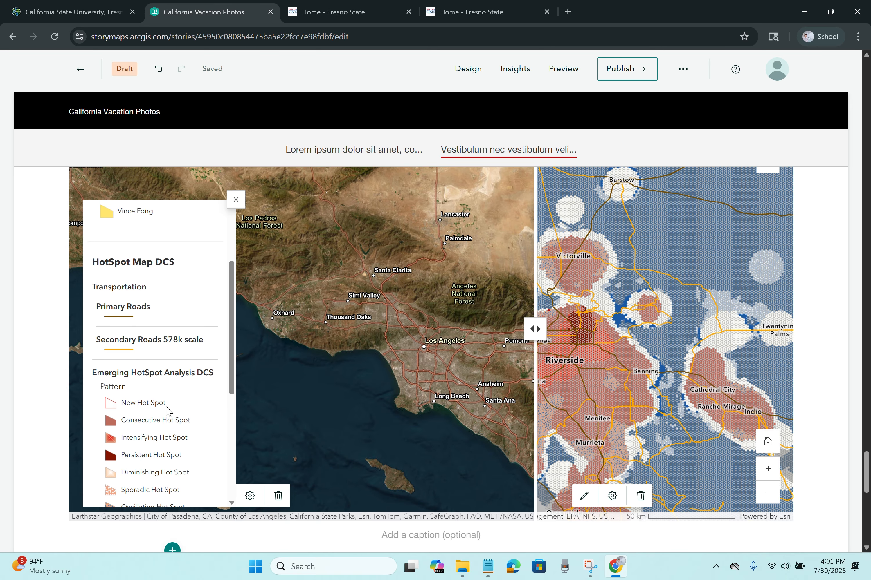
scroll(167, 412, up, 15)
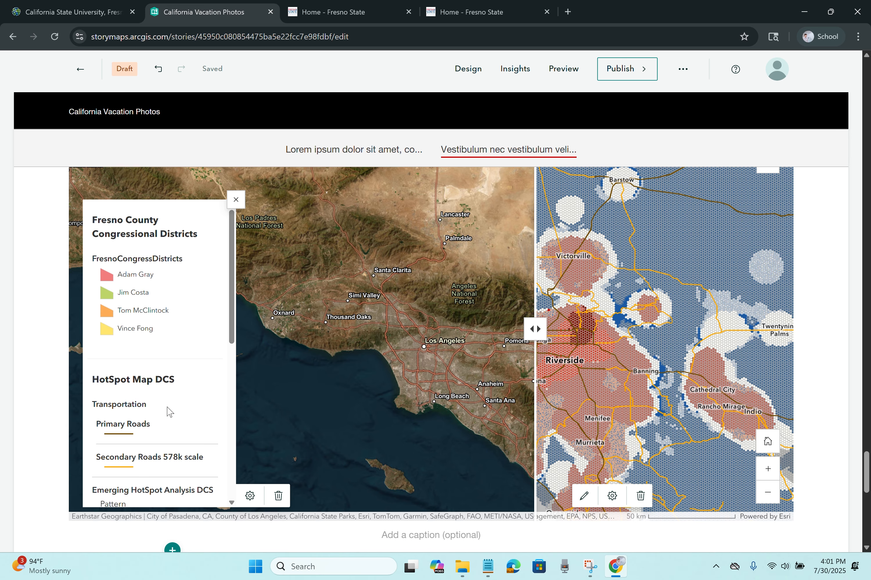
drag(354, 325, 384, 381)
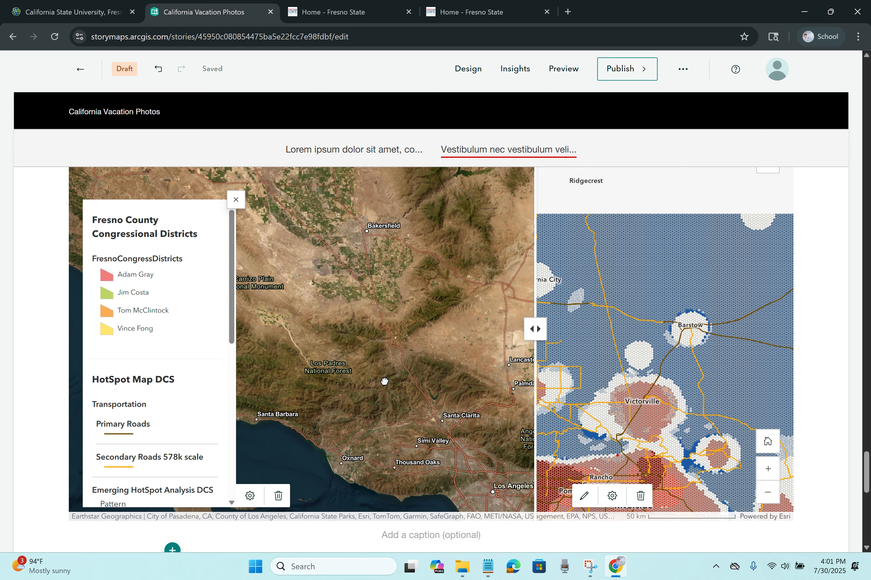
scroll(357, 263, down, 1)
scroll(376, 315, up, 1)
scroll(375, 314, up, 1)
scroll(373, 314, down, 1)
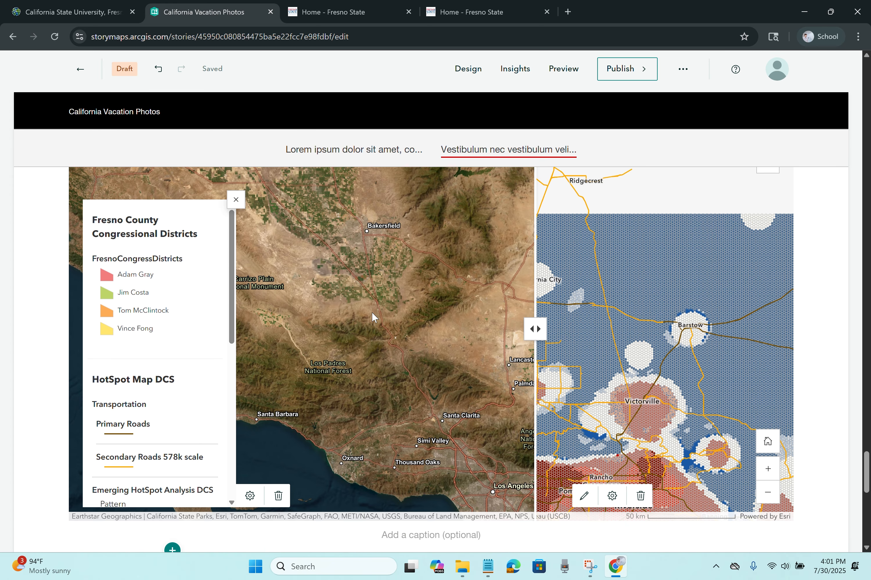
drag(364, 284, 429, 431)
drag(332, 266, 473, 443)
Step: Zoom both maps in two levels and recenter the comparison on Fresno
scroll(472, 443, up, 2)
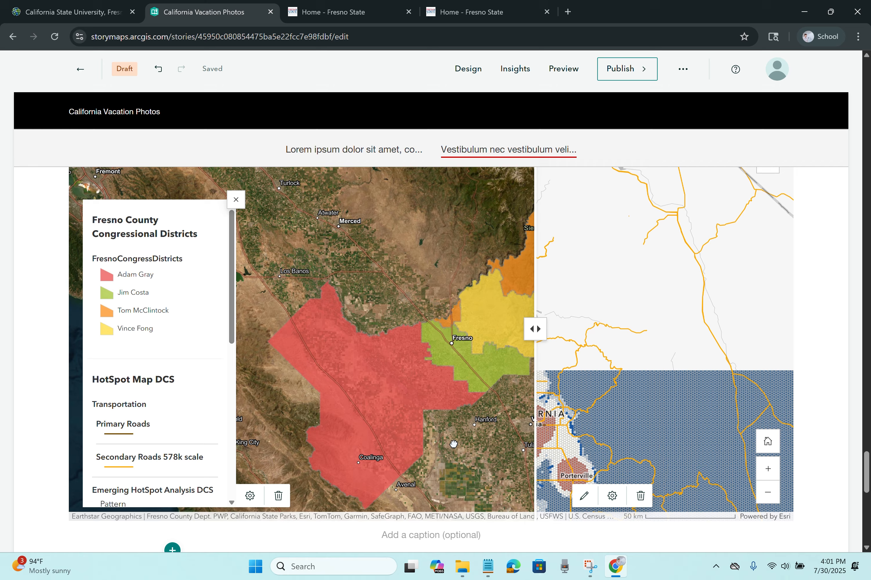
click(772, 473)
click(775, 474)
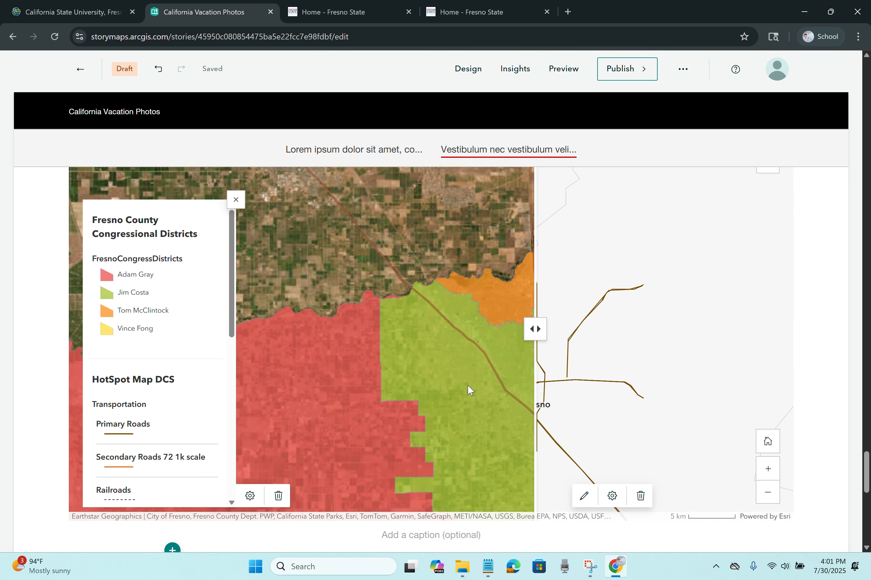
drag(467, 385, 383, 332)
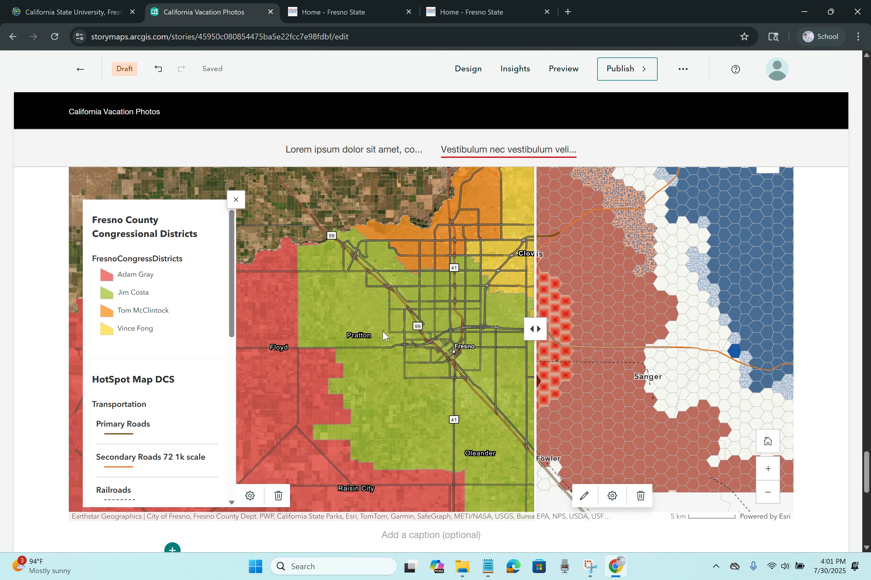
scroll(814, 292, up, 1)
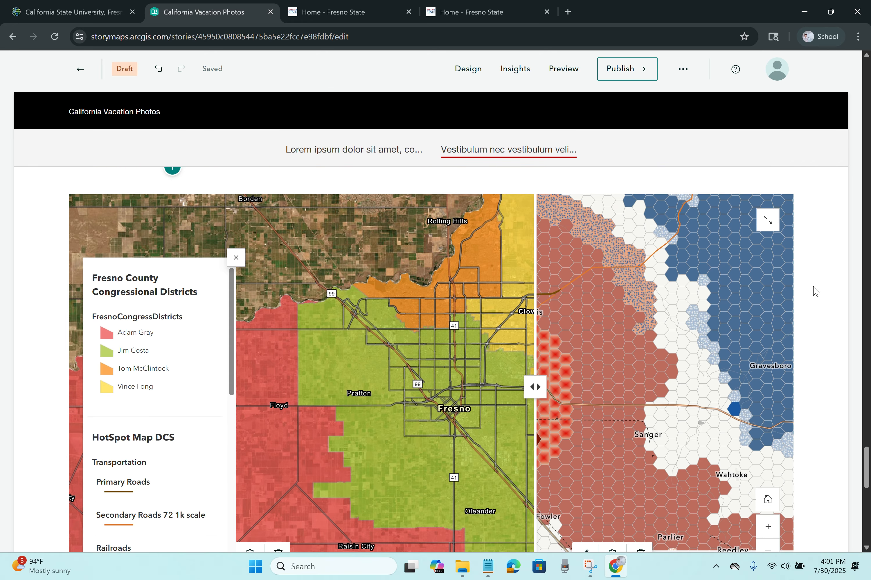
scroll(814, 292, up, 1)
drag(536, 445, 361, 446)
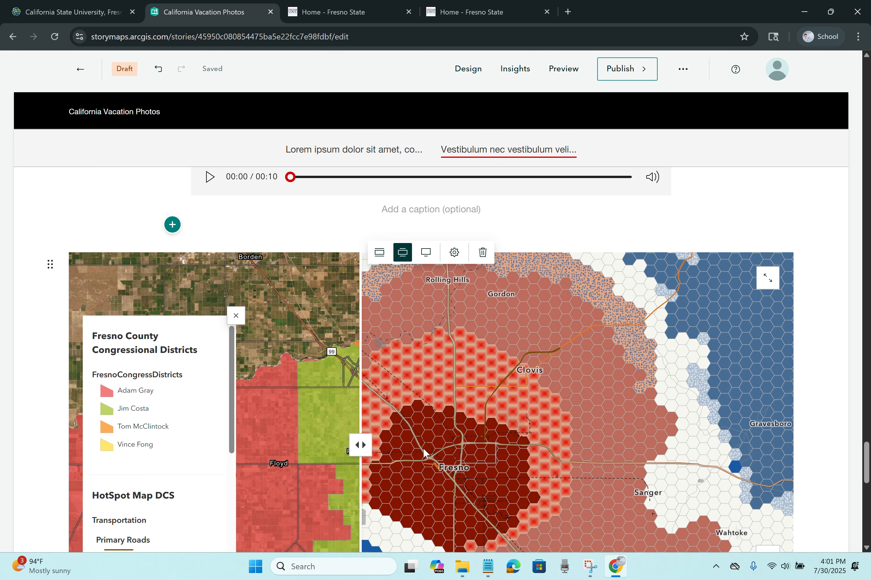
drag(423, 448, 473, 446)
scroll(826, 397, down, 6)
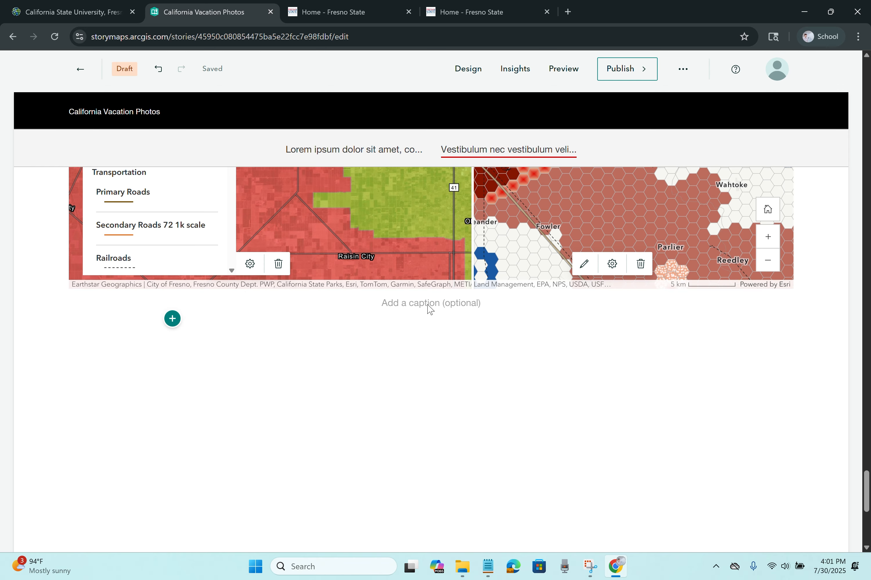
click(430, 305)
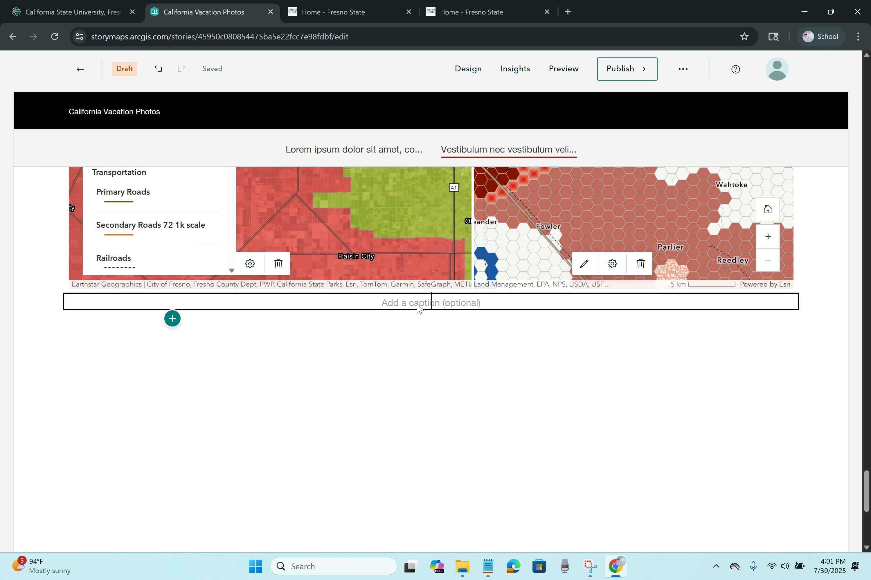
Step: Insert a timeline block below the swipe maps using the Waterfall layout
click(177, 337)
click(173, 318)
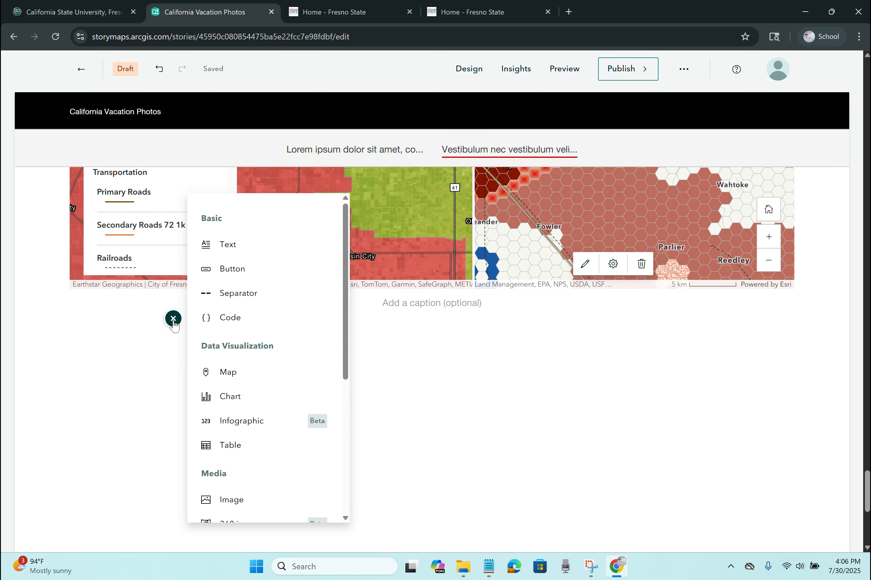
scroll(258, 342, down, 6)
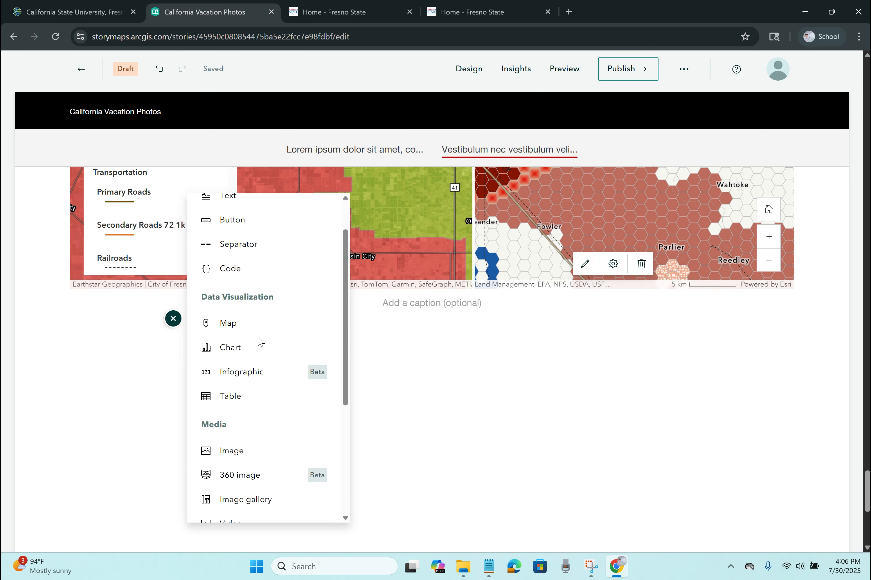
click(255, 436)
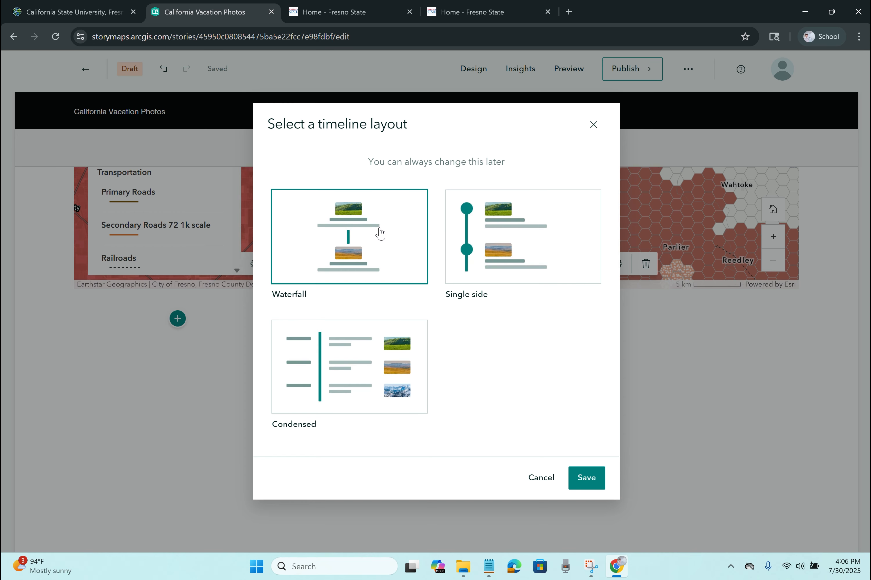
click(587, 478)
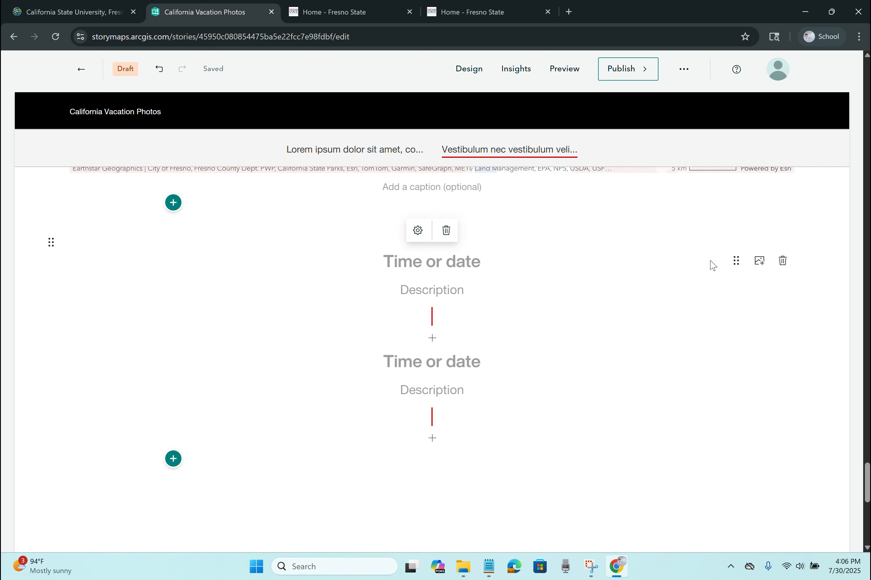
Step: Add a spacer between events and give the first event time 11:57AM and description 'Leaving the house'
click(432, 339)
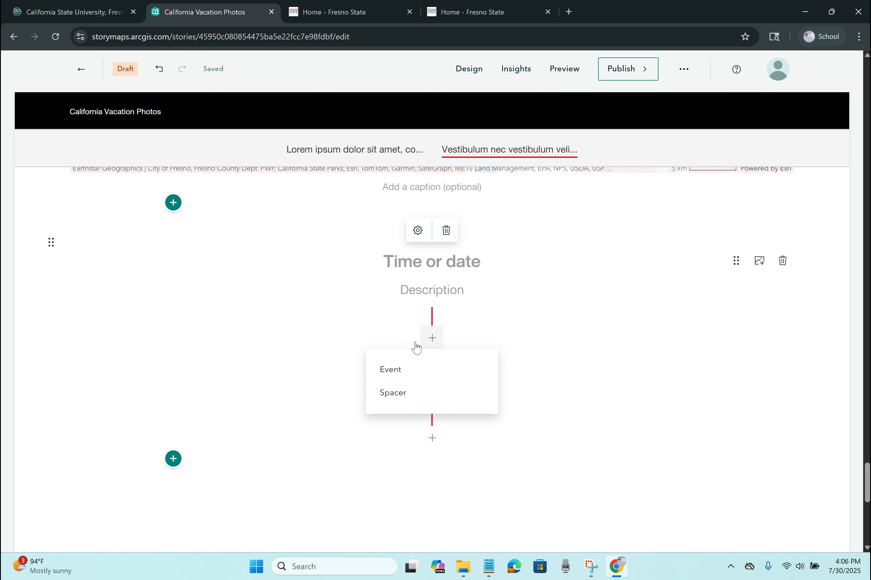
click(403, 394)
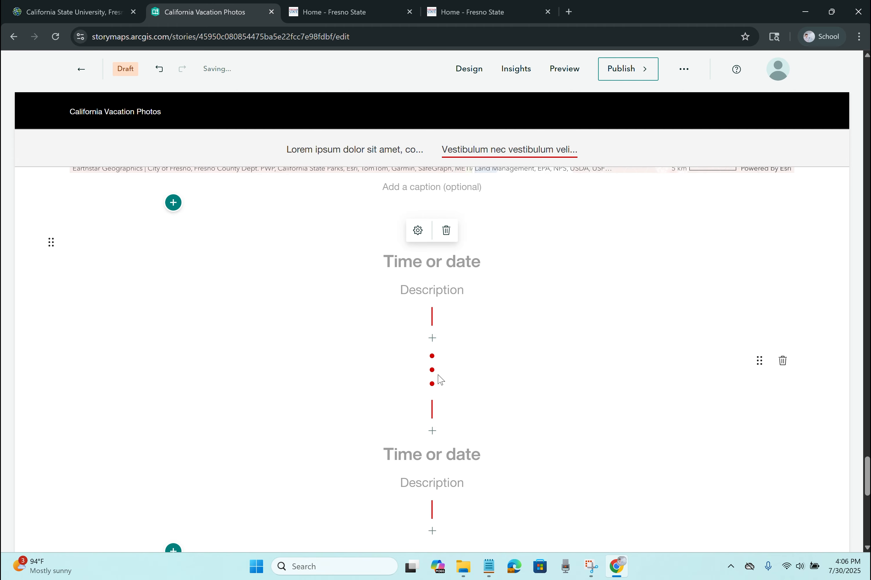
click(445, 269)
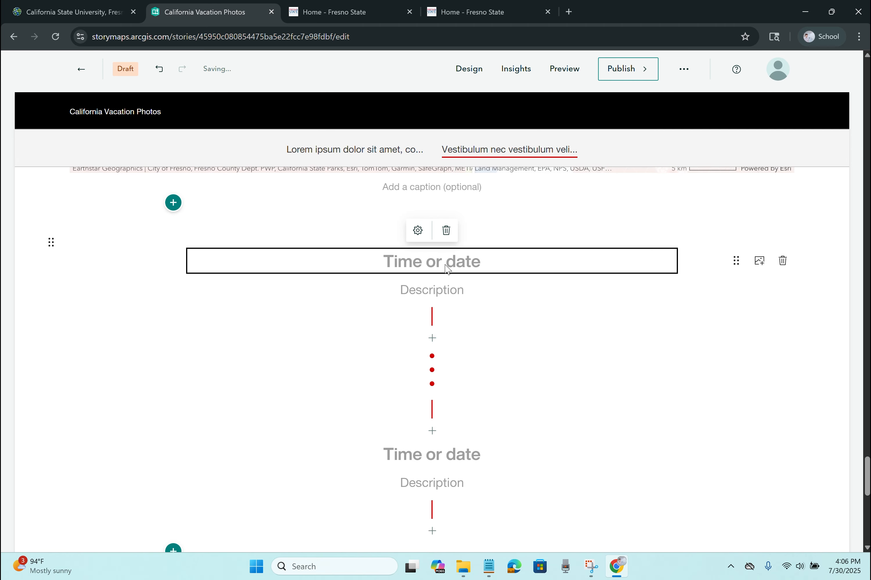
text(11:68)
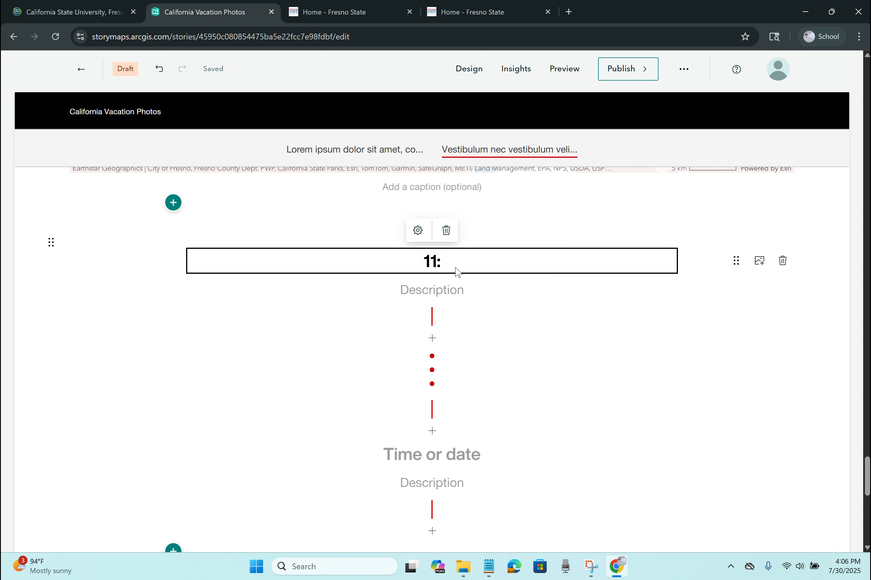
key(BackSpace)
key(BackSpace)
text(57AM)
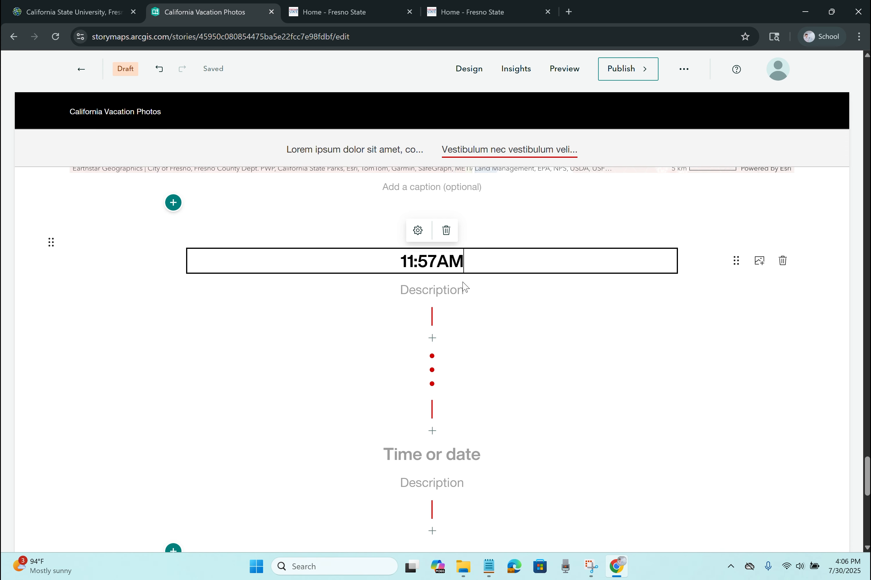
click(452, 293)
text(Leaving the house)
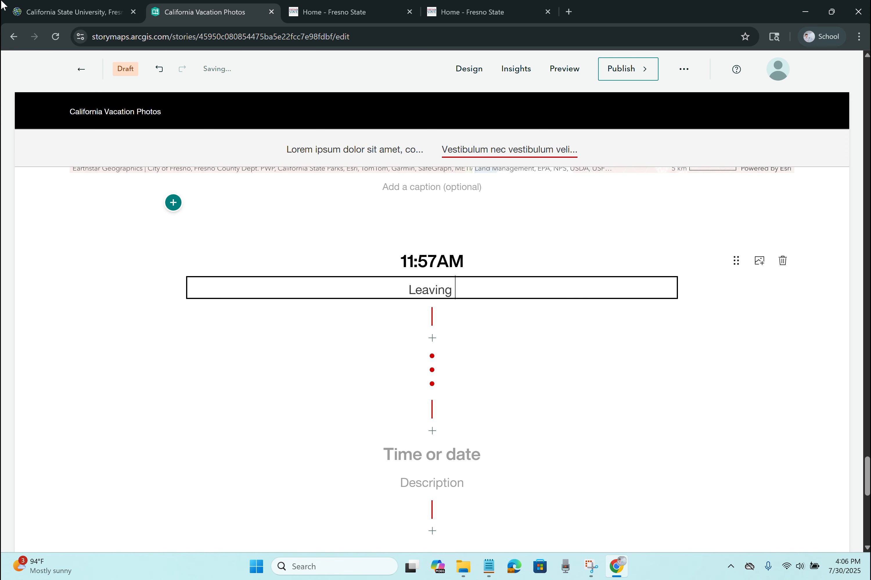
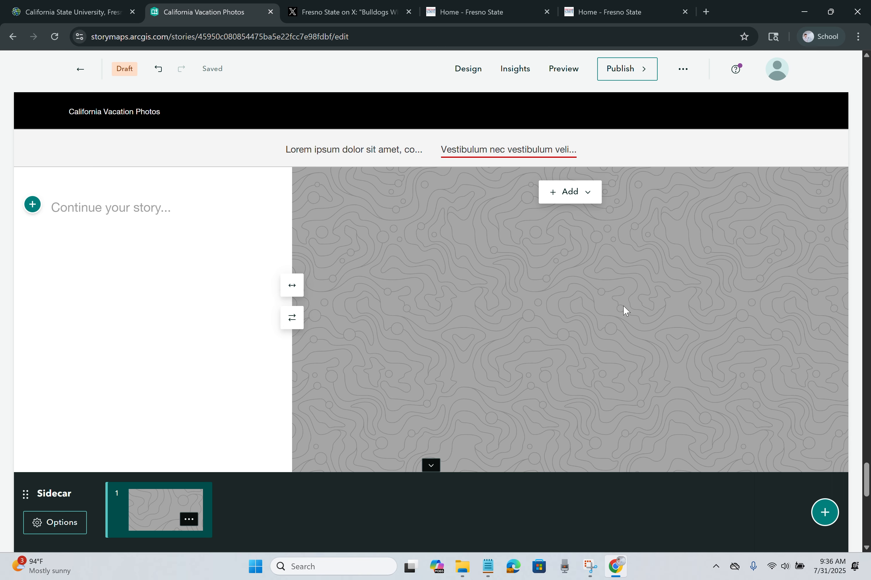
Step: Browse the block-insert menu, then close it without adding anything
click(33, 206)
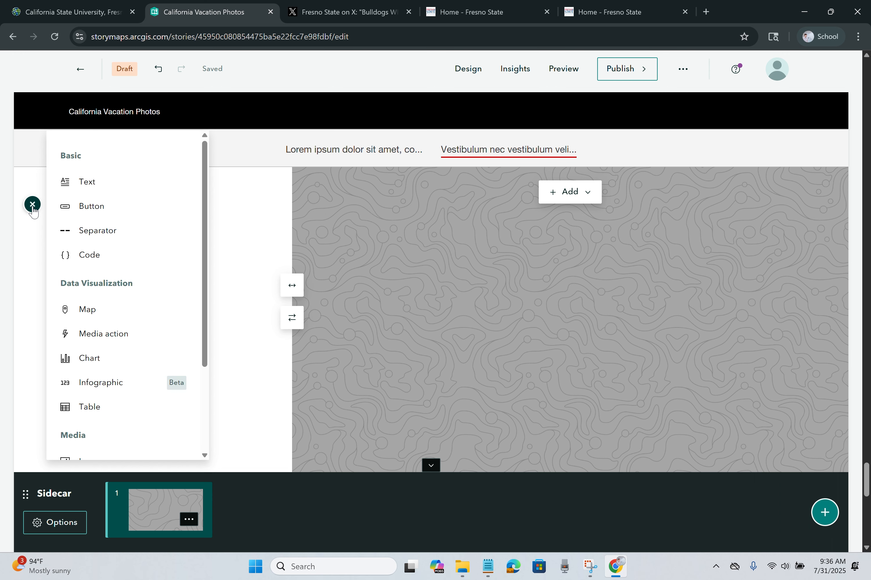
mouse_move(119, 191)
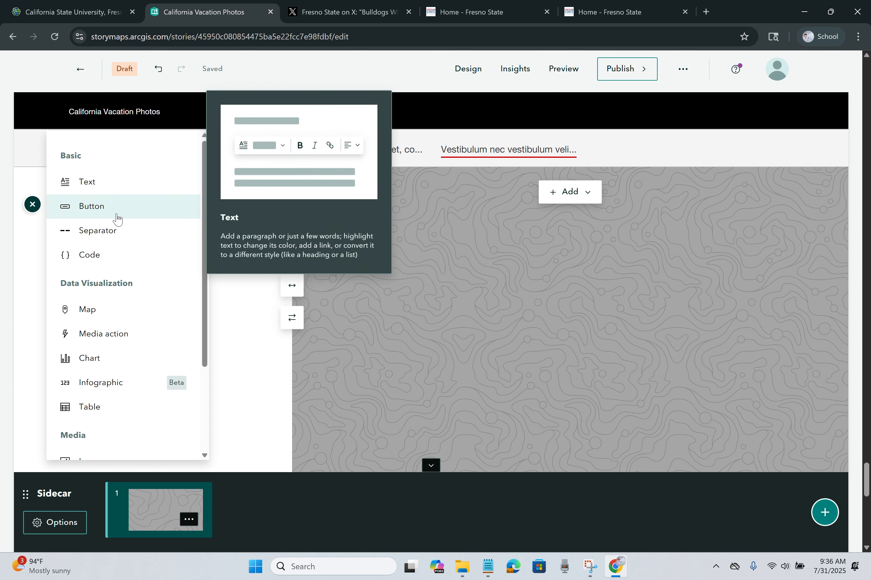
scroll(130, 339, down, 3)
mouse_move(131, 340)
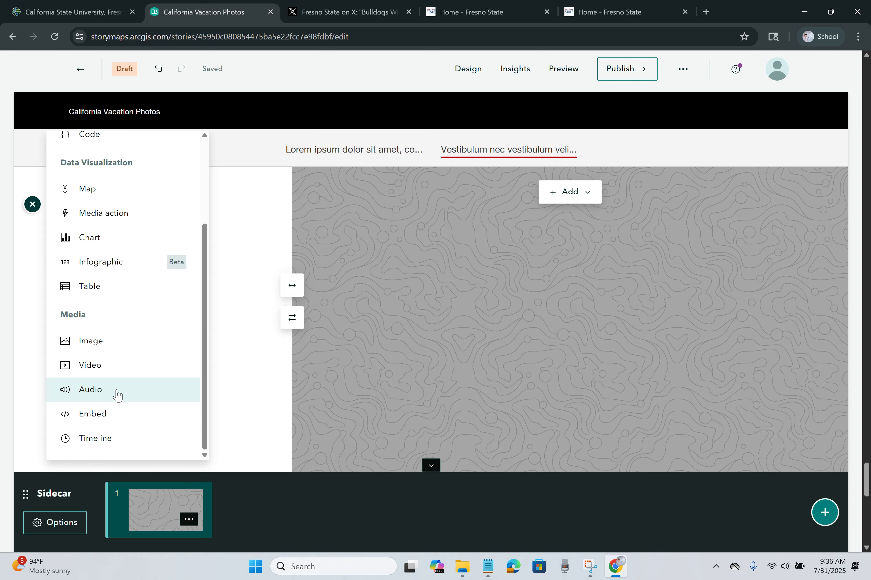
scroll(108, 375, up, 3)
mouse_move(102, 345)
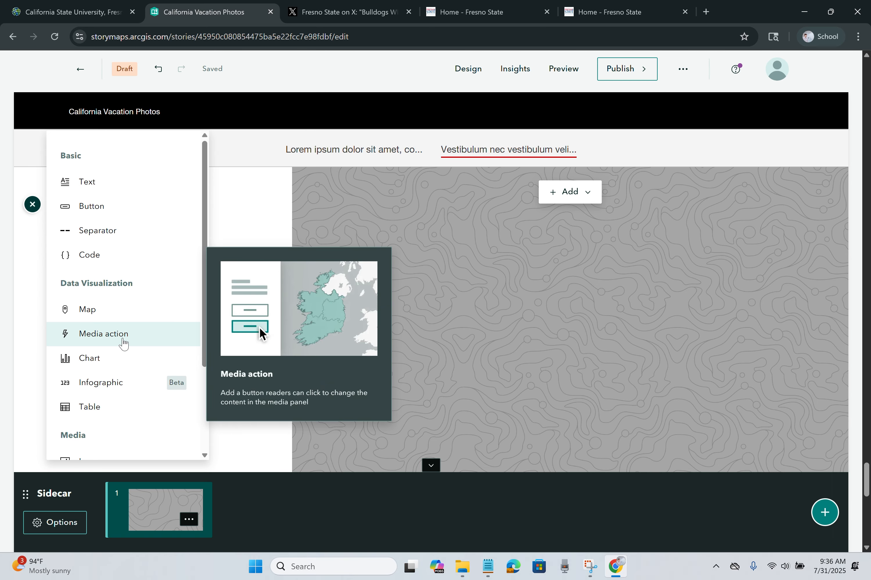
click(498, 273)
Step: Open the media panel's Add list with Image or video, Map, Chart and more
click(581, 199)
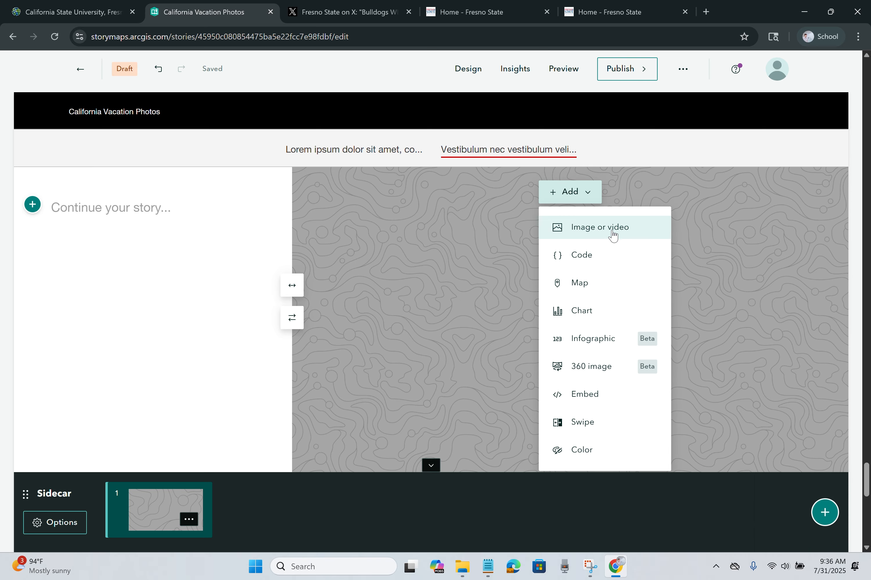
click(606, 255)
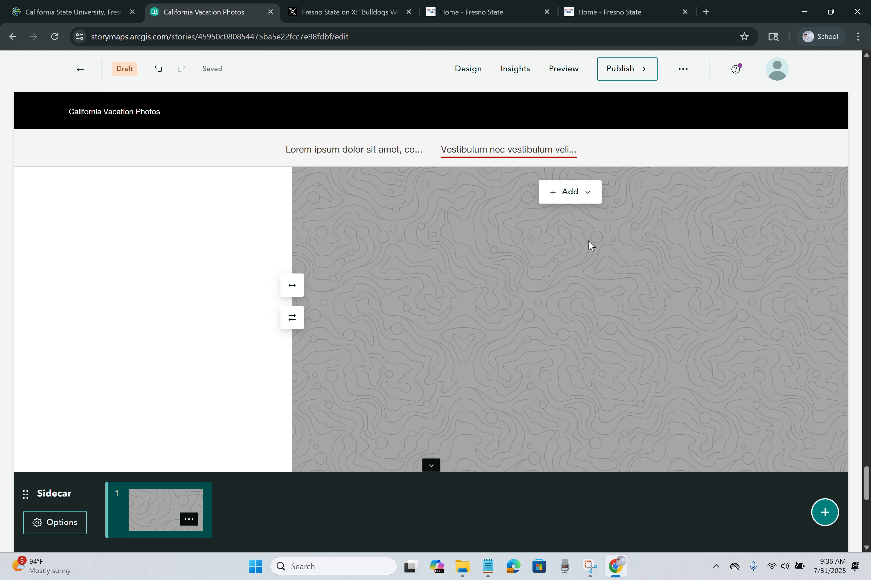
click(574, 193)
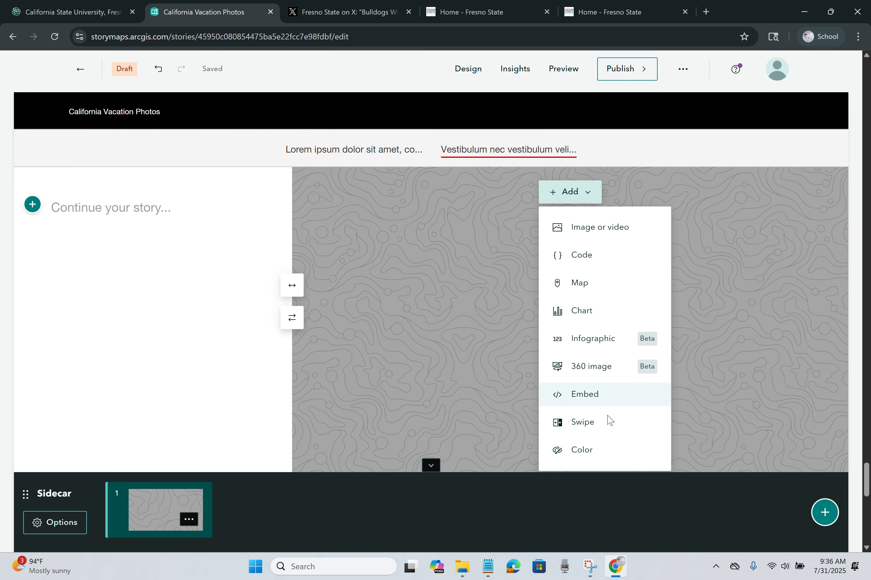
Step: Place the Fresno County Congressional Districts map from My Content in the first slide's media panel
click(593, 289)
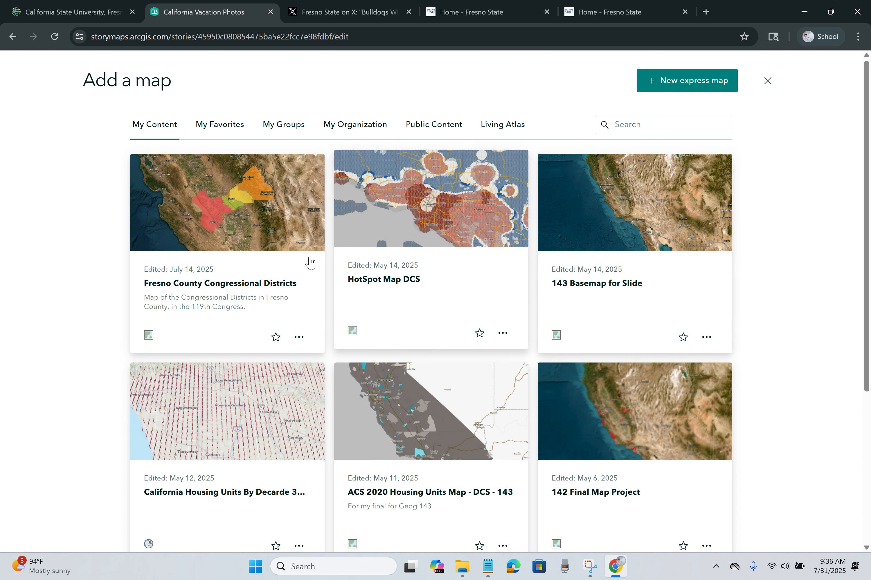
click(241, 207)
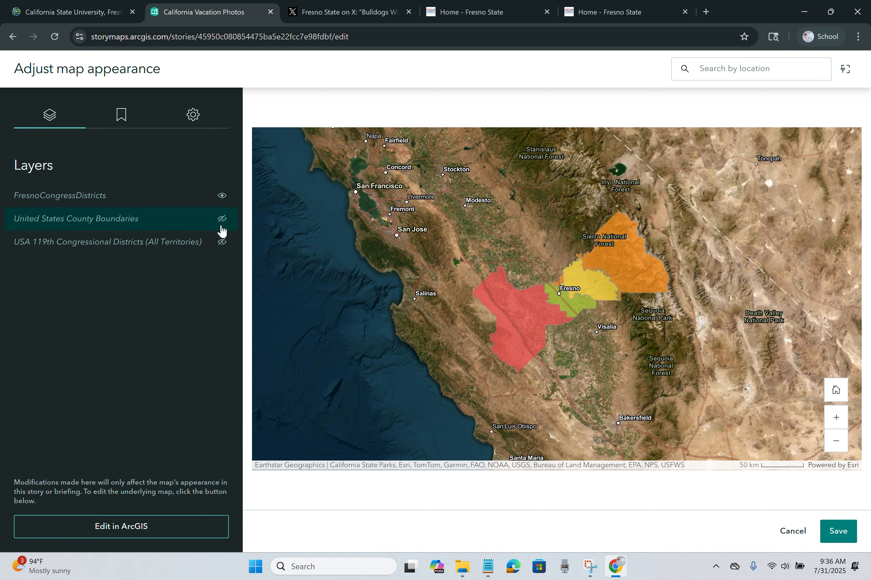
click(224, 200)
click(224, 201)
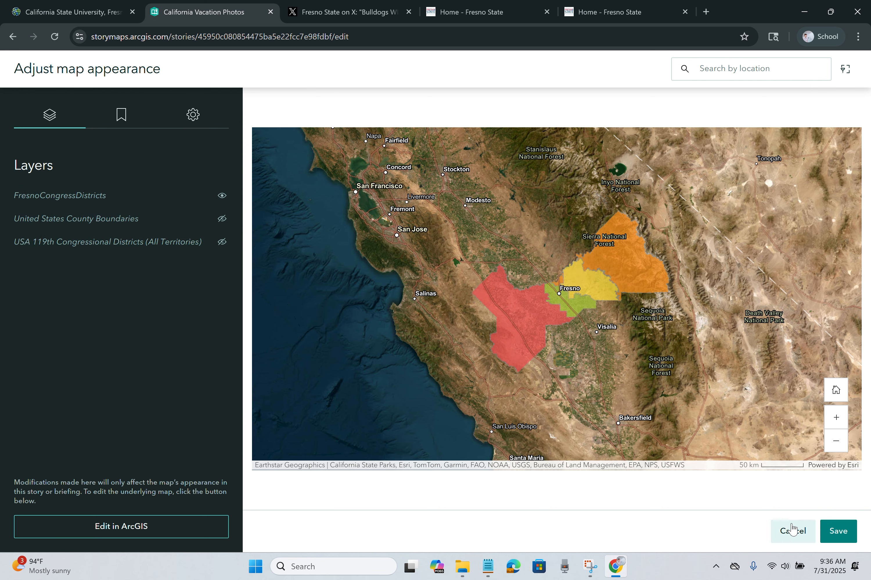
click(838, 541)
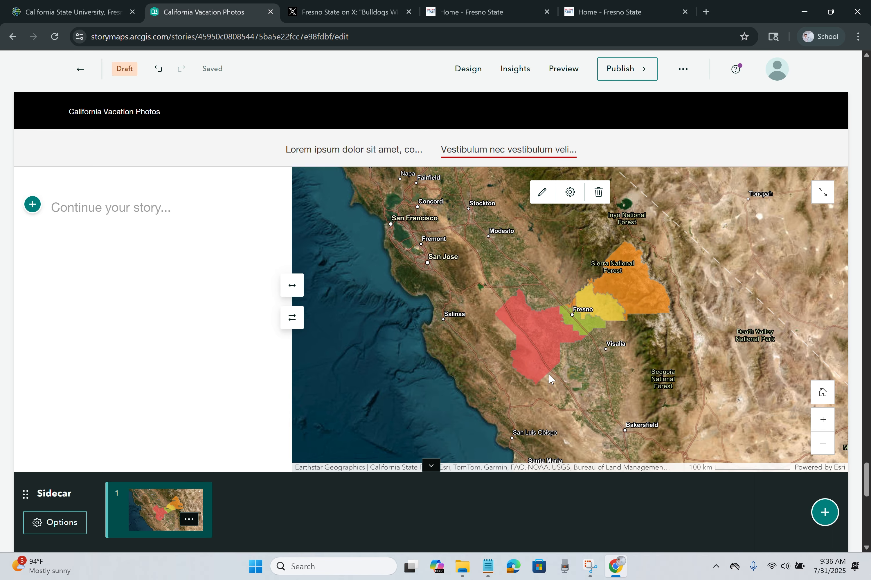
Step: Insert a media action whose map view shows only the USA 119th Congressional Districts layer
click(33, 205)
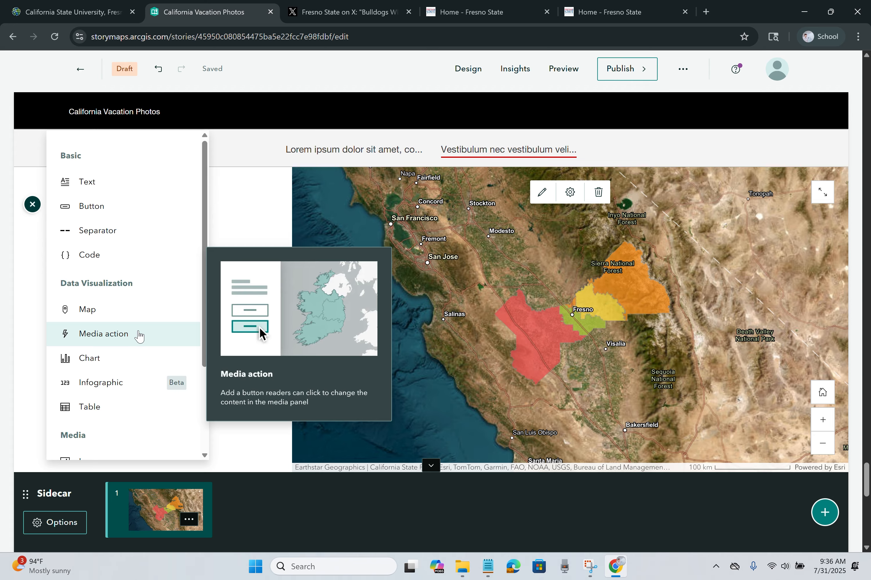
click(103, 334)
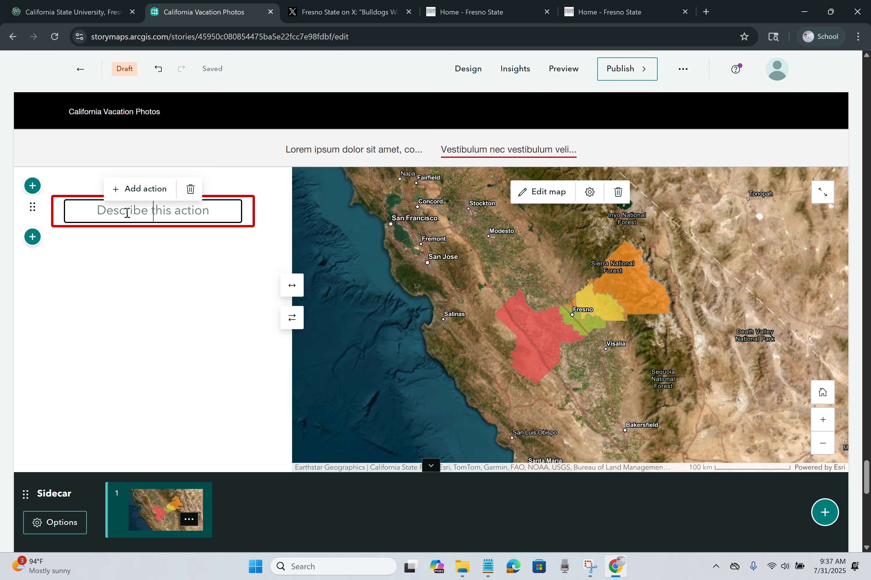
click(137, 189)
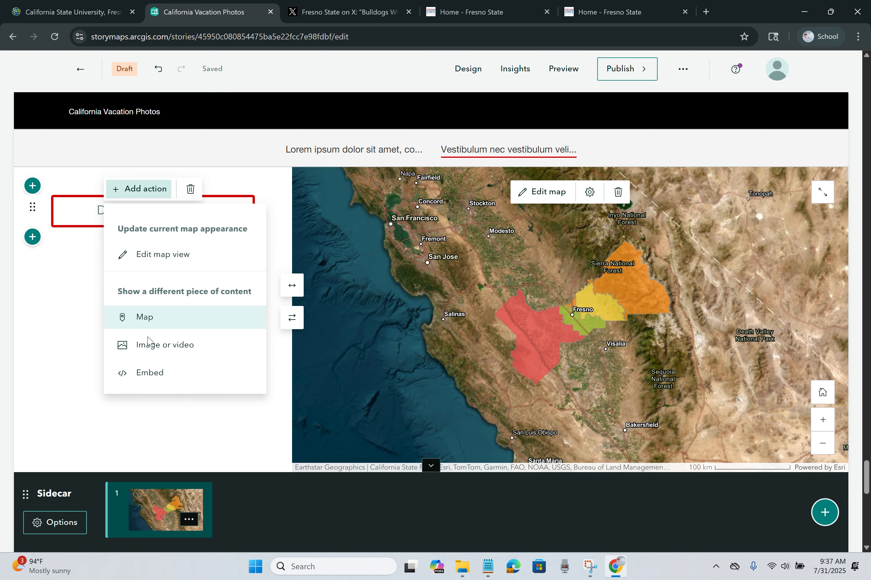
click(158, 256)
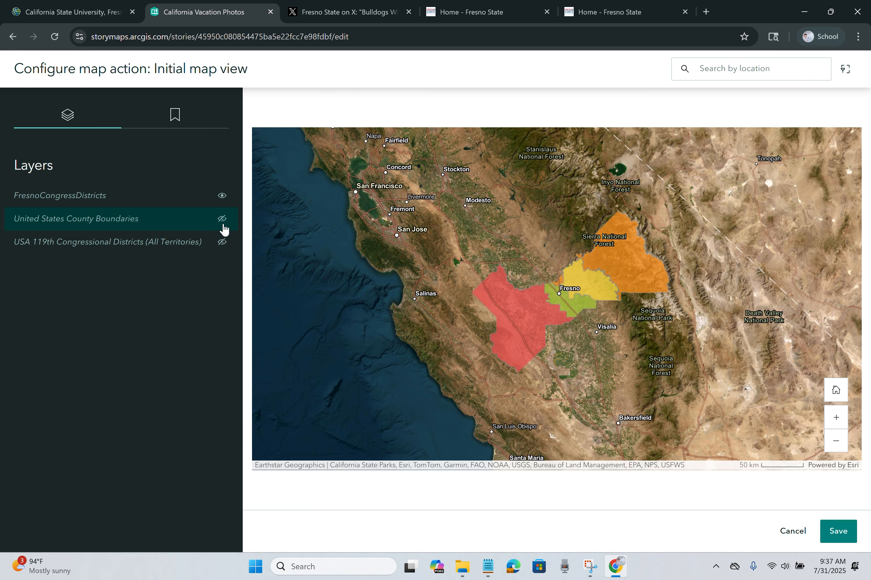
click(223, 197)
click(222, 220)
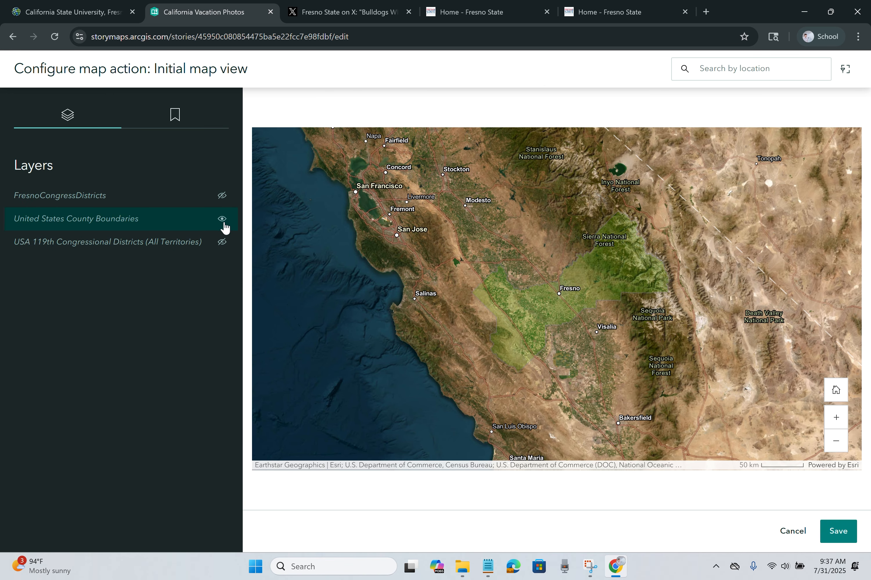
click(222, 219)
click(223, 242)
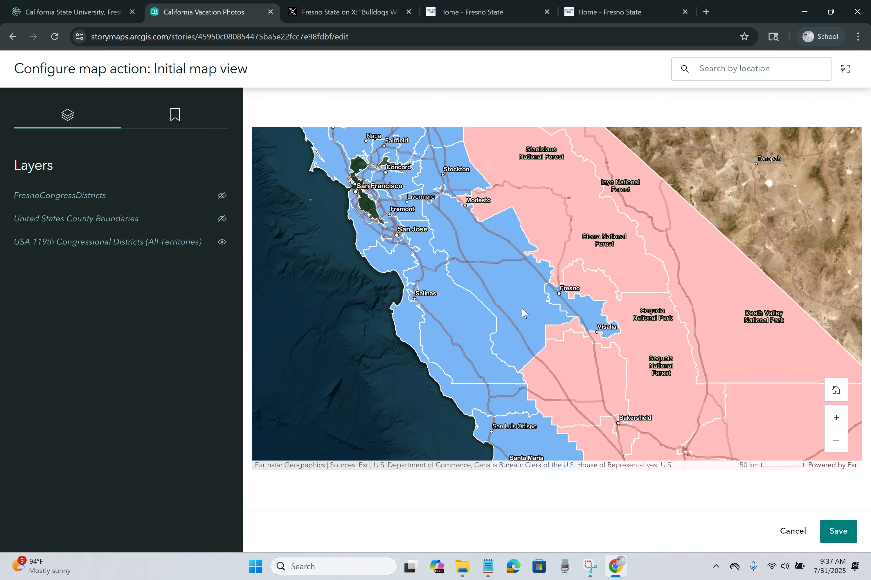
click(844, 528)
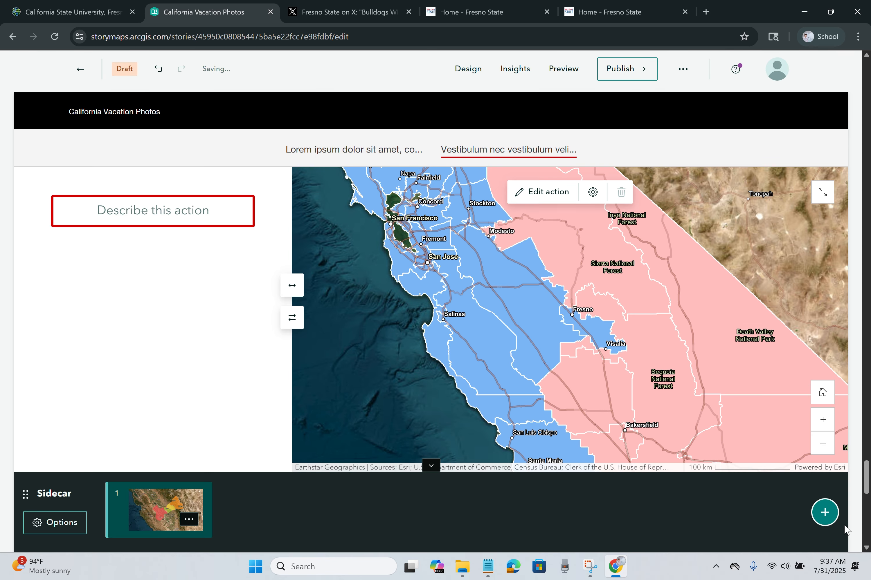
Step: Test the action's view and reset toggles, then insert a second media action block
click(161, 214)
click(128, 195)
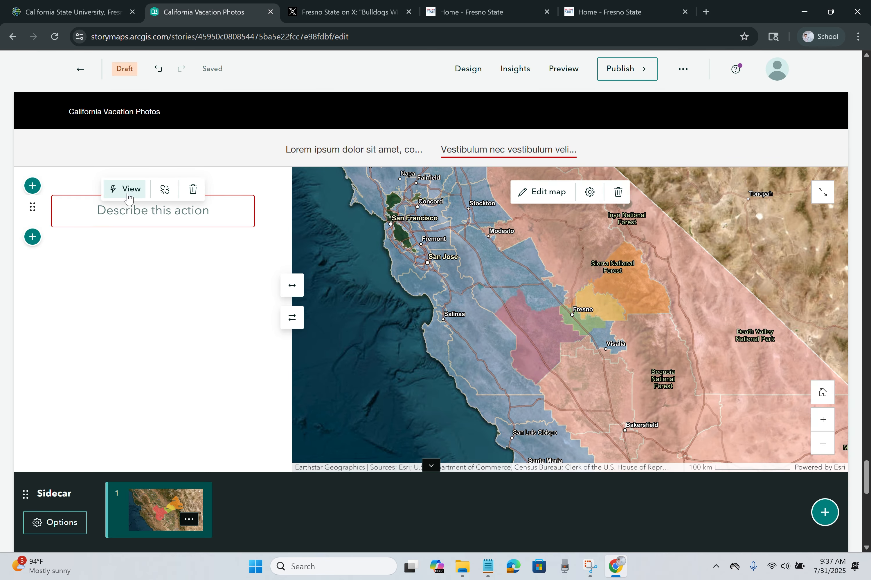
click(129, 192)
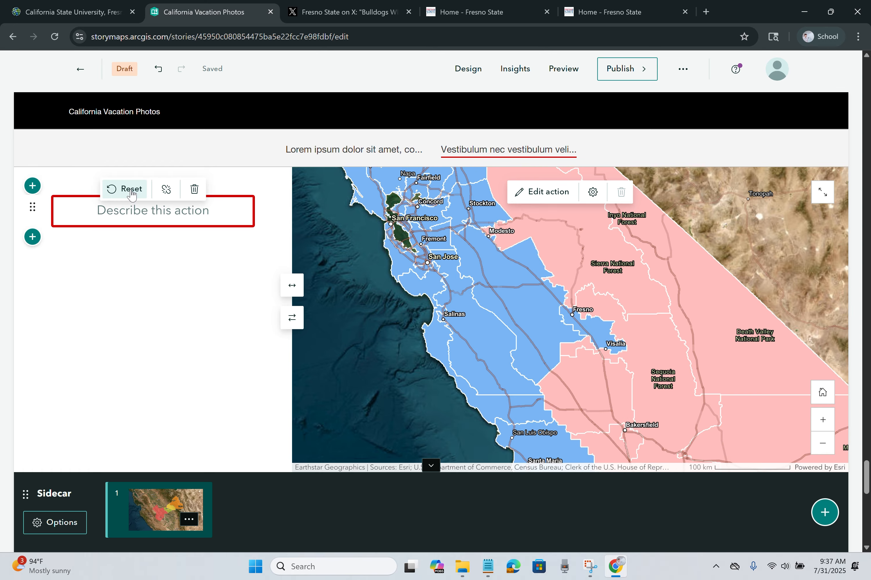
click(131, 194)
click(127, 199)
click(127, 198)
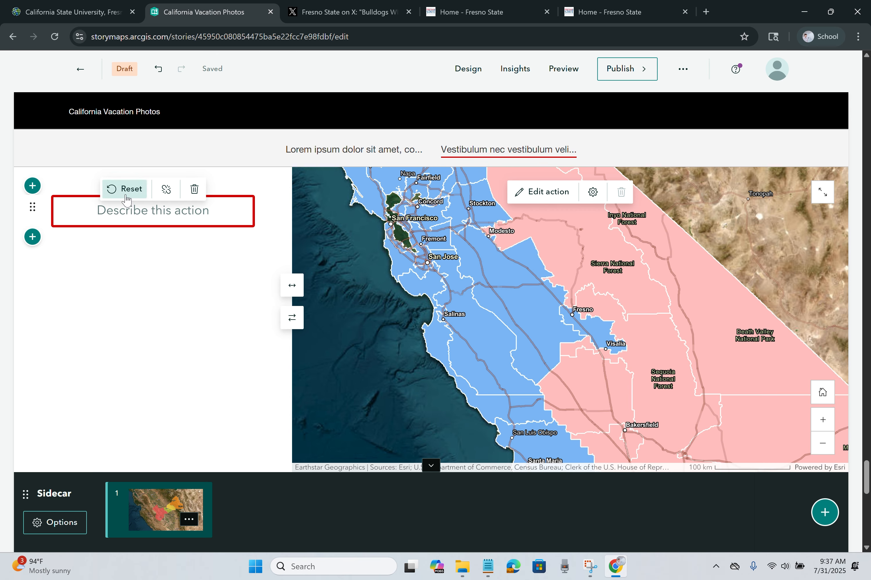
click(38, 242)
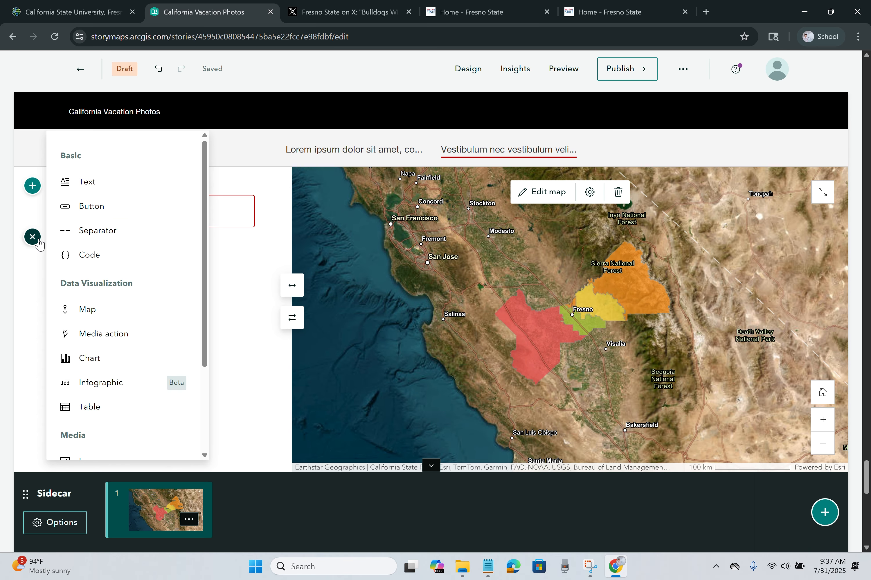
click(128, 334)
Step: Make the new action show the sunset lake photo from this story
click(155, 238)
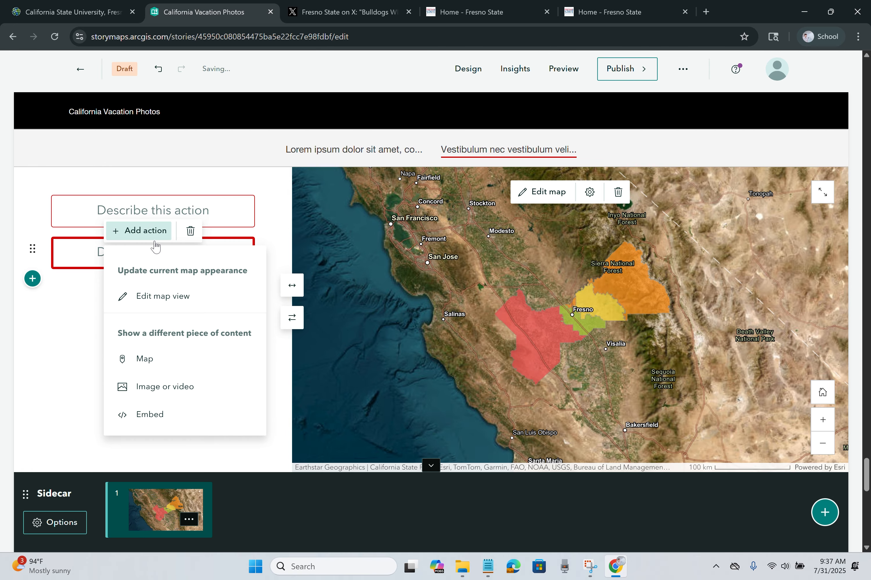
click(185, 387)
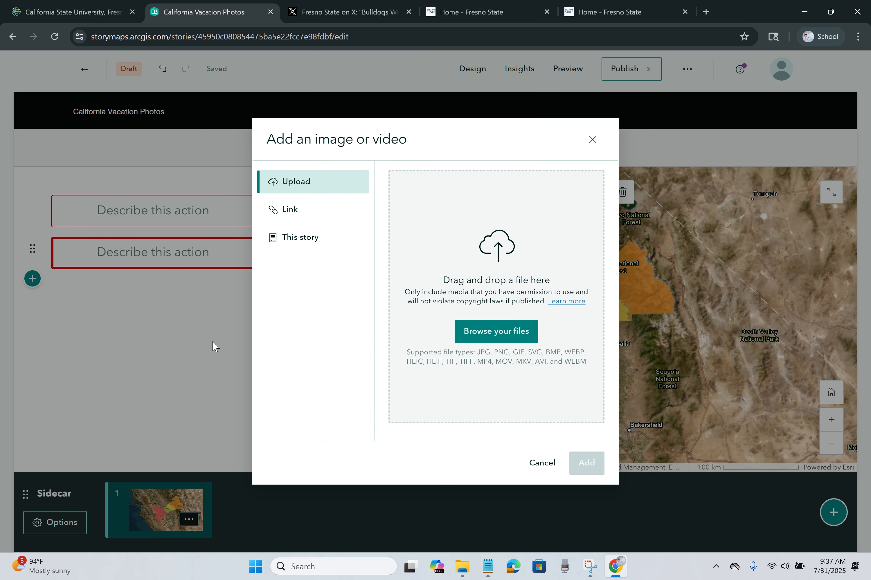
click(276, 245)
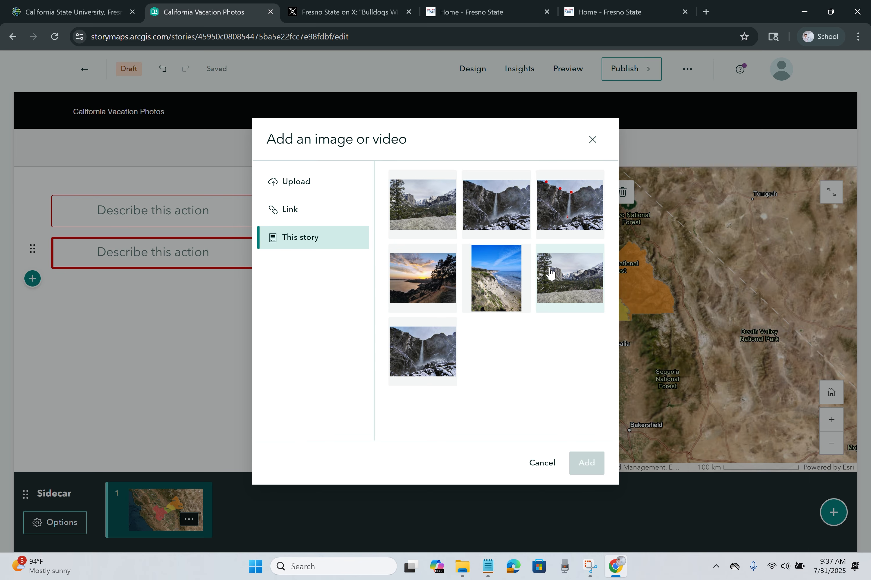
click(436, 277)
click(587, 464)
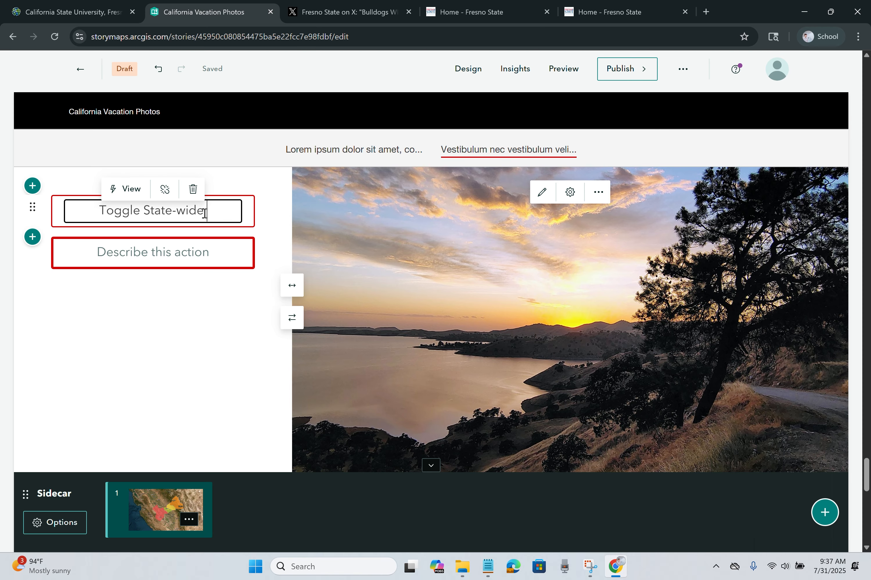
Step: Label the buttons 'Toggle State-wide Congressional Districts' and 'Picture'
text(gressional Disctrict)
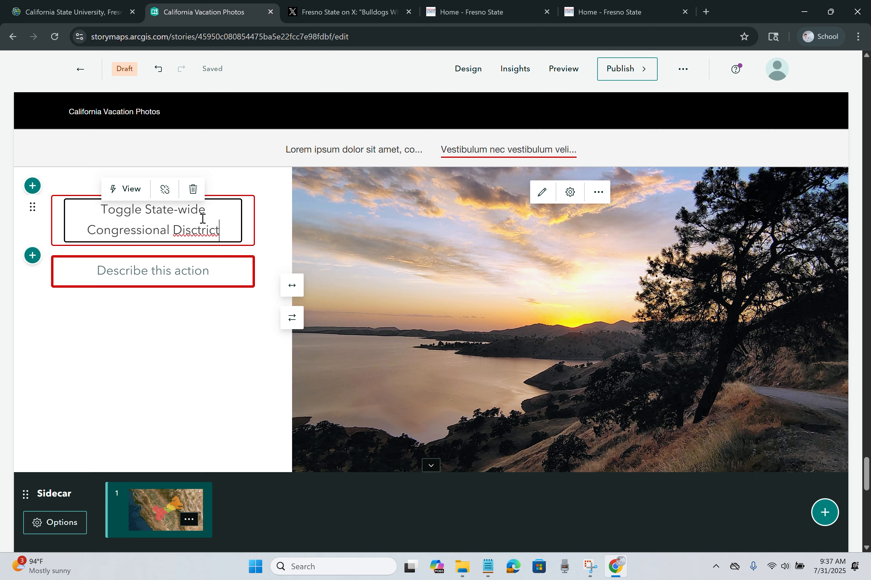
right_click(191, 227)
click(206, 247)
text(s)
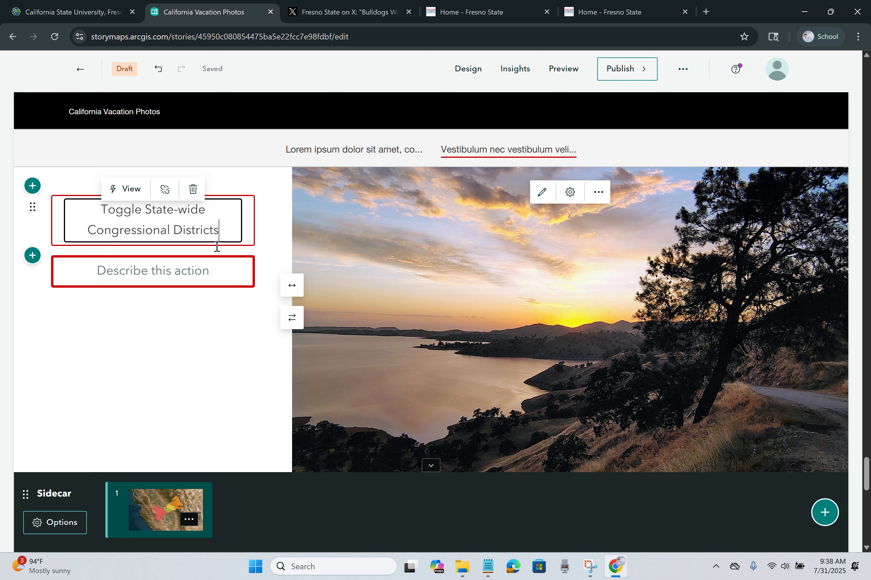
click(211, 269)
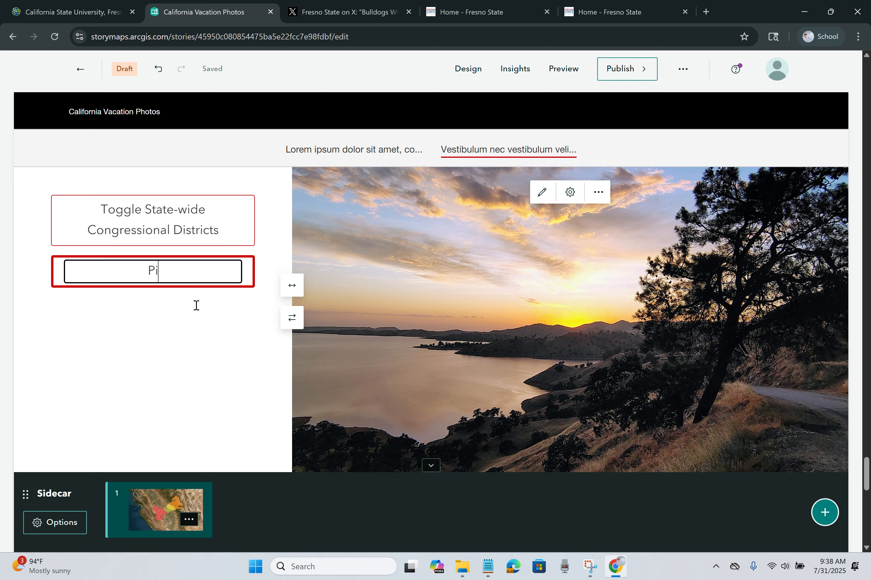
text(Picture)
key(Return)
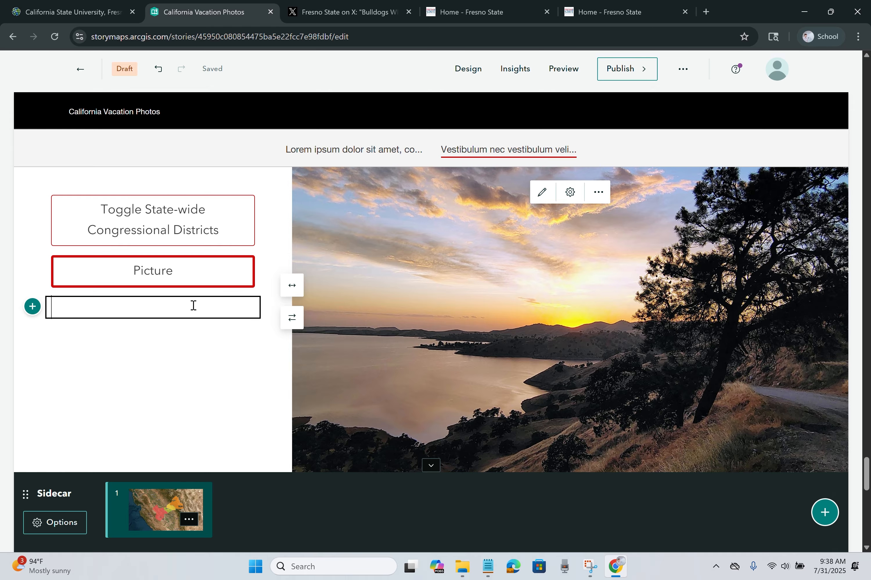
Step: Restore the map and paste the prepared lorem ipsum paragraphs from Notepad into the text block
click(138, 250)
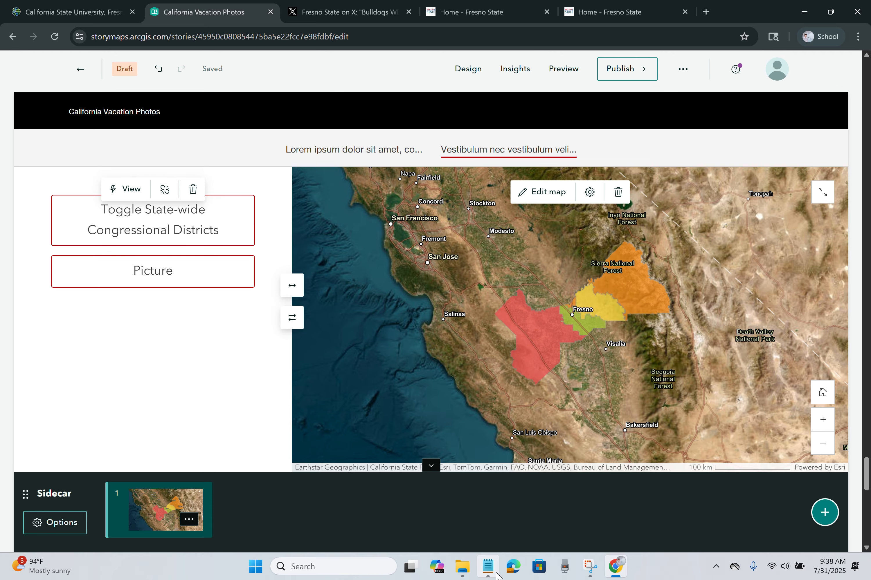
click(489, 567)
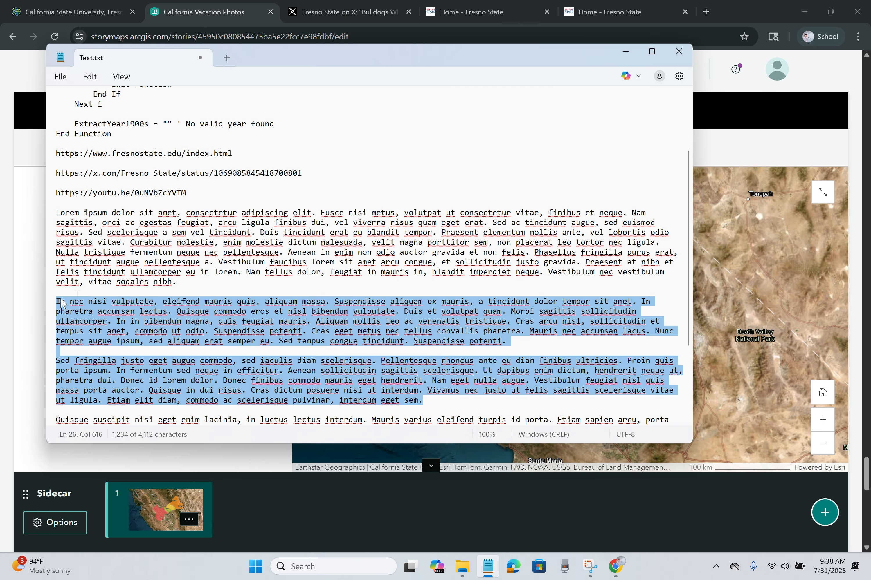
key(ctrl+c)
key(alt+Tab)
key(ctrl+v)
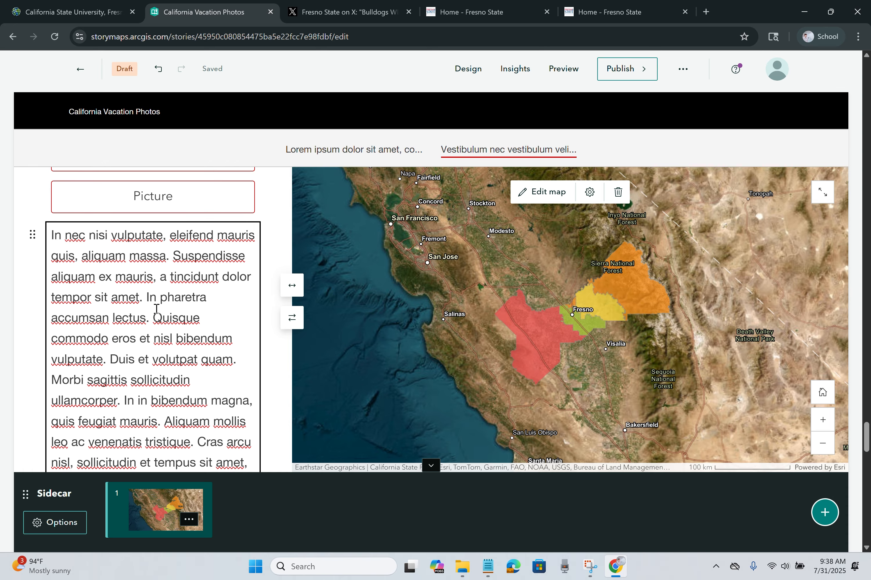
Step: Split the text into paragraphs at 'In pharetra', 'Cras arcu' and 'Cras eget'
click(147, 298)
key(Return)
click(167, 362)
key(Return)
scroll(167, 345, down, 4)
click(174, 235)
key(Return)
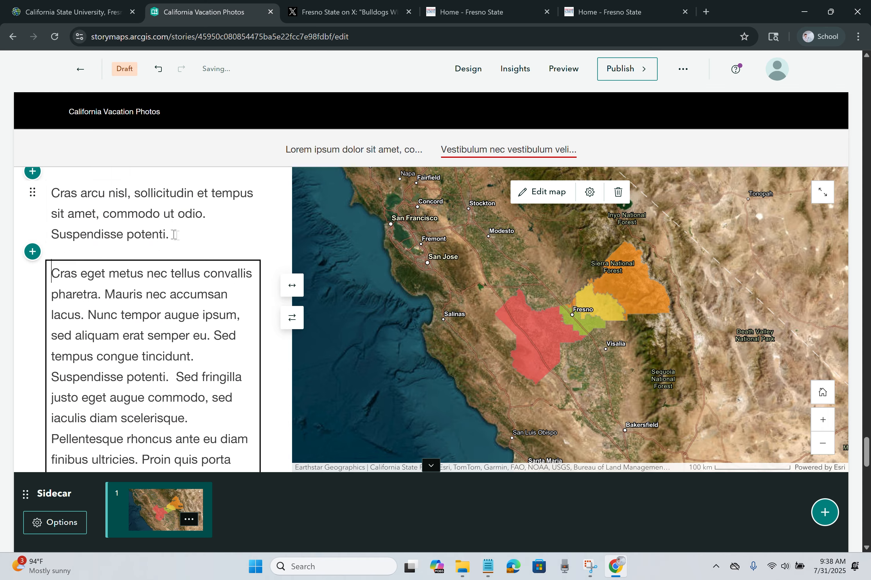
Step: Style the 'Cras arcu' paragraph as a quote
click(118, 191)
drag(51, 192, 170, 235)
click(39, 264)
click(39, 452)
click(152, 323)
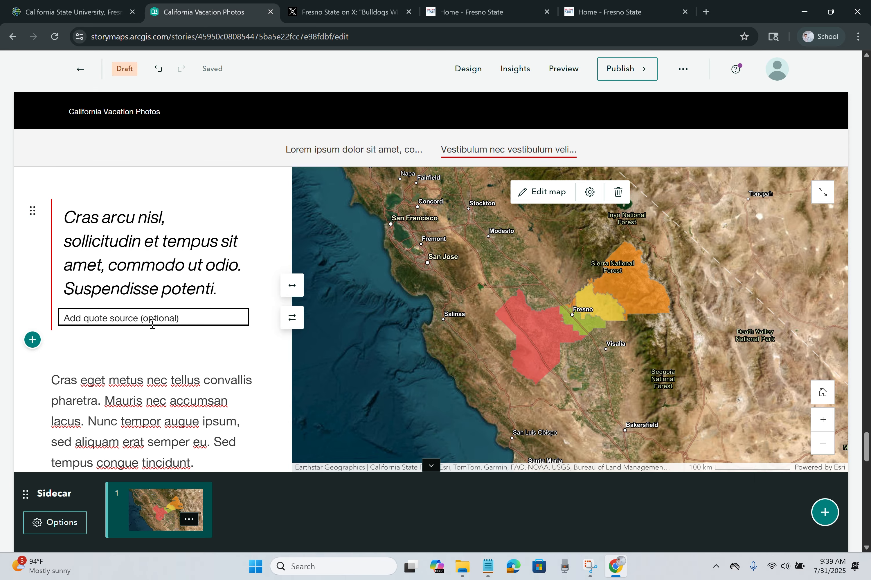
Step: Start new paragraphs at 'Pellentesque' and 'Donec finibus', removing extra spaces
scroll(180, 324, down, 3)
click(193, 293)
key(Delete)
key(Return)
scroll(195, 270, down, 4)
click(195, 223)
key(Delete)
key(Return)
scroll(189, 255, up, 1)
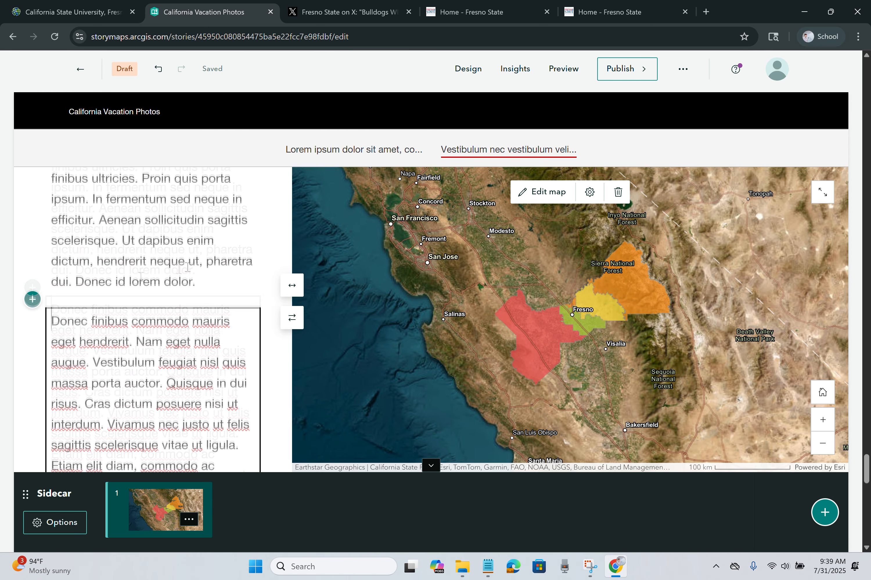
Step: Add a separator and the beach cliff photo after the text
click(33, 300)
click(33, 300)
click(32, 355)
scroll(101, 412, down, 3)
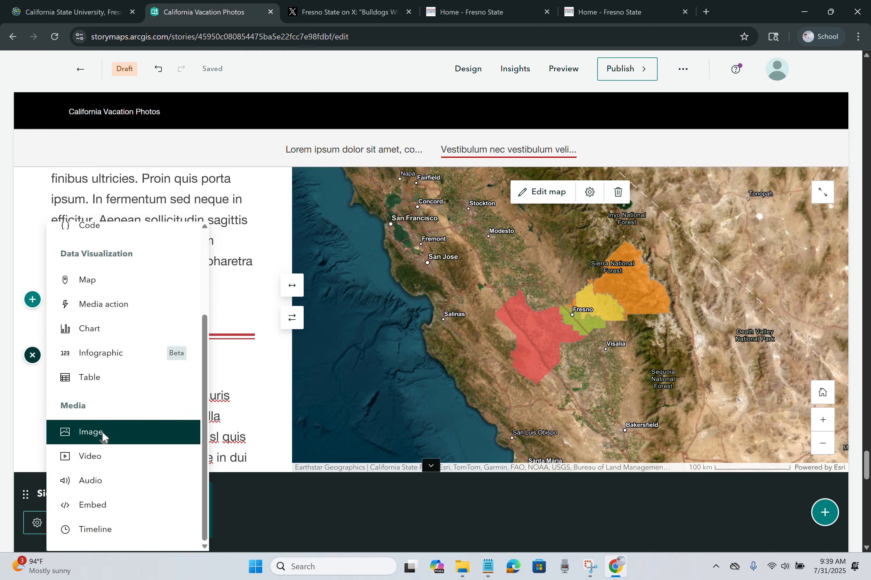
click(97, 434)
click(496, 278)
click(586, 463)
Step: Look through the cliff photo's options, settings and editor, closing each without changes
click(180, 266)
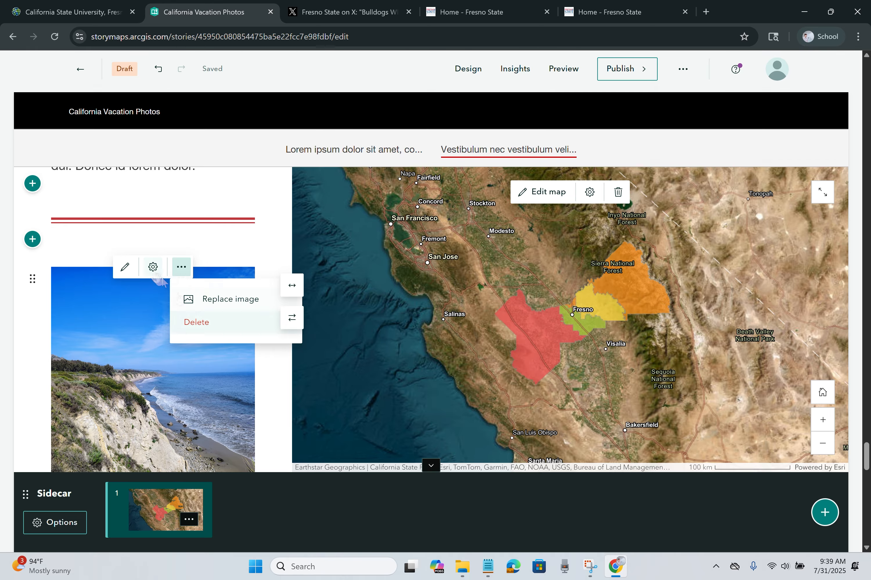
click(153, 267)
click(540, 416)
click(124, 272)
click(769, 71)
scroll(180, 305, down, 3)
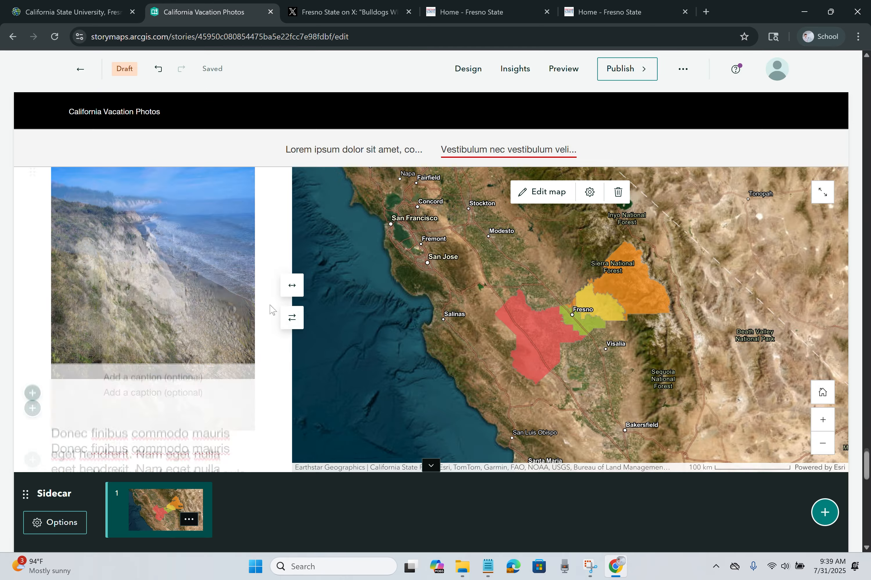
scroll(296, 292, up, 10)
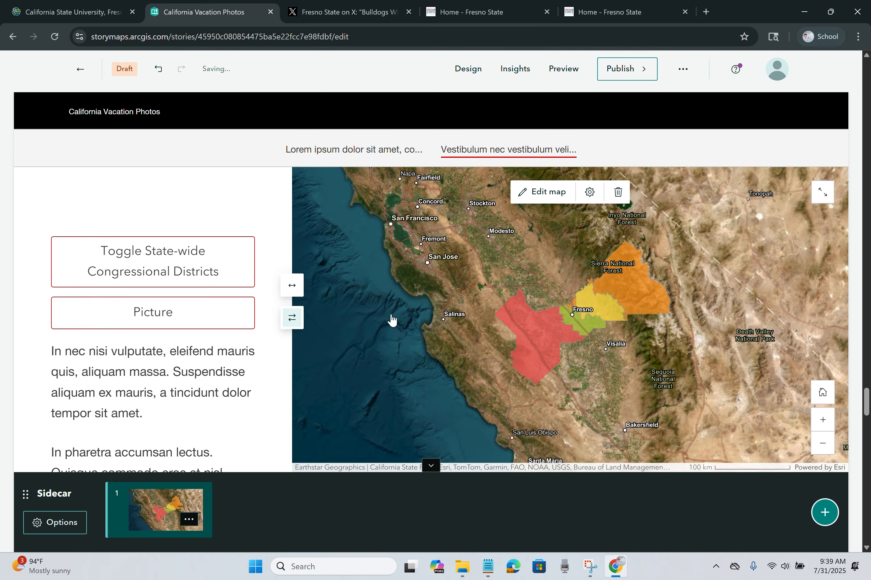
Step: Swap the panels so the narrative sits to the right of the map
click(292, 318)
scroll(644, 315, down, 15)
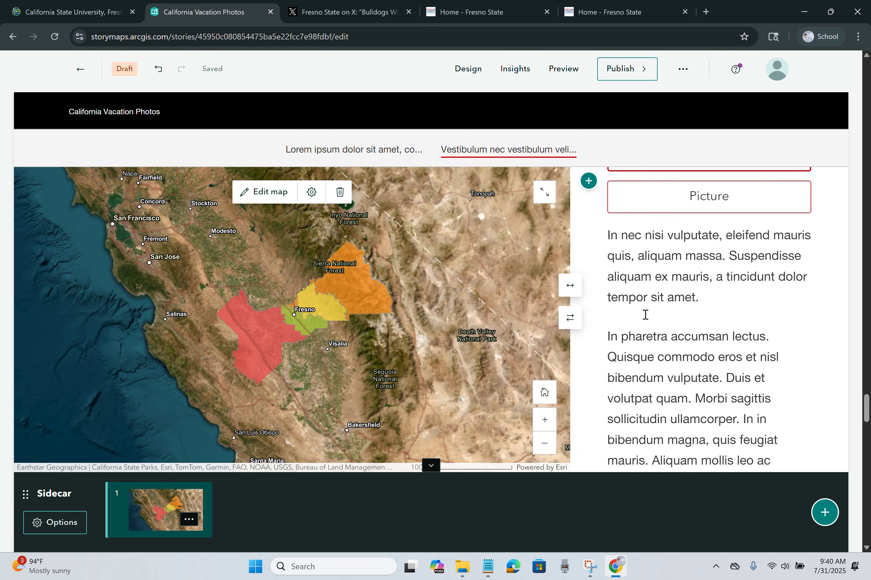
scroll(594, 317, up, 2)
click(716, 318)
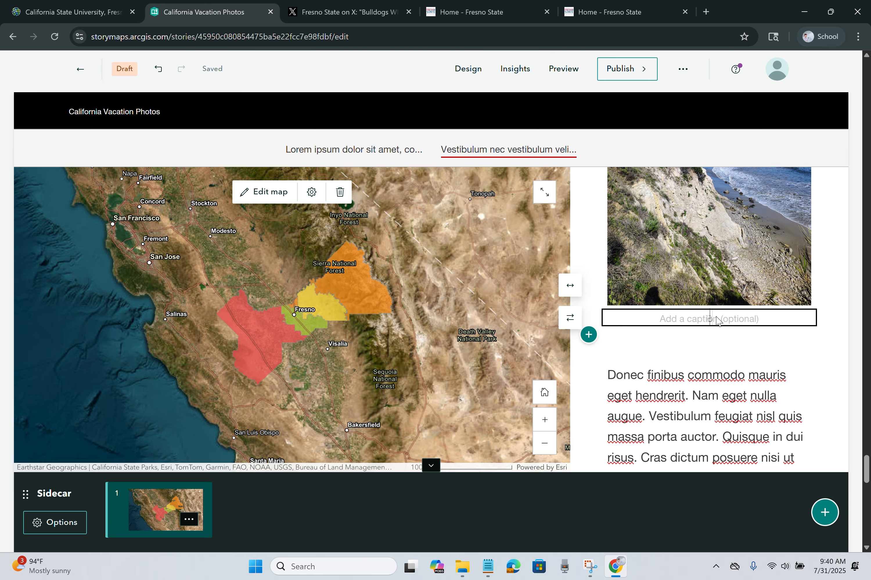
scroll(799, 350, down, 5)
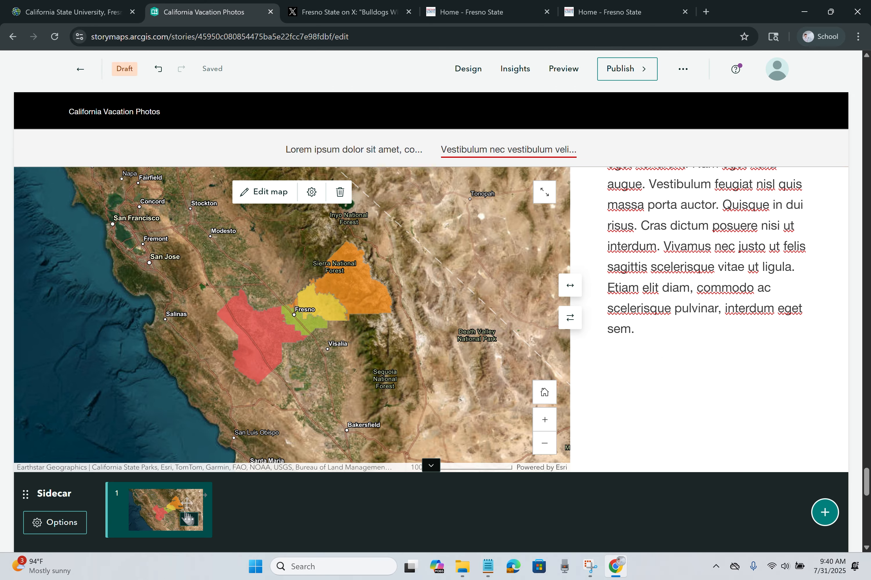
Step: Add a new sidecar slide with the waterfall photo from this story as its media
click(825, 519)
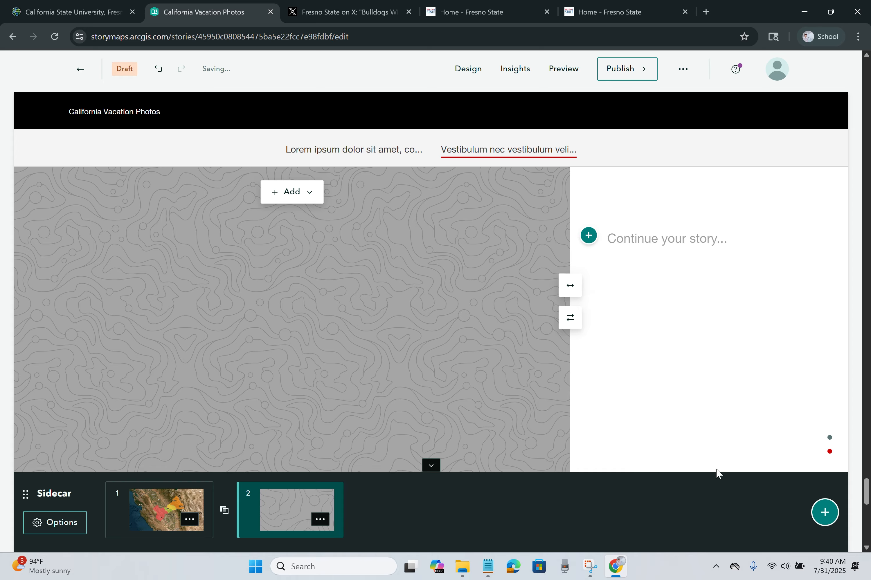
click(285, 195)
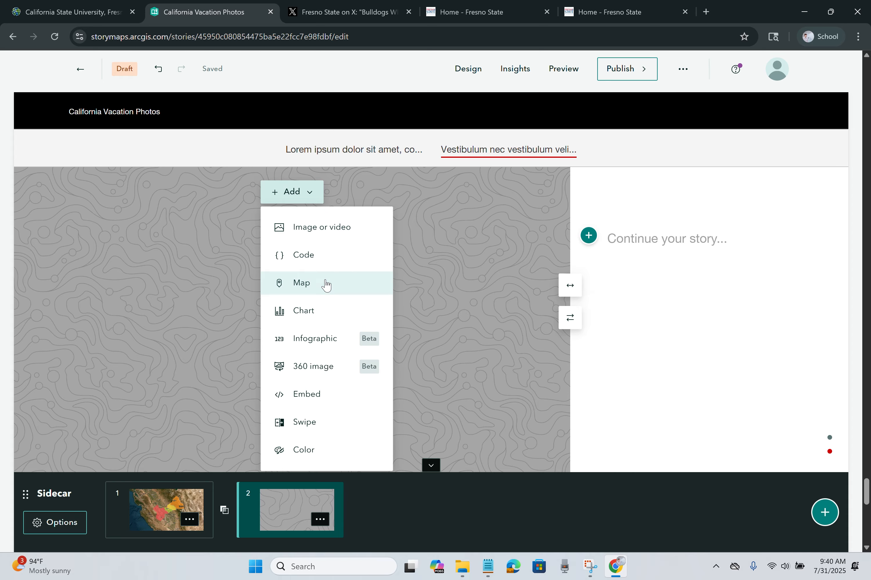
click(324, 241)
click(325, 239)
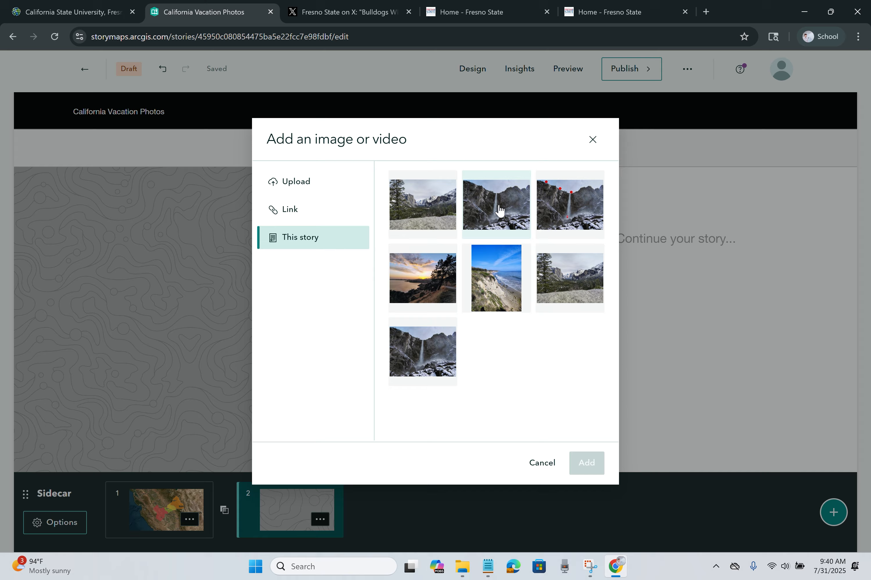
click(436, 338)
click(592, 463)
Step: Insert an audio block with the Recording.wav file from the computer
click(589, 236)
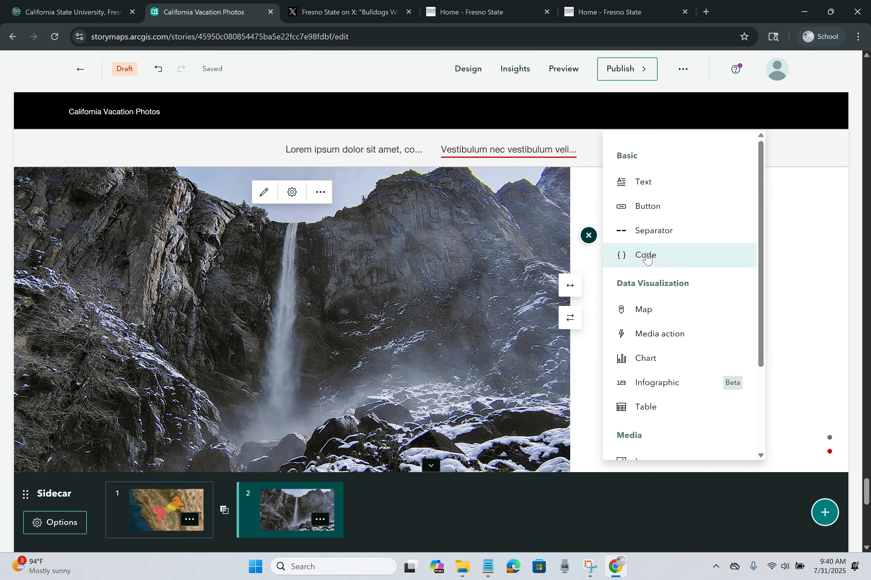
scroll(657, 342, down, 3)
click(650, 389)
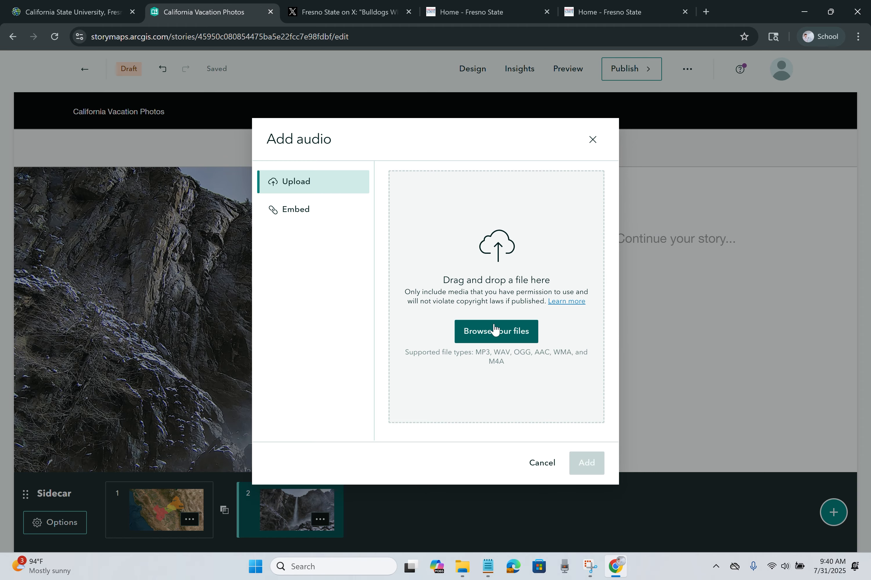
click(504, 327)
double_click(177, 89)
click(586, 463)
Step: Add a separator and a button block below the audio
click(588, 321)
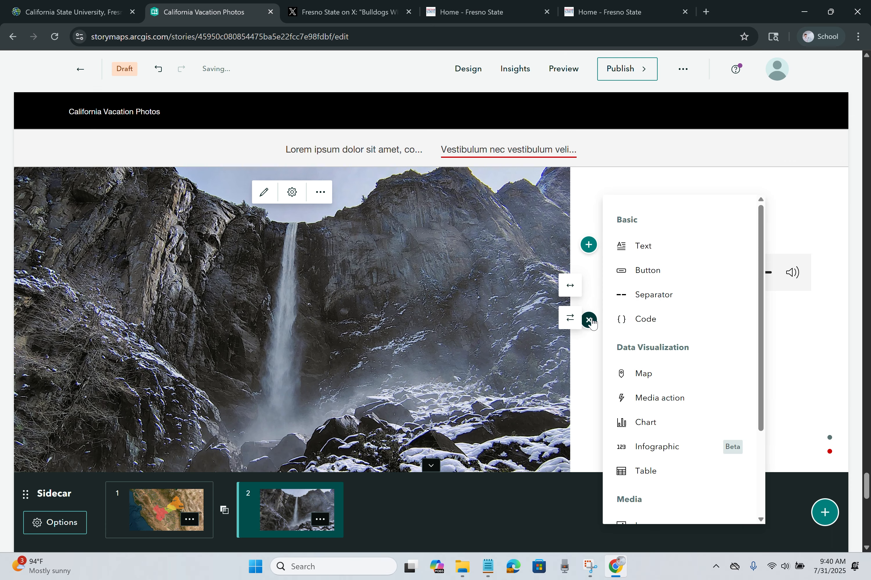
click(645, 296)
click(589, 373)
click(666, 299)
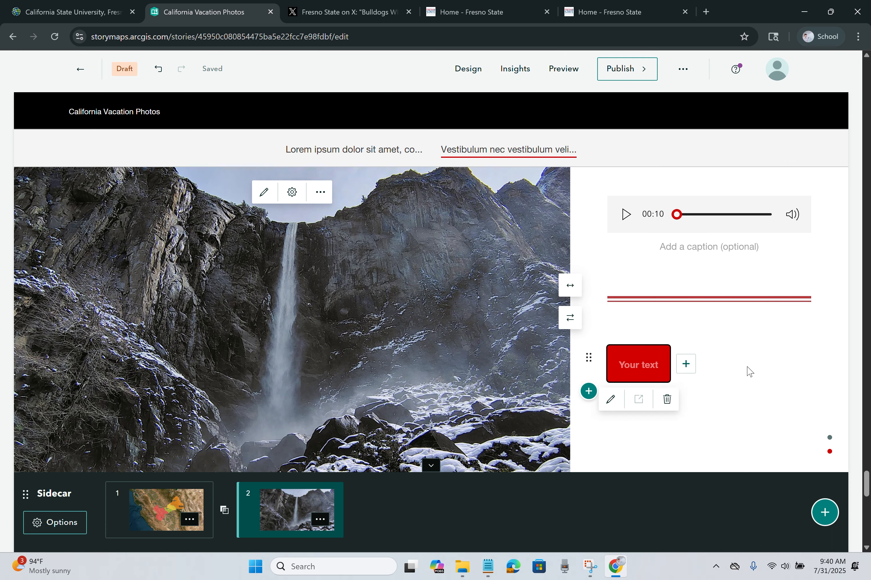
scroll(712, 326, up, 15)
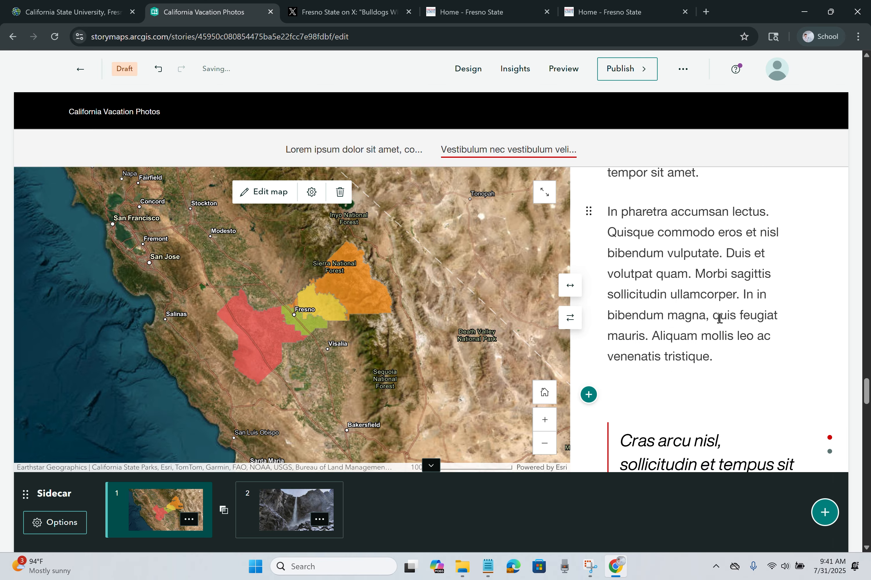
Step: Drag the waterfall slide ahead of the districts map slide in the slide strip
scroll(719, 318, down, 15)
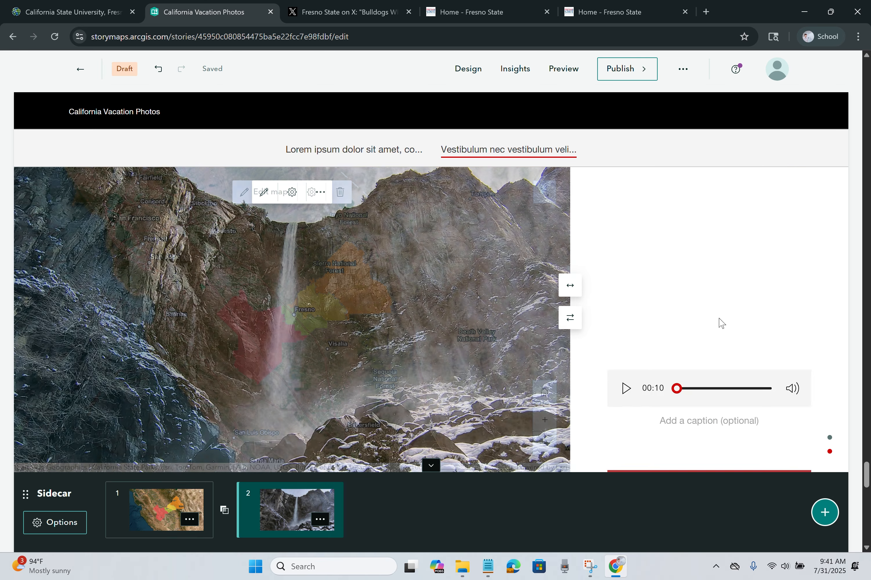
drag(293, 502, 166, 495)
scroll(604, 397, up, 5)
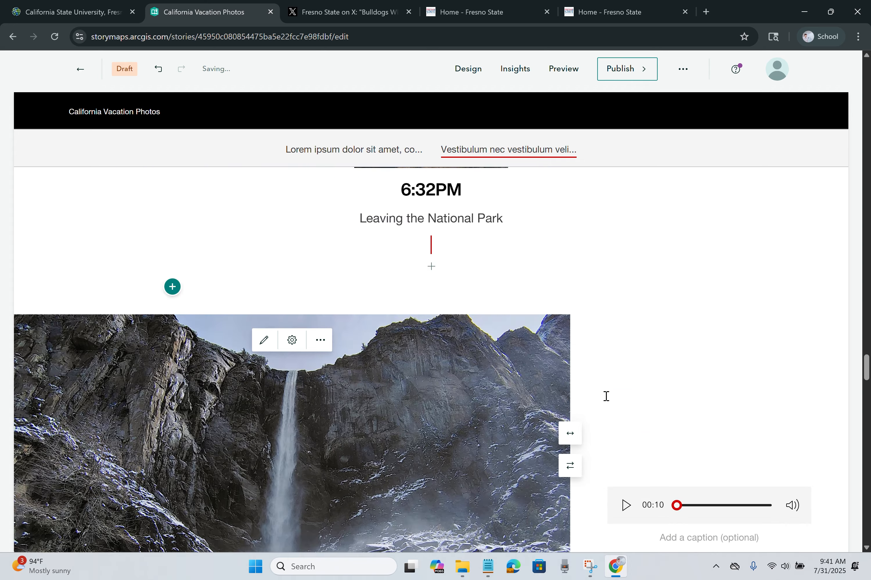
scroll(605, 396, down, 10)
scroll(606, 396, down, 15)
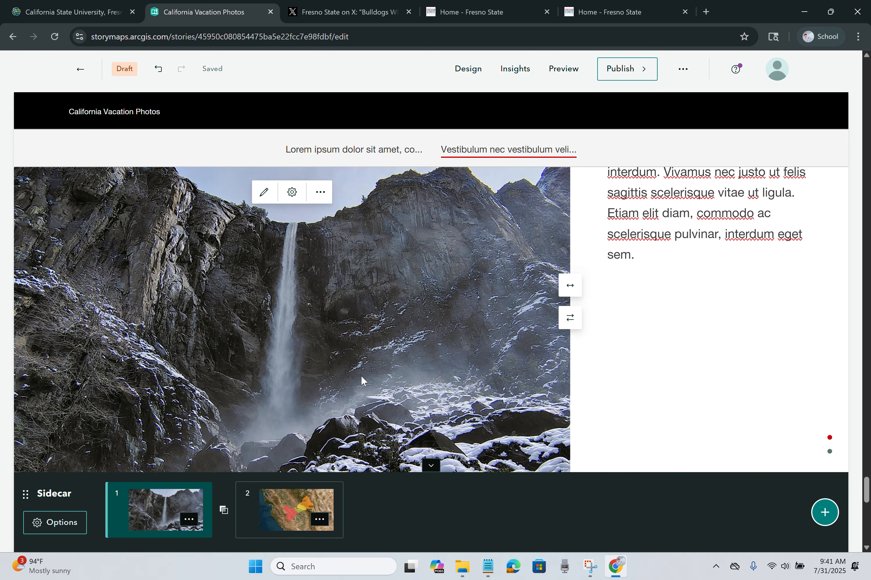
scroll(360, 375, up, 10)
scroll(360, 375, up, 10)
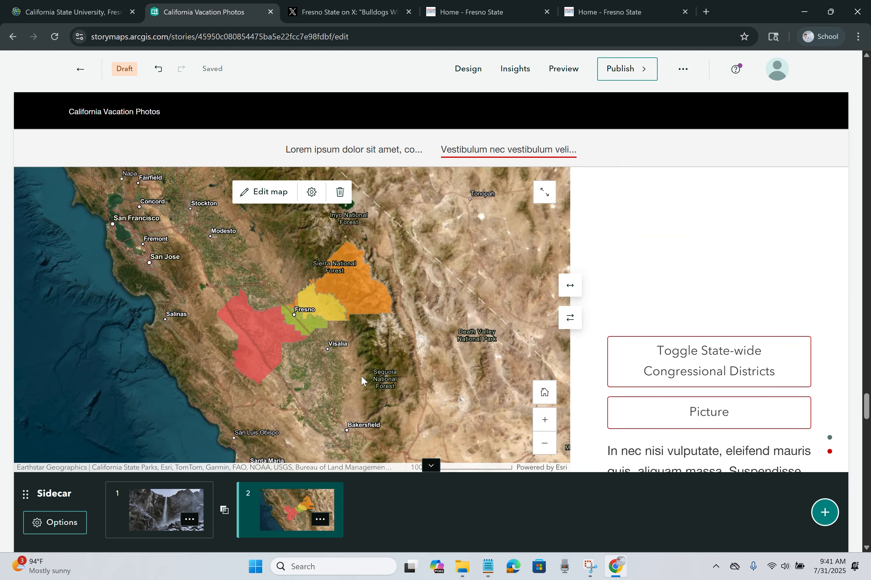
scroll(361, 375, down, 6)
scroll(361, 375, up, 8)
scroll(361, 375, up, 5)
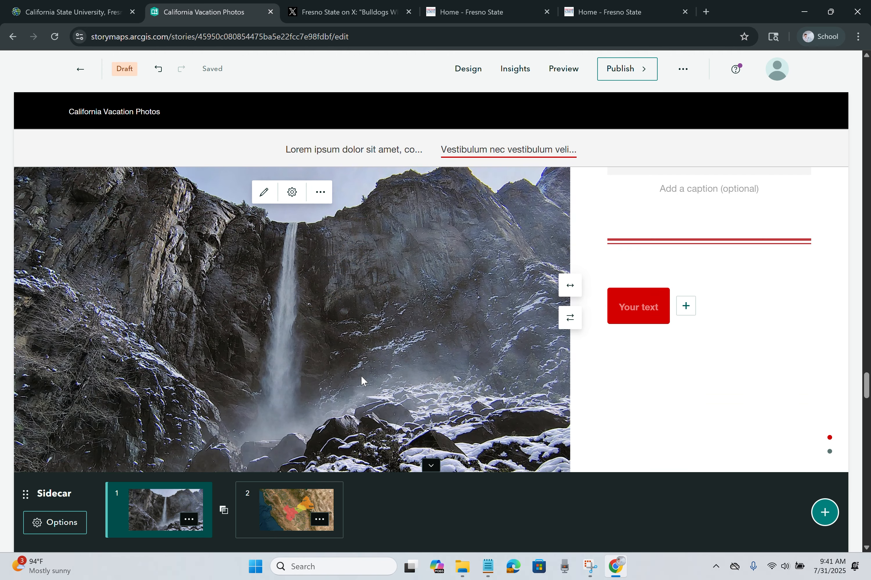
scroll(361, 376, down, 10)
scroll(361, 376, up, 5)
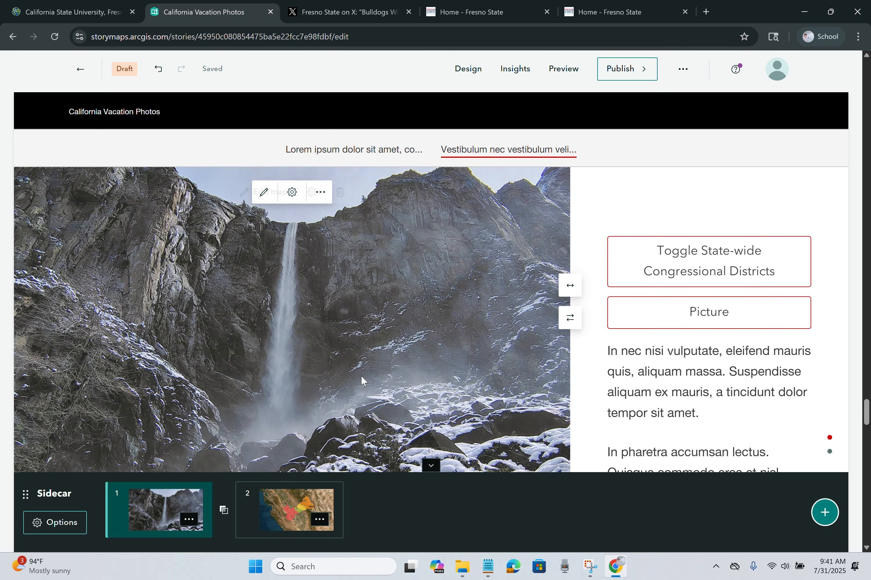
scroll(361, 377, down, 10)
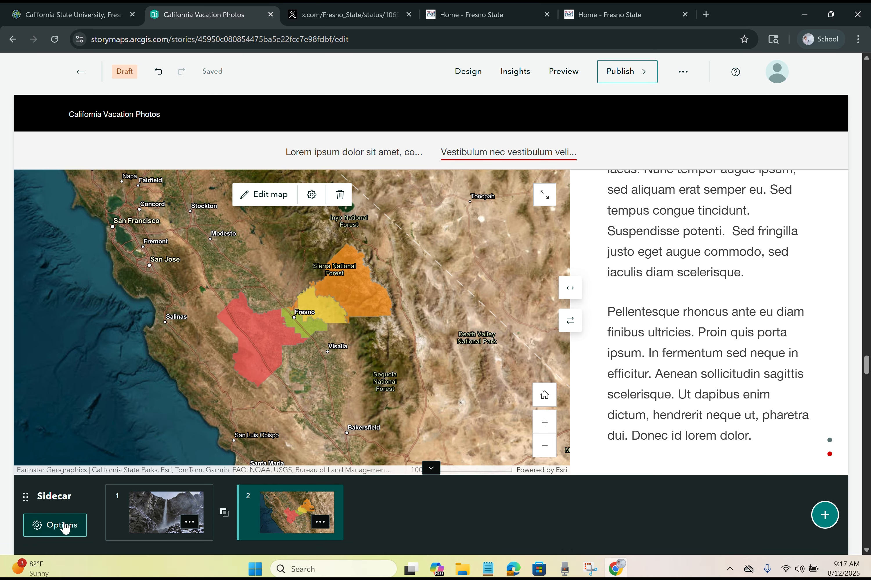
click(64, 528)
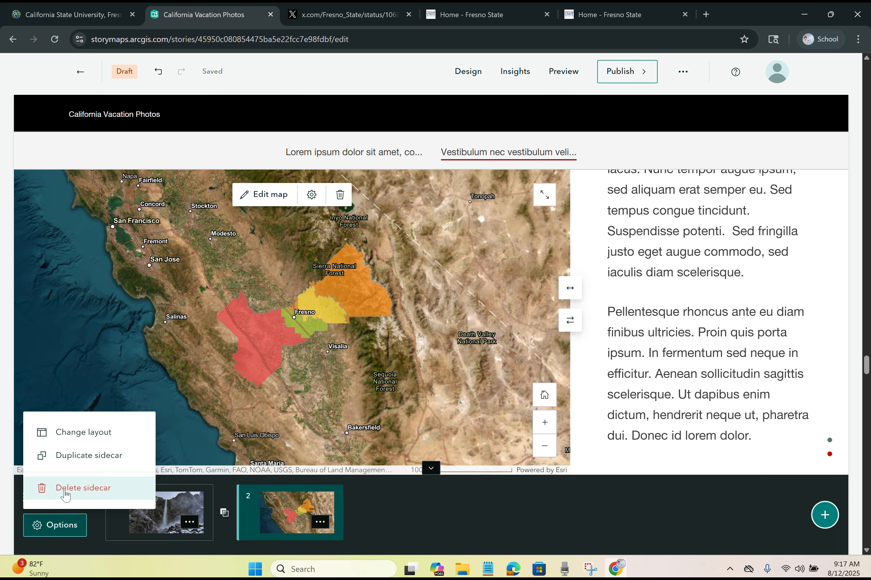
Step: Switch the sidecar layout to Floating and save it
click(81, 433)
click(518, 242)
click(585, 507)
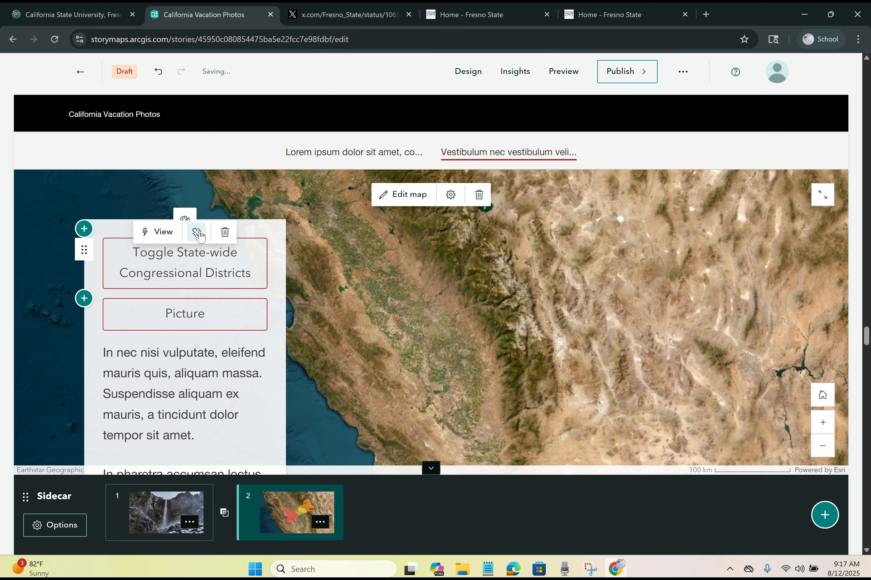
Step: Change the sidecar layout to Docked and apply it
click(54, 525)
click(74, 431)
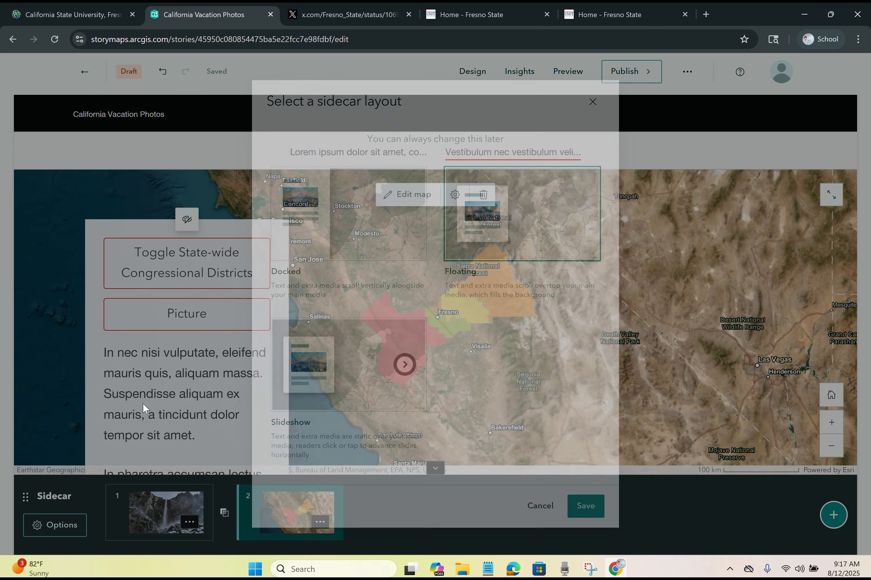
click(350, 240)
click(583, 509)
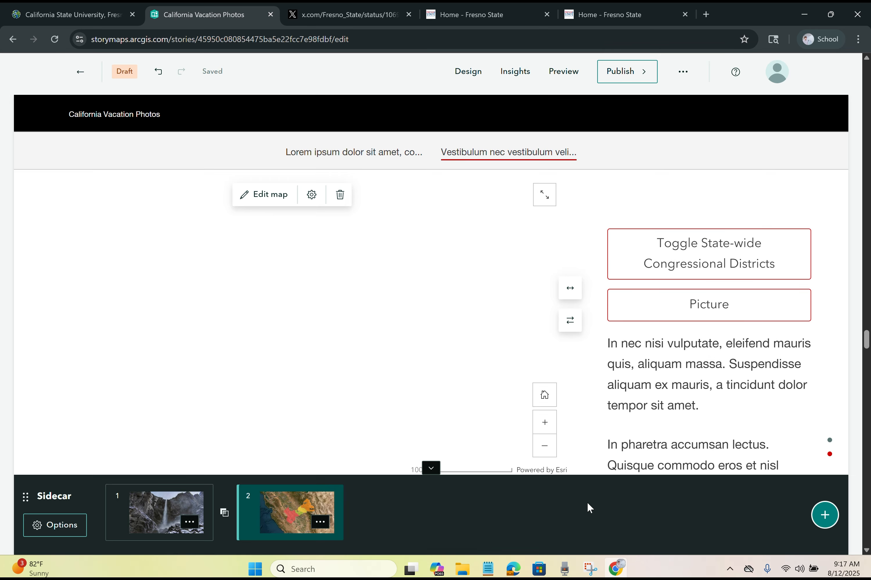
scroll(717, 362, down, 5)
scroll(718, 362, down, 12)
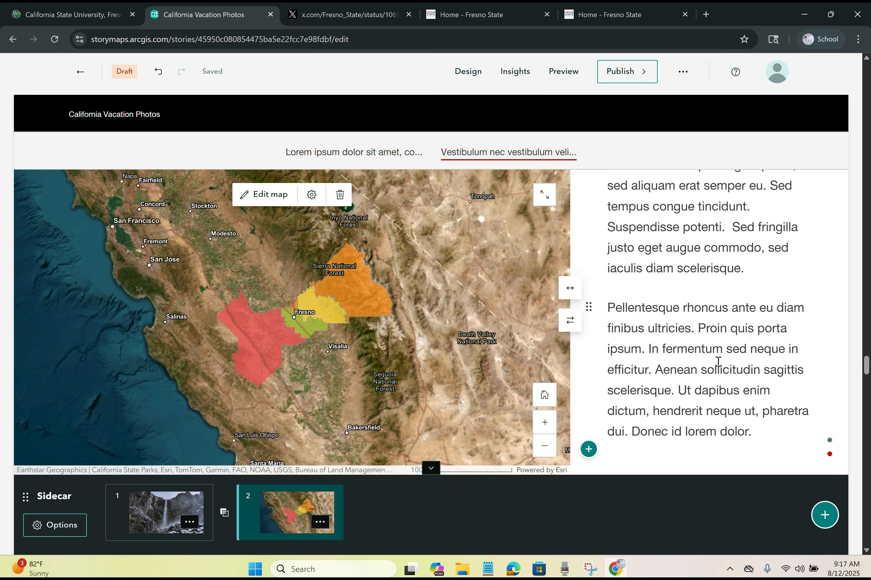
scroll(861, 371, down, 3)
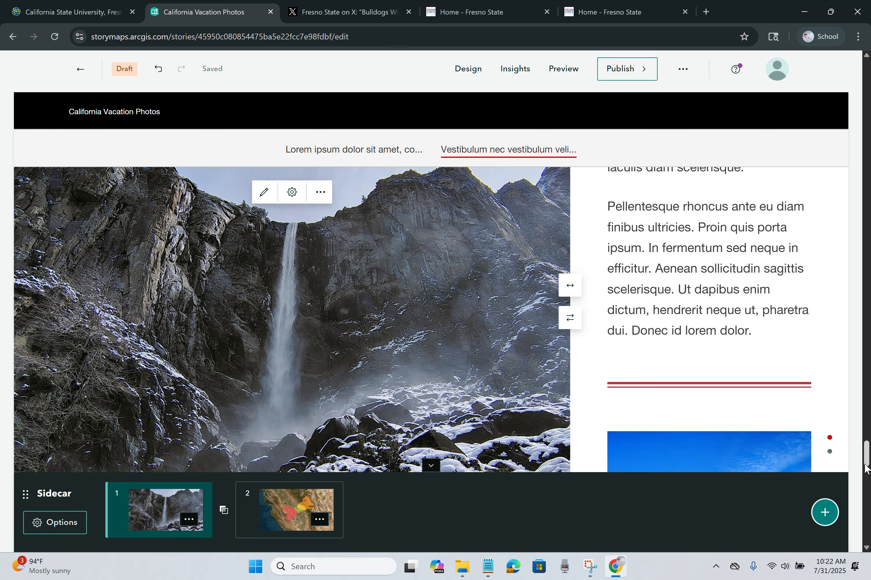
scroll(431, 337, down, 10)
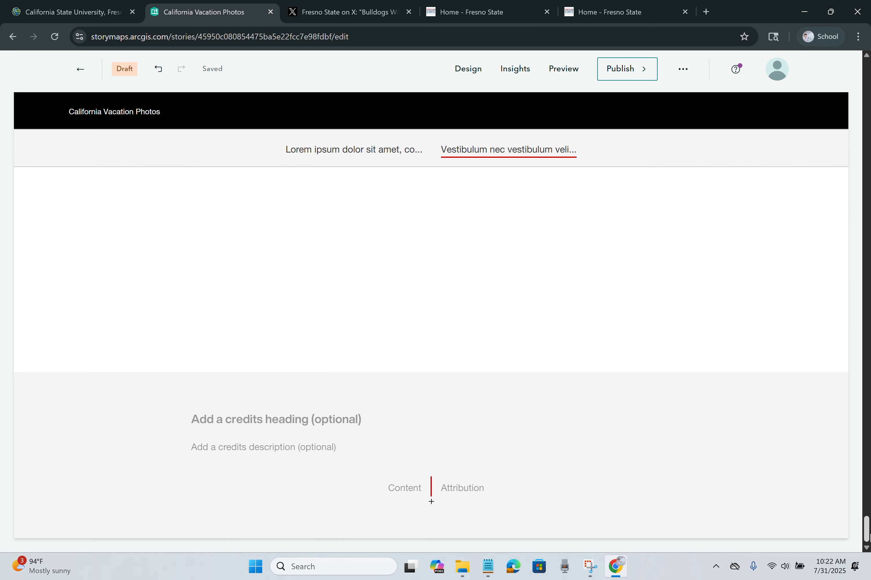
Step: Add a Map tour block from the Immersive section below the sidecar
scroll(431, 502, up, 5)
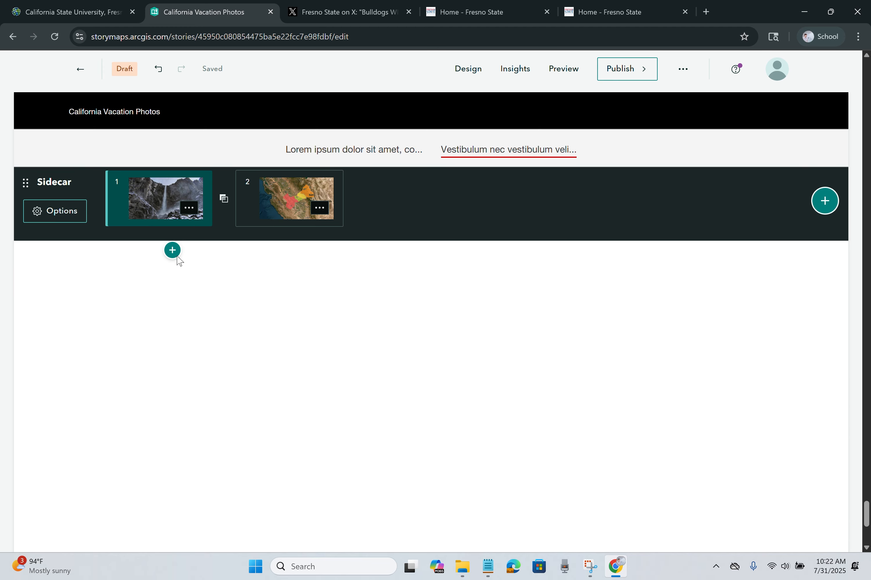
click(176, 256)
scroll(225, 345, down, 6)
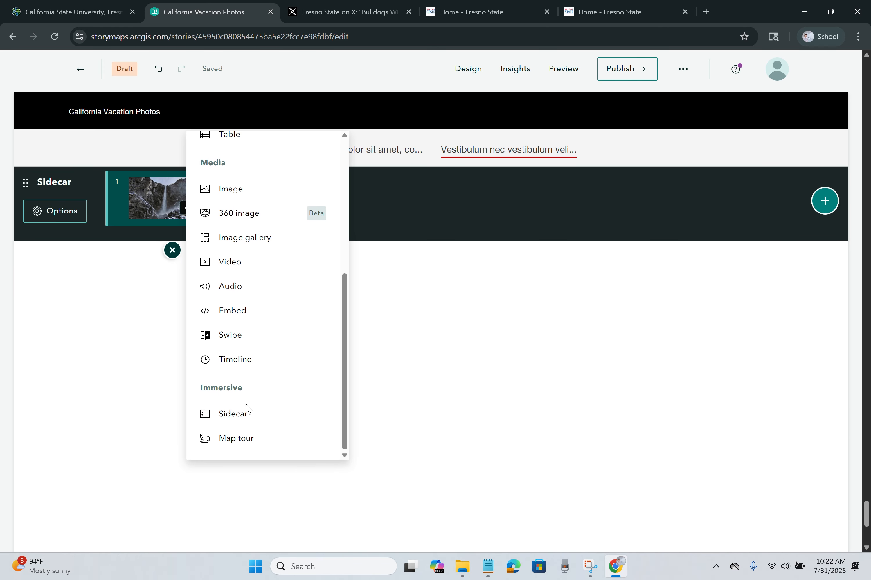
click(235, 438)
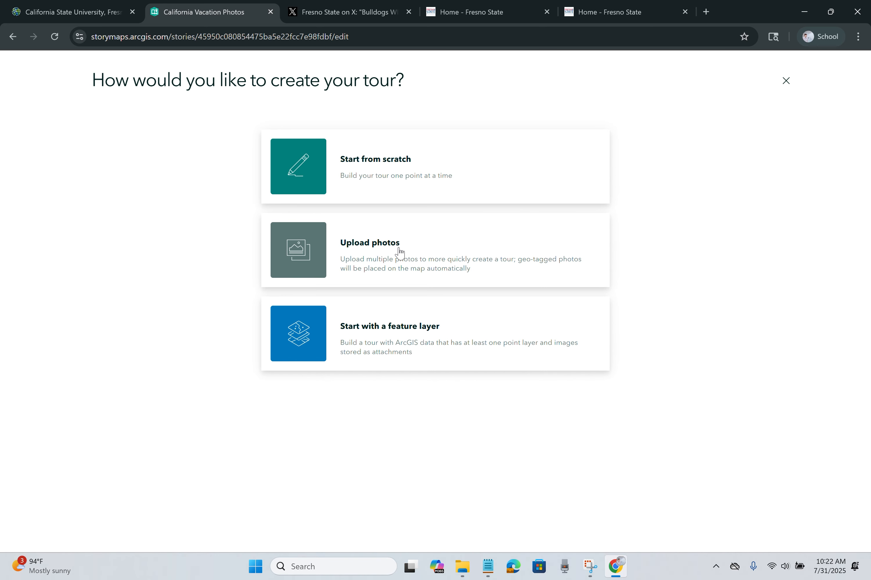
Step: Open the waterfall photo's Properties on the Details tab in File Explorer
click(463, 566)
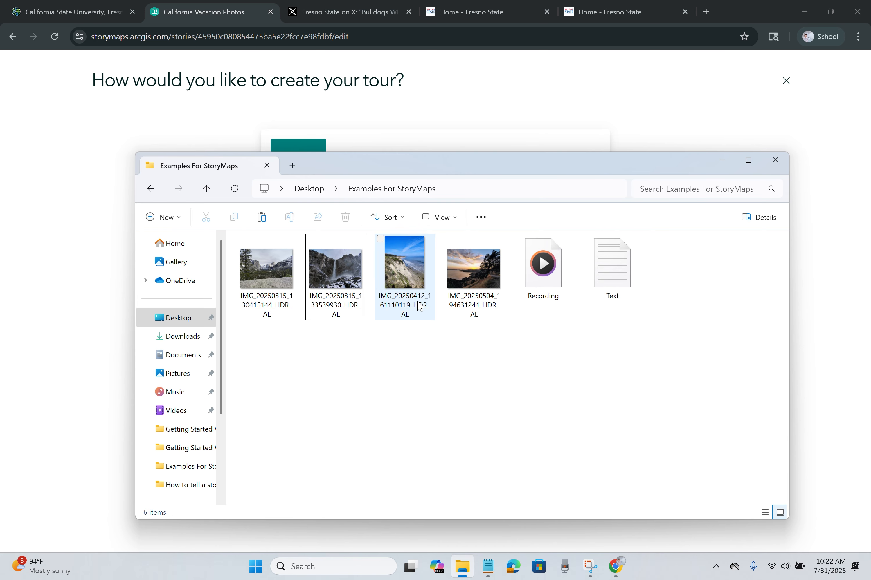
click(341, 289)
right_click(341, 290)
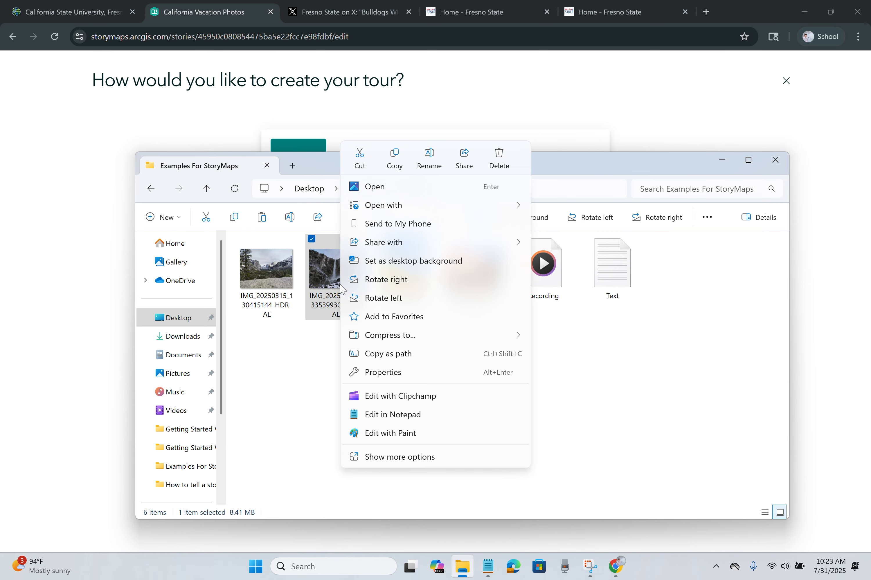
click(499, 378)
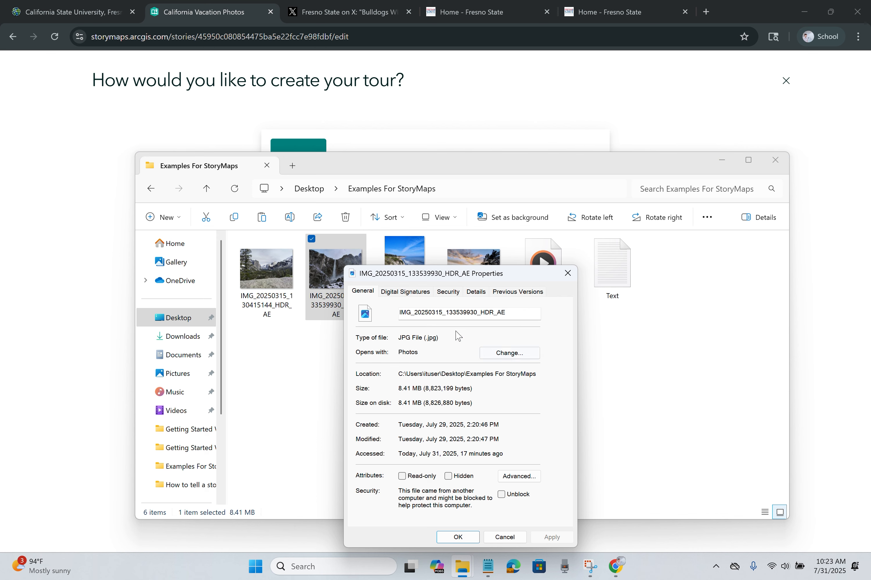
click(474, 296)
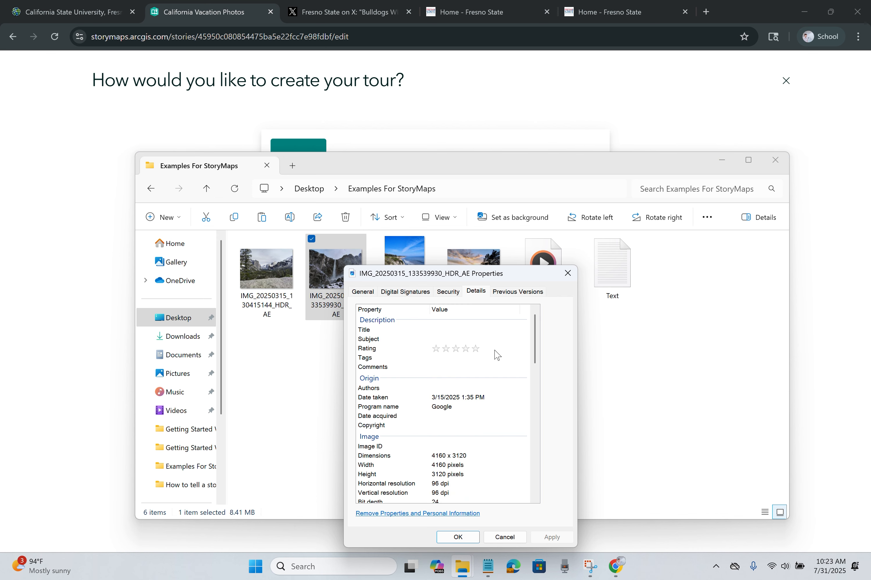
Step: Confirm the photo's GPS coordinates, then return to the story's Upload photos dialog
scroll(497, 354, down, 12)
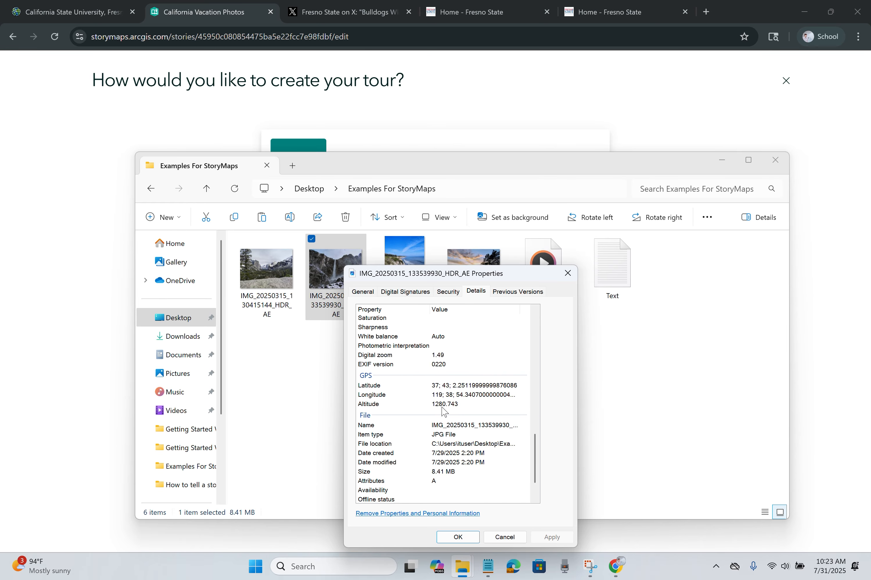
click(459, 540)
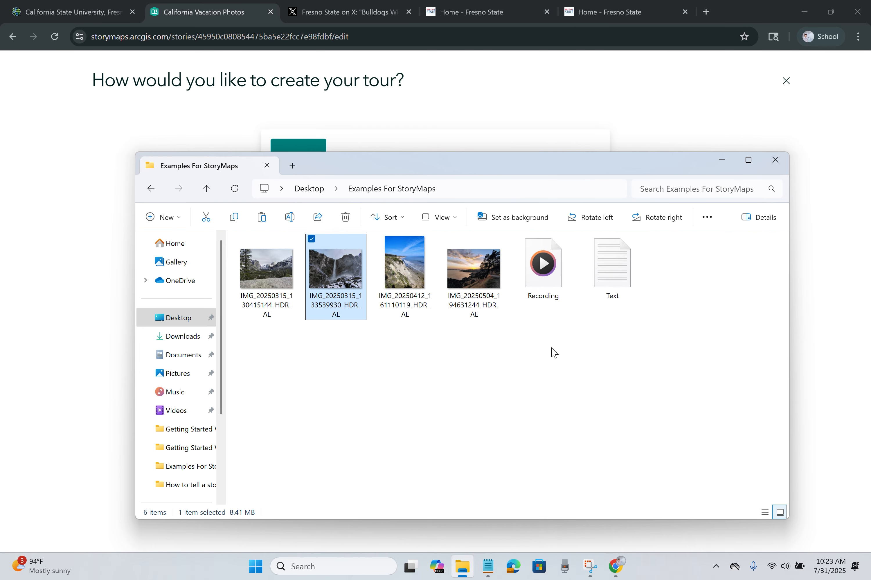
click(722, 160)
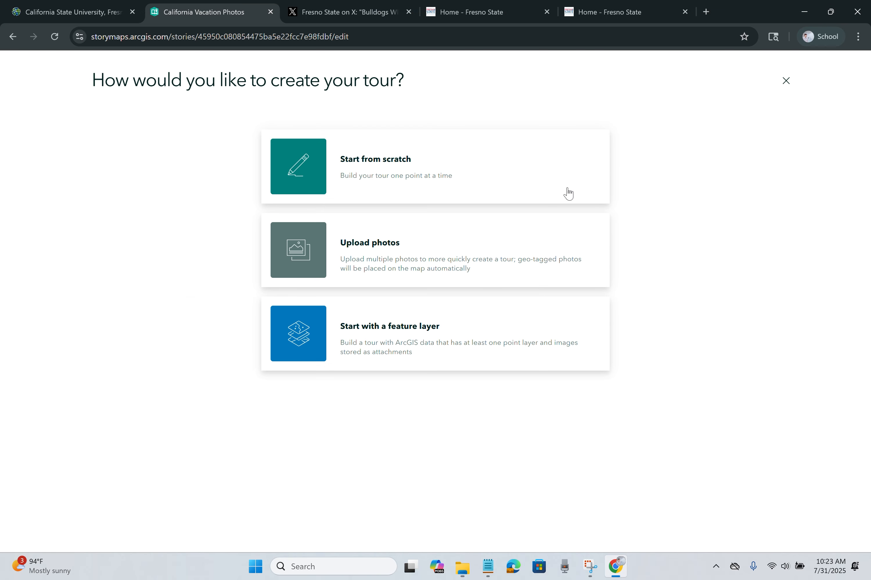
click(350, 247)
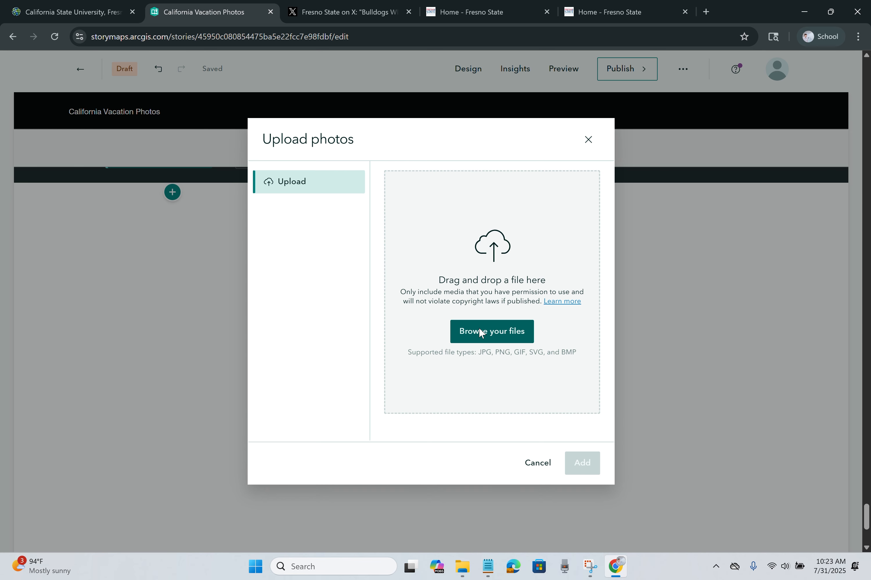
Step: Upload all four vacation photos to the map tour and apply the Map focused layout
click(480, 332)
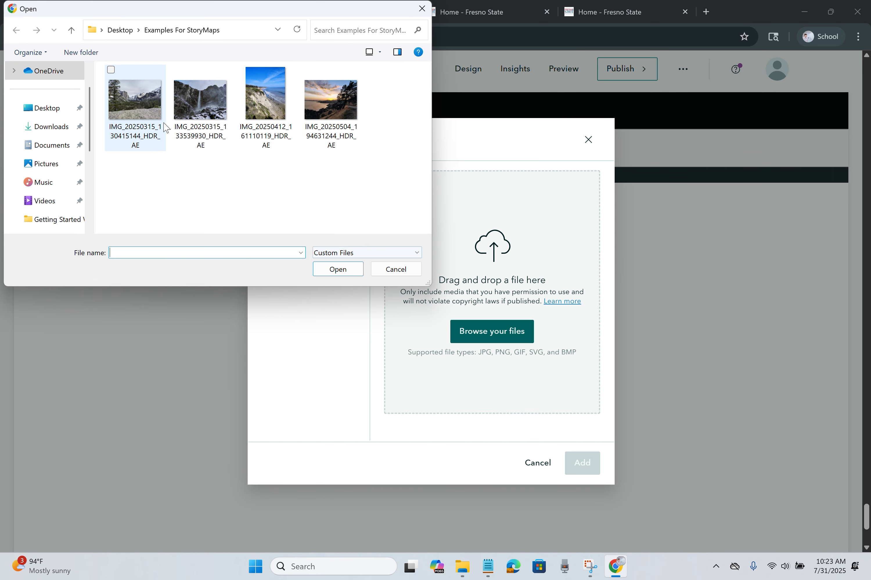
click(135, 101)
shift+click(312, 104)
click(336, 270)
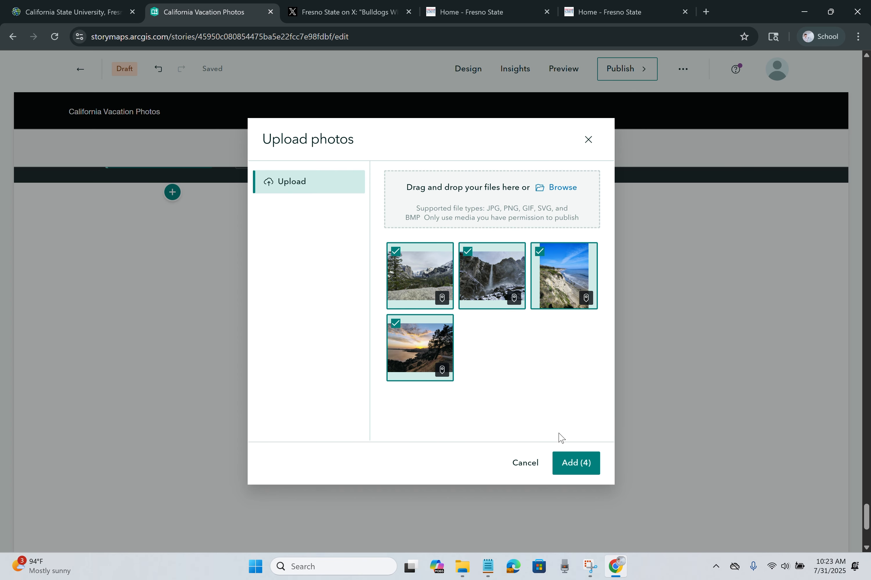
click(575, 463)
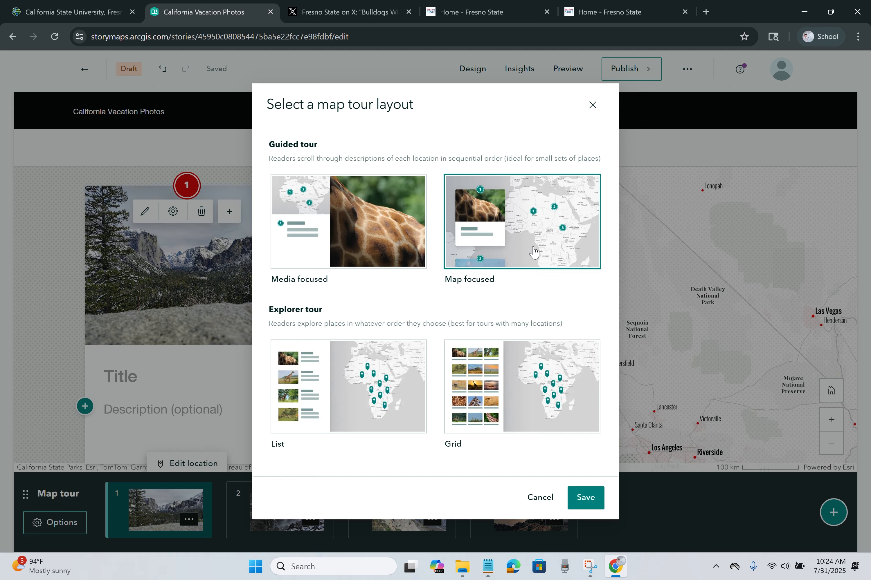
click(584, 502)
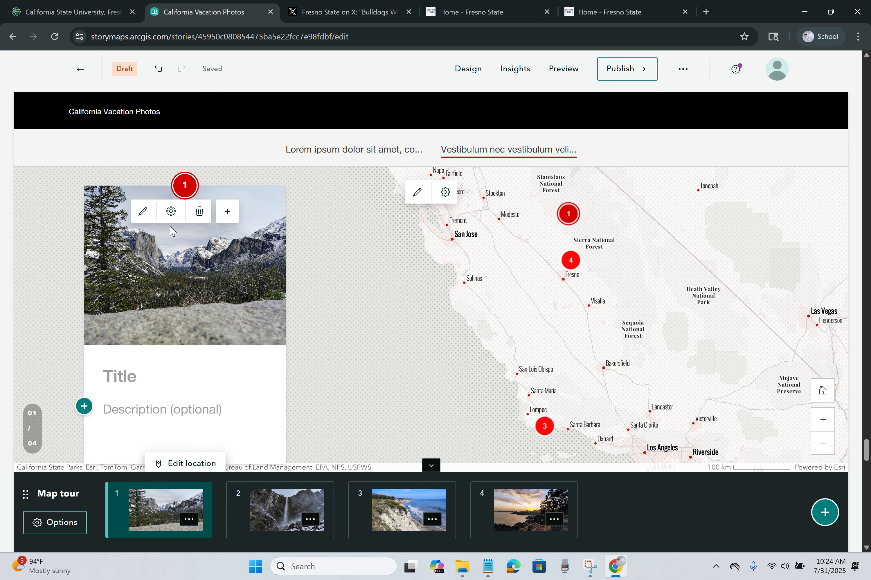
Step: Enter 'Yosemite' as the first stop's title and 'First Image in the Park' as its description
scroll(212, 281, down, 2)
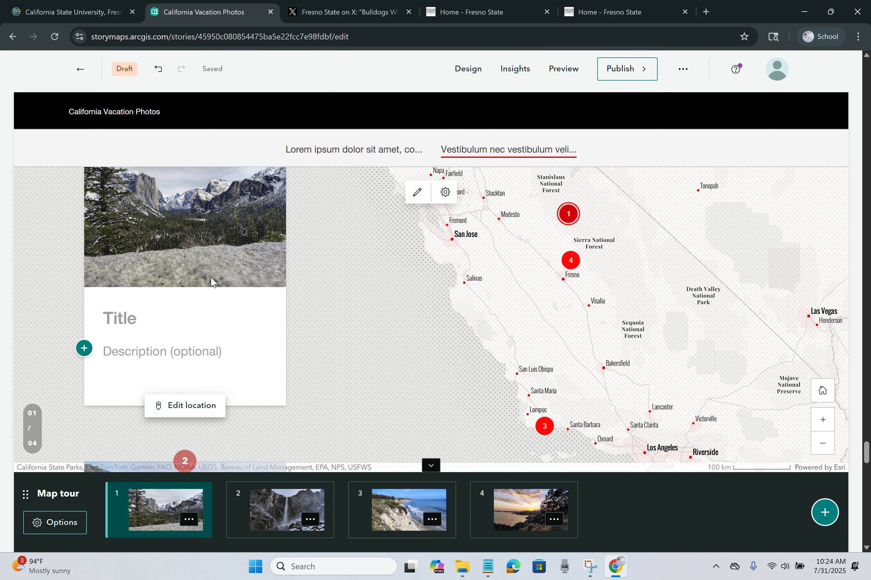
click(137, 319)
text(Yosemi)
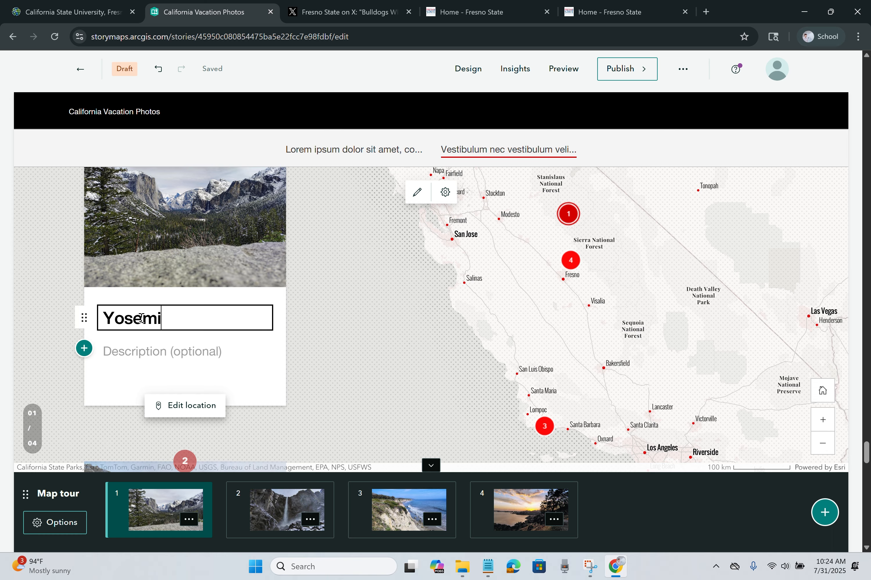
text(te)
click(169, 359)
text(First)
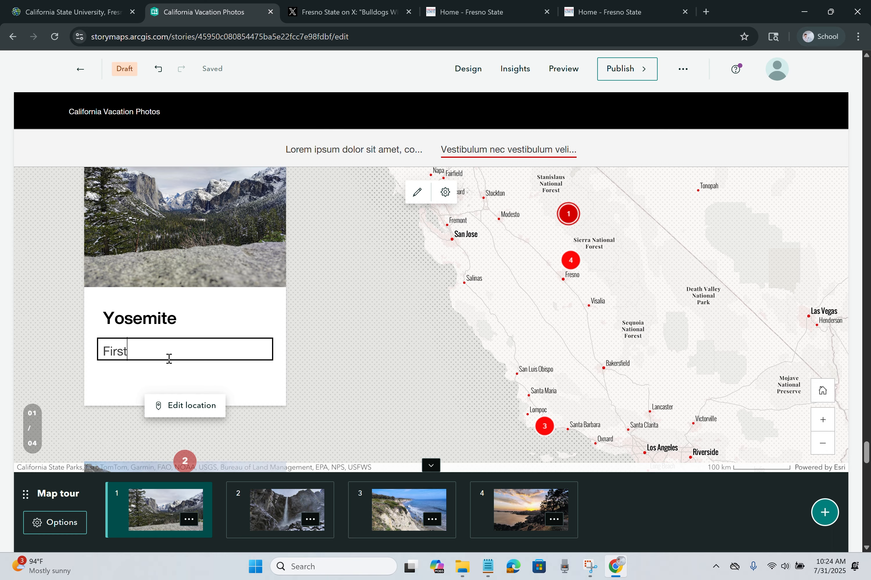
text( Image in the Park)
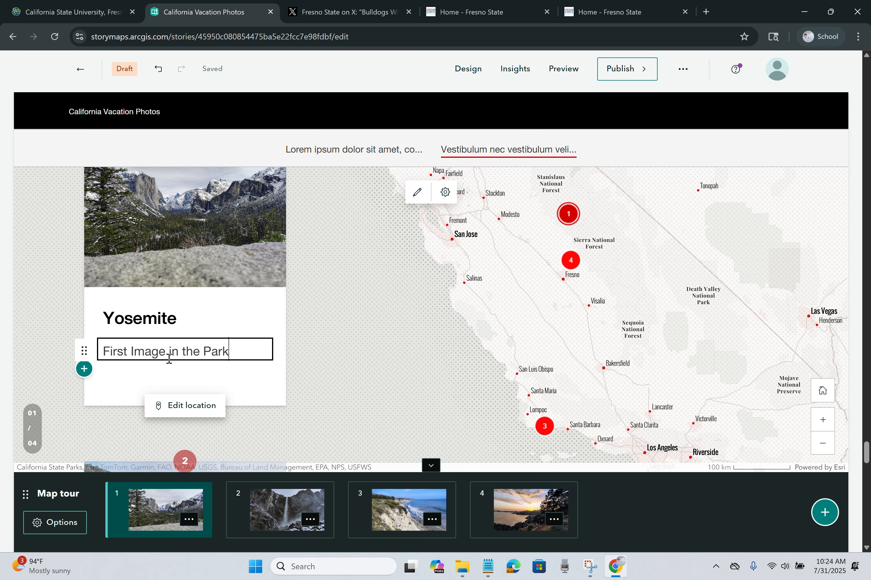
click(169, 376)
scroll(225, 325, down, 4)
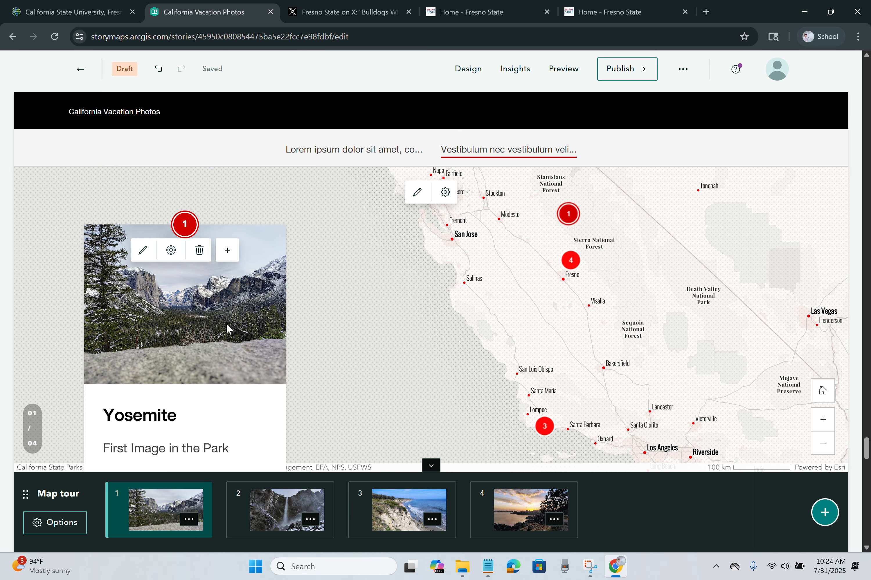
Step: Drag the beach stop to first place and the sunset stop to second in the tour bar
scroll(222, 322, down, 10)
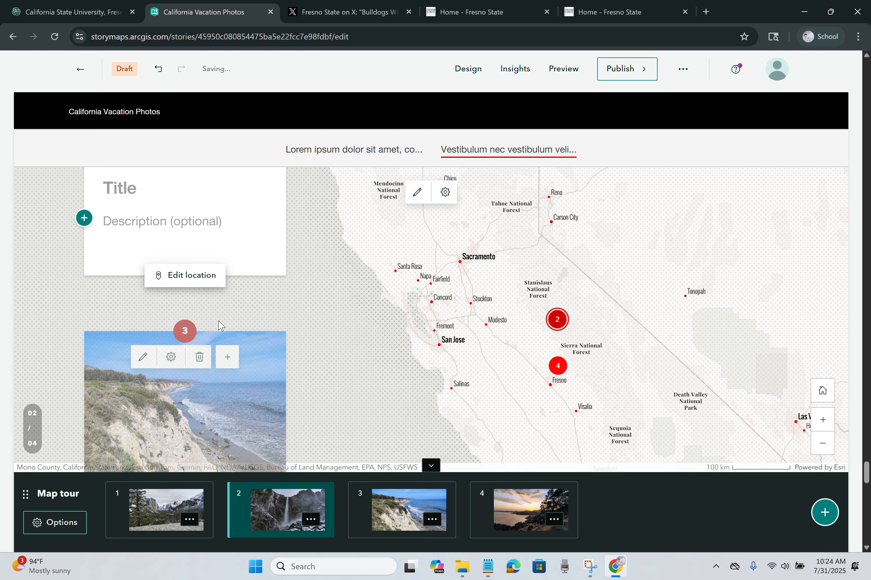
scroll(142, 345, down, 5)
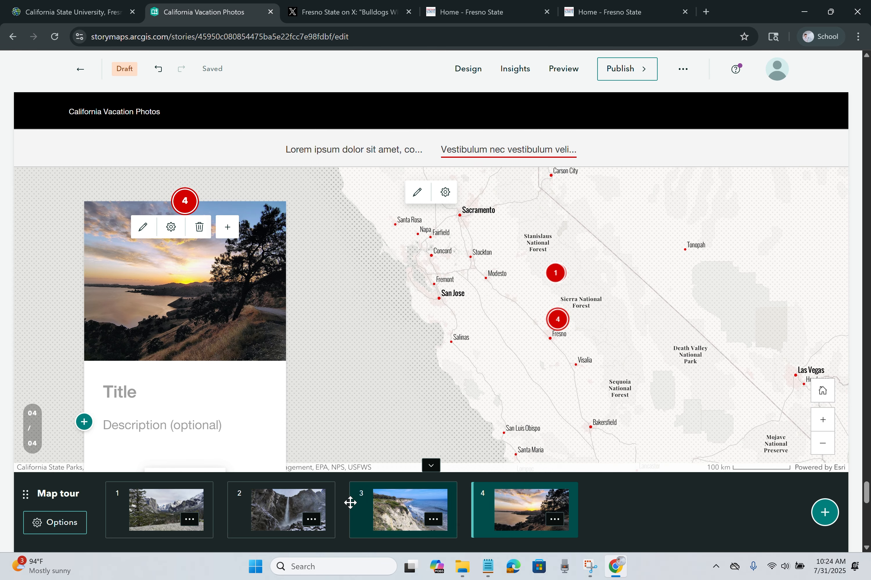
drag(409, 511, 165, 505)
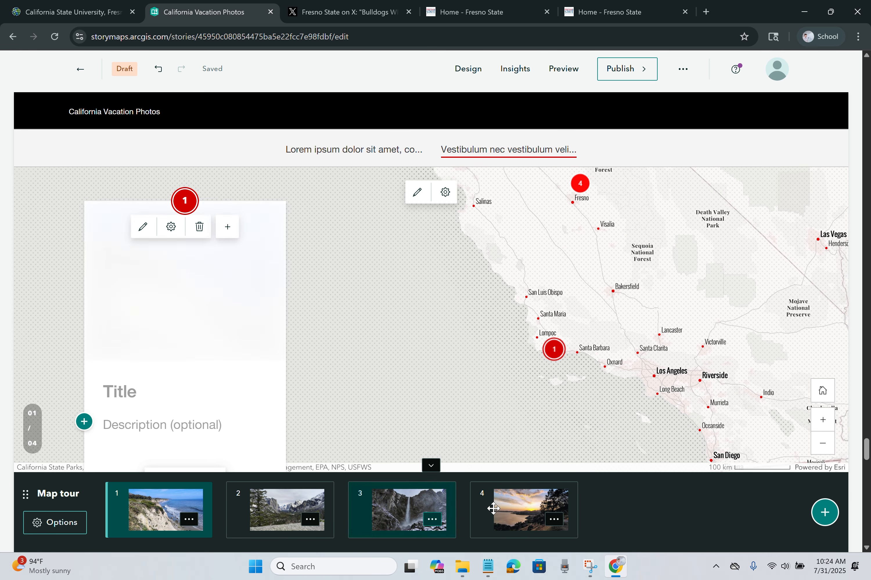
drag(504, 508, 281, 505)
click(191, 503)
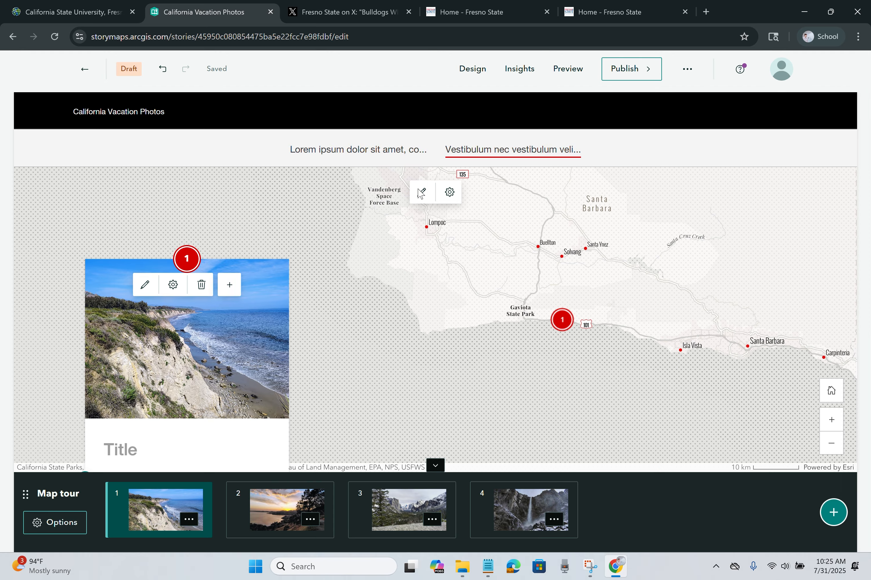
Step: Keep the tour map in 2D after trying 3D, and browse the basemap options
click(416, 192)
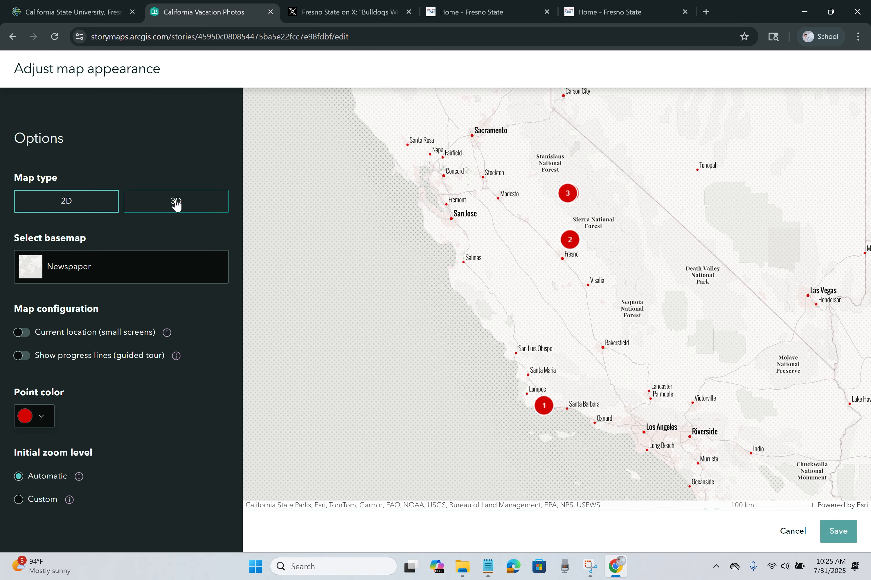
click(177, 204)
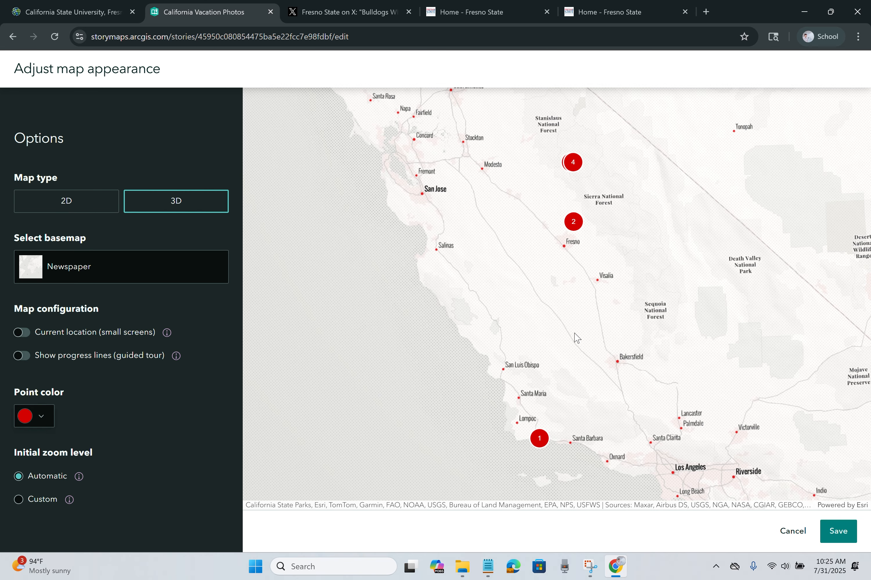
click(103, 207)
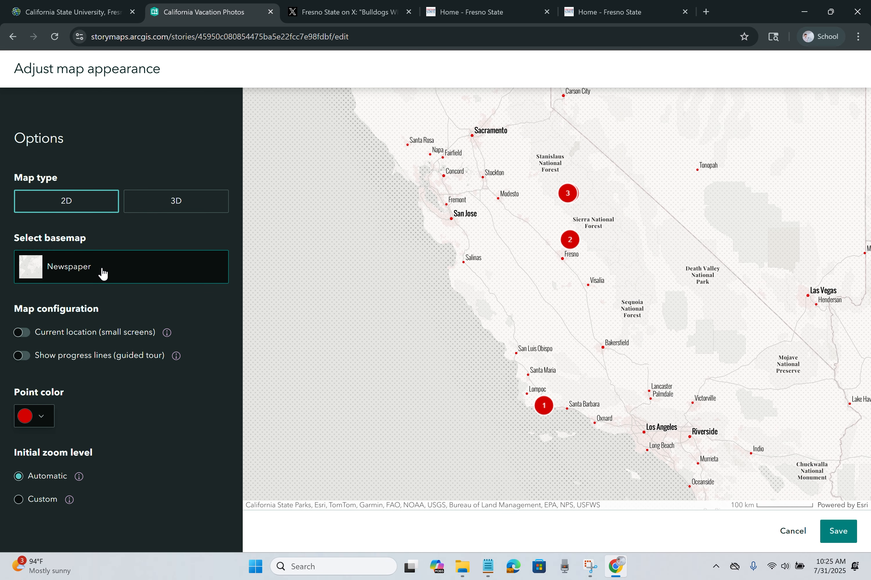
click(102, 273)
click(270, 269)
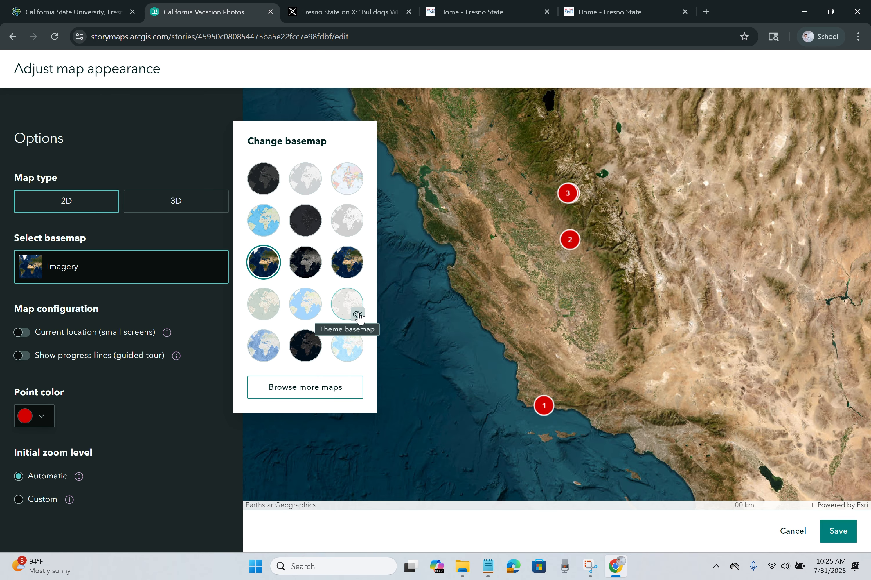
click(358, 315)
Step: Turn on progress lines between tour points and make the point colour red
click(22, 356)
click(34, 416)
drag(25, 358, 209, 335)
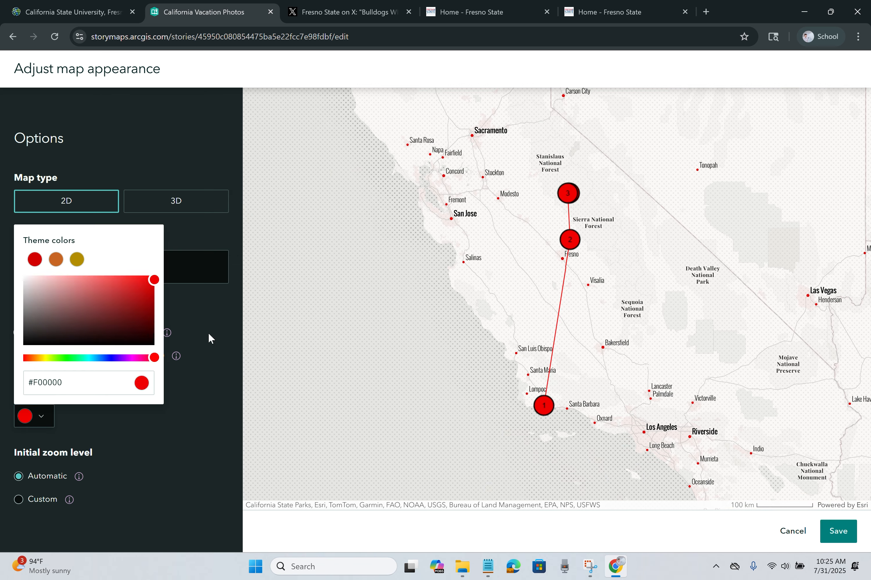
click(18, 500)
click(56, 528)
scroll(91, 490, down, 10)
click(77, 426)
Step: Switch the basemap to Imagery, set the initial zoom to Streets, and save
click(117, 267)
click(255, 262)
click(53, 528)
click(75, 443)
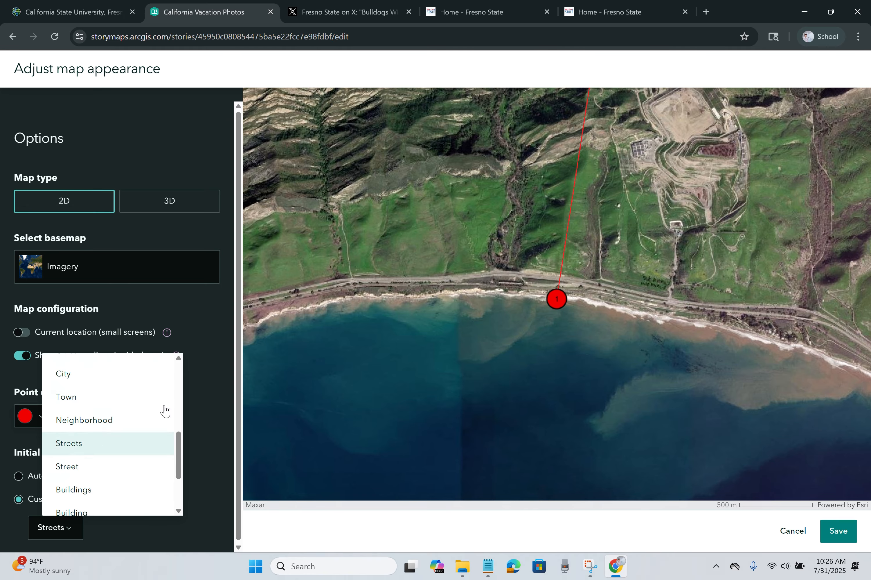
click(838, 532)
scroll(171, 324, down, 5)
scroll(171, 324, up, 5)
scroll(172, 324, down, 10)
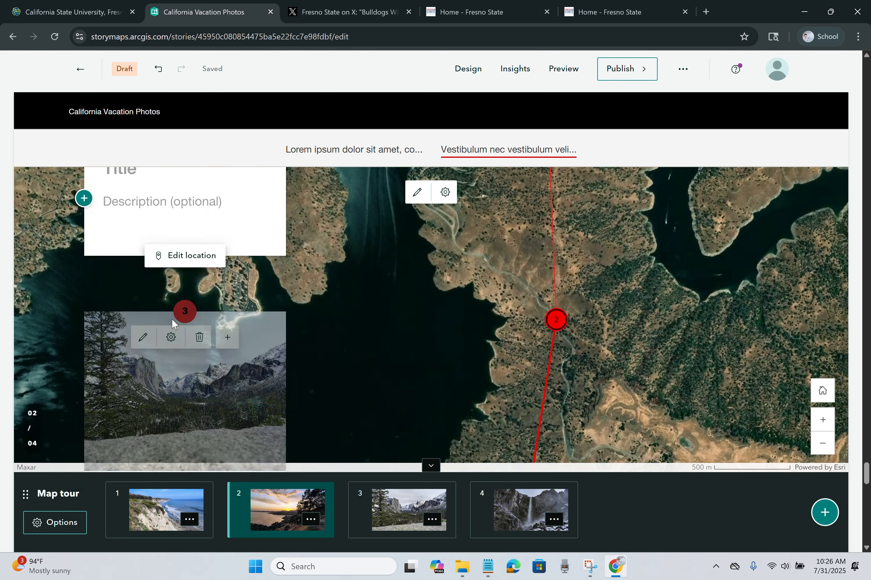
scroll(171, 318, down, 10)
Step: Title stop 4 'Waterfall' and try the Grid tour layout
click(146, 350)
text(Waterfall)
click(73, 524)
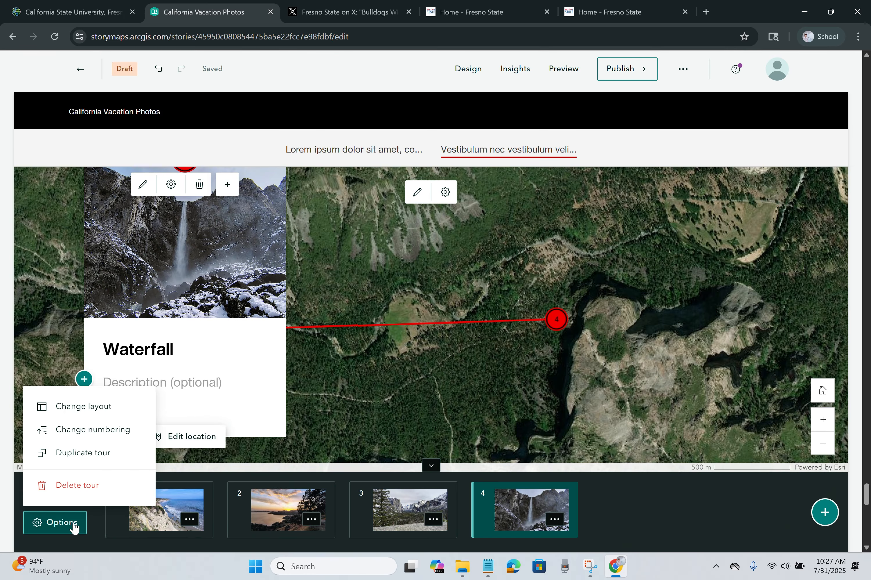
click(78, 408)
click(595, 496)
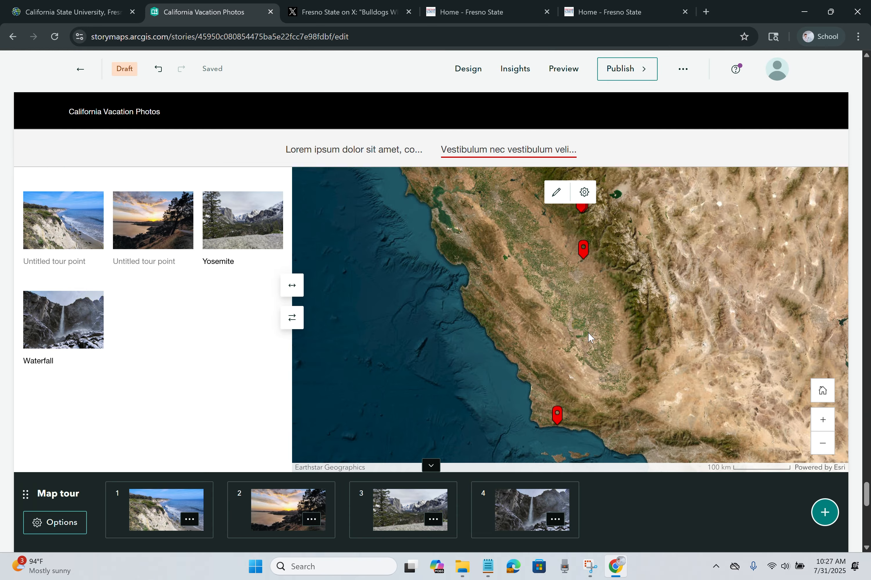
Step: Switch the tour back to the Map focused layout and preview the Yosemite and Waterfall stops
click(54, 522)
click(78, 407)
click(521, 221)
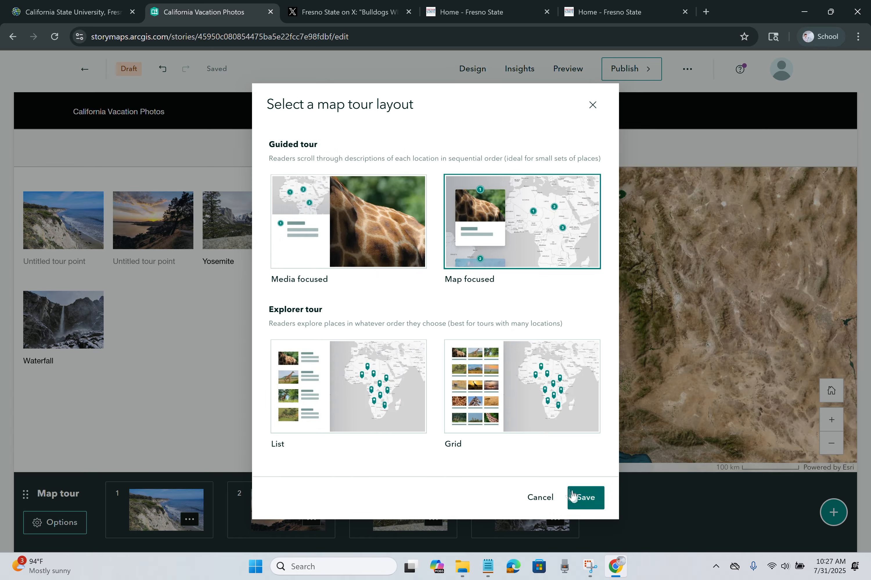
click(572, 496)
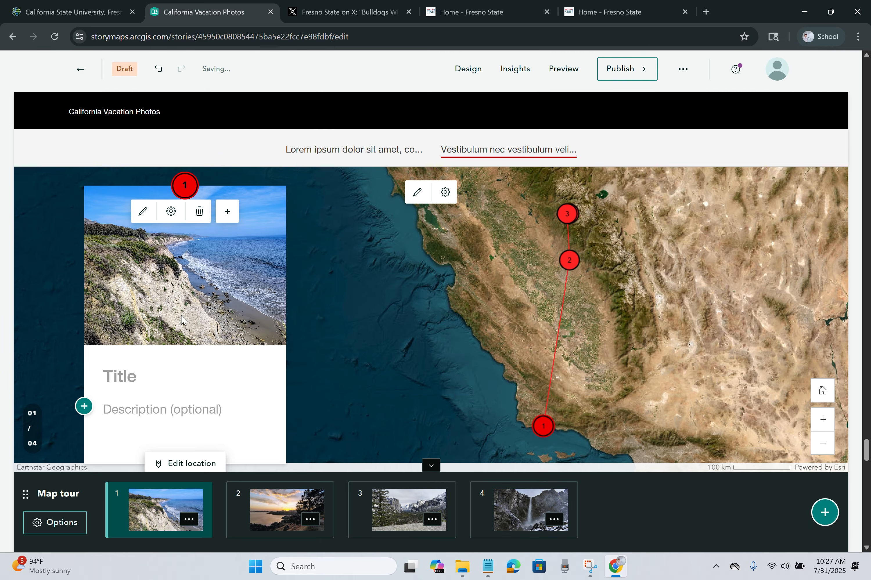
click(407, 502)
click(487, 501)
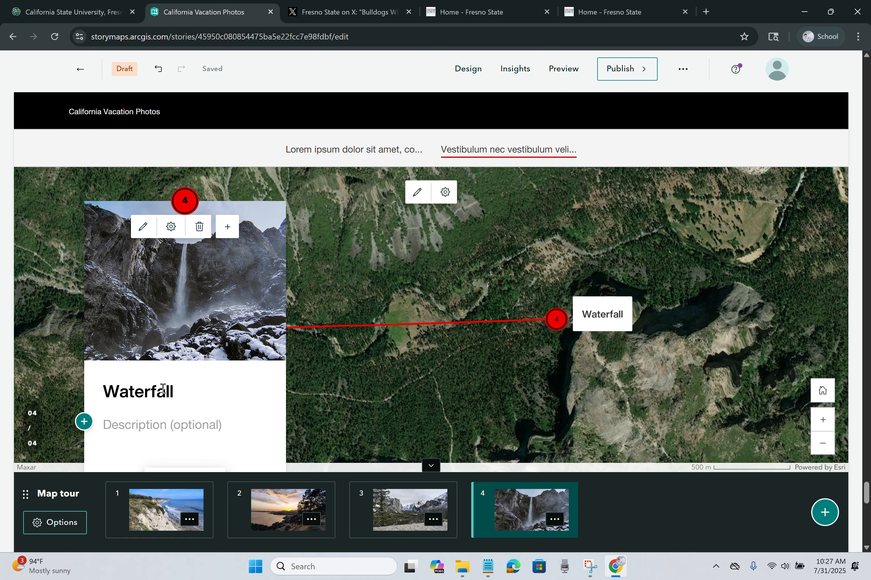
Step: Add a fifth tour stop, closing the media picker without adding media
click(825, 514)
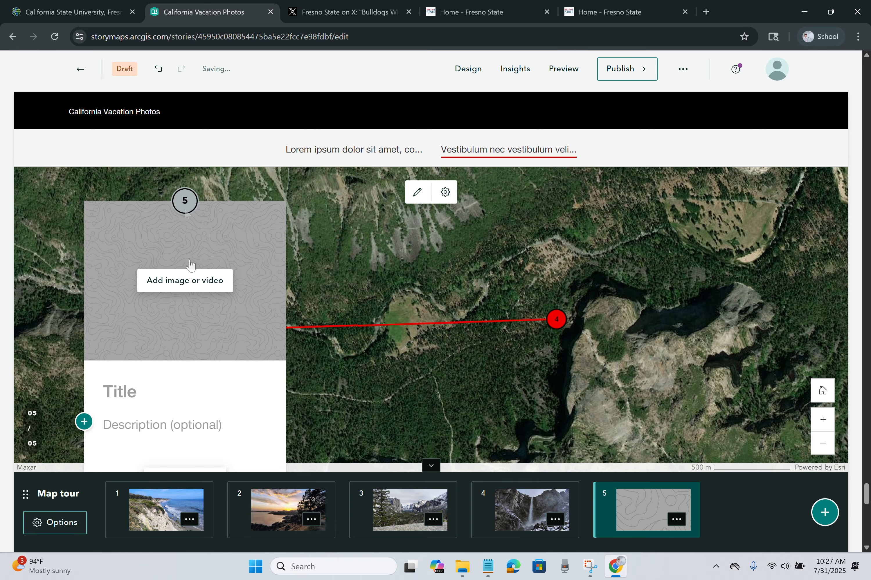
click(195, 284)
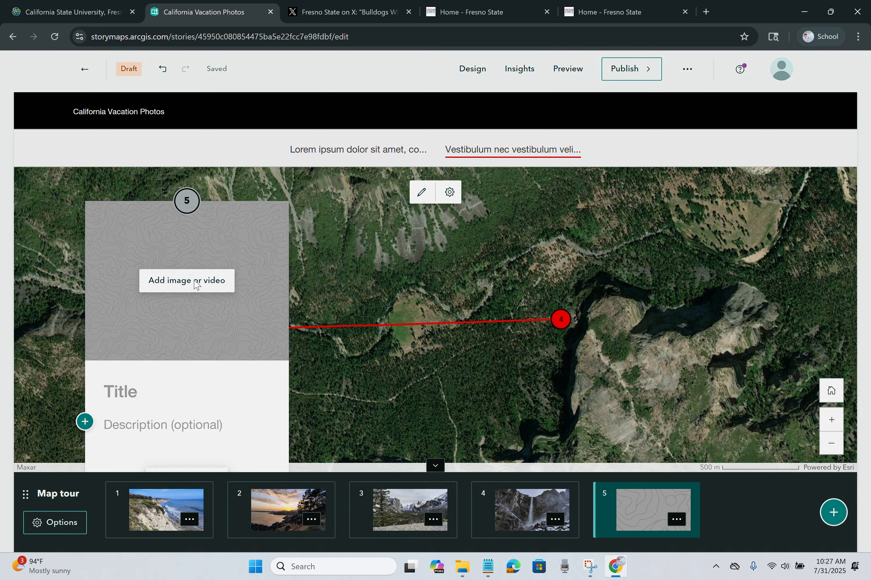
click(307, 235)
click(307, 208)
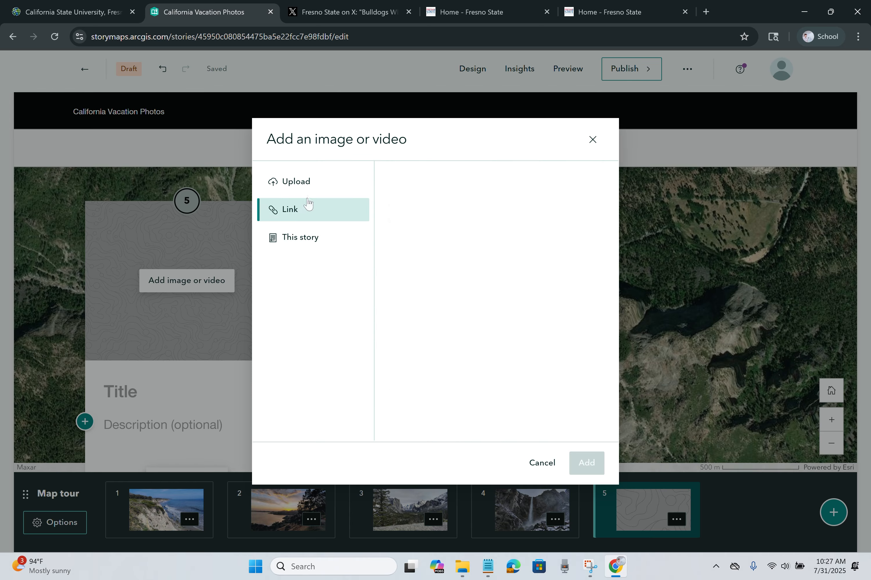
click(314, 192)
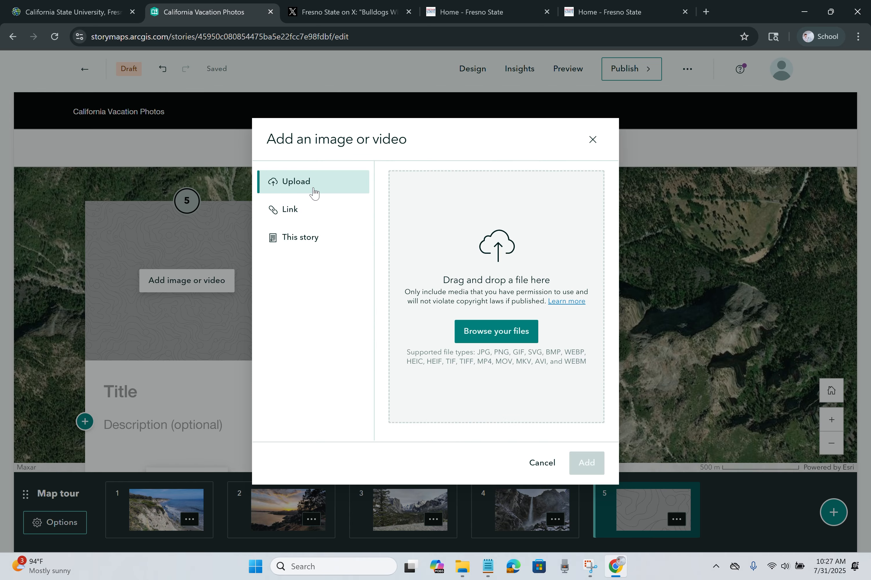
click(592, 139)
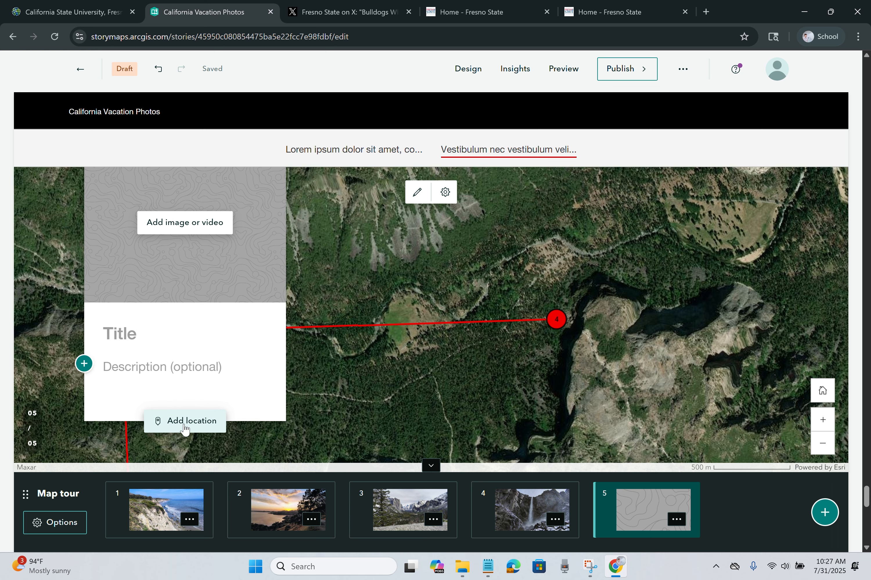
Step: Pin stop 5 on the Hoover Dam crest and save its location
click(185, 427)
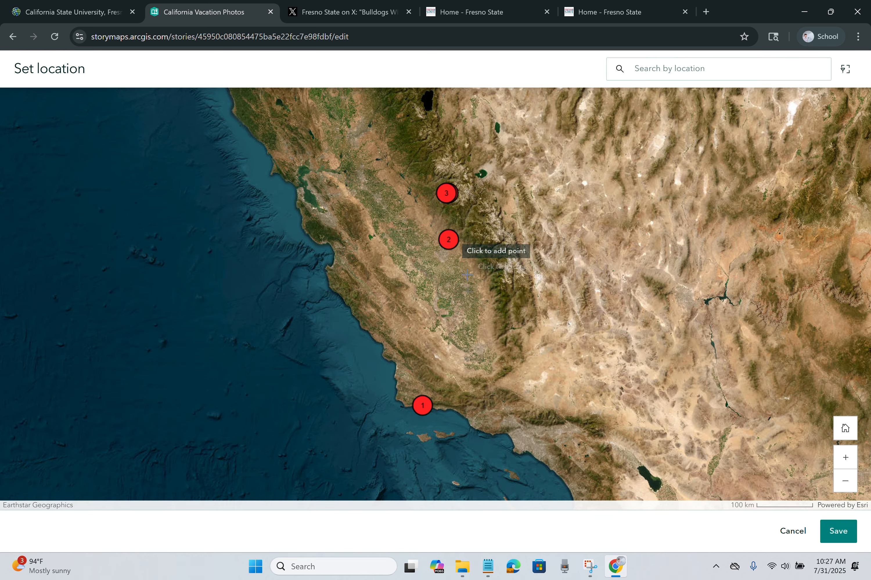
scroll(700, 262, up, 1)
scroll(618, 310, down, 1)
scroll(768, 364, up, 1)
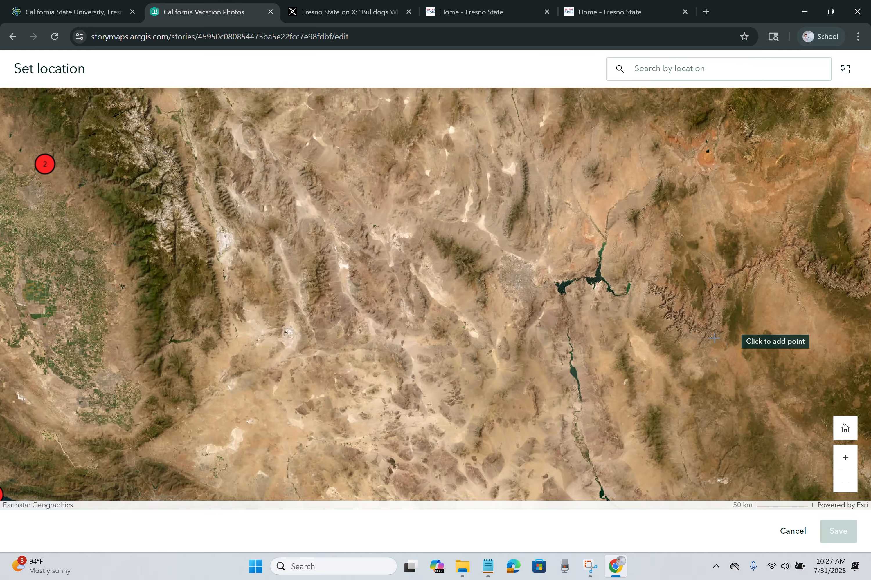
scroll(585, 300, up, 4)
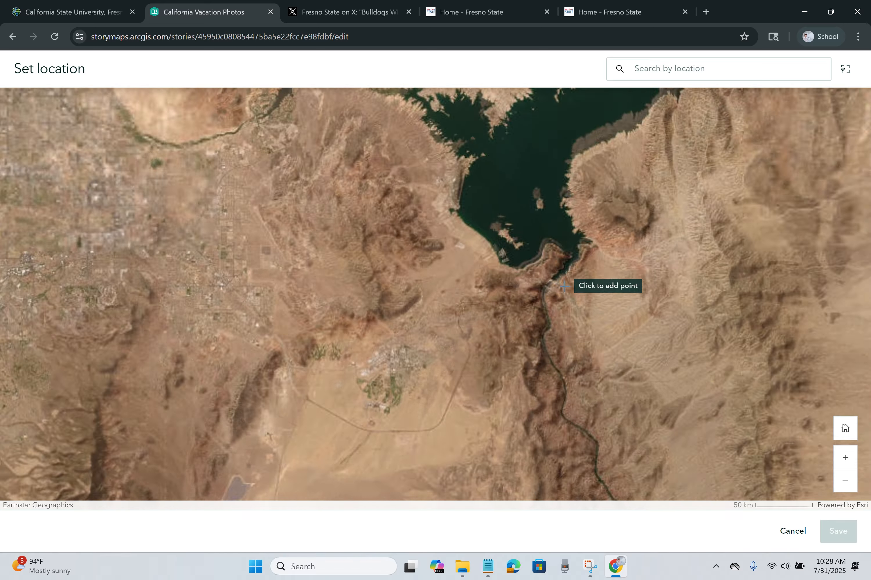
scroll(553, 278, up, 9)
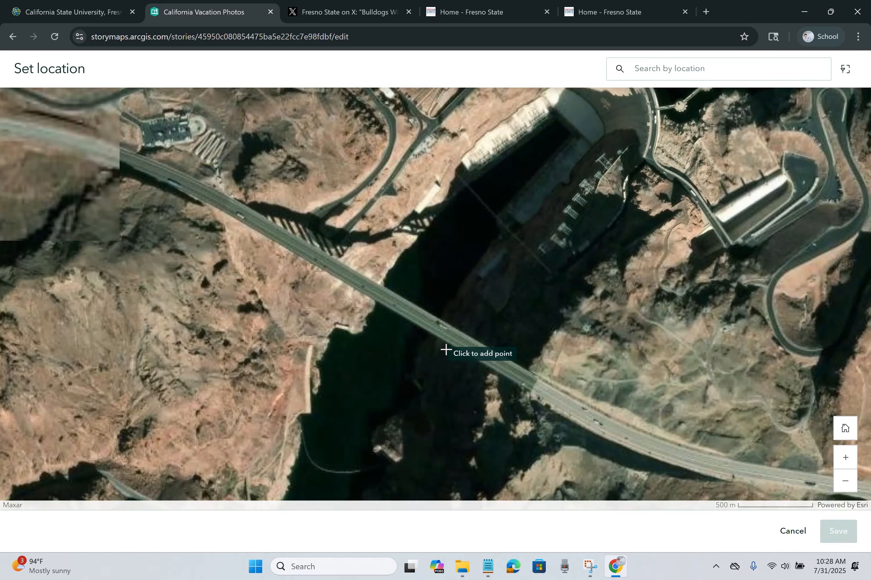
scroll(562, 210, down, 1)
scroll(482, 235, up, 3)
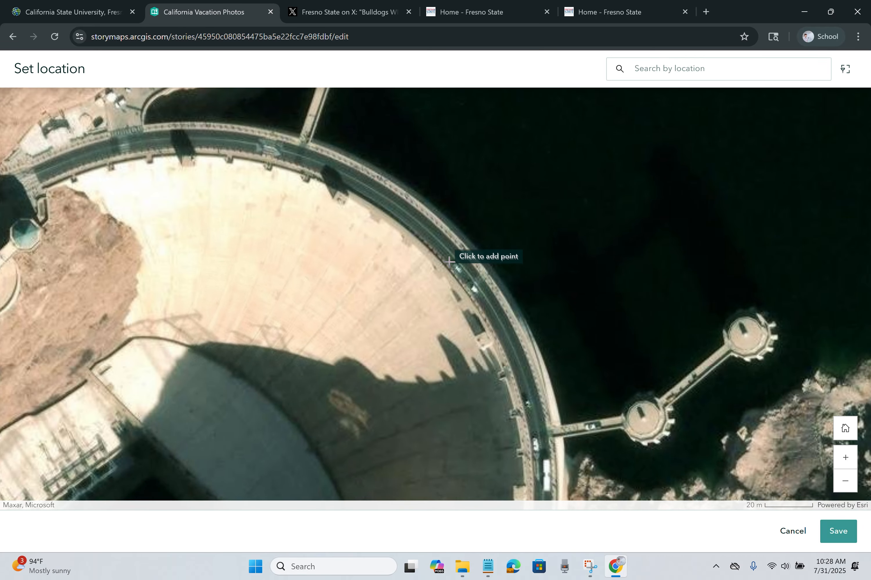
click(450, 259)
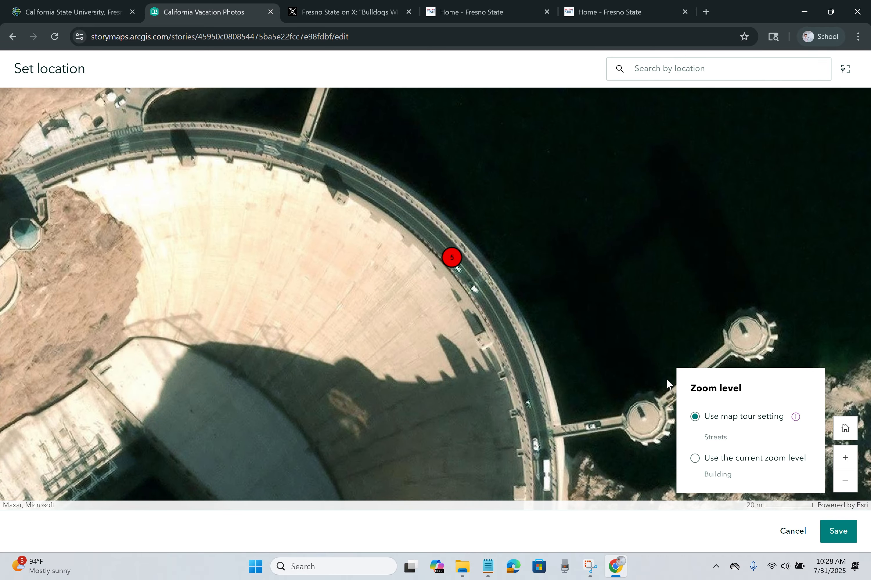
click(838, 531)
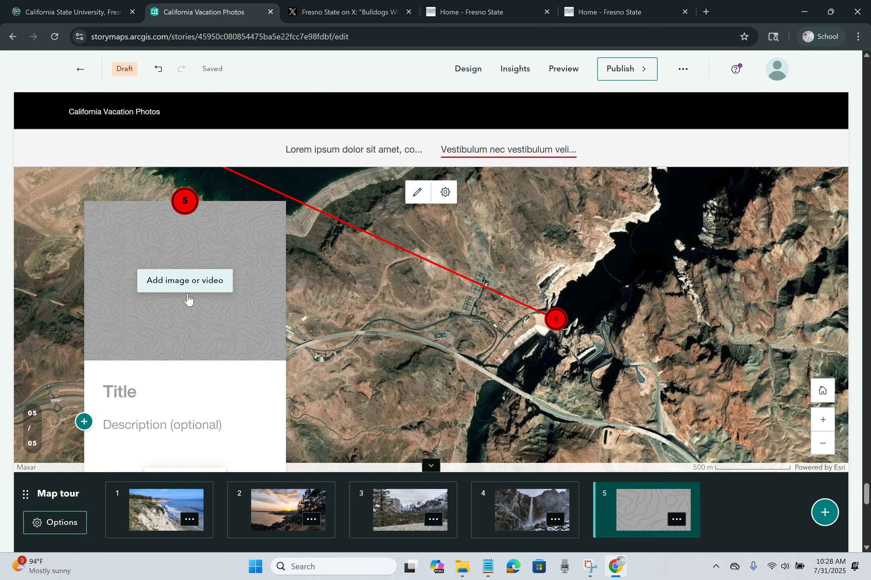
click(151, 377)
Step: Name stop 5 'Hoover Dam', then delete that slide and scroll down to Credits
text(Hoover Dam)
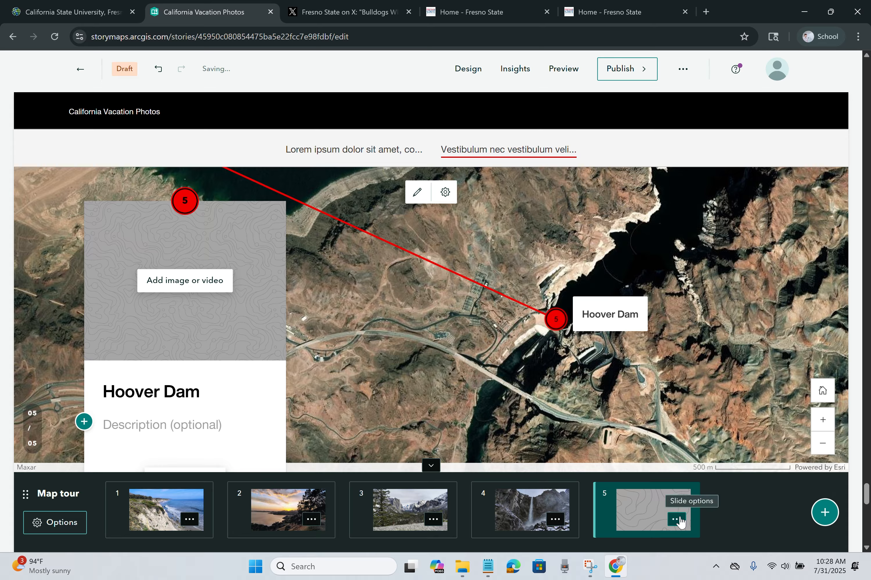
click(676, 520)
click(656, 486)
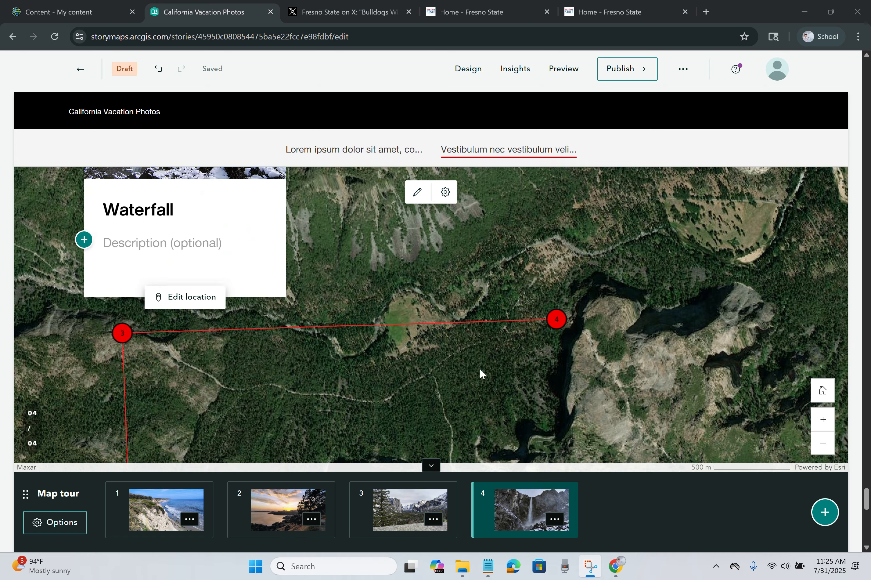
scroll(483, 374, down, 5)
Step: Enter 'Credits' as the heading and begin the photographer description ('Ph')
click(314, 390)
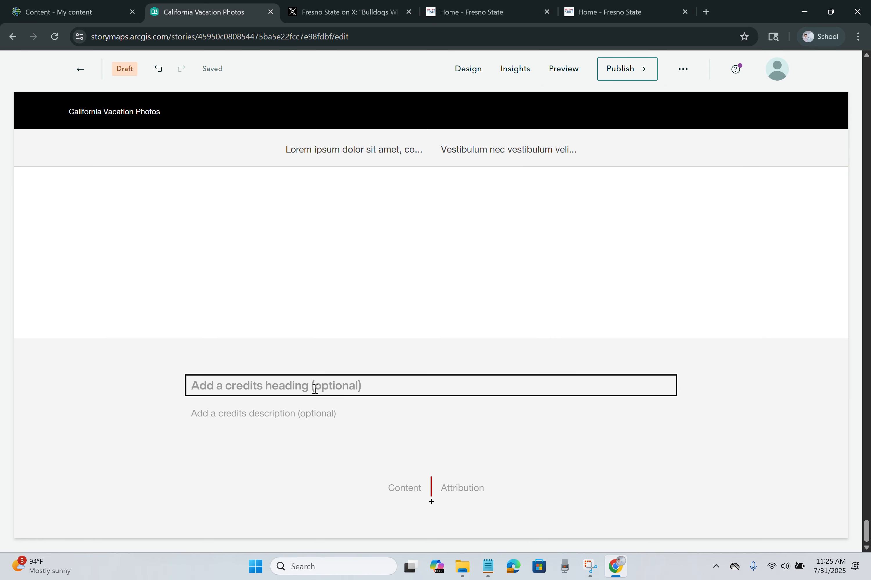
text(Credits)
click(293, 411)
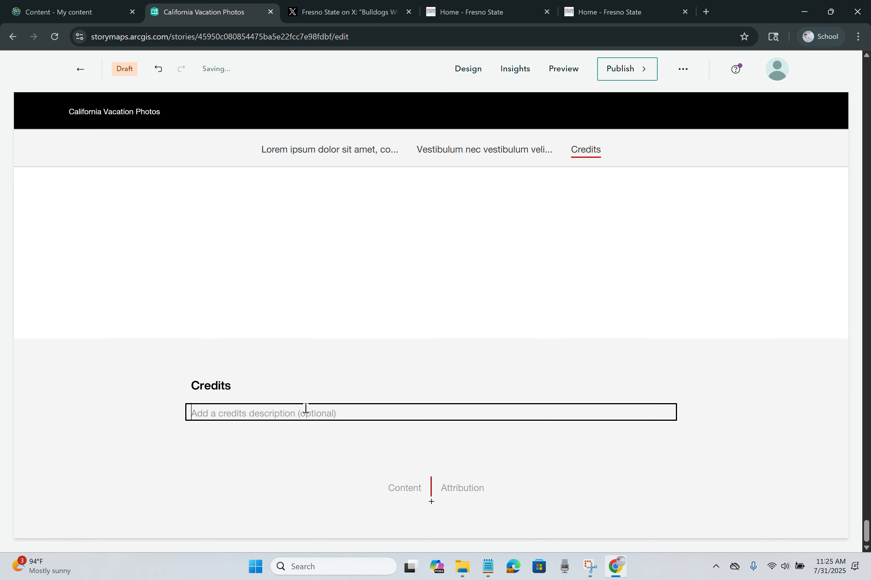
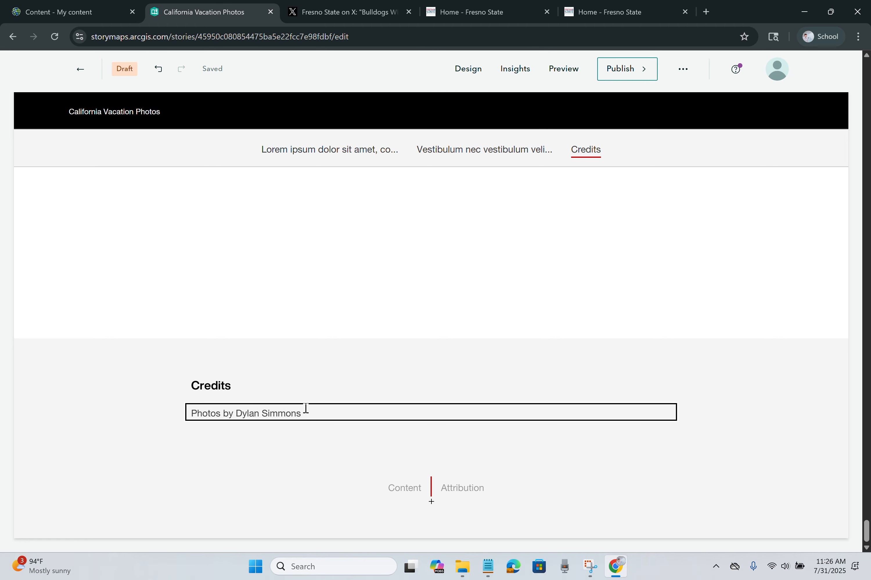
Step: Add two 'Etc' lines to the content attribution
click(403, 491)
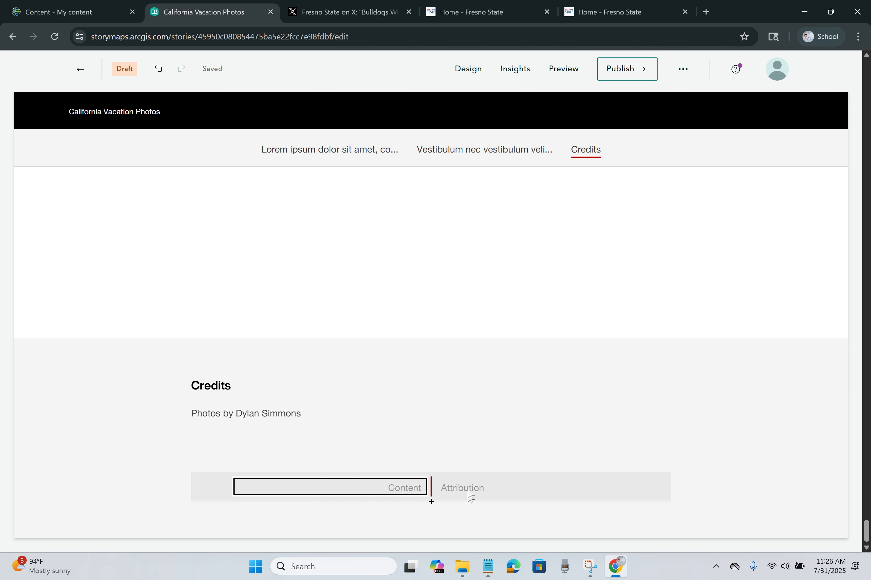
click(461, 448)
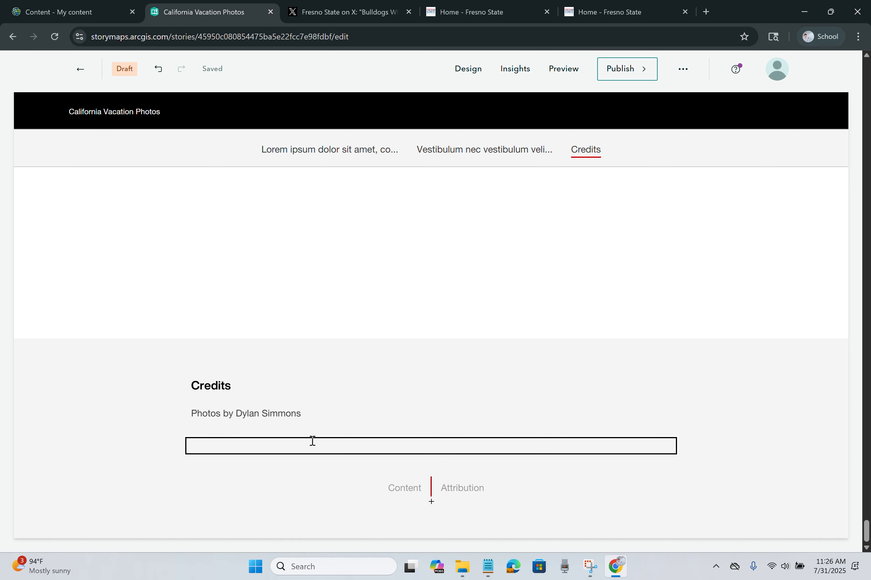
text(Etc)
key(Return)
text(Et)
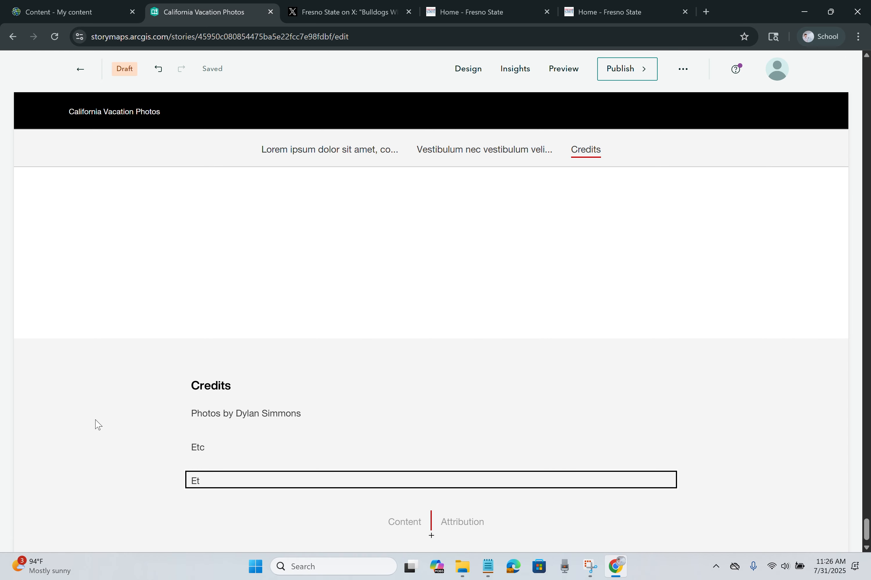
text(c)
click(95, 414)
Step: Add two extra attribution rows, delete them again, and open a blank browser tab
scroll(210, 410, down, 1)
click(431, 502)
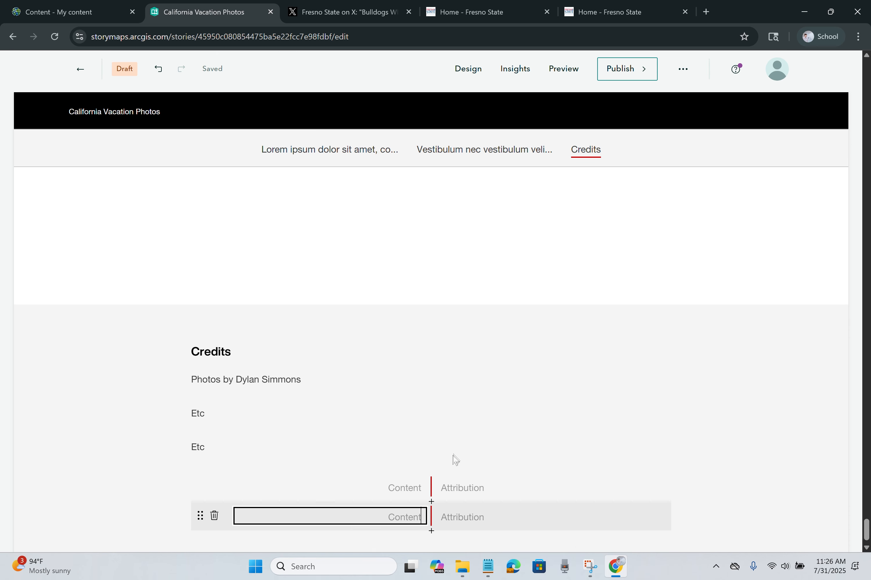
click(431, 502)
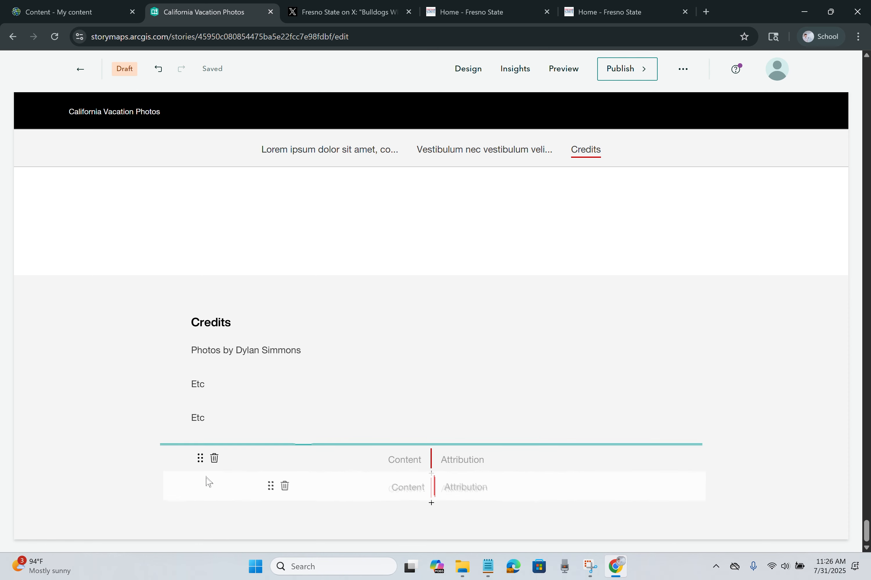
click(214, 486)
click(214, 458)
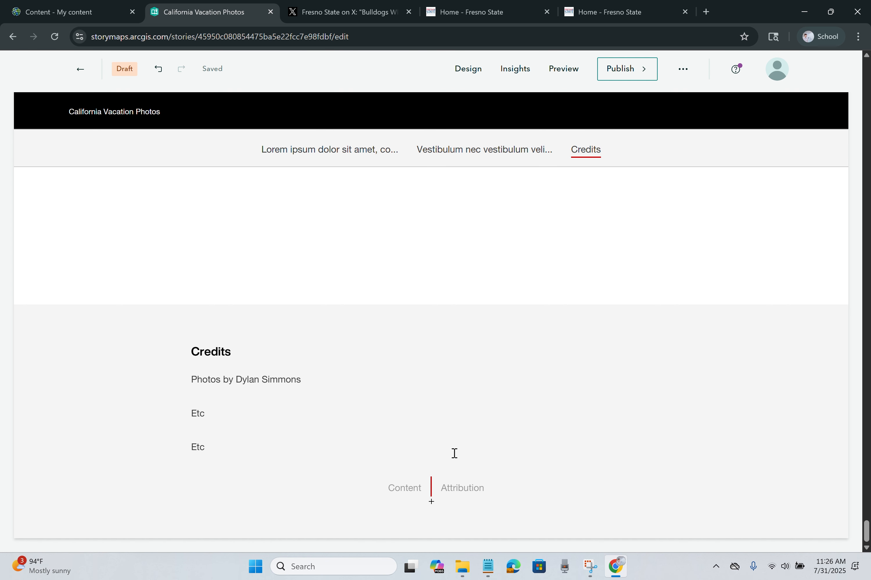
click(703, 18)
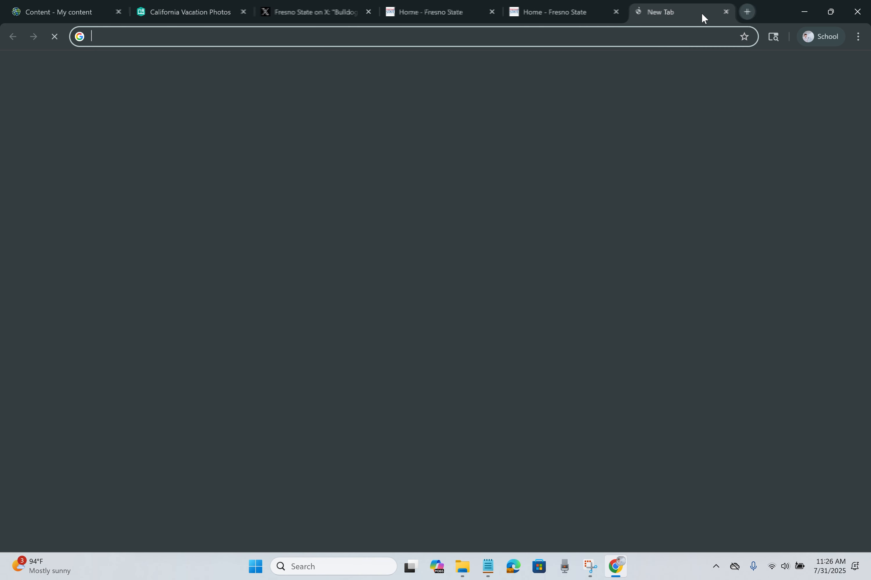
Step: Load the pasted StoryMaps gallery address and open the Glacial Gardens story
click(550, 45)
text(https://doc.arcgis.com/en/arcgis-storymaps/gallery/)
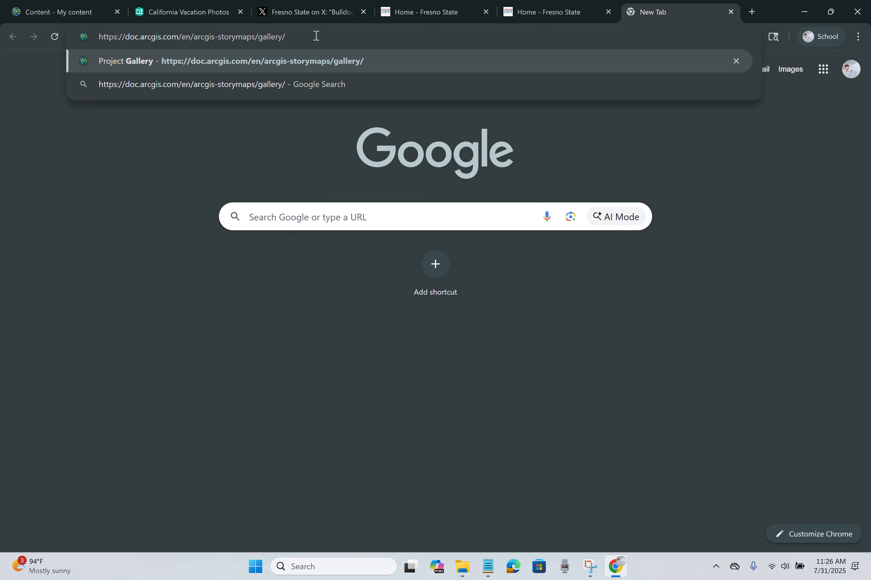
key(Return)
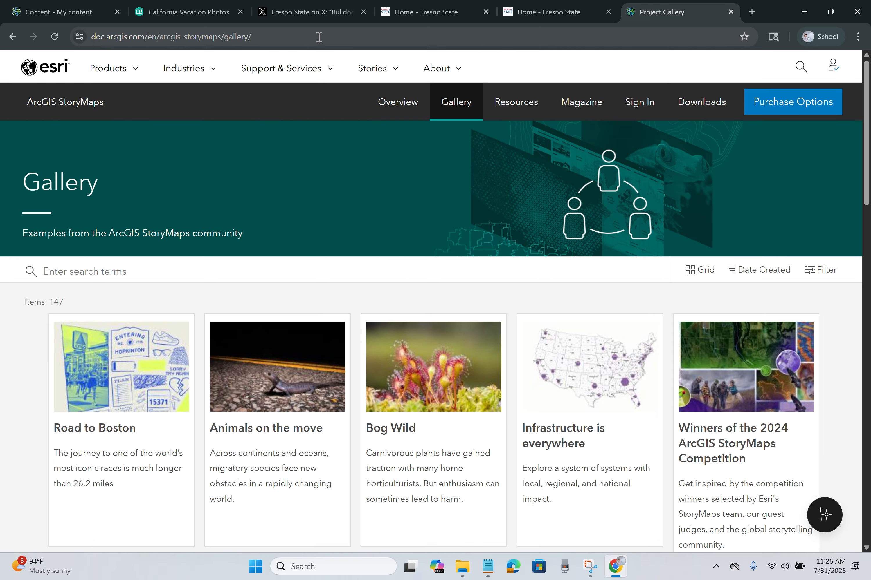
scroll(457, 217, down, 5)
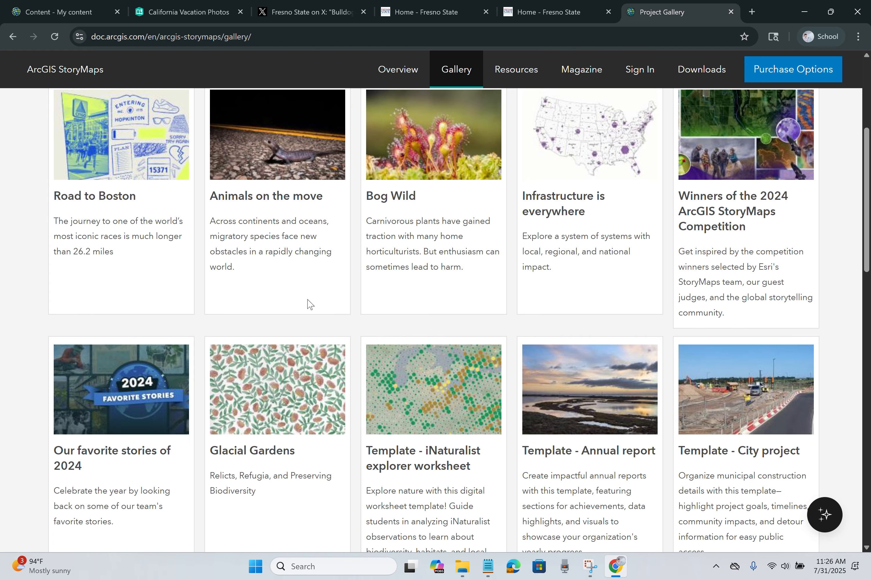
click(322, 372)
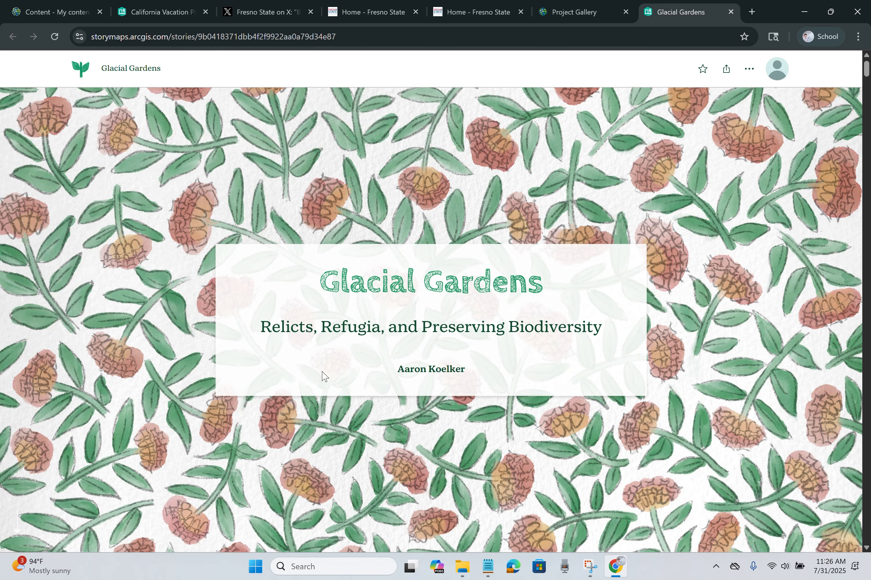
Step: Scroll through the Glacial Gardens story down to its Credits section and back up
scroll(346, 314, down, 10)
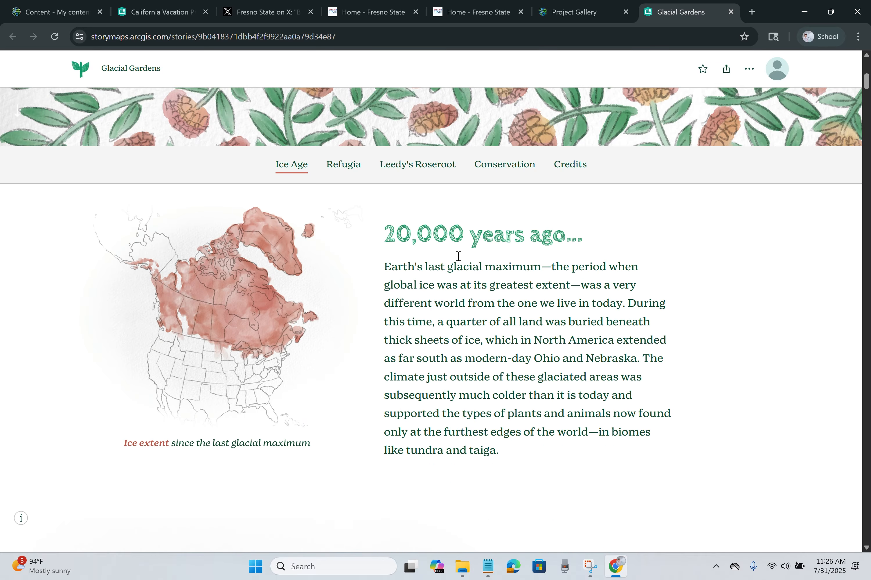
scroll(637, 266, down, 10)
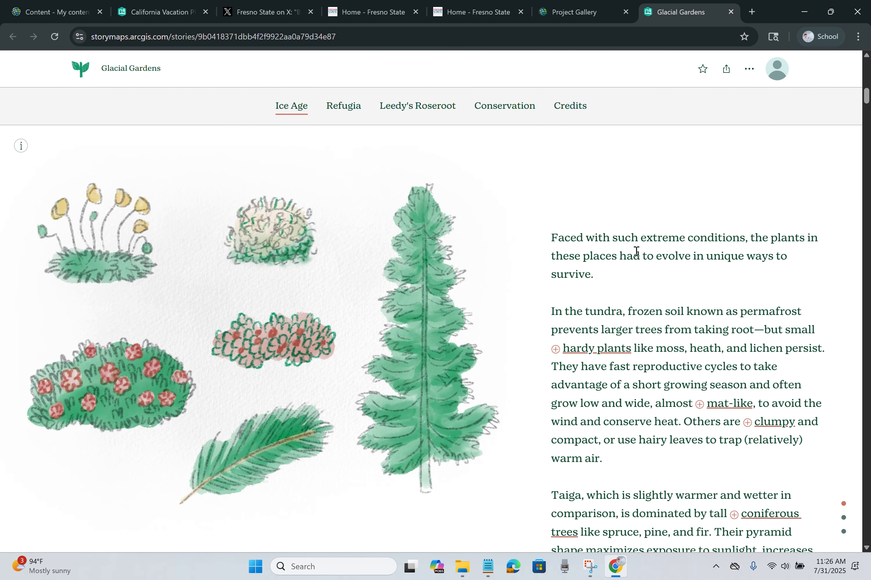
scroll(608, 266, down, 15)
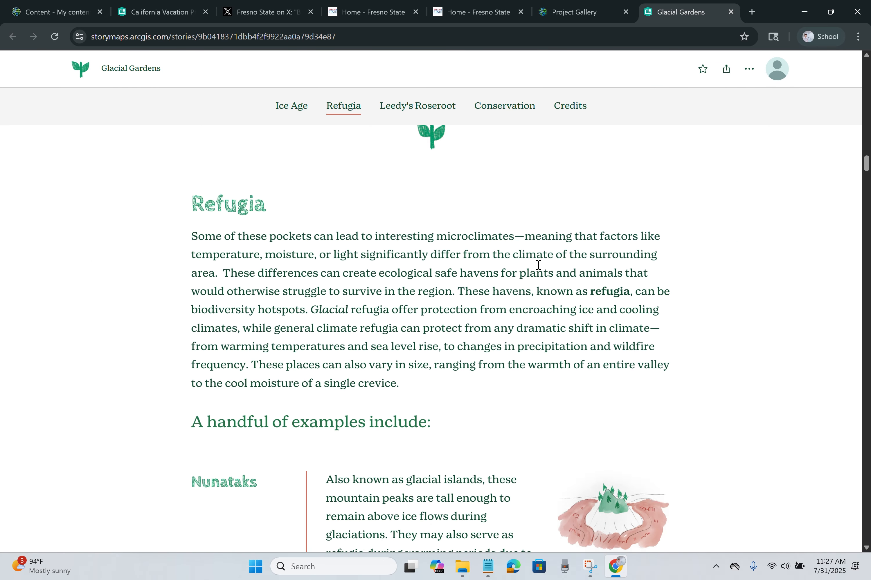
scroll(638, 268, down, 15)
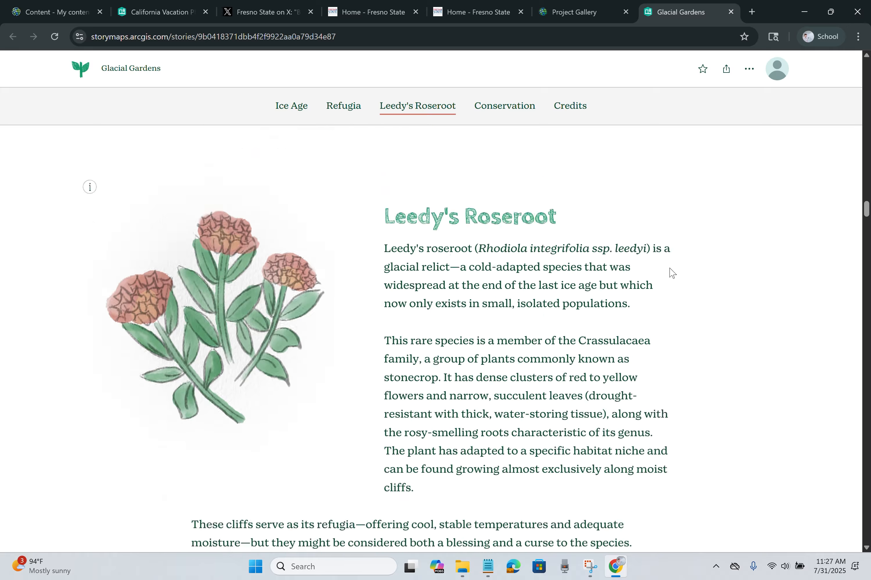
scroll(671, 273, down, 10)
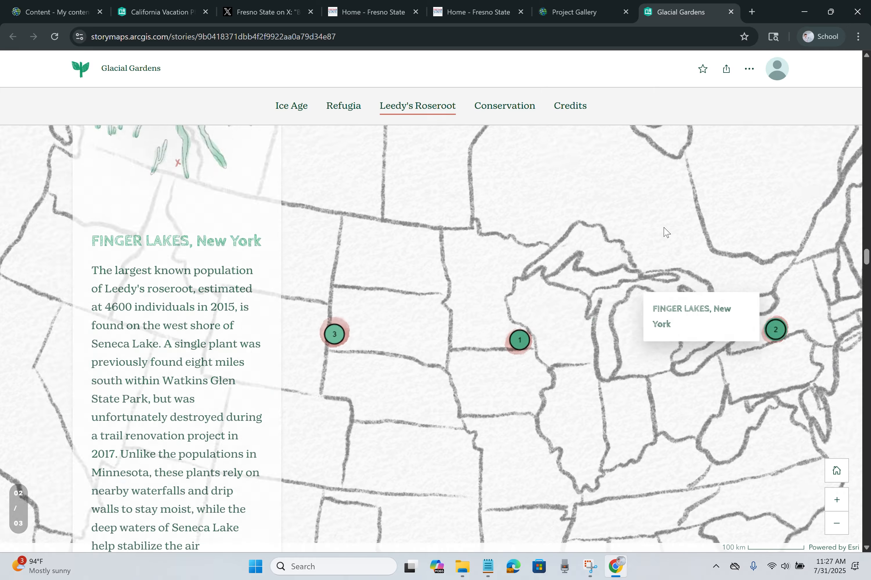
scroll(680, 205, down, 15)
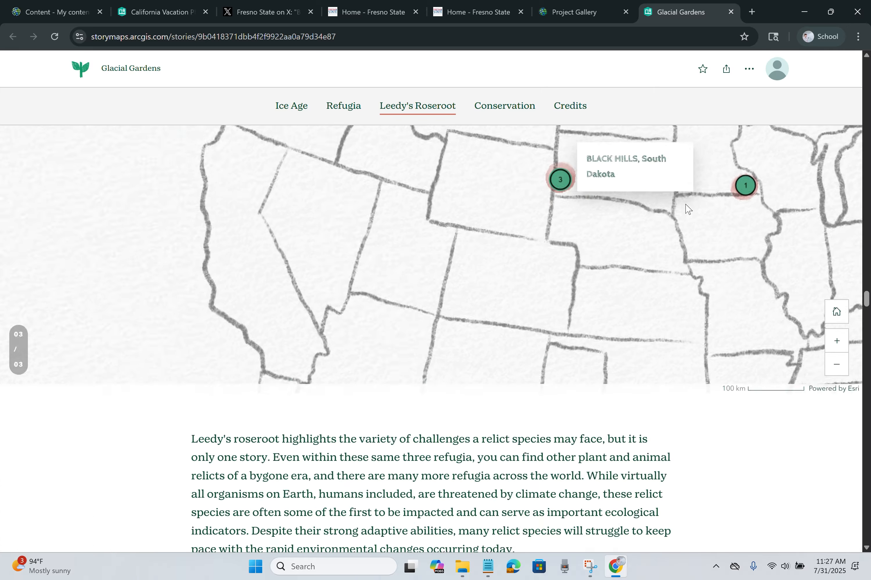
scroll(688, 213, down, 15)
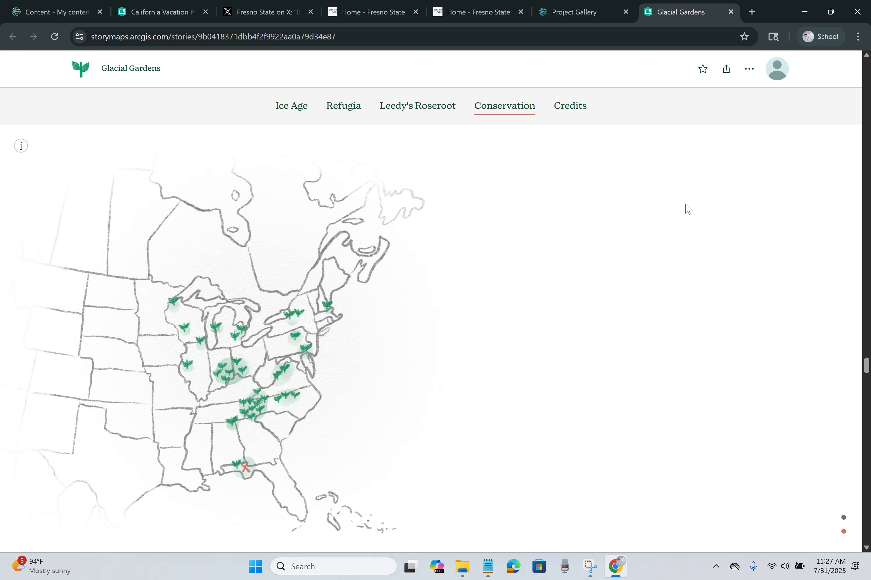
scroll(688, 210, down, 15)
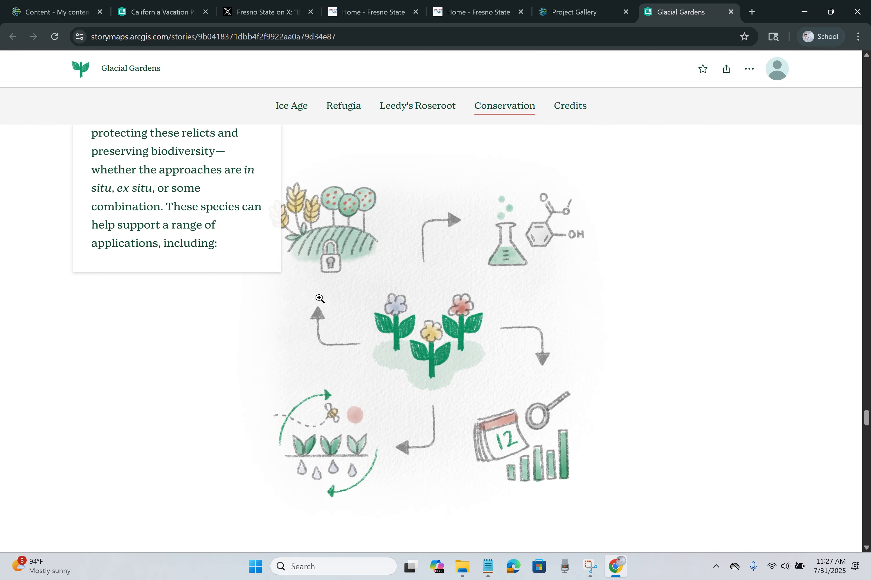
scroll(527, 210, down, 10)
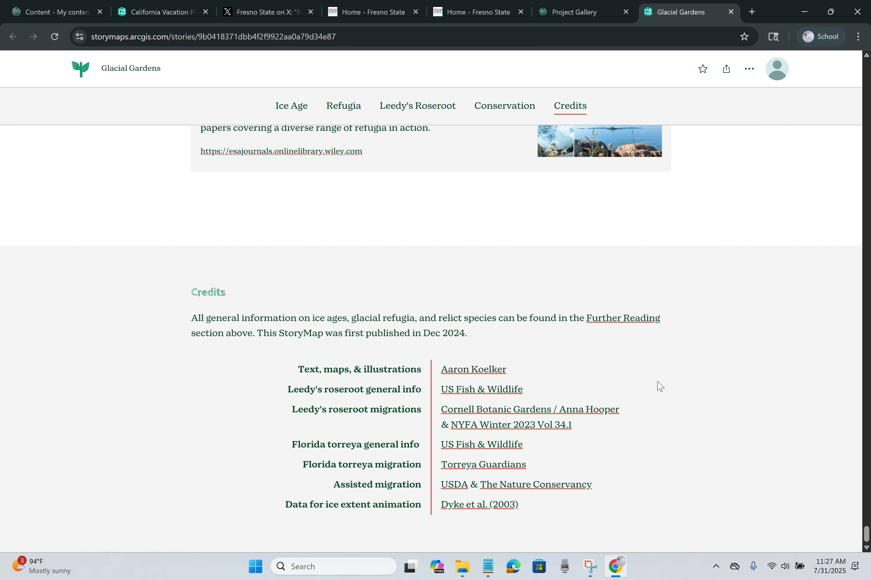
scroll(657, 388, up, 15)
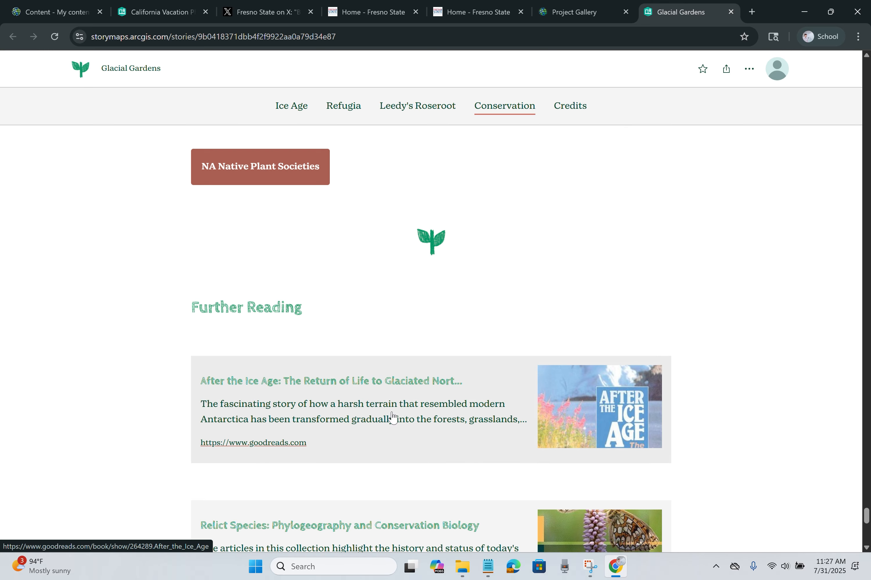
scroll(506, 320, down, 10)
scroll(507, 320, up, 10)
Step: In a new tab, search for 'Fresno State Library' and open the library website
click(752, 12)
text(F)
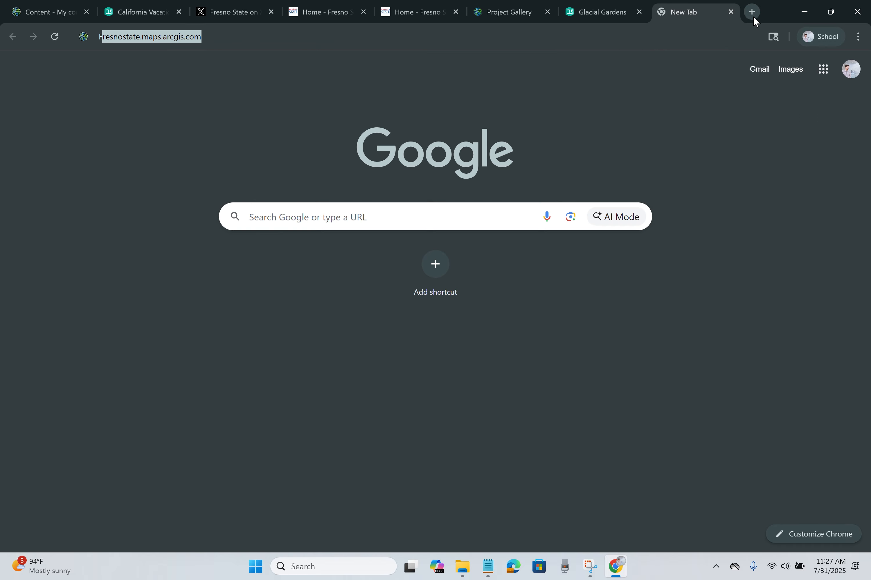
text(resno State Li)
key(Down)
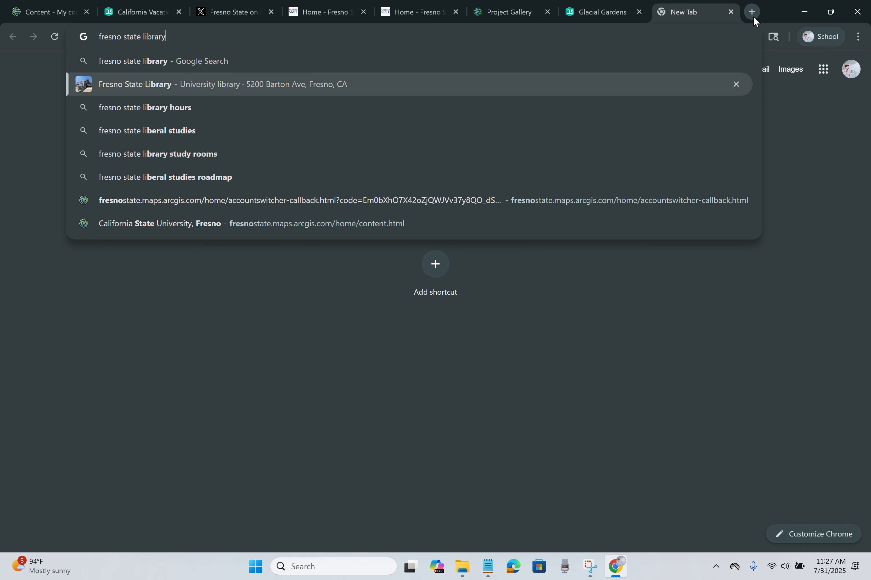
key(Return)
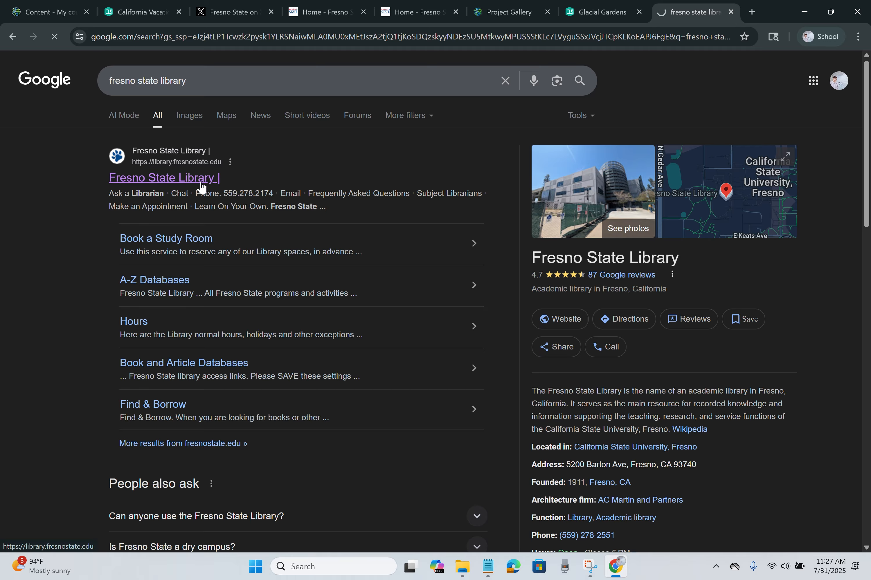
click(200, 181)
Step: Go to Services, then Geospatial Information Services, and open the student project showcase
click(607, 124)
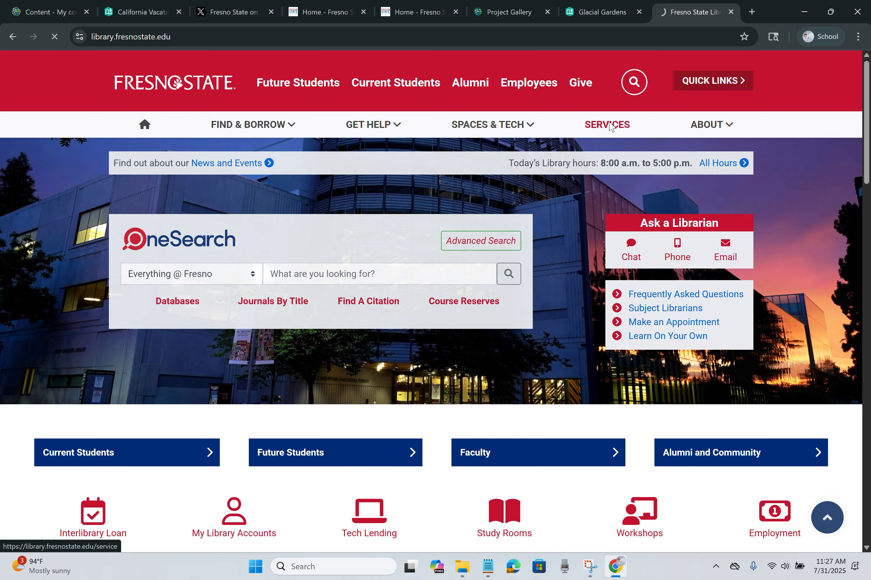
scroll(481, 294, down, 10)
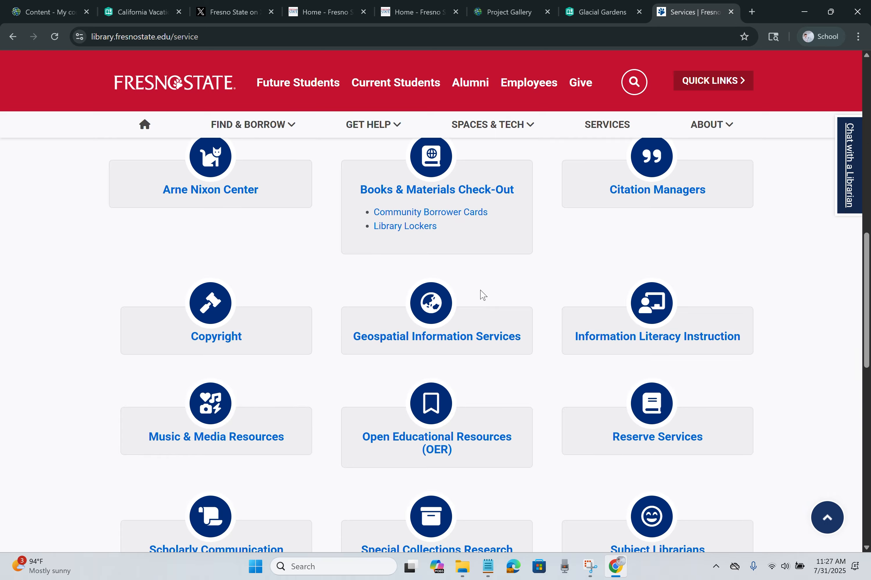
click(435, 339)
scroll(381, 282, down, 4)
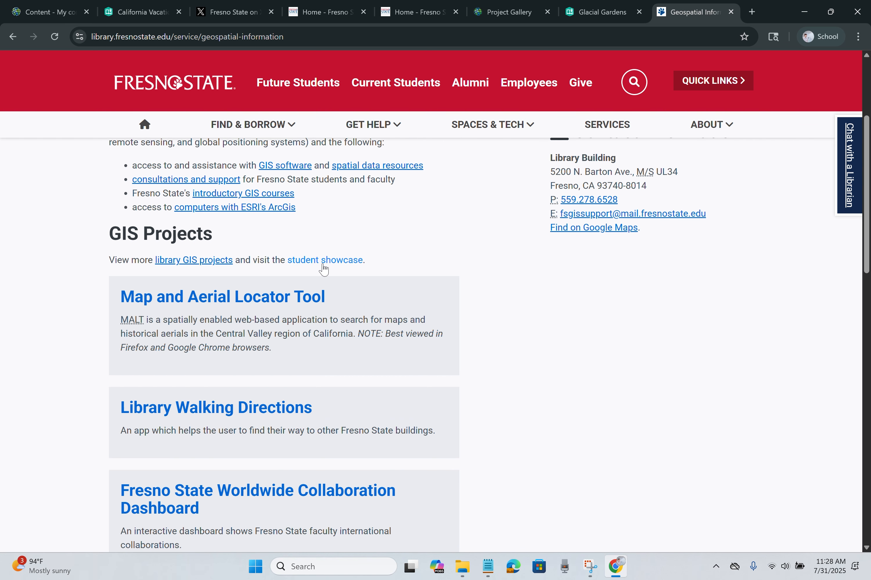
click(334, 261)
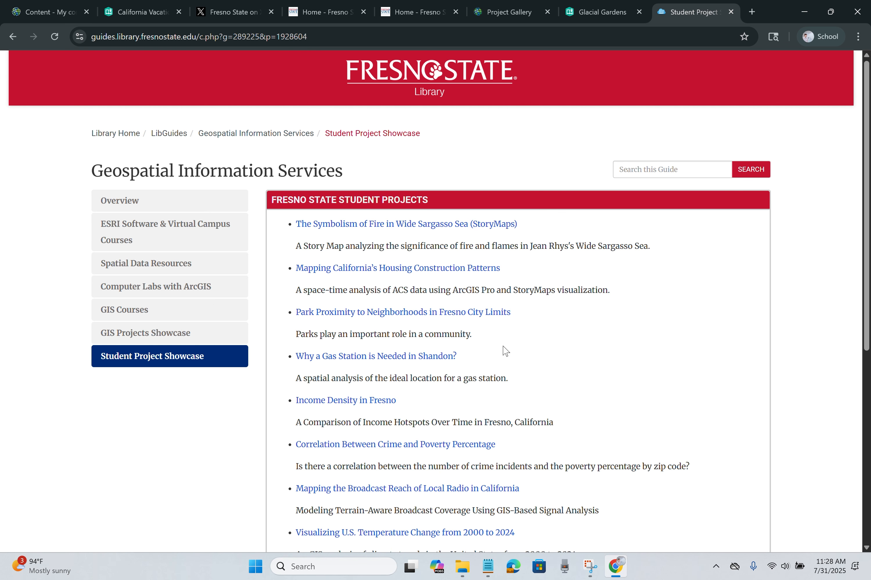
Step: Look over the showcase page, then return to the Fresno State ArcGIS home page tab
scroll(598, 285, down, 4)
scroll(423, 220, up, 2)
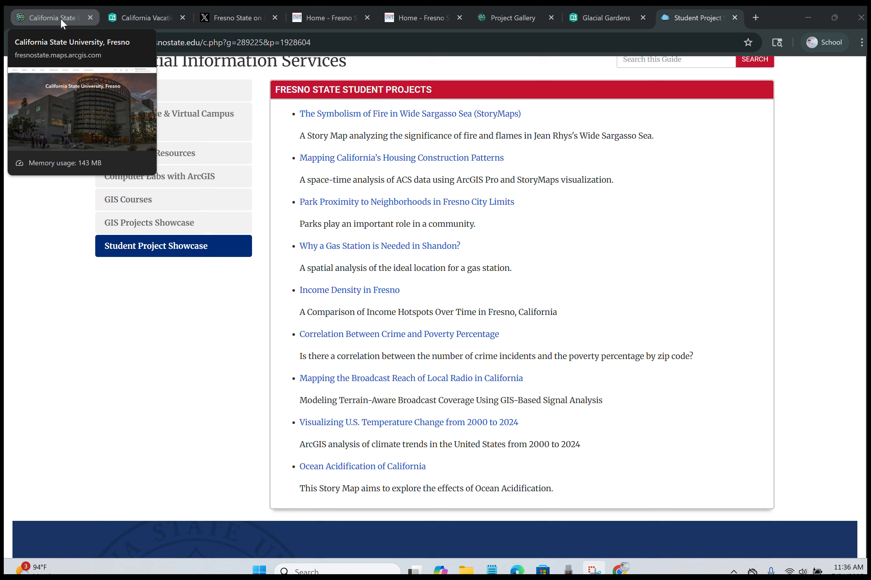
click(57, 15)
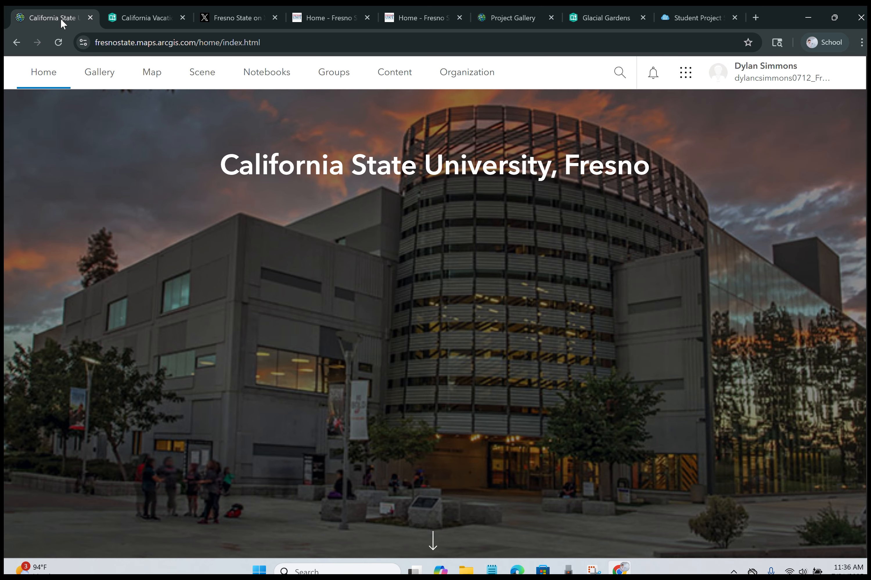